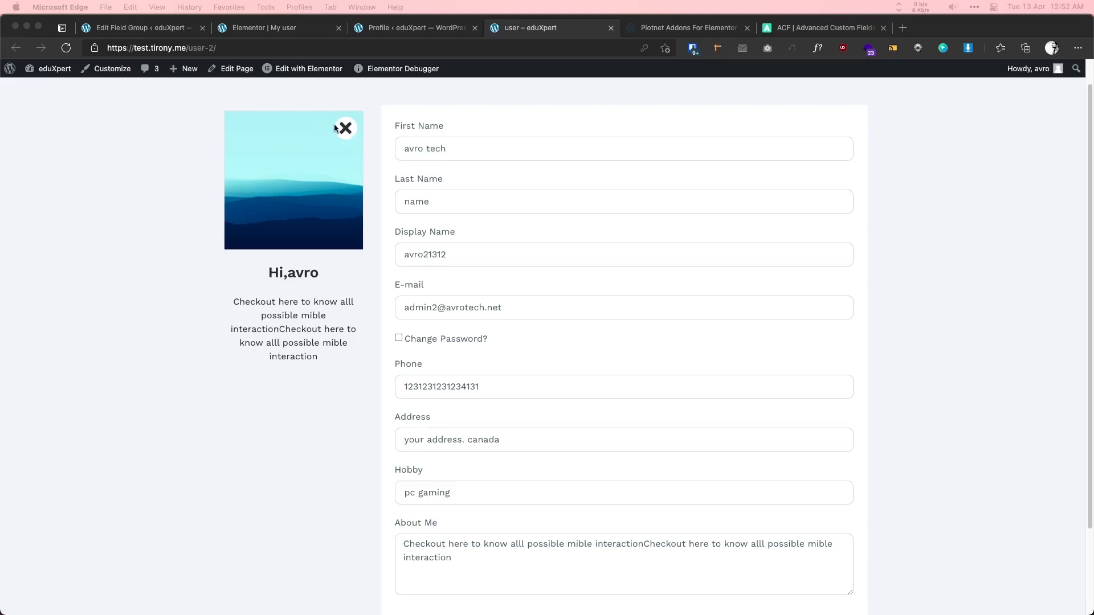
- Point out the bio paragraph, the password fields, and the Address and Hobby labels on the profile form
left_click(267, 275)
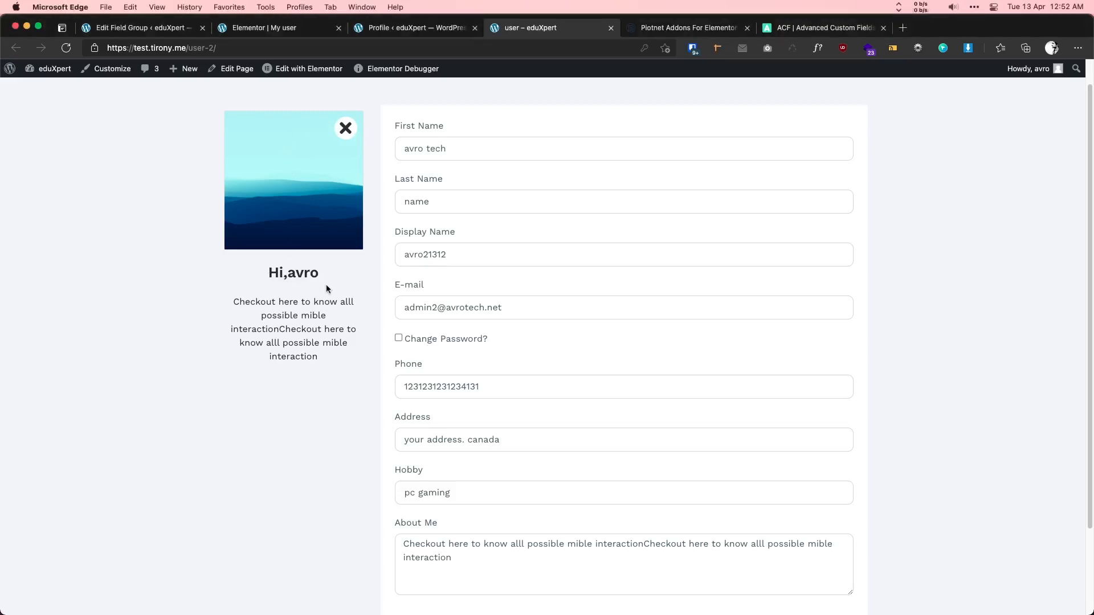
left_click_drag(321, 363, 233, 303)
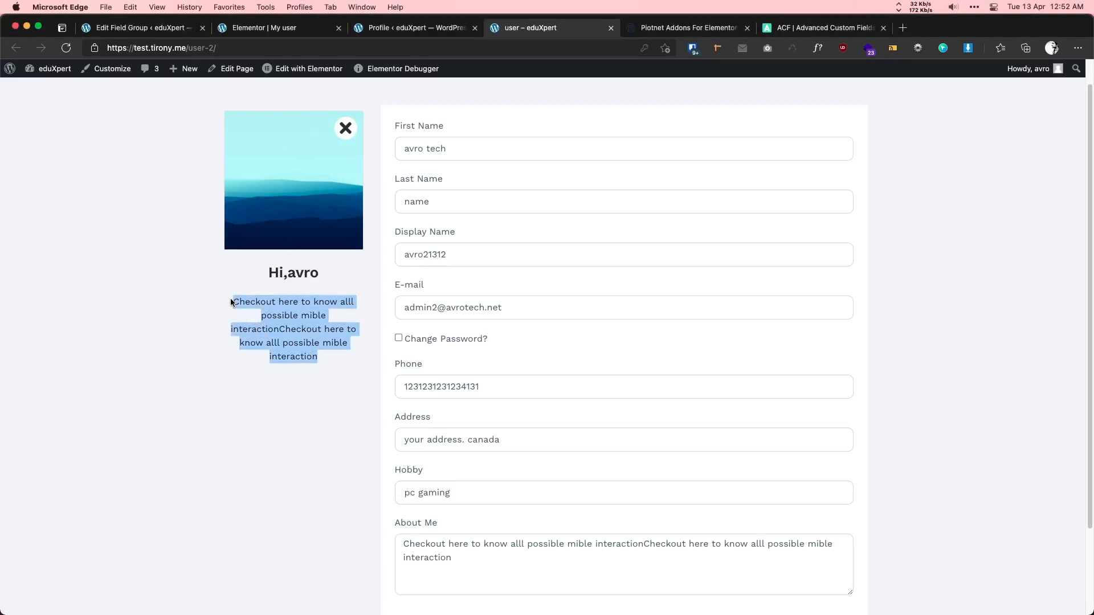
left_click(276, 310)
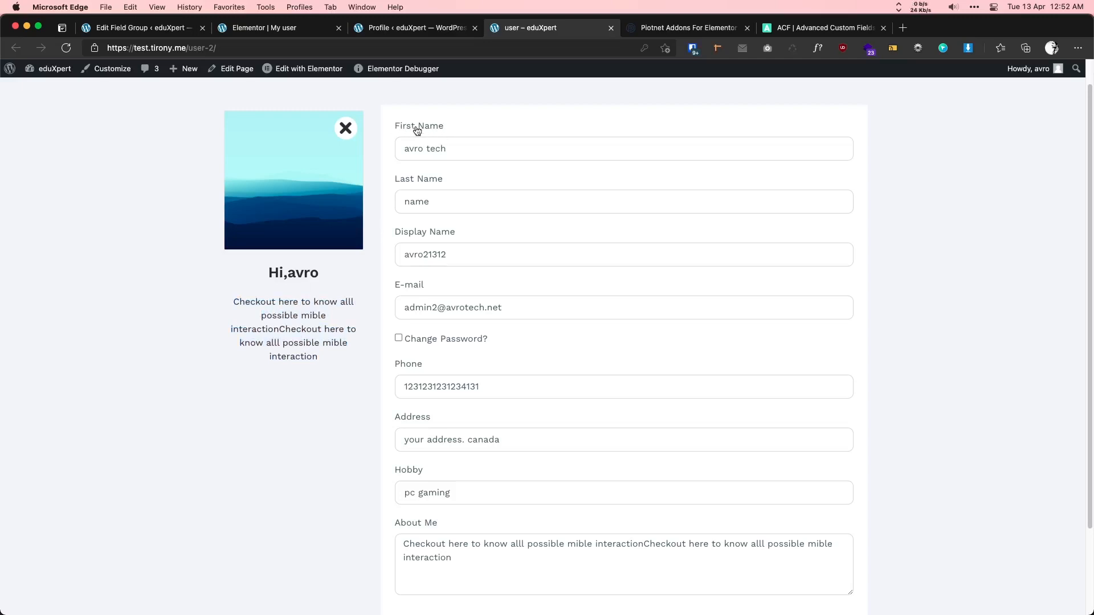
scroll(433, 239, "down", 1)
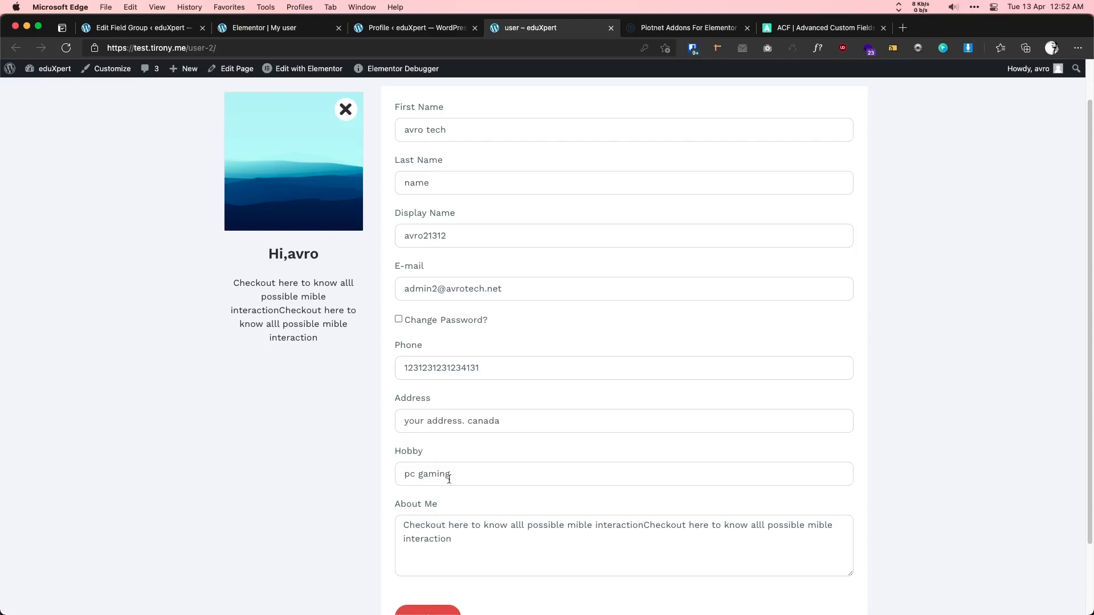
left_click(397, 320)
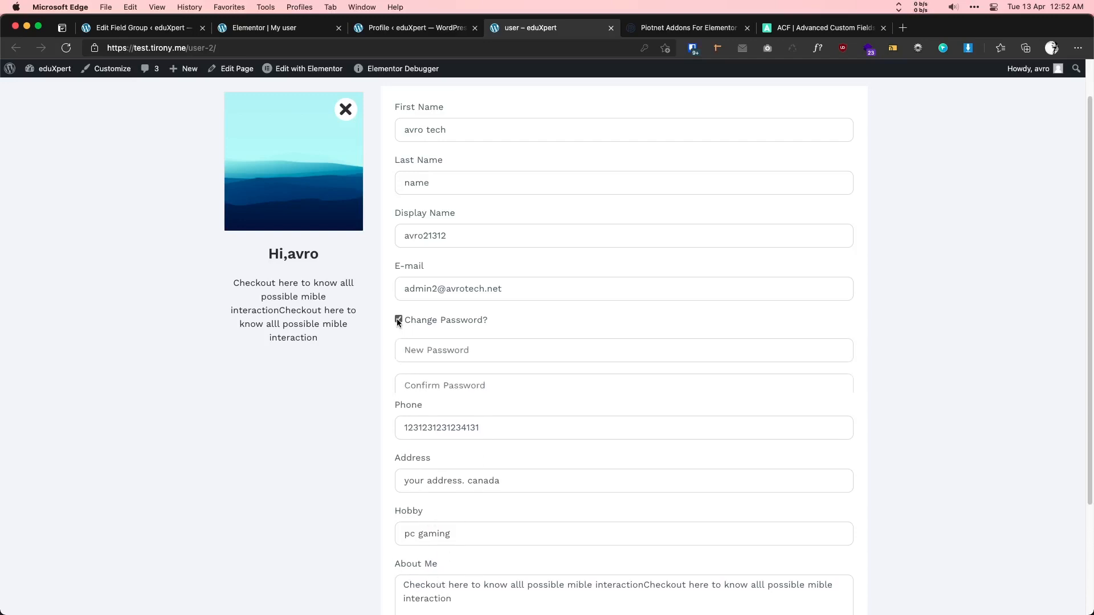
left_click(435, 350)
left_click(703, 312)
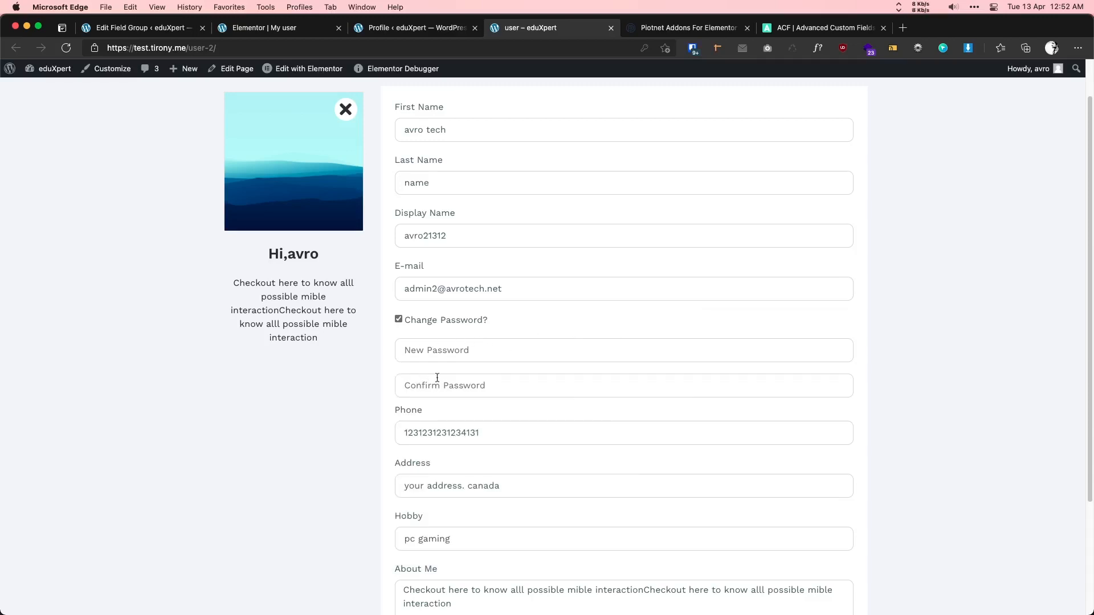
left_click(397, 320)
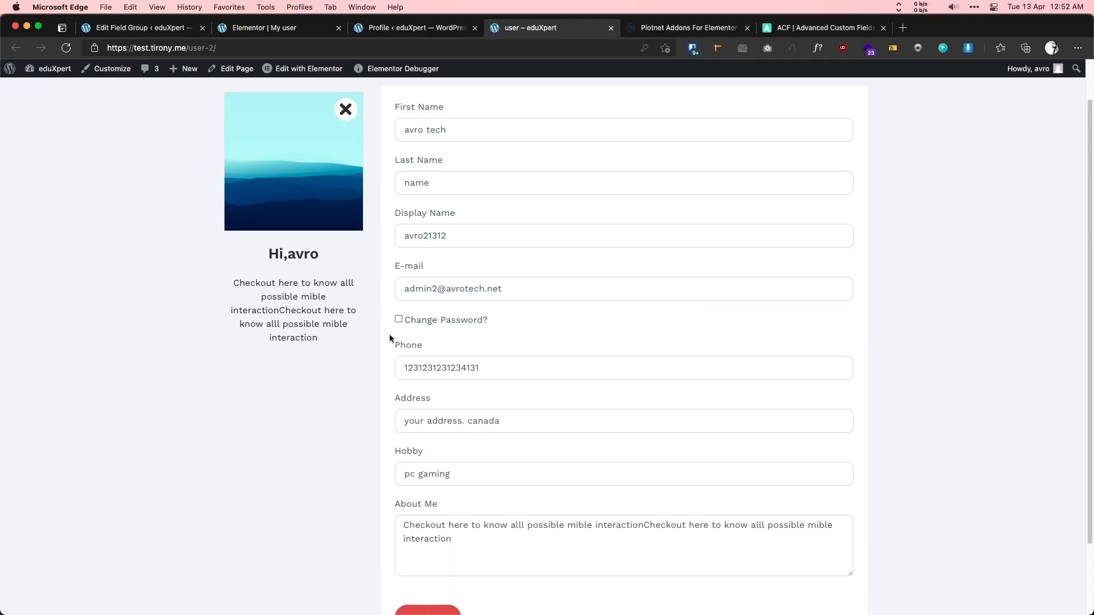
double_click(426, 399)
left_click_drag(427, 452, 393, 451)
scroll(525, 422, "up", 2)
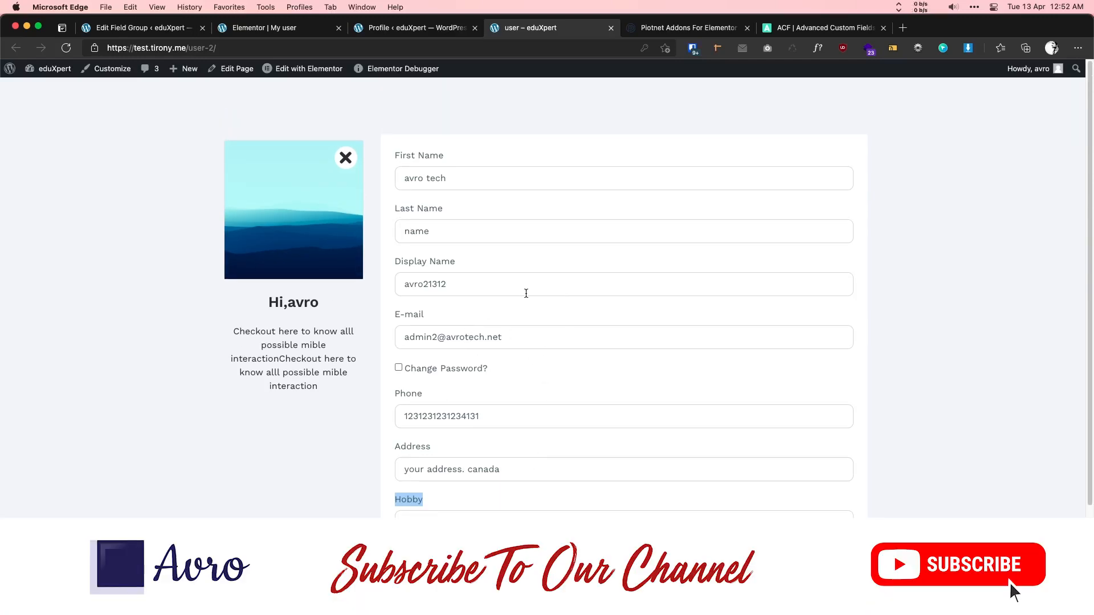
- Show the Piotnet Addons for Elementor and Advanced Custom Fields sites, then return to the profile form
left_click(659, 33)
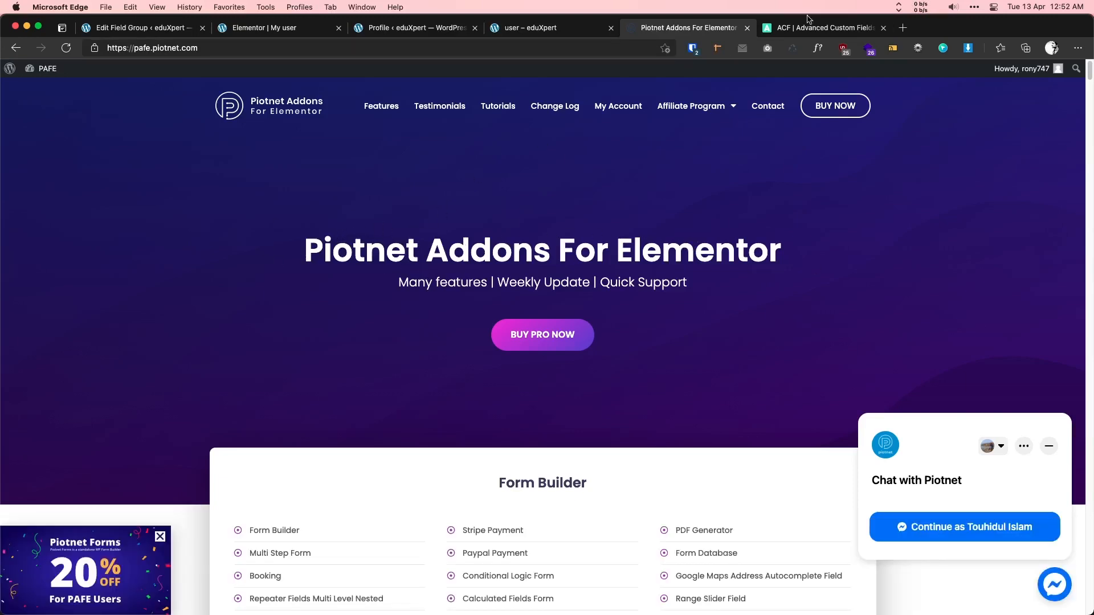
left_click(821, 27)
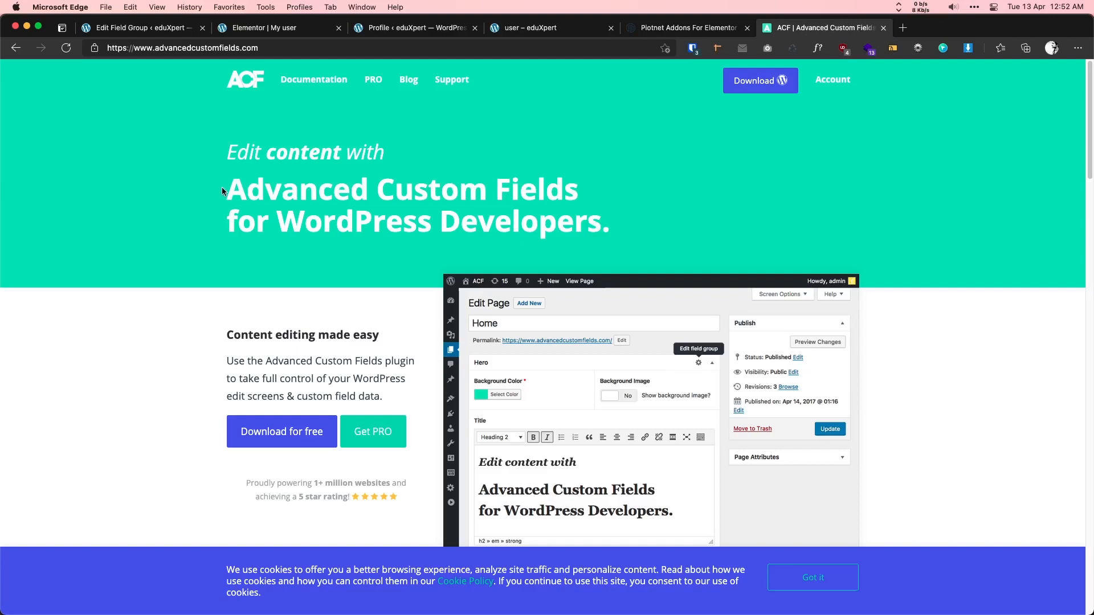
left_click_drag(512, 193, 579, 196)
left_click(538, 30)
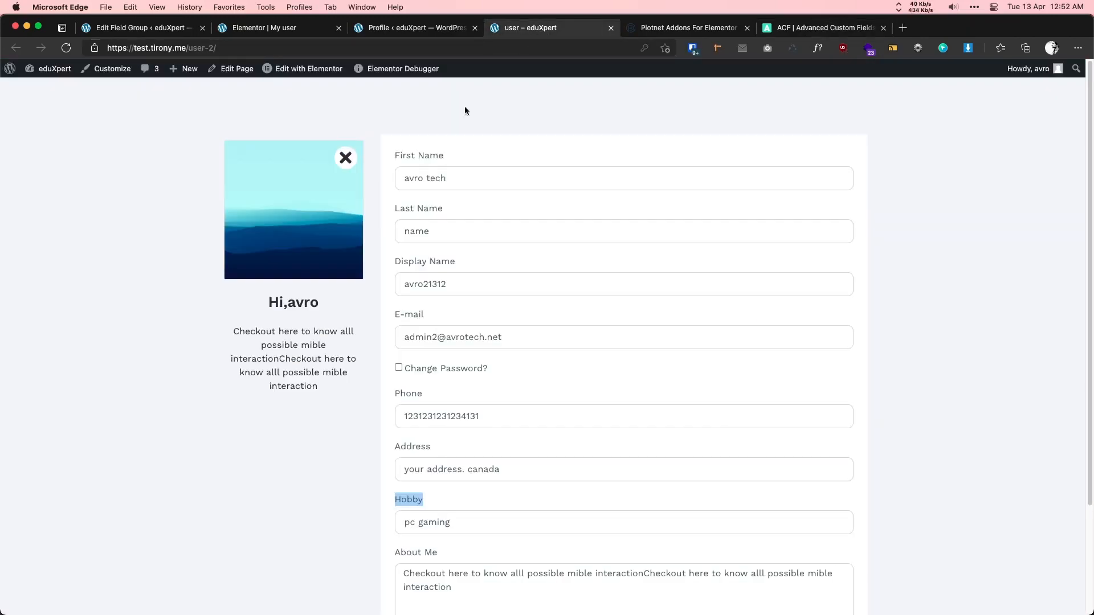
scroll(446, 278, "down", 5)
scroll(459, 283, "up", 3)
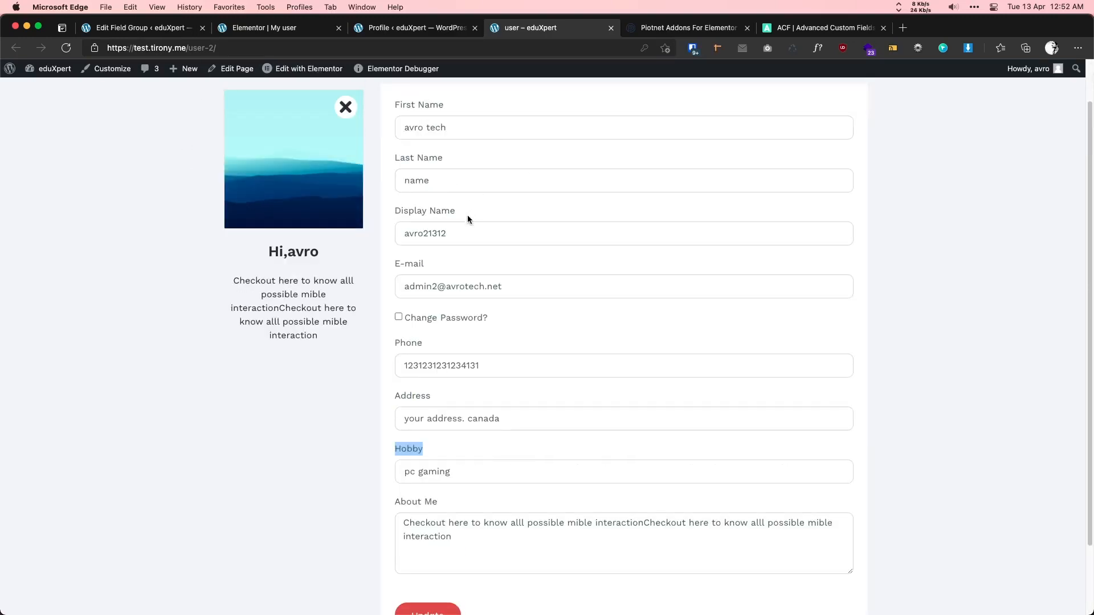
- Highlight the display name and e-mail values, then switch to the 'Elementor | My user' editor
left_click_drag(451, 234, 397, 232)
scroll(416, 246, "up", 1)
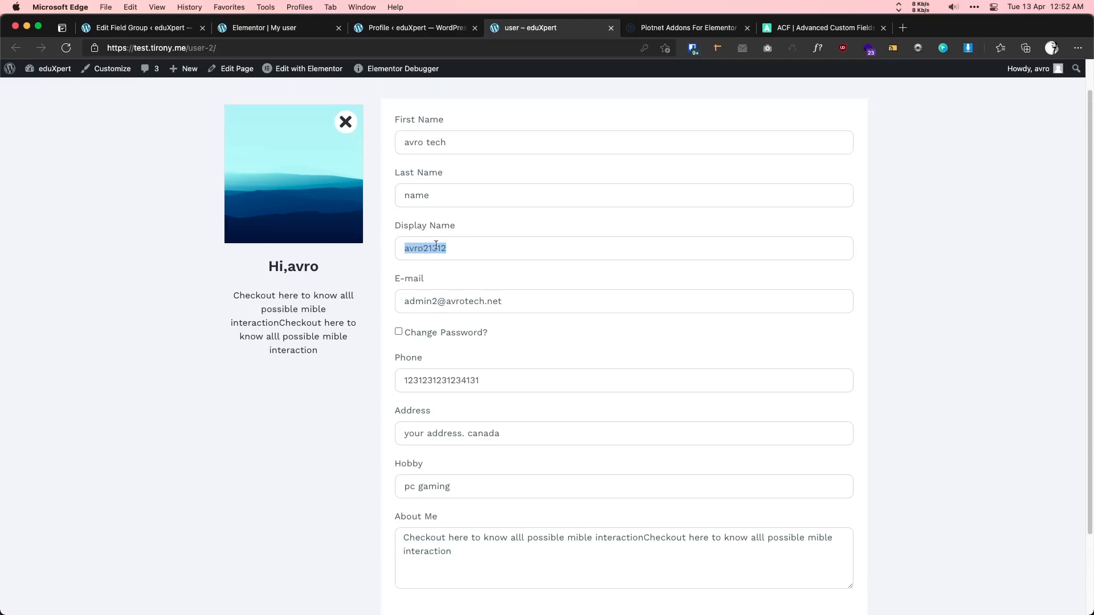
double_click(462, 302)
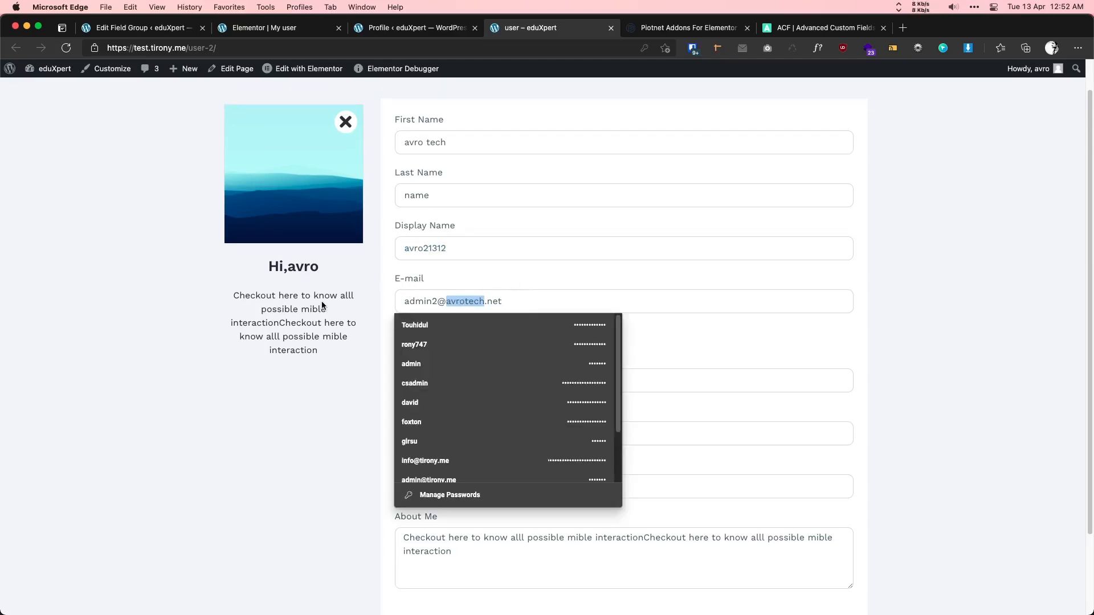
left_click(489, 235)
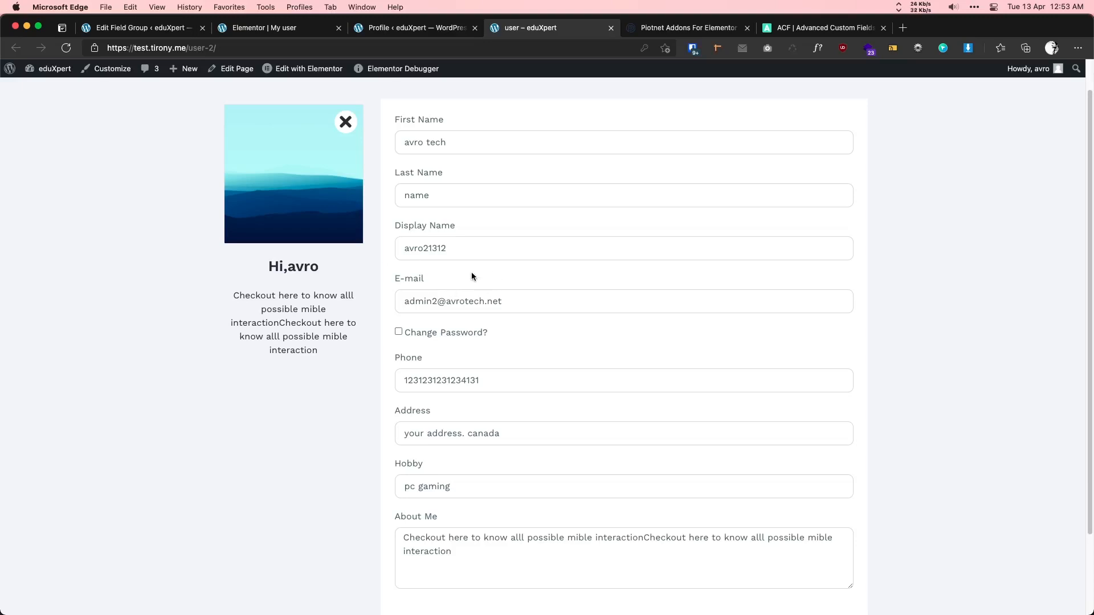
left_click(285, 33)
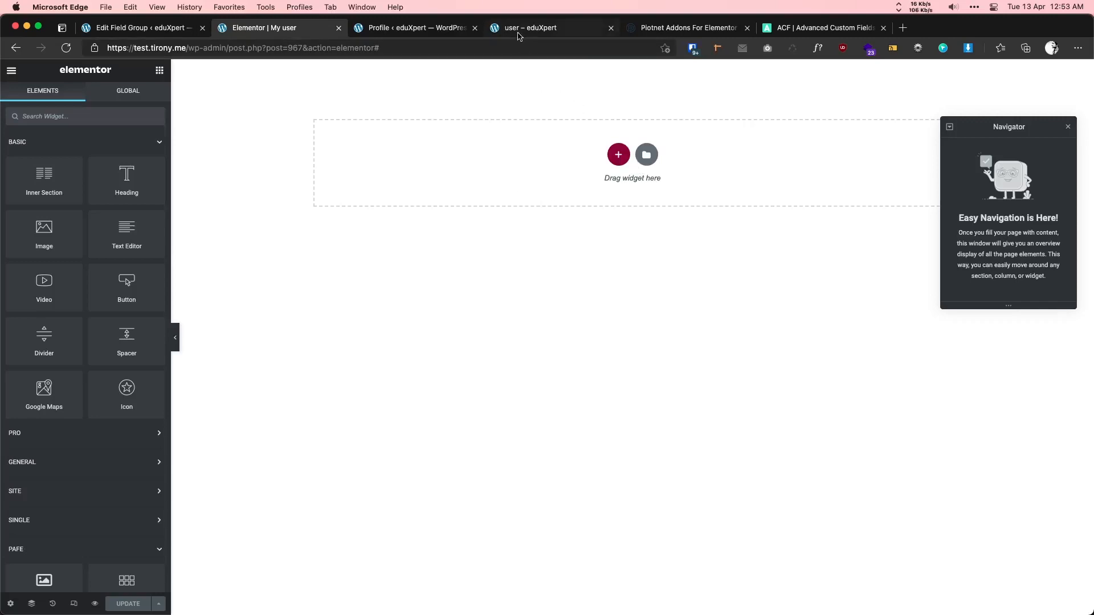
- Add a two-column section and make its left column 25% wide
left_click(618, 154)
left_click(540, 182)
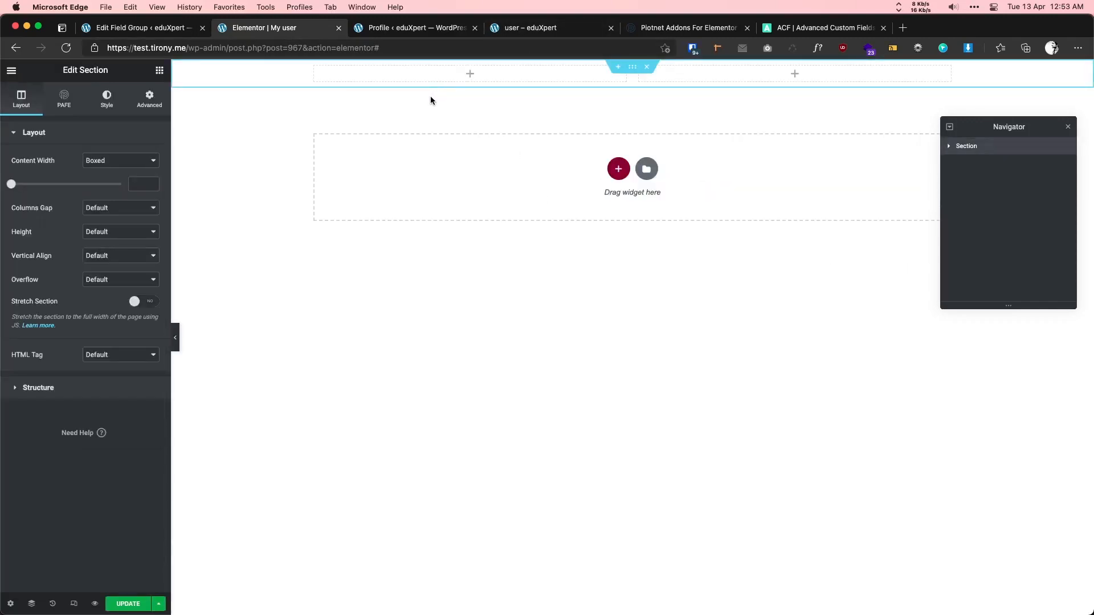
left_click(314, 66)
left_click(143, 162)
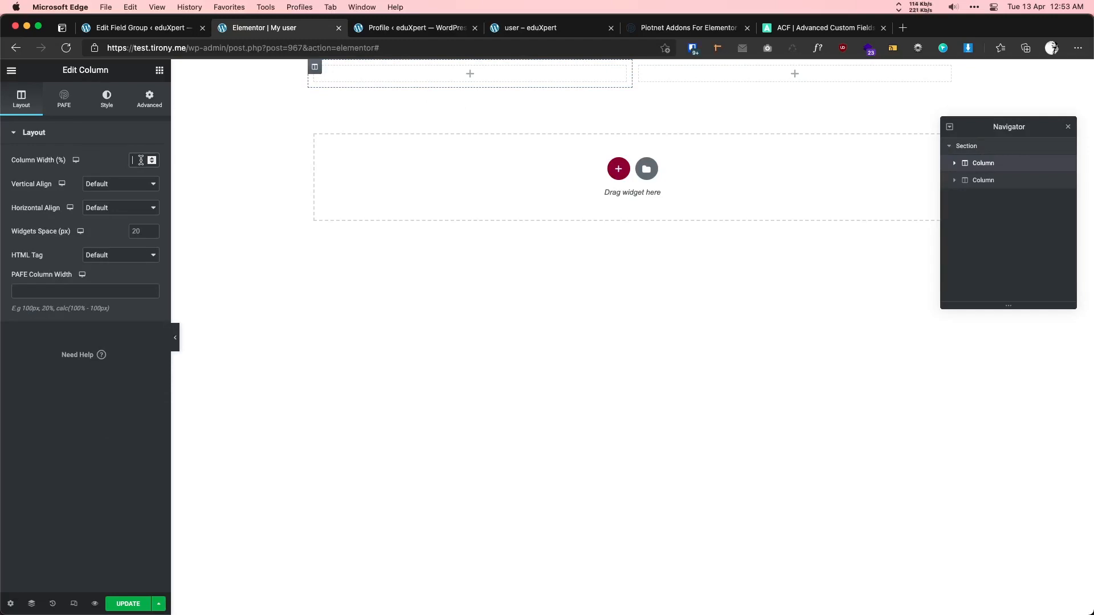
type("25")
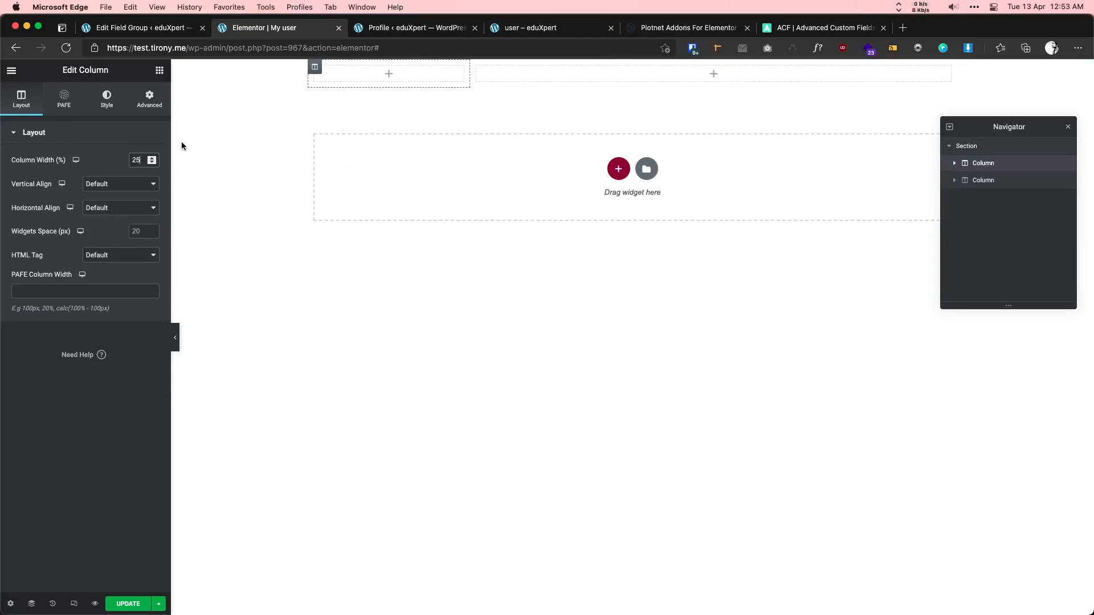
- Give the right column 20 padding on every side and a white classic background
left_click(477, 67)
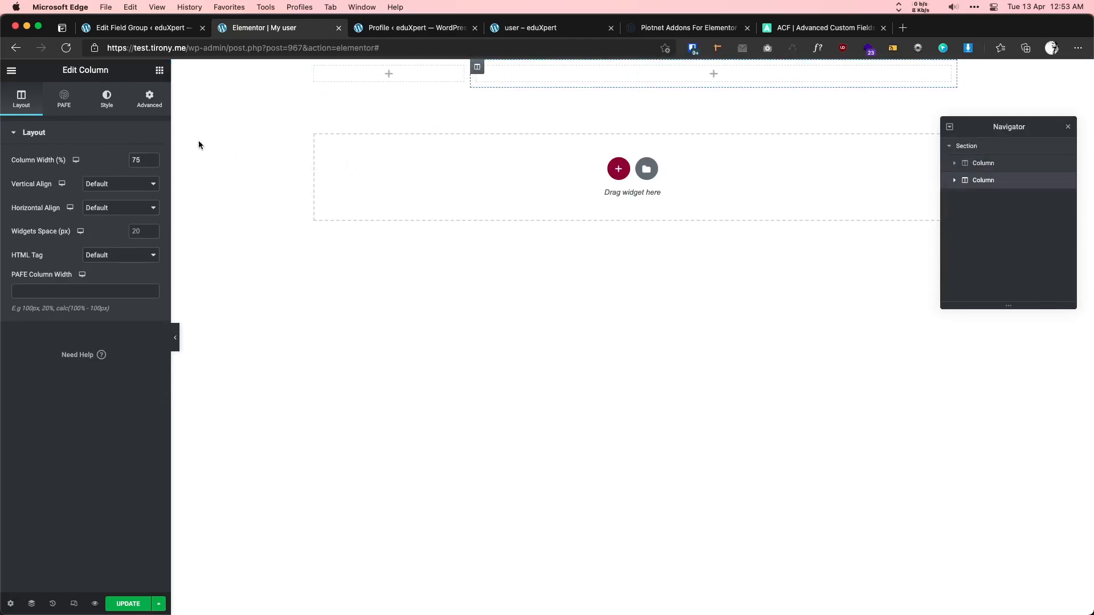
left_click(148, 108)
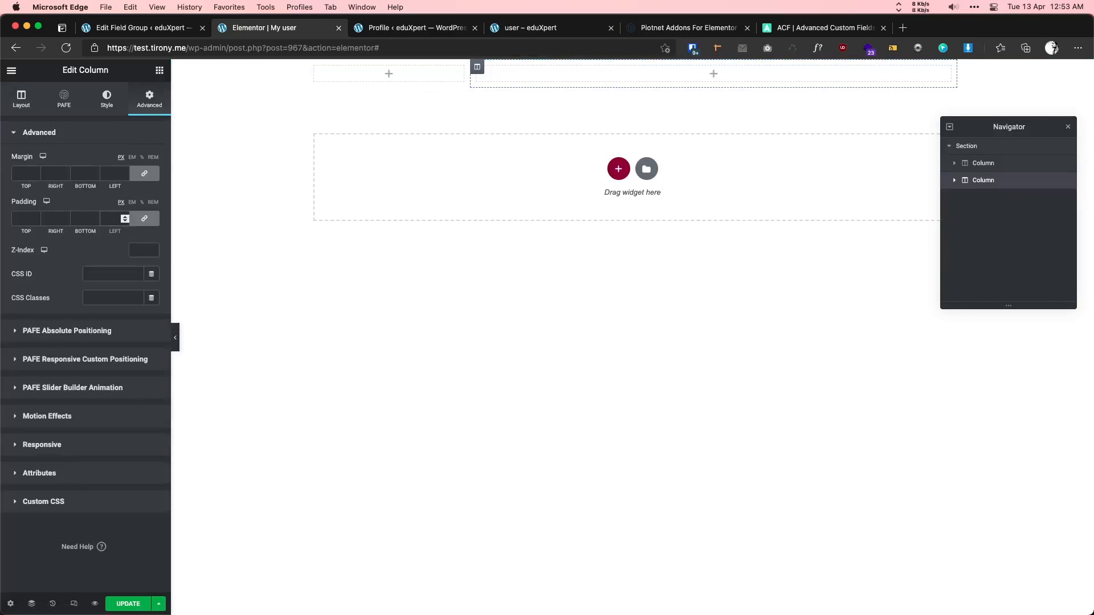
left_click(110, 221)
type("20")
left_click(107, 99)
left_click(121, 185)
left_click(152, 208)
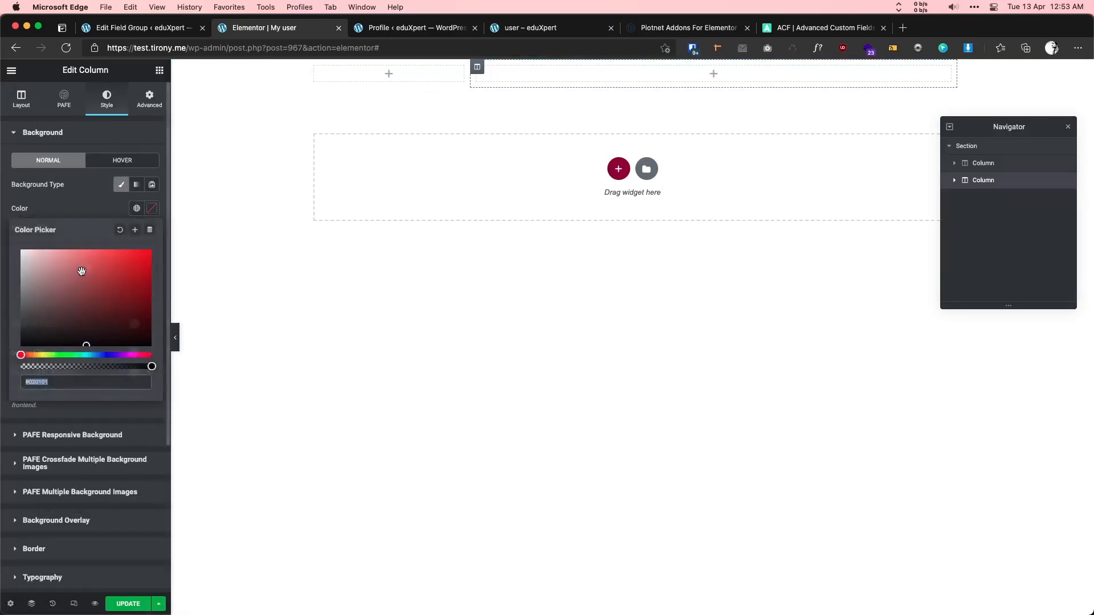
type("#FFFFFF")
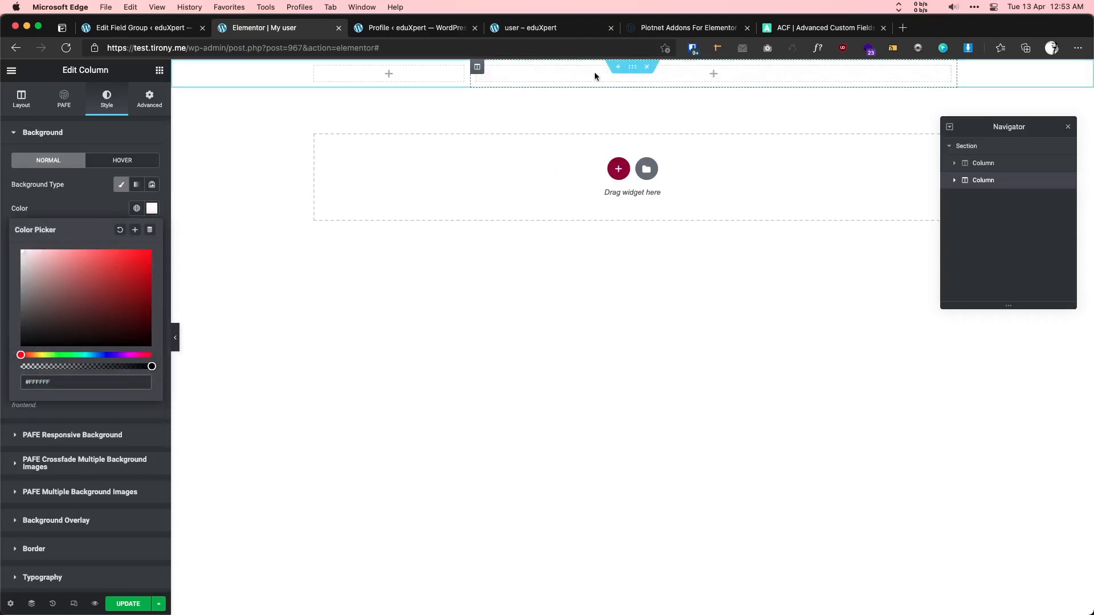
- Set the section's top and bottom padding to 100
left_click(633, 67)
left_click(150, 104)
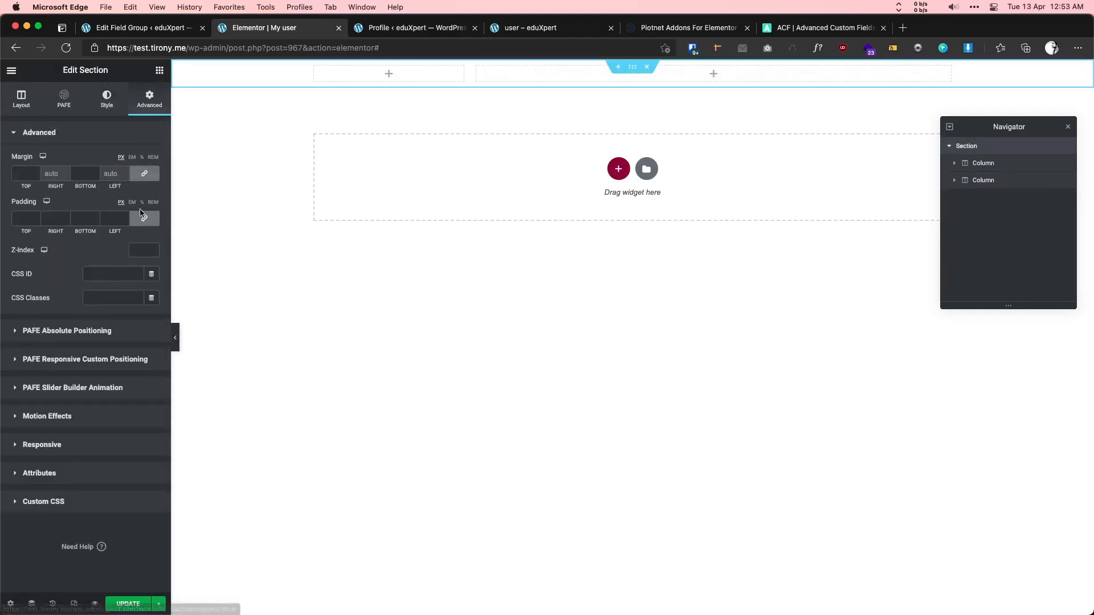
left_click(145, 219)
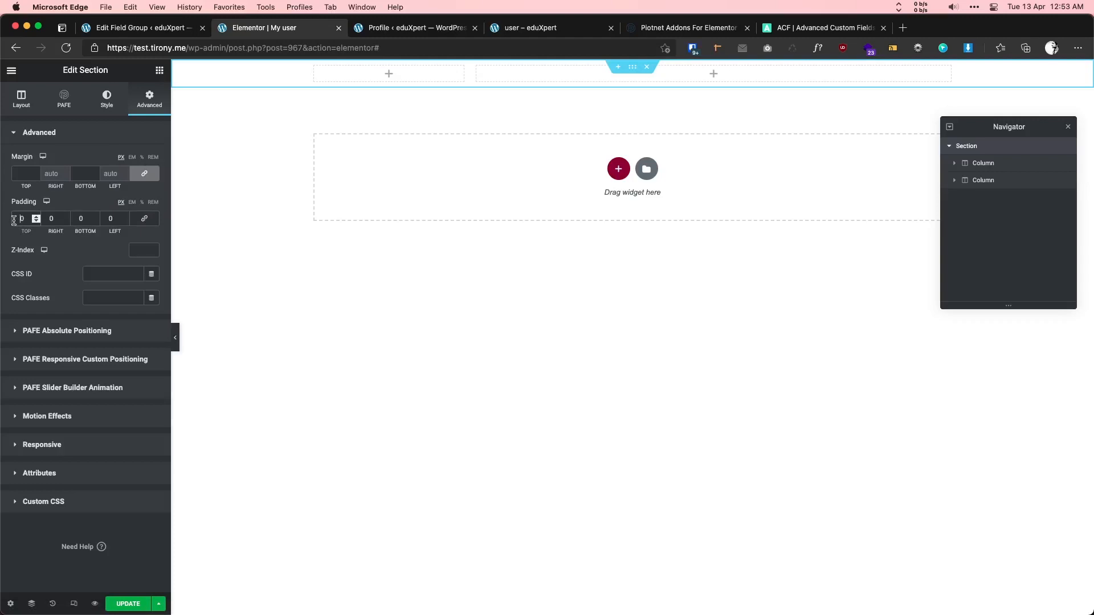
left_click(14, 221)
type("100")
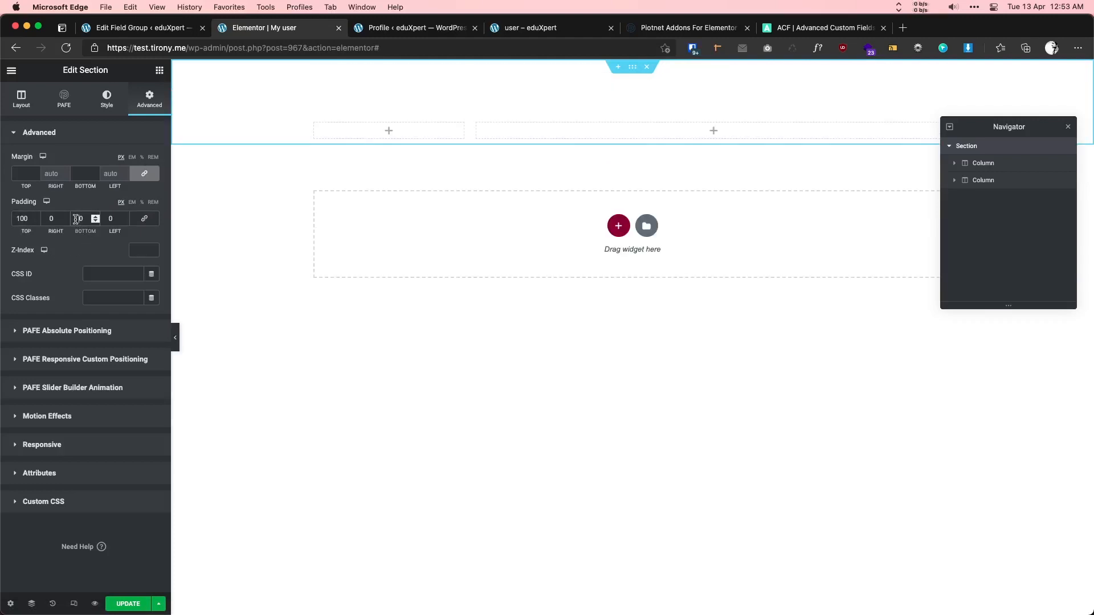
left_click(76, 220)
type("100")
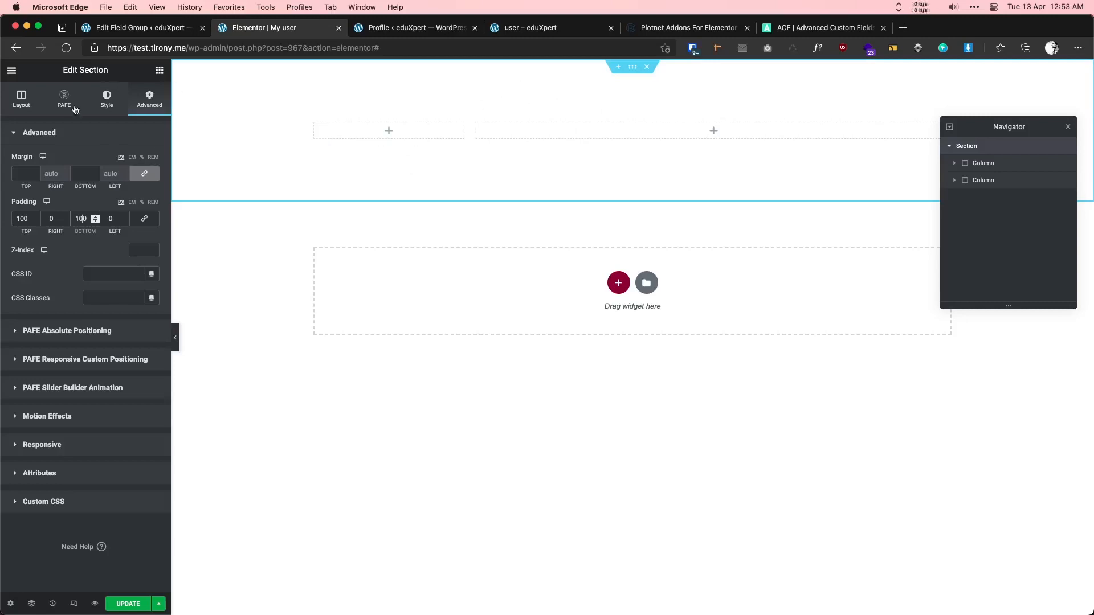
- Give the section a light grey classic background, then view the live user profile page
left_click(107, 99)
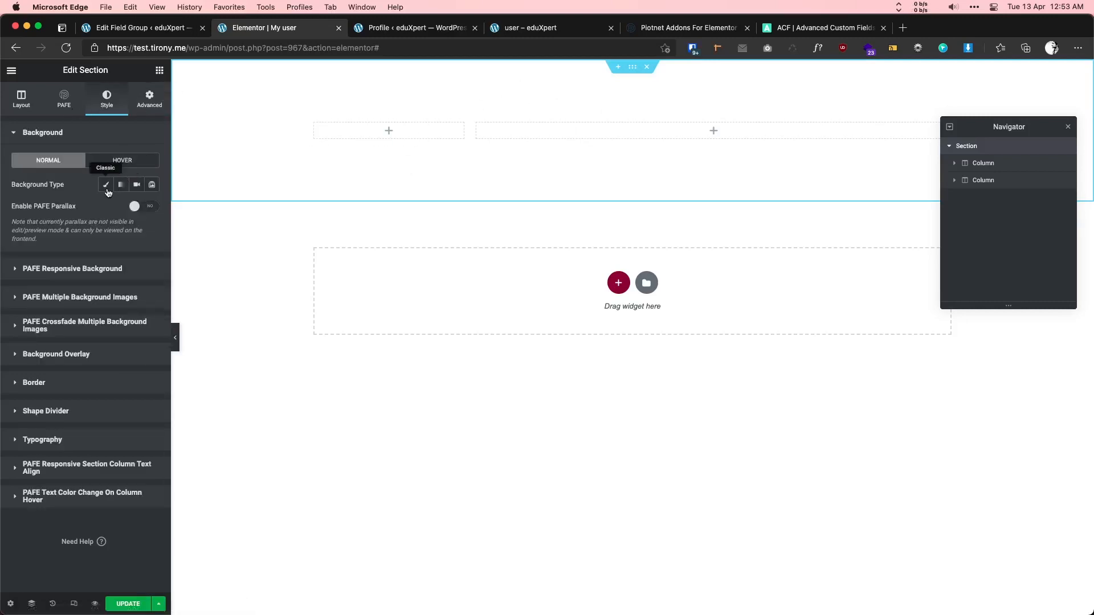
left_click(107, 188)
left_click(152, 208)
left_click(21, 261)
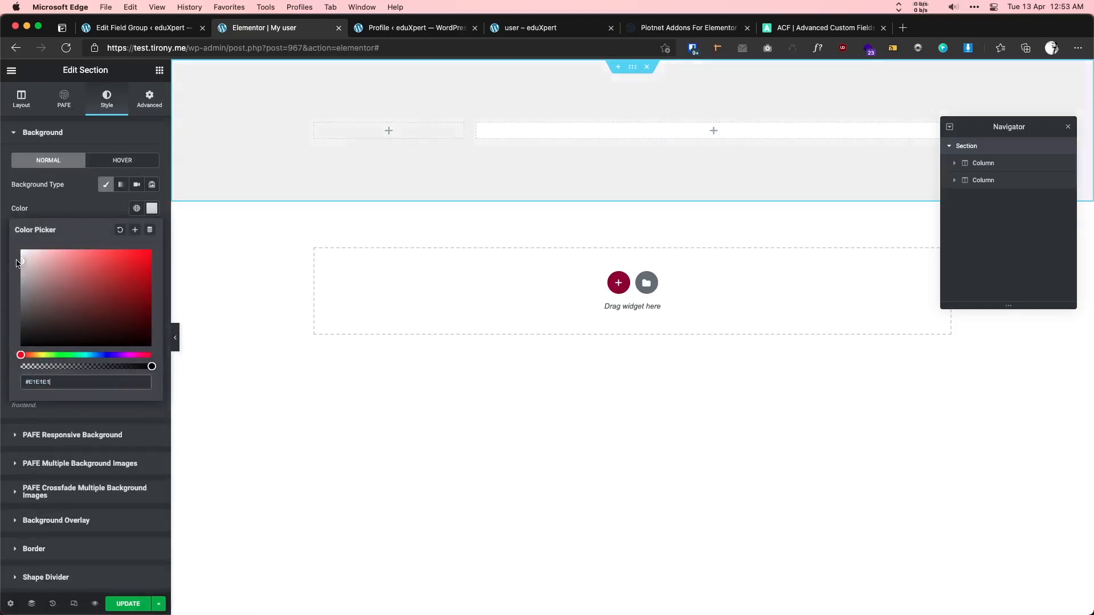
left_click_drag(16, 263, 16, 261)
left_click(138, 603)
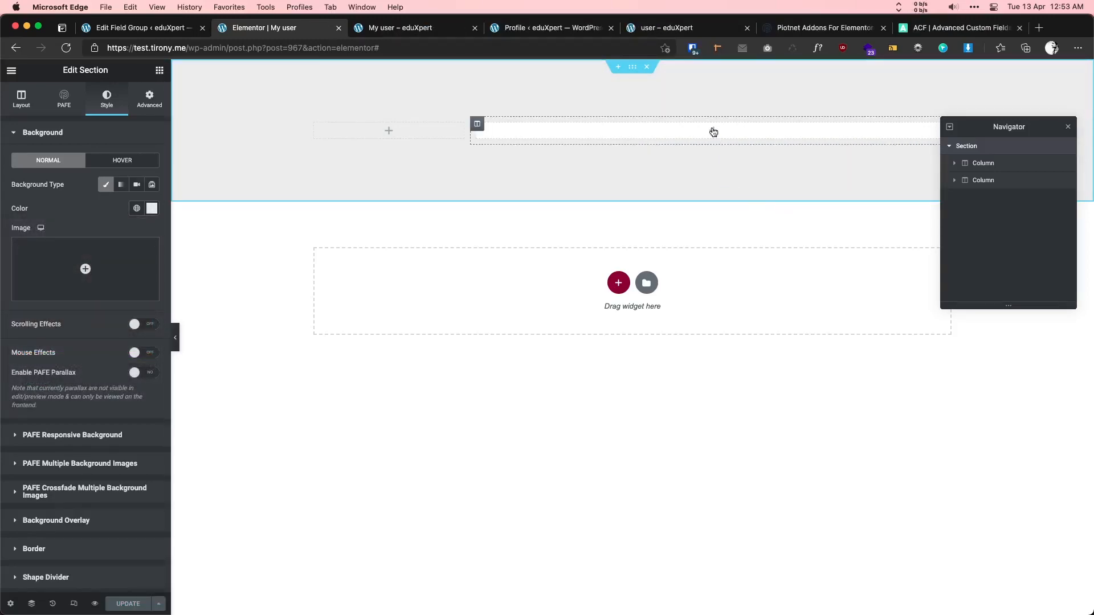
left_click(714, 131)
left_click(683, 28)
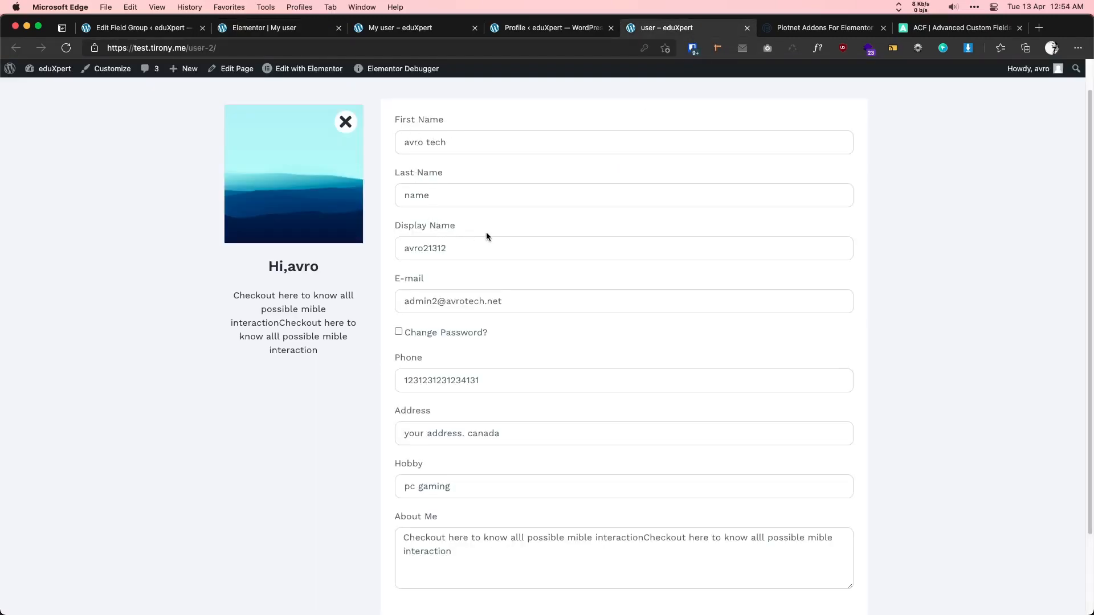
- Drag the PAFE Form Builder Field widget from the panel into the right-hand column
left_click(263, 27)
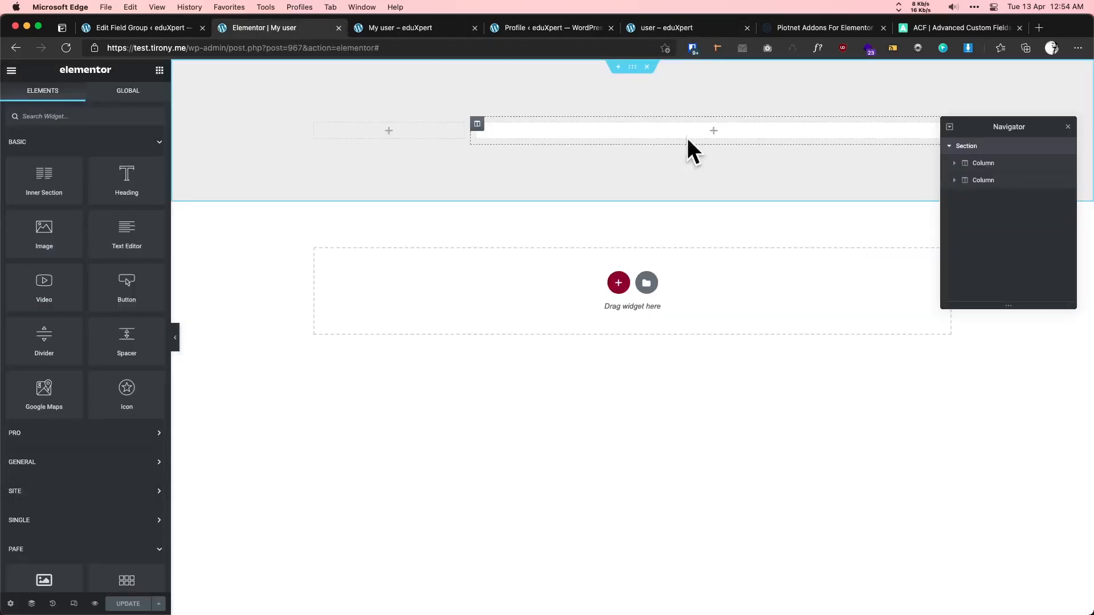
left_click(76, 144)
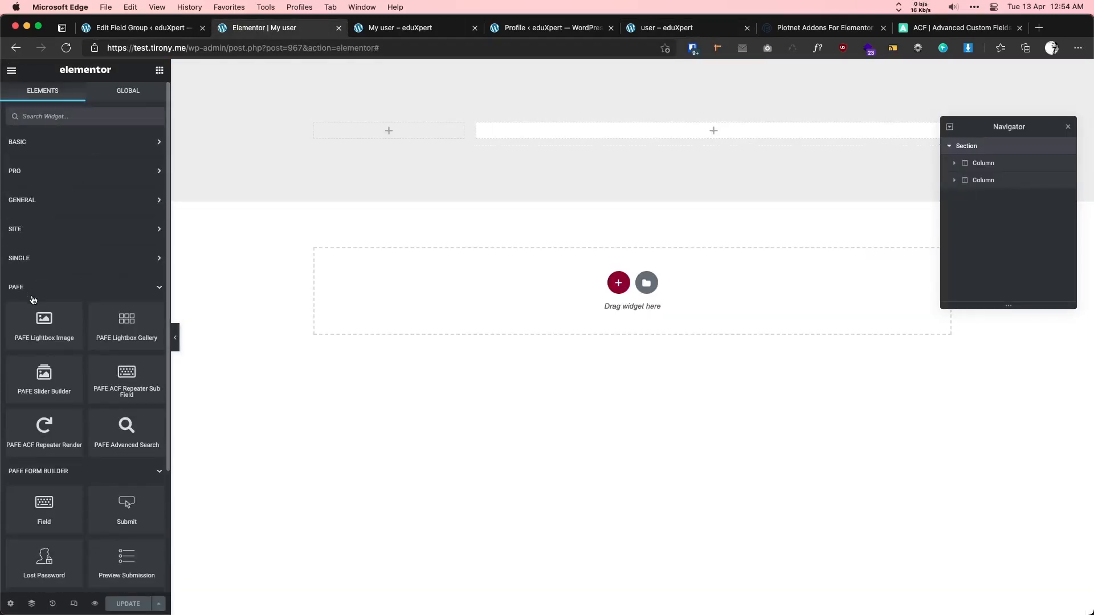
scroll(69, 342, "down", 3)
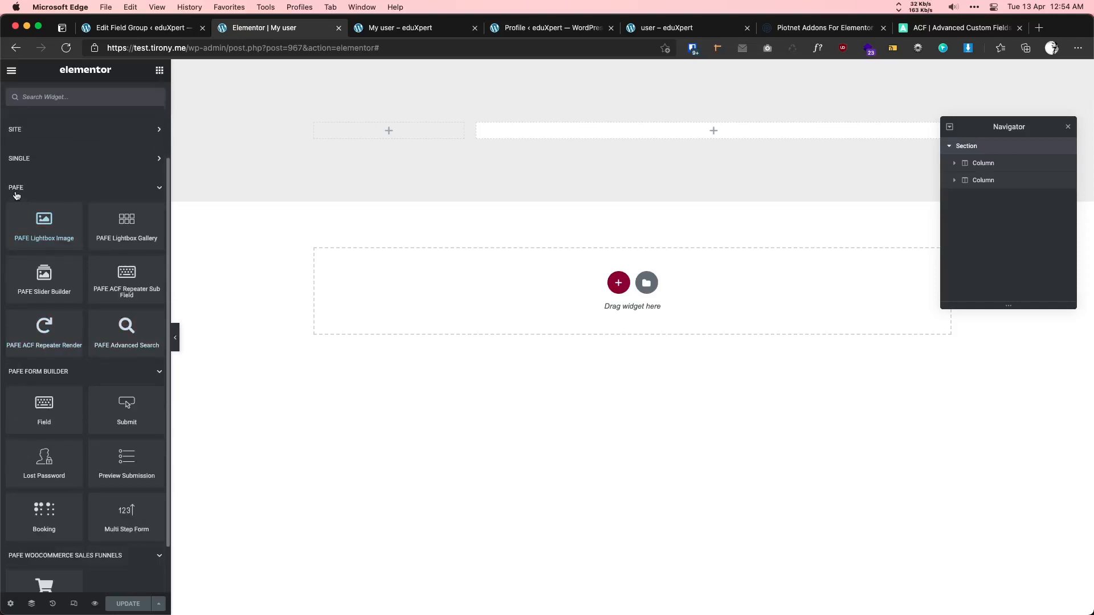
scroll(44, 273, "down", 2)
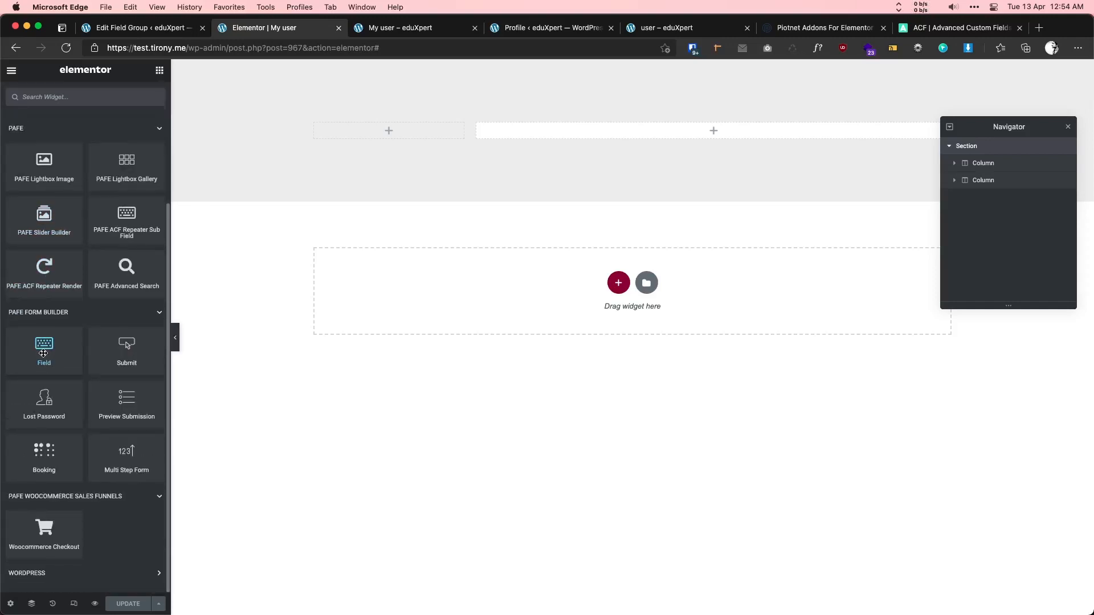
left_click_drag(48, 352, 682, 143)
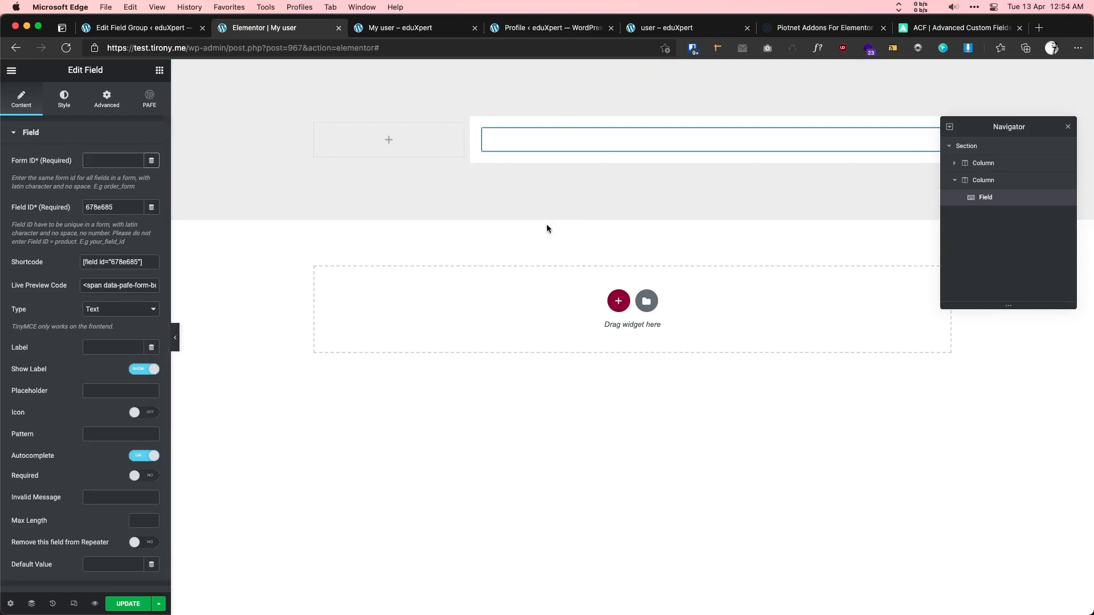
- Set the field's Form ID to user2 and its Field ID to user_fname
type("user2")
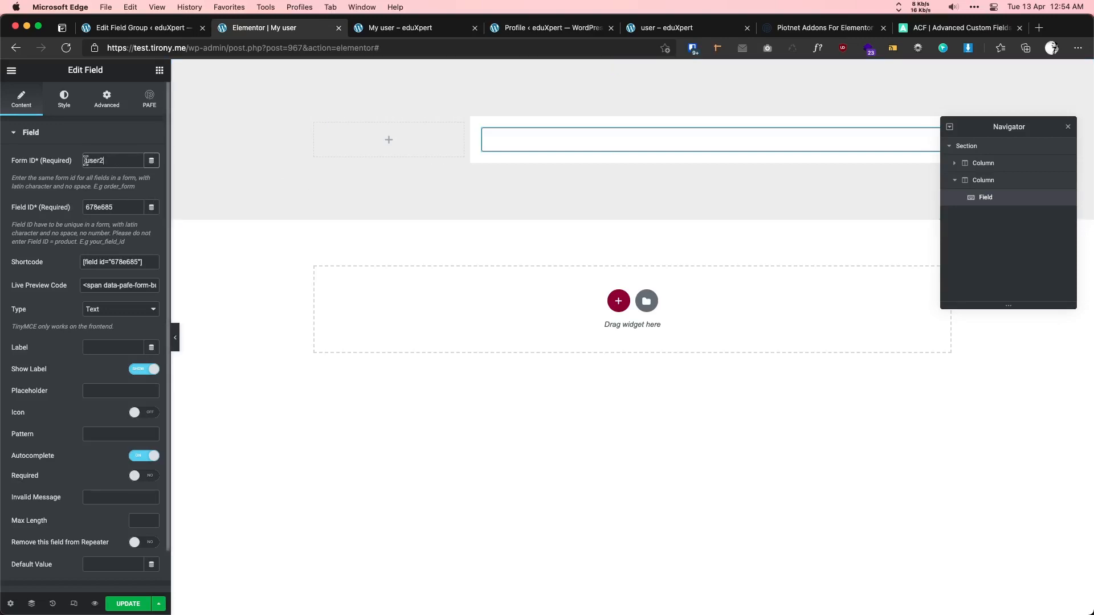
left_click(666, 30)
left_click(263, 30)
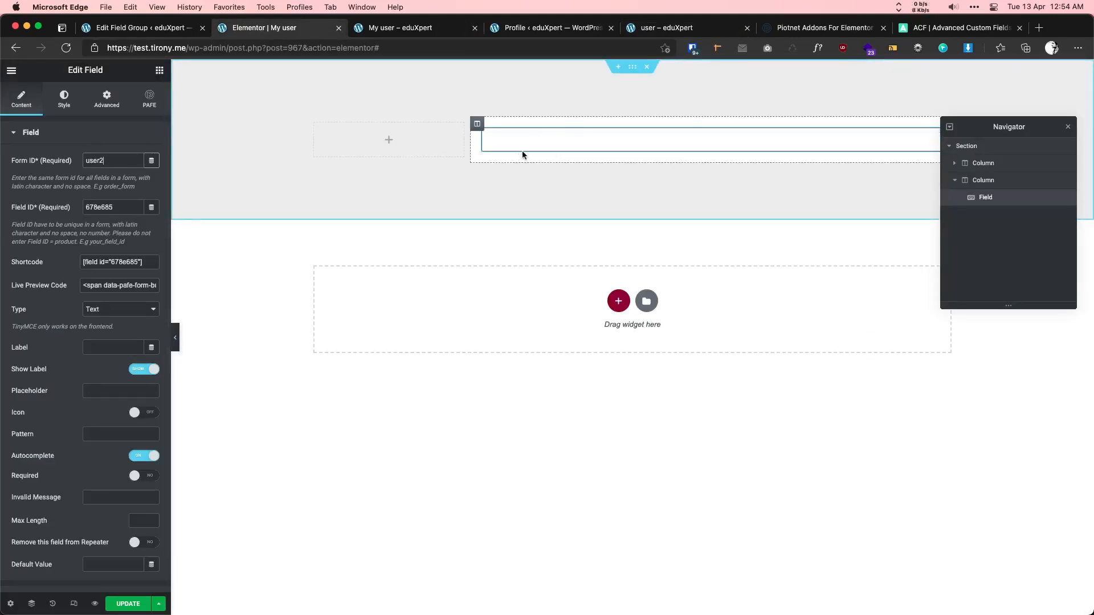
left_click_drag(114, 208, 55, 211)
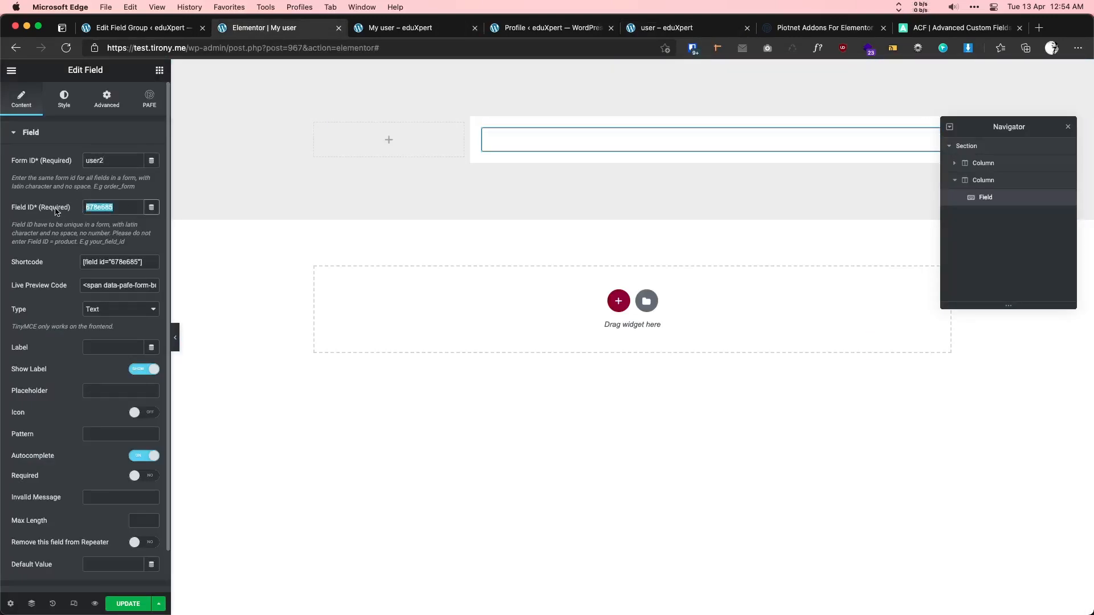
type("user_fname")
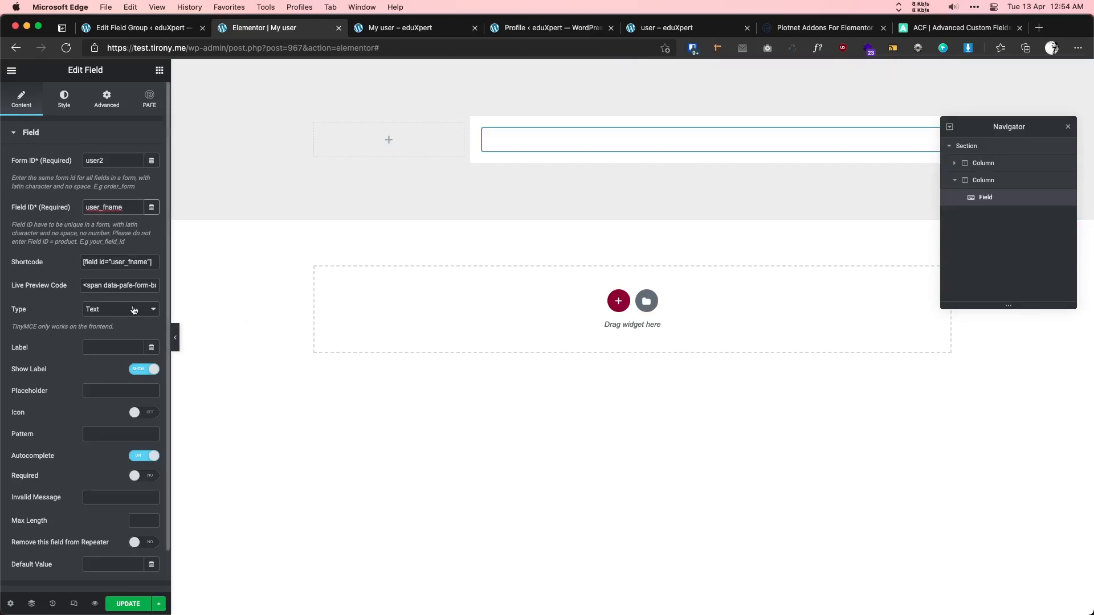
- Label the field 'First name' with placeholder John
left_click(105, 347)
type("First ")
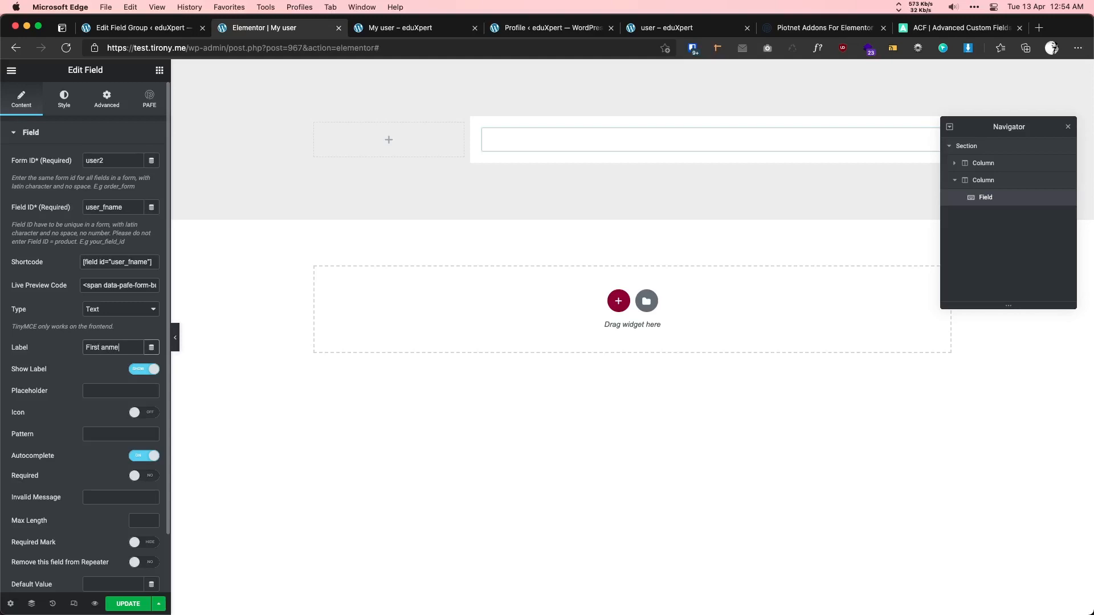
type("anme")
key("BackSpace")
key("BackSpace")
key("BackSpace")
key("BackSpace")
type("name")
left_click(98, 397)
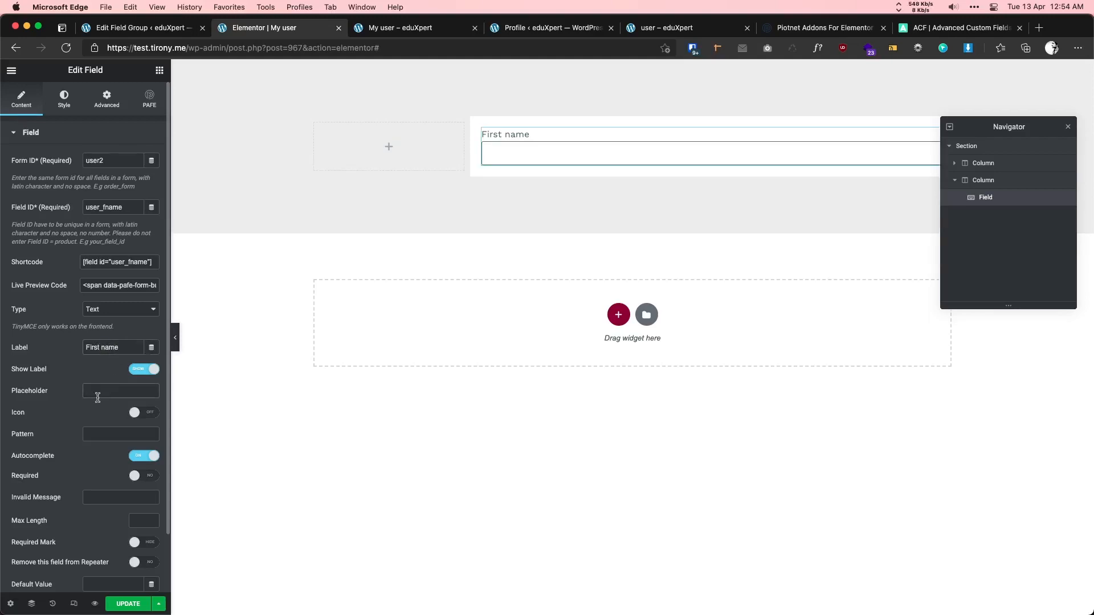
type("John")
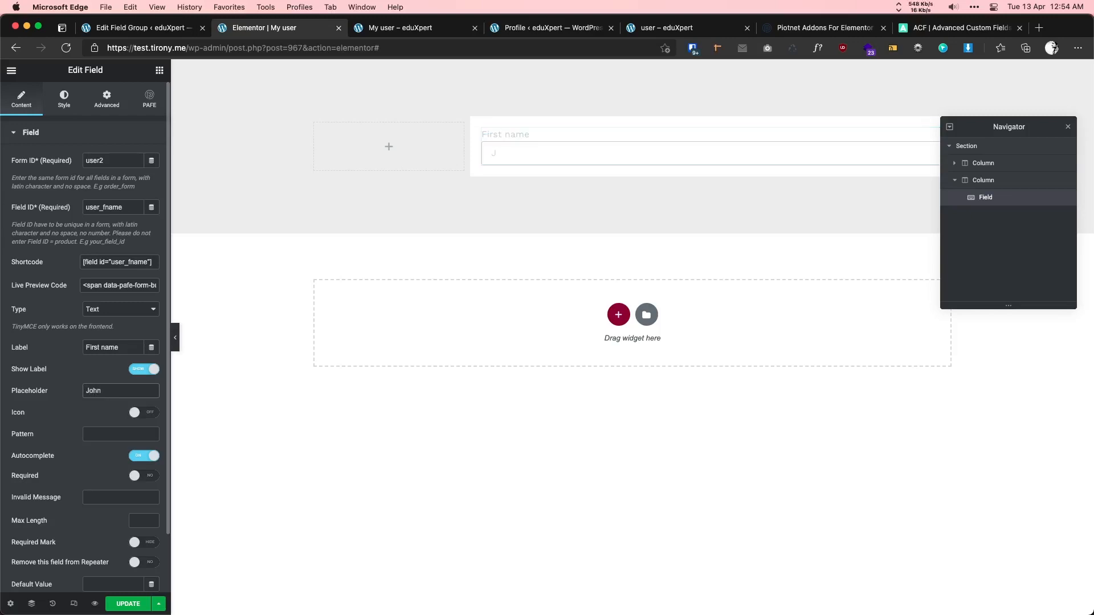
right_click(540, 135)
- Duplicate the field as 'Last name' with ID user_lname and placeholder Doe, checking the profile page
left_click(571, 162)
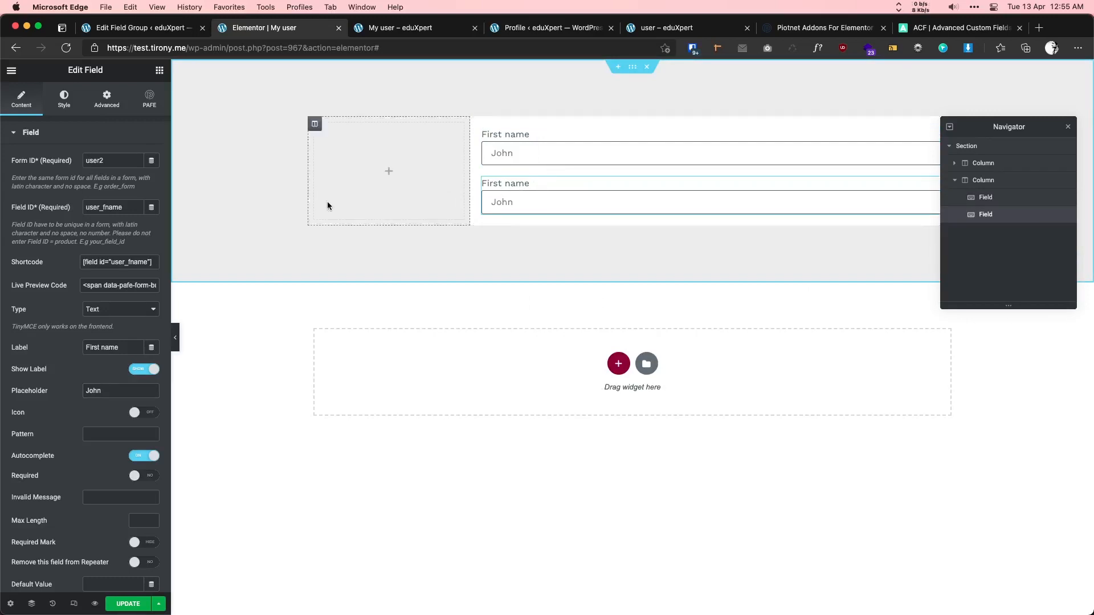
left_click(104, 208)
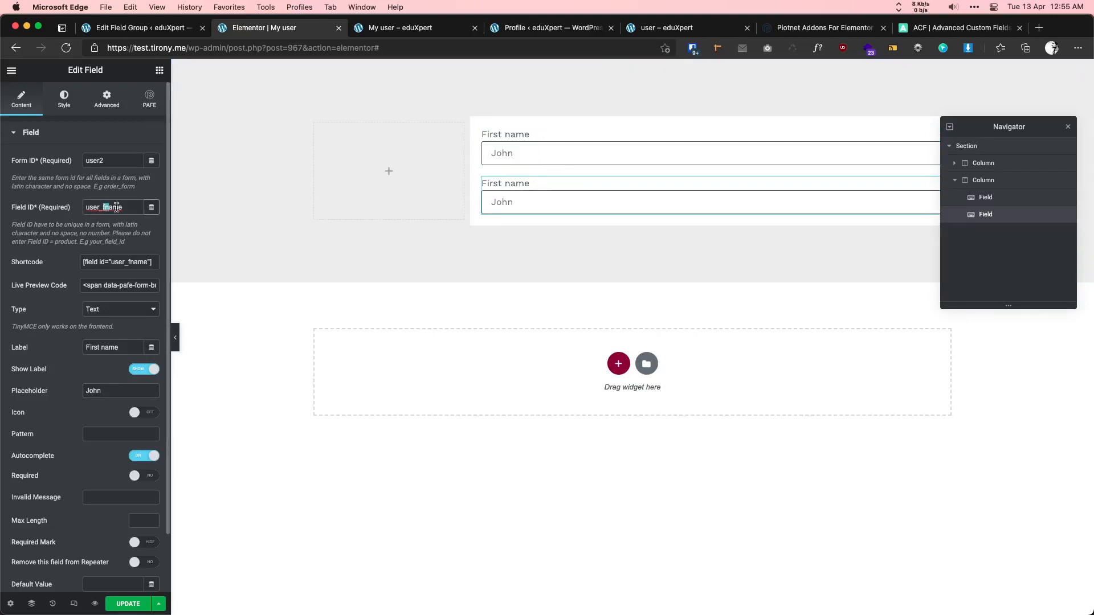
key("shift+End")
type("lname")
double_click(92, 347)
type("Last")
double_click(94, 391)
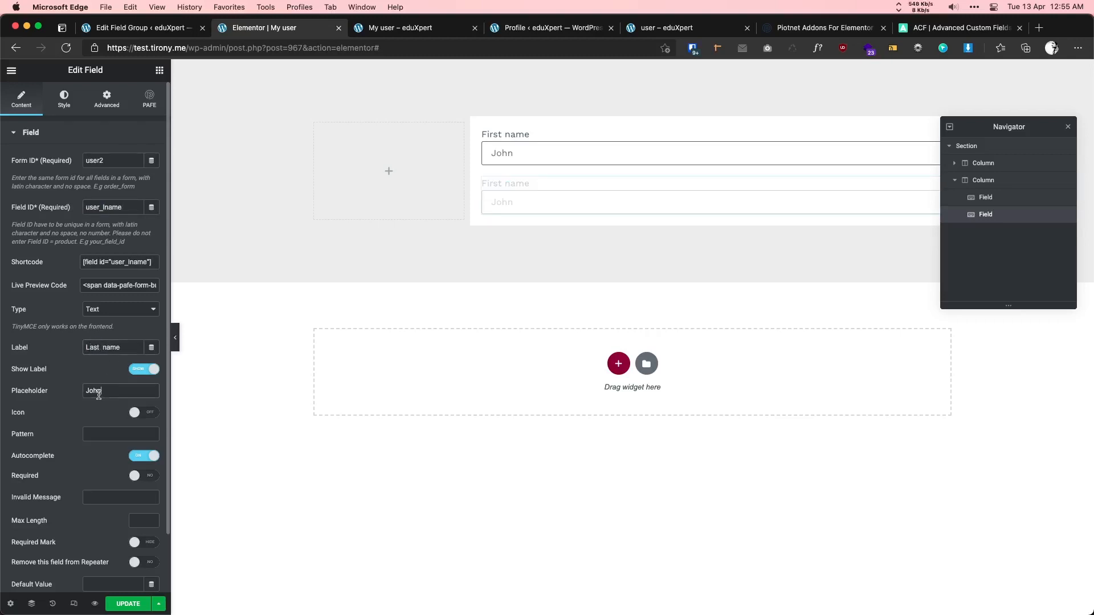
type("Doe")
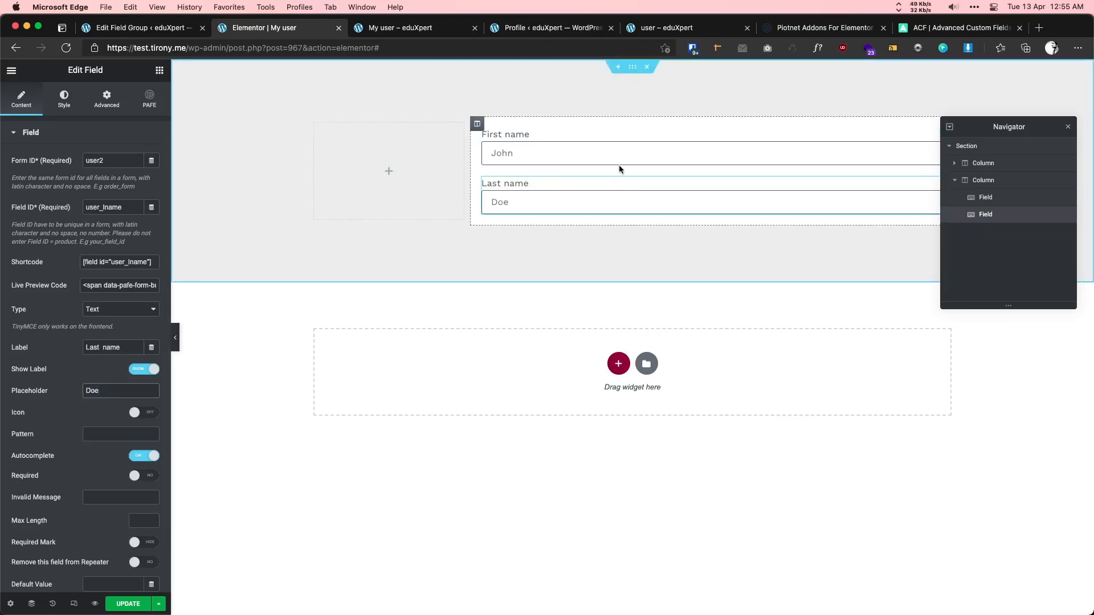
left_click(662, 30)
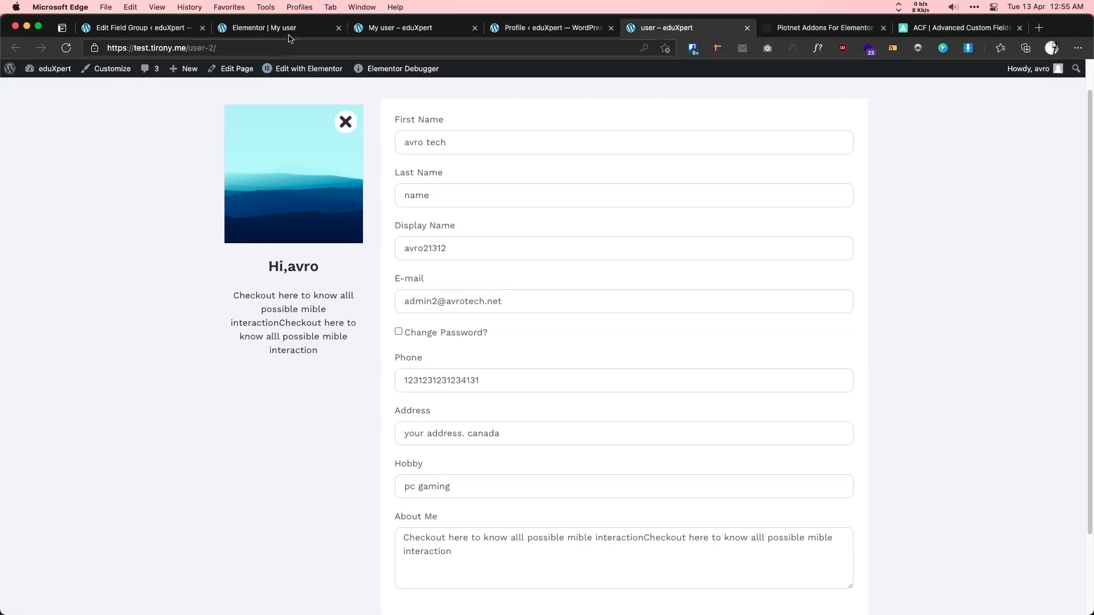
left_click(265, 27)
- Duplicate the Last name field into a Display Name field with ID user_dname and placeholder Doe123
right_click(555, 189)
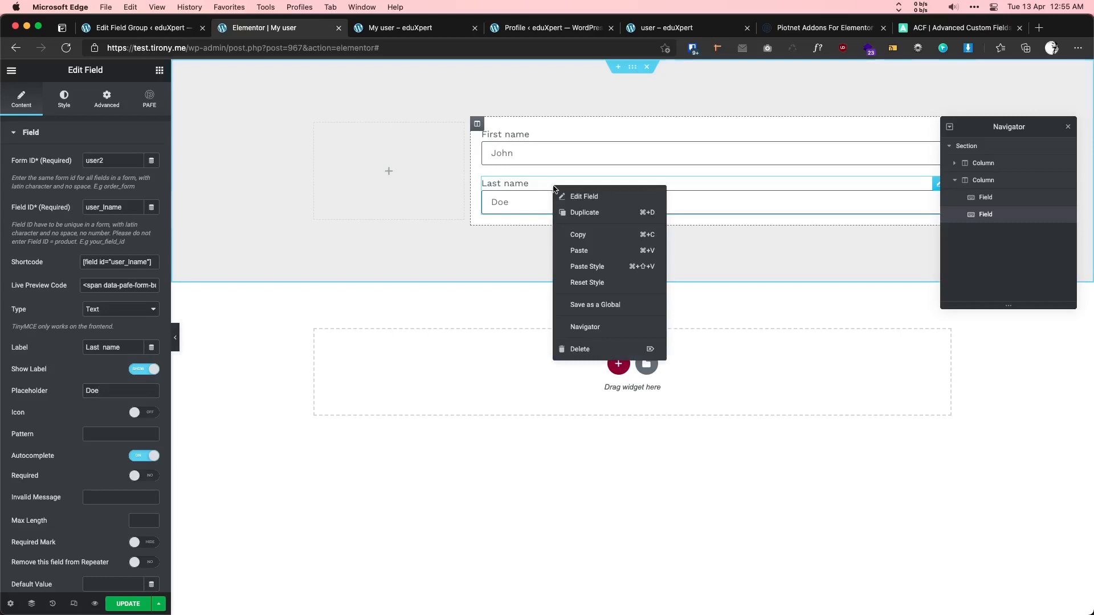
left_click(584, 213)
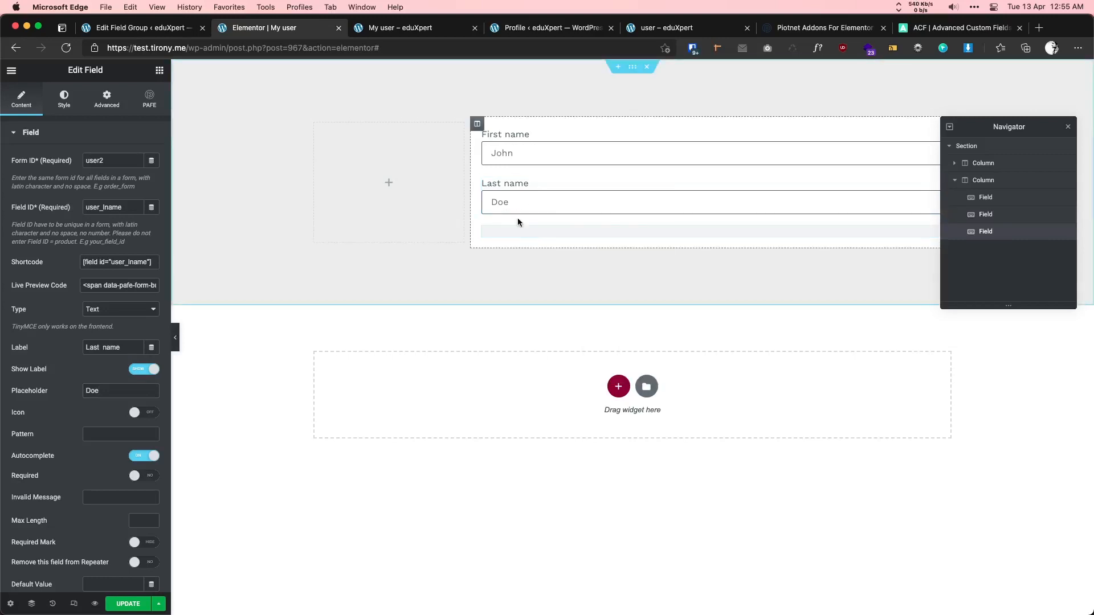
left_click(103, 206)
left_click_drag(103, 206, 132, 206)
type("danme")
left_click(111, 209)
type("name")
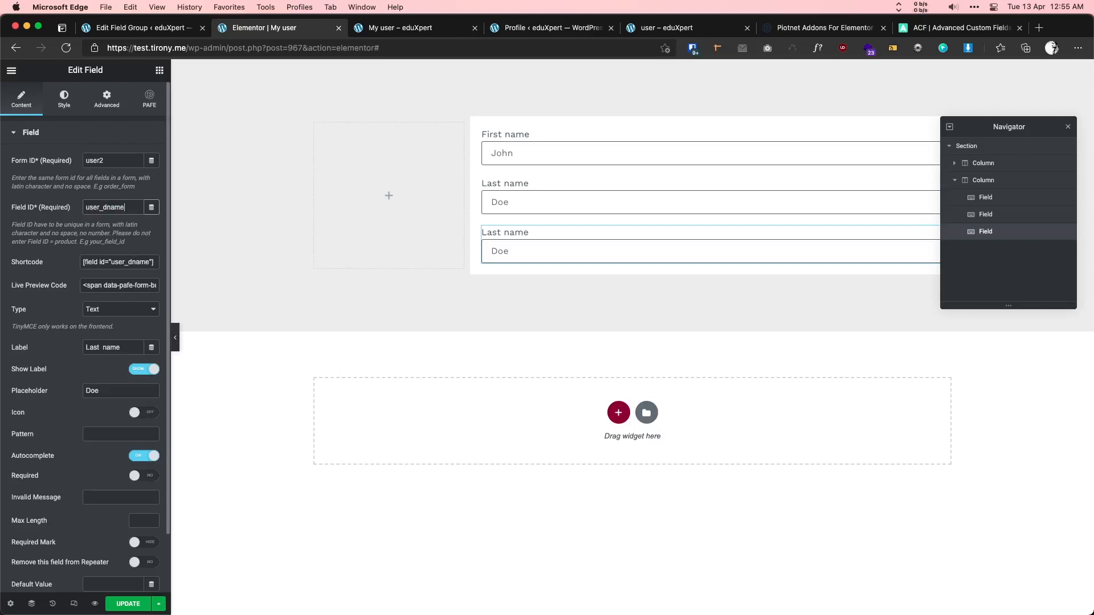
left_click_drag(126, 349, 76, 349)
type("Display Nm")
left_click(99, 390)
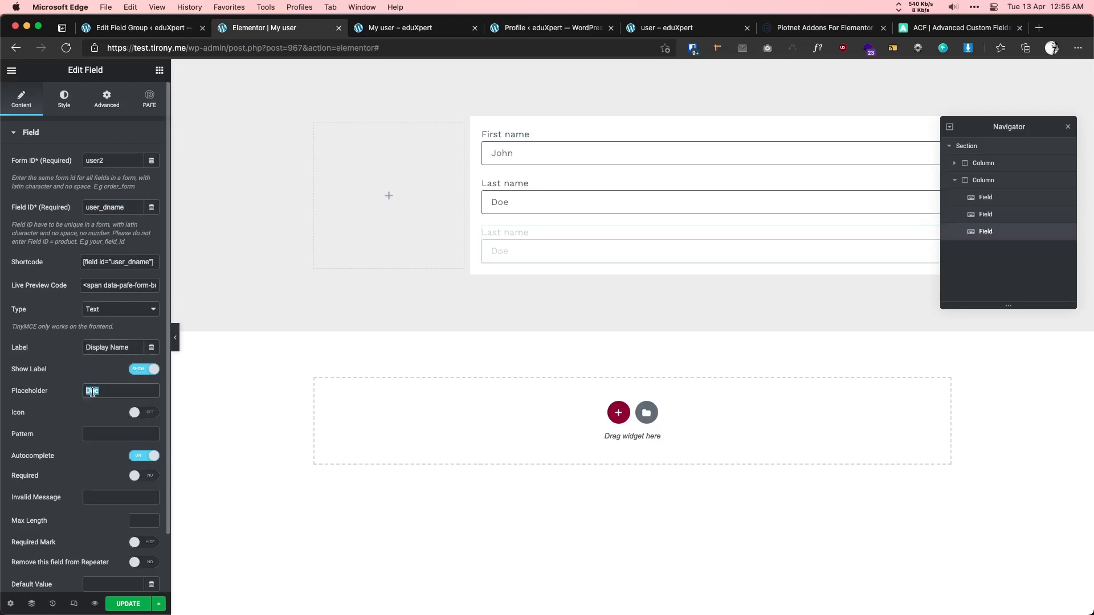
type("123")
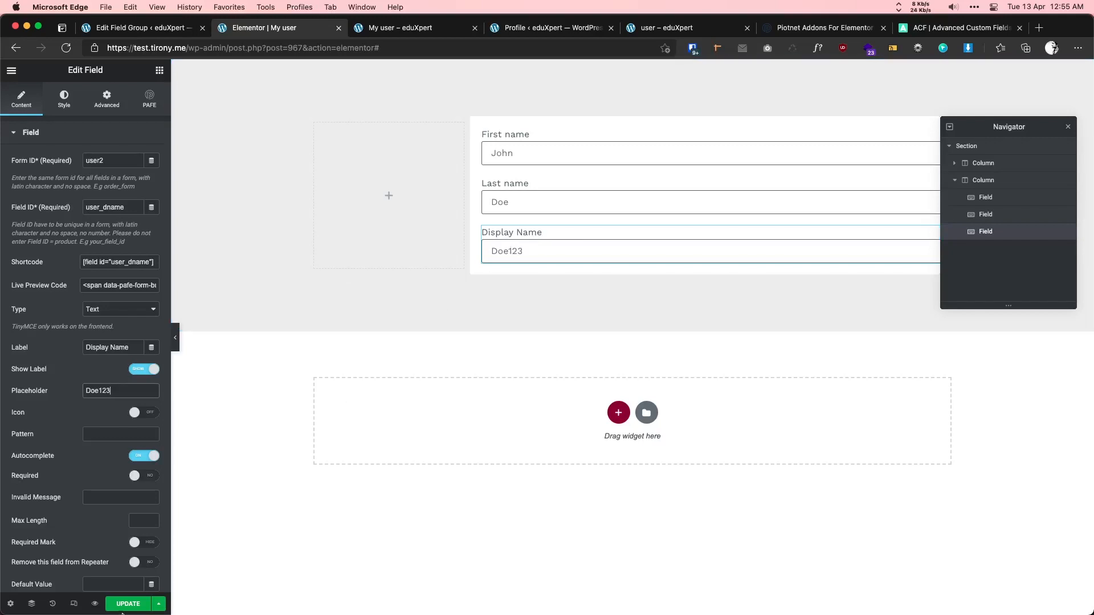
left_click(661, 29)
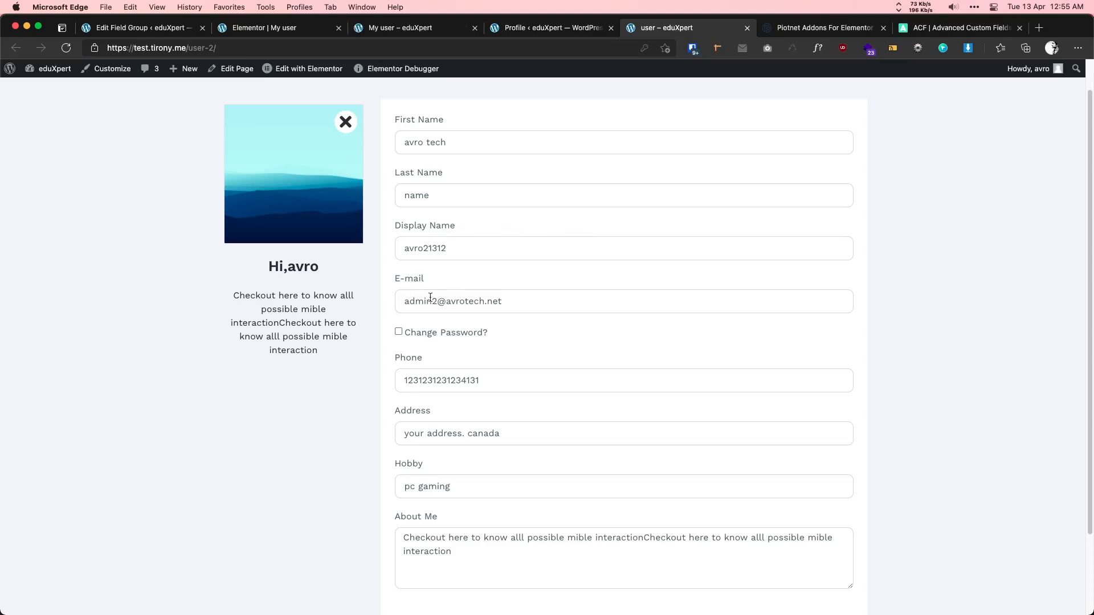
left_click(279, 27)
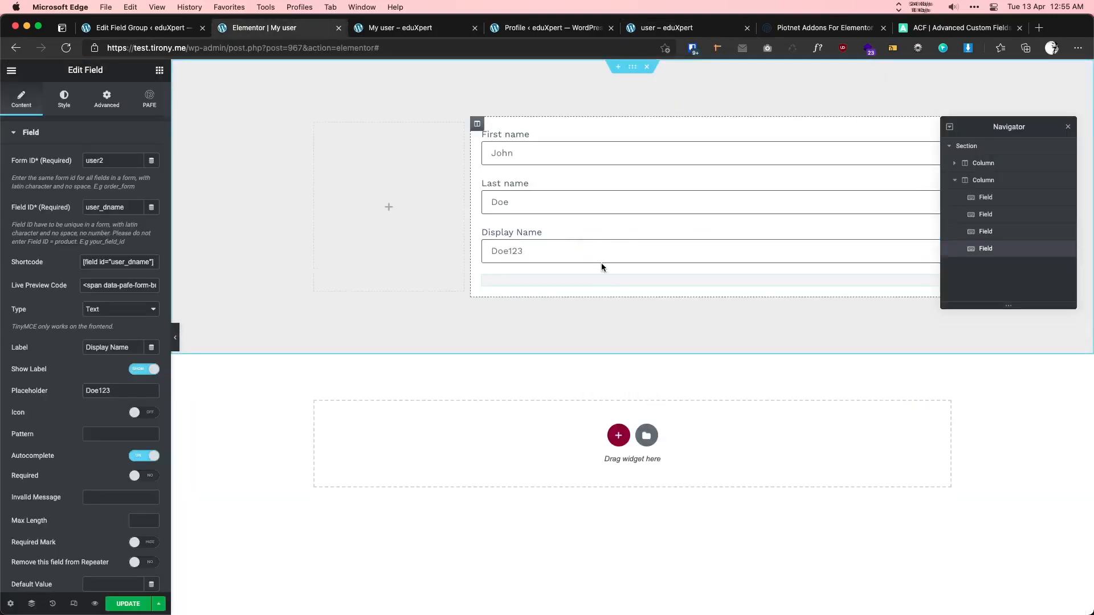
left_click(126, 208)
key("BackSpace")
key("BackSpace")
key("BackSpace")
key("BackSpace")
key("BackSpace")
type("en")
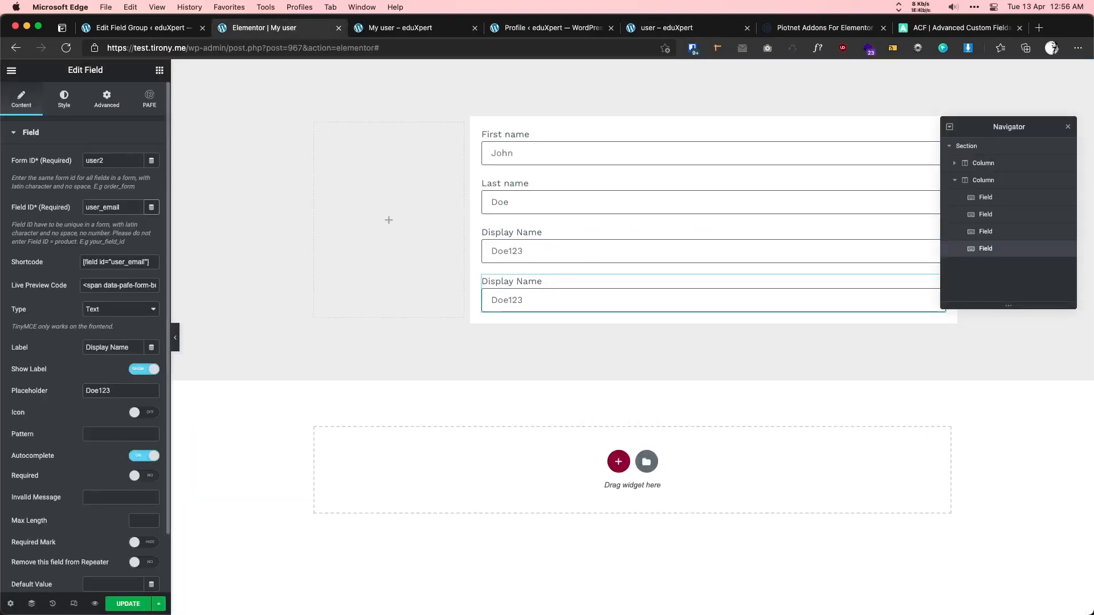
left_click(114, 313)
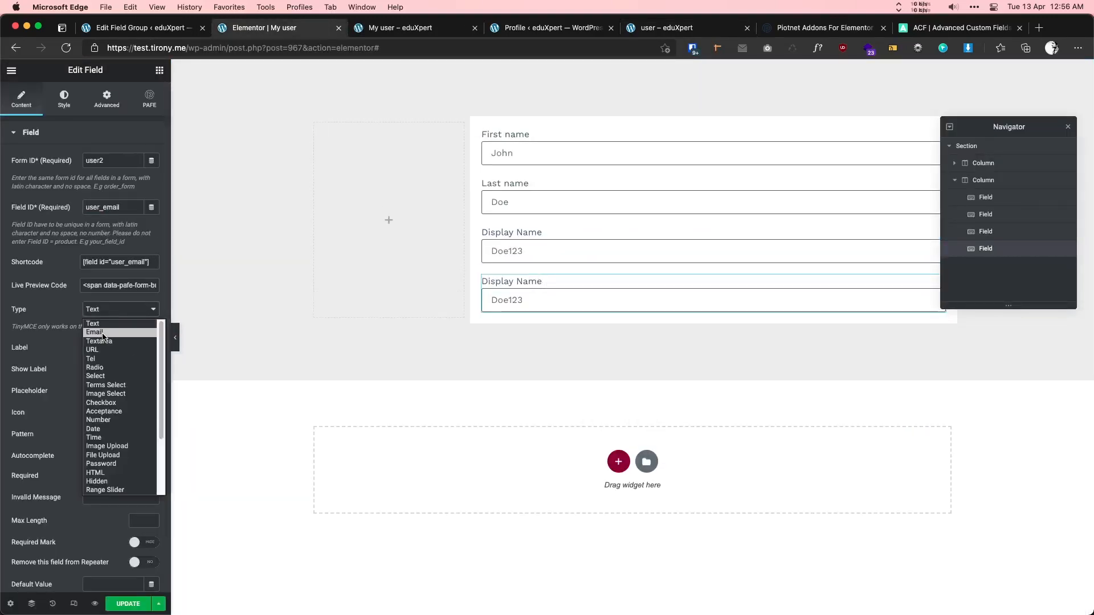
left_click(96, 333)
left_click_drag(131, 349, 65, 350)
type("E-mail")
left_click_drag(117, 392, 67, 394)
type("test@test.com")
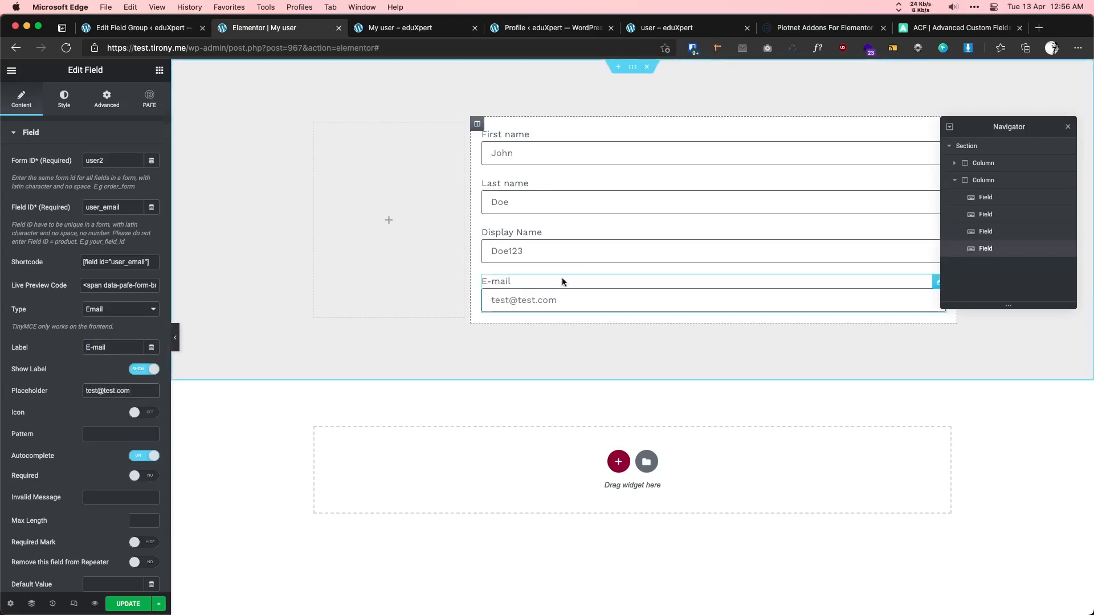
- Save the page and check the password options on the live profile form
left_click(128, 605)
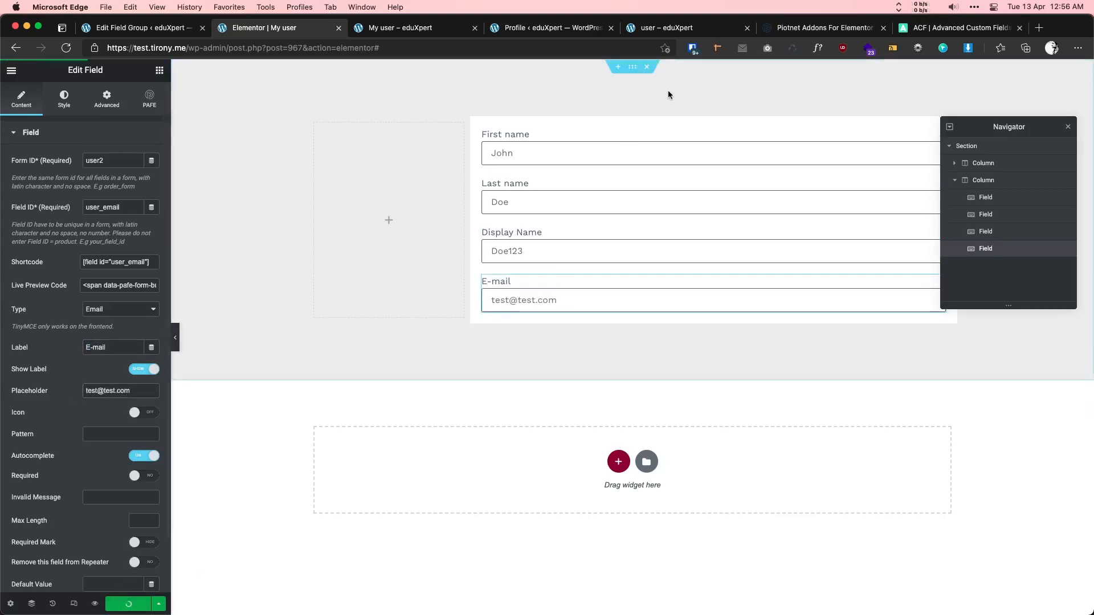
left_click(664, 28)
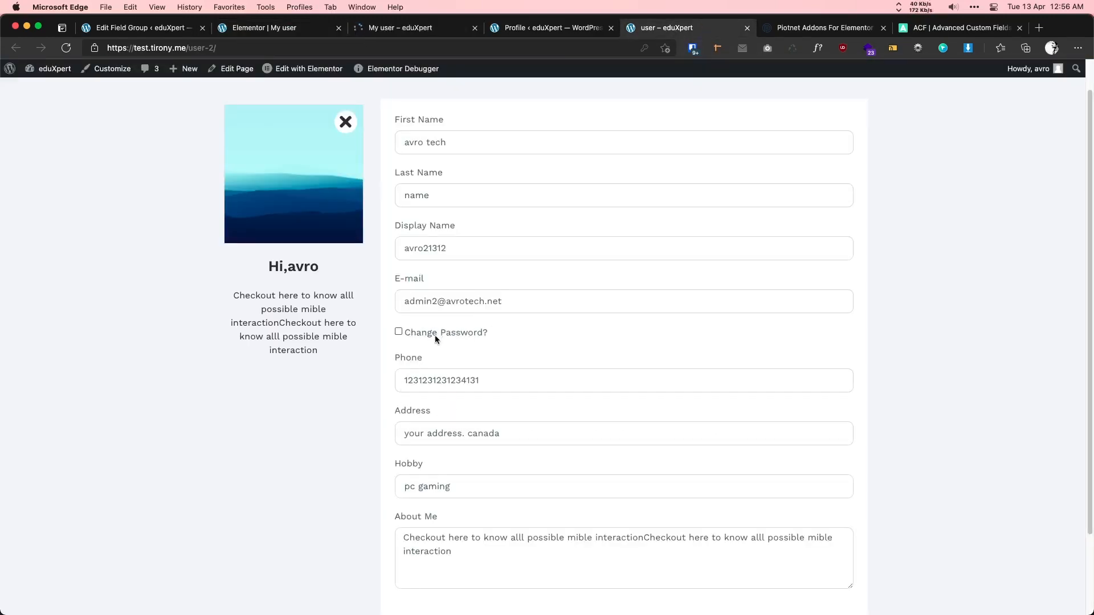
left_click(399, 332)
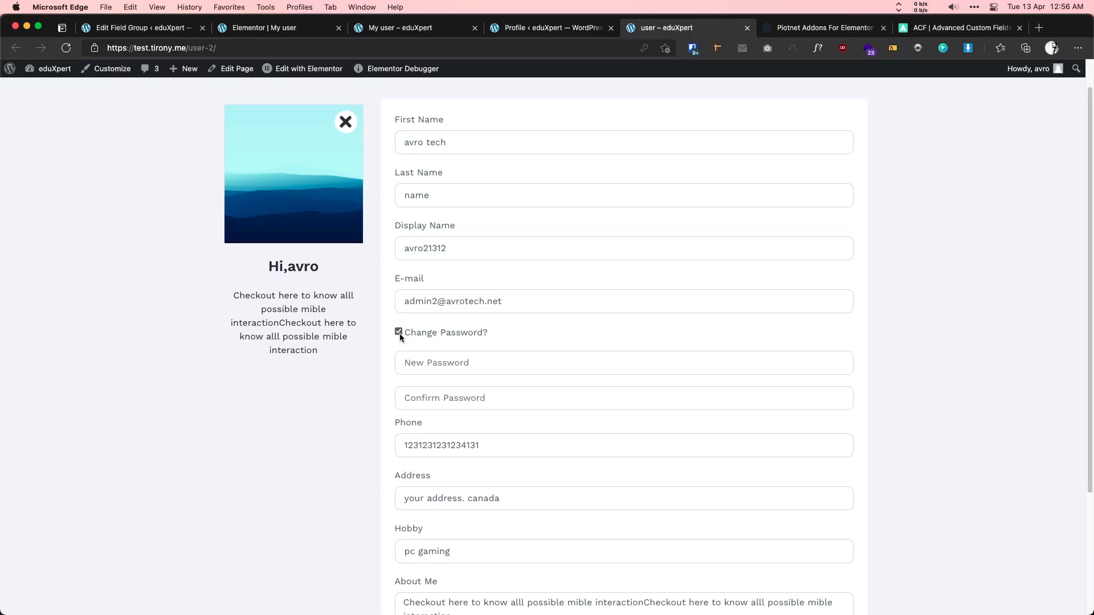
left_click(399, 332)
left_click(297, 30)
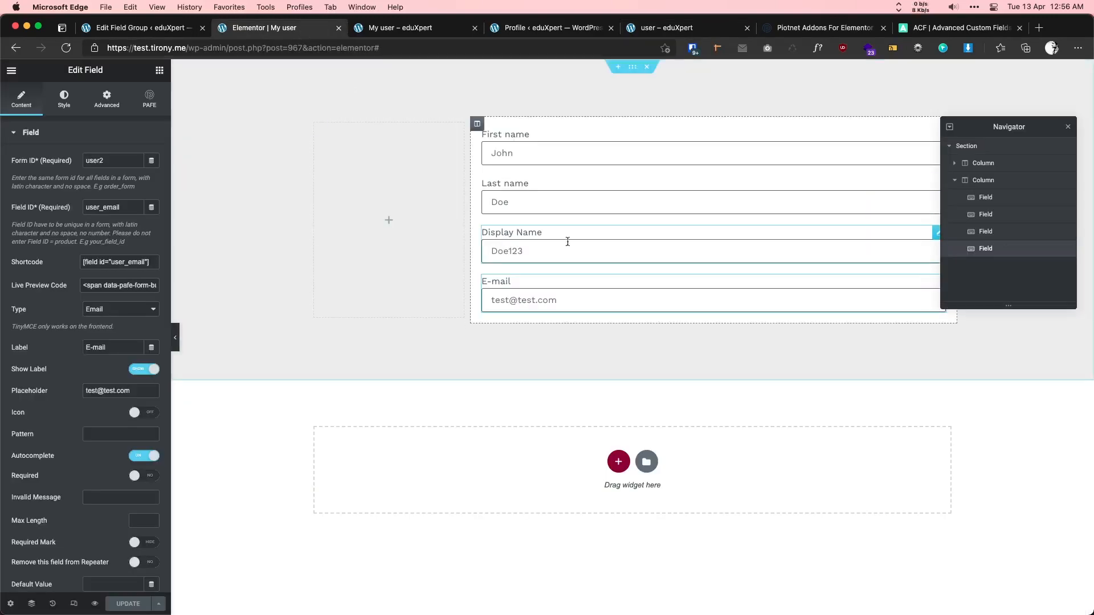
- Duplicate the E-mail field into a label-hidden checkbox, ID user_chng_pass, with option 'Change Password?'
right_click(562, 287)
left_click(584, 315)
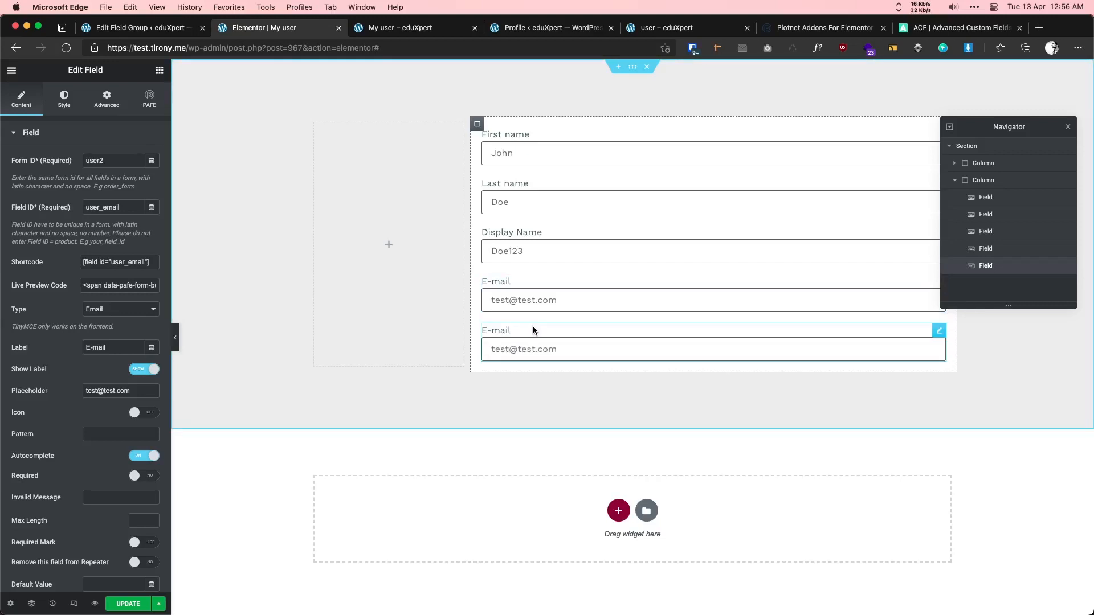
left_click_drag(107, 205, 139, 207)
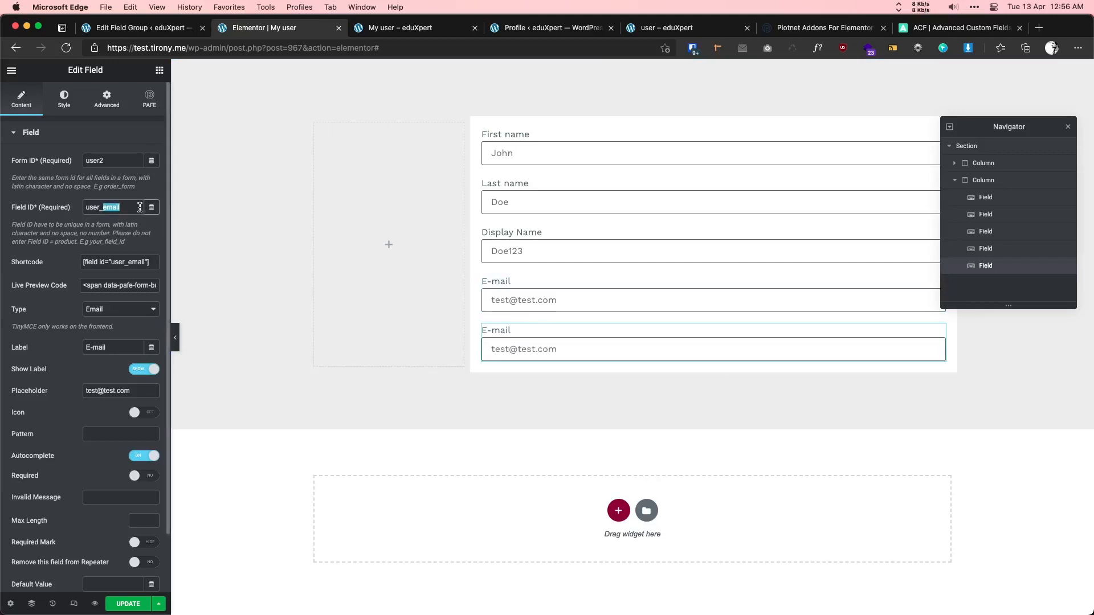
type("chng_pass")
left_click(110, 314)
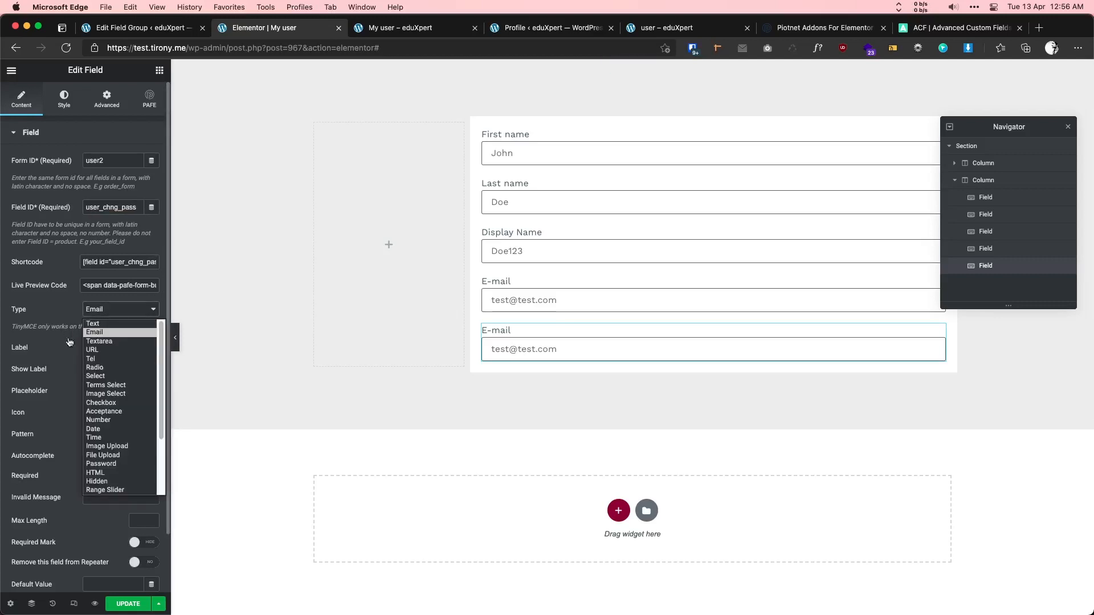
left_click(116, 404)
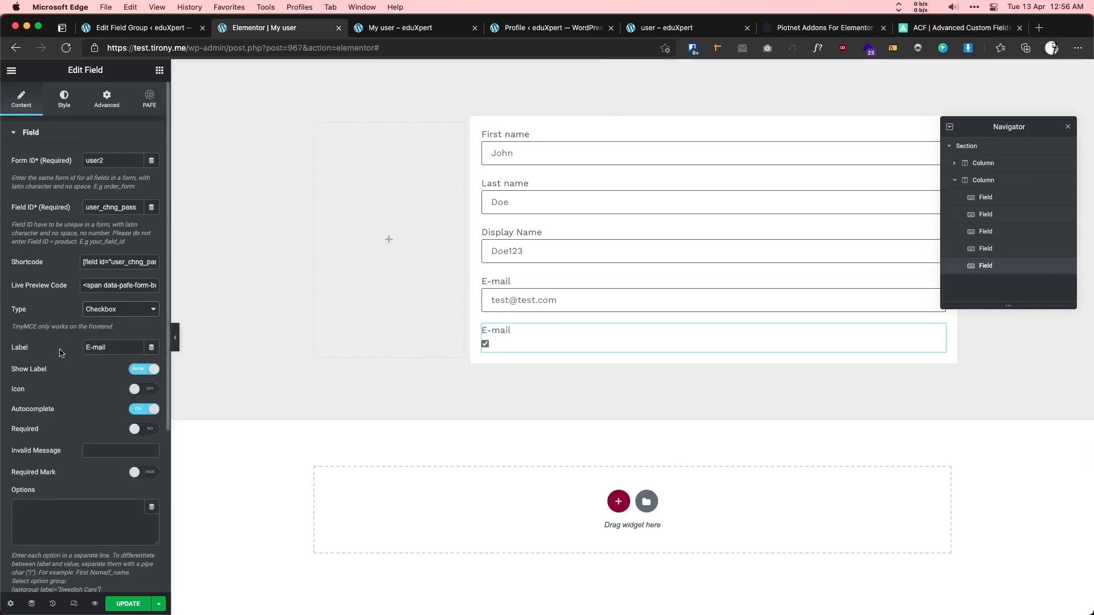
left_click(136, 371)
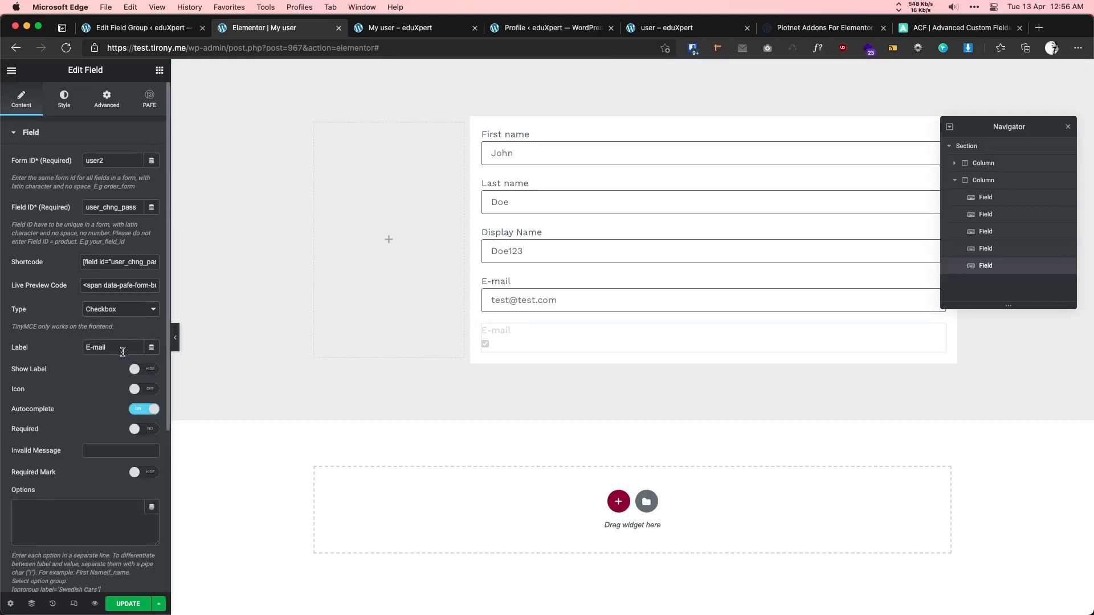
left_click(46, 503)
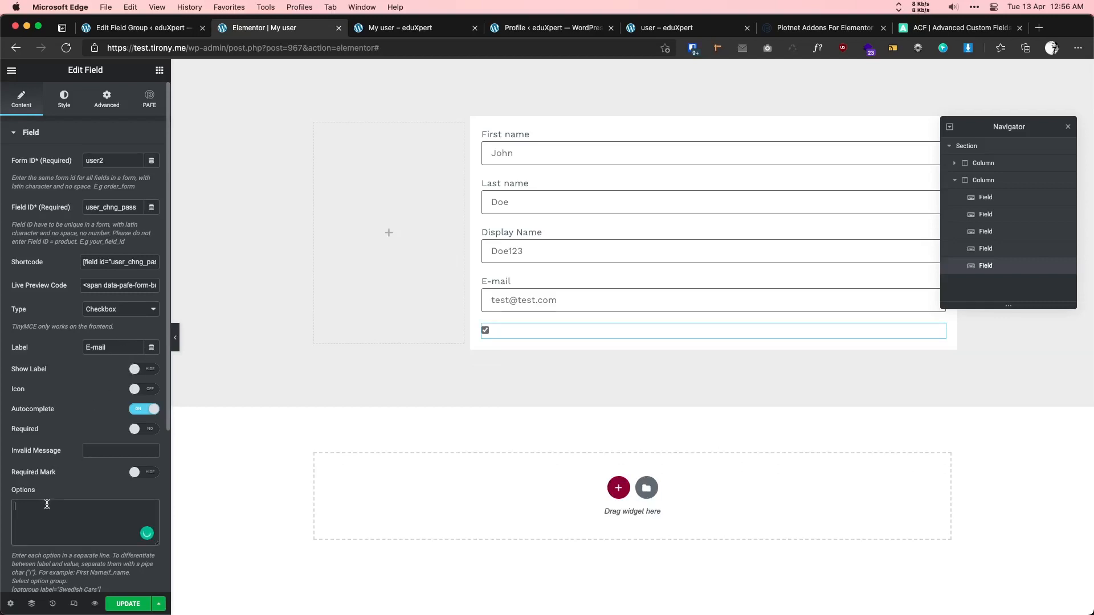
type("Change Pas")
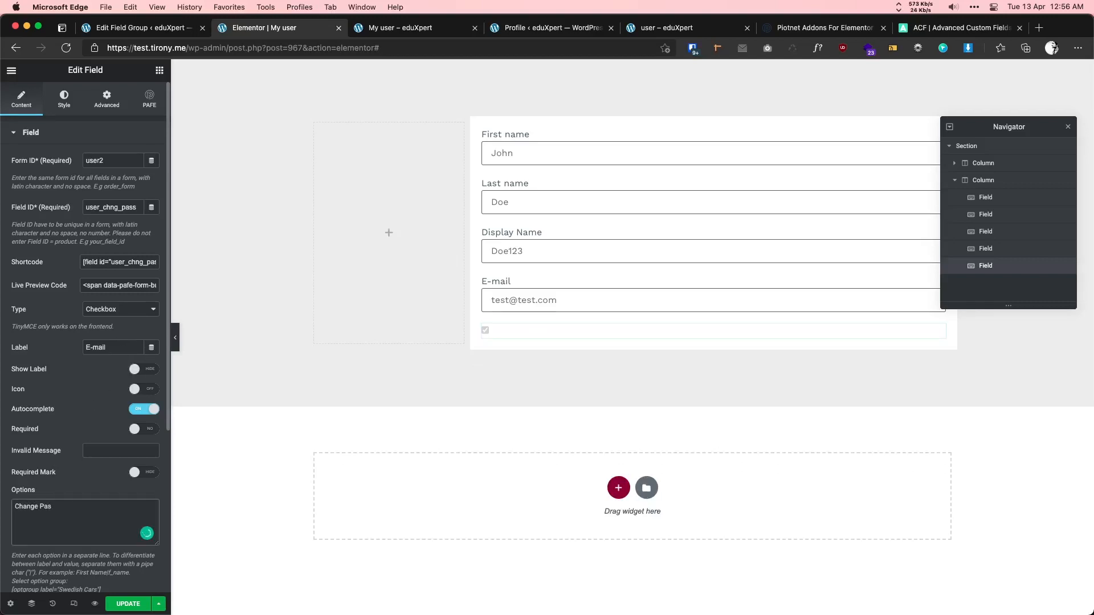
type("sword?")
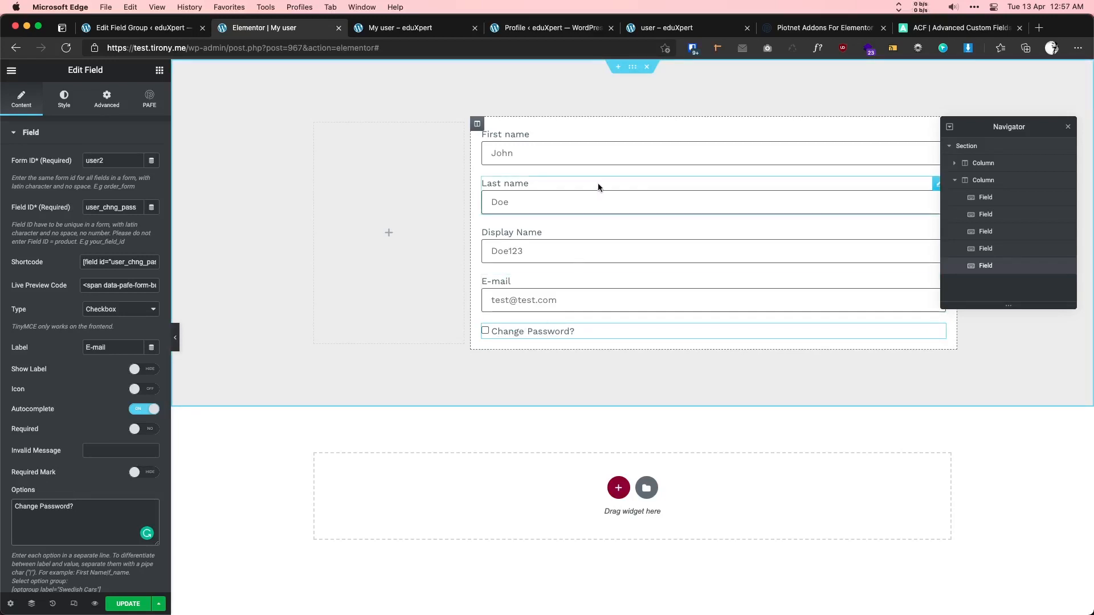
- On the live profile page, tick Change Password? to see the new password fields appear
left_click(644, 25)
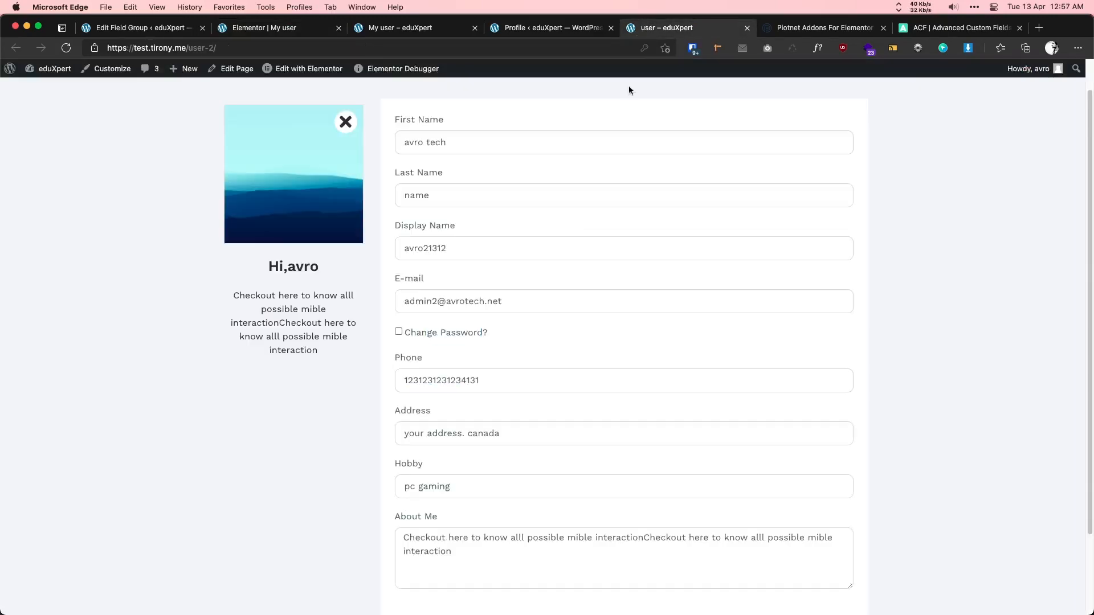
left_click(398, 333)
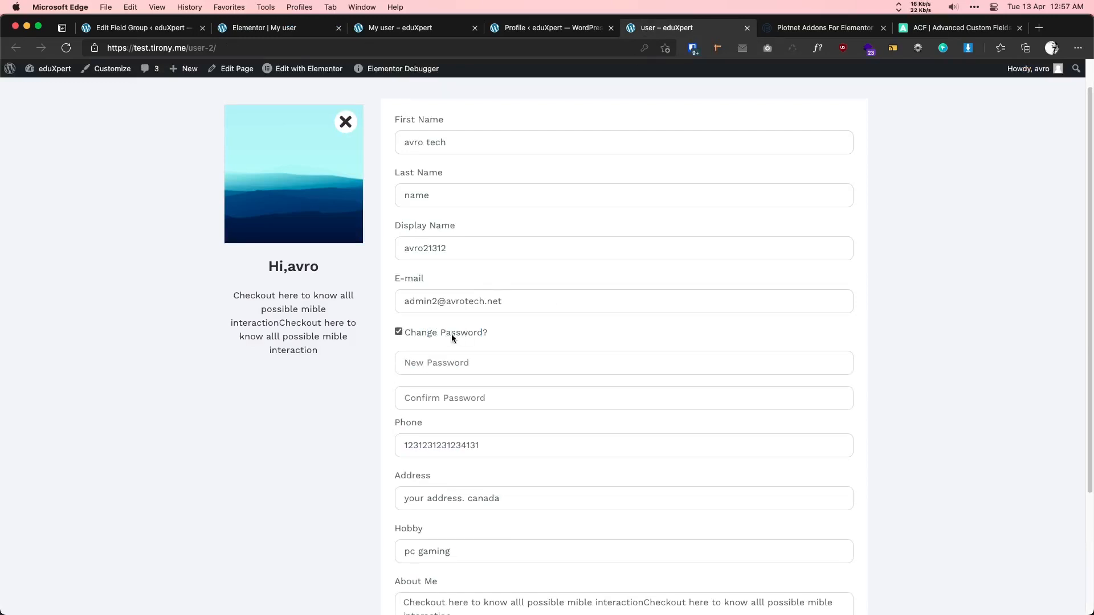
left_click(450, 367)
left_click(355, 376)
left_click(264, 28)
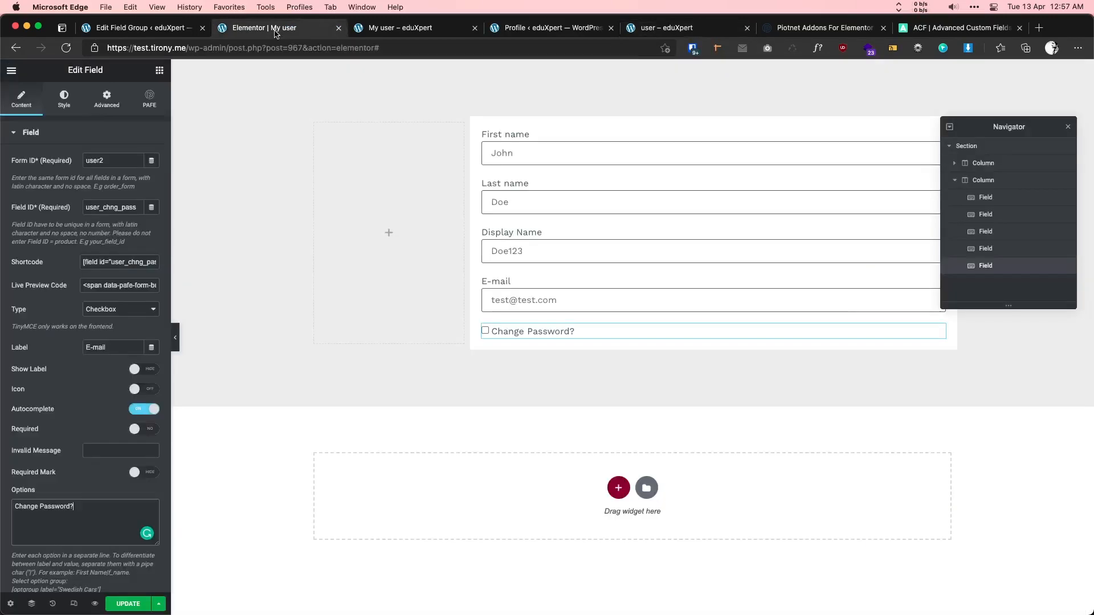
- Place an inner section below the checkbox, reduced to one column with No Gap
left_click(159, 69)
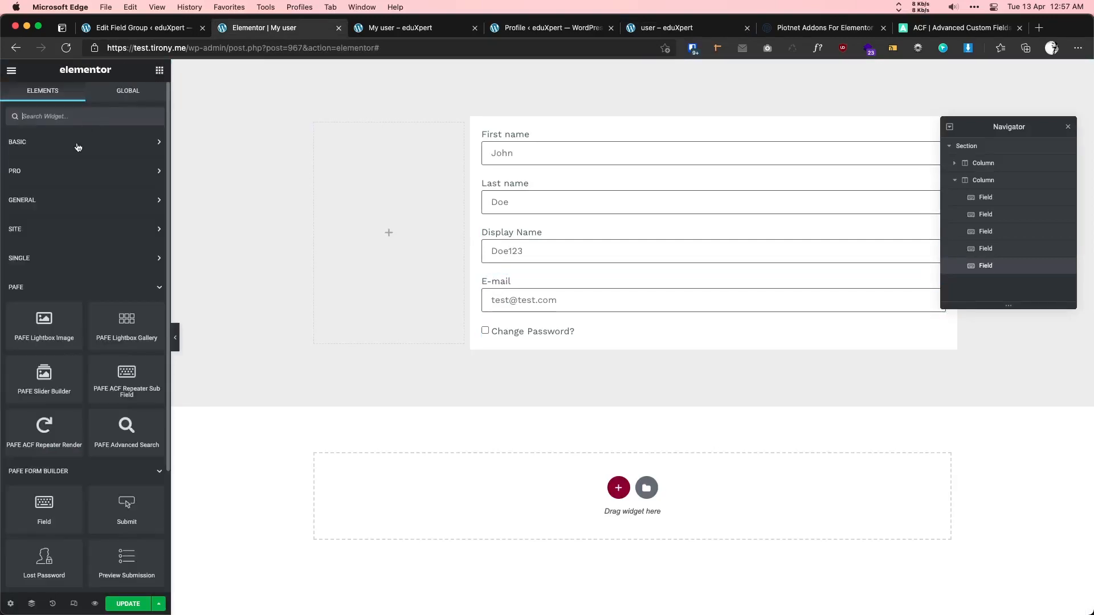
left_click(33, 138)
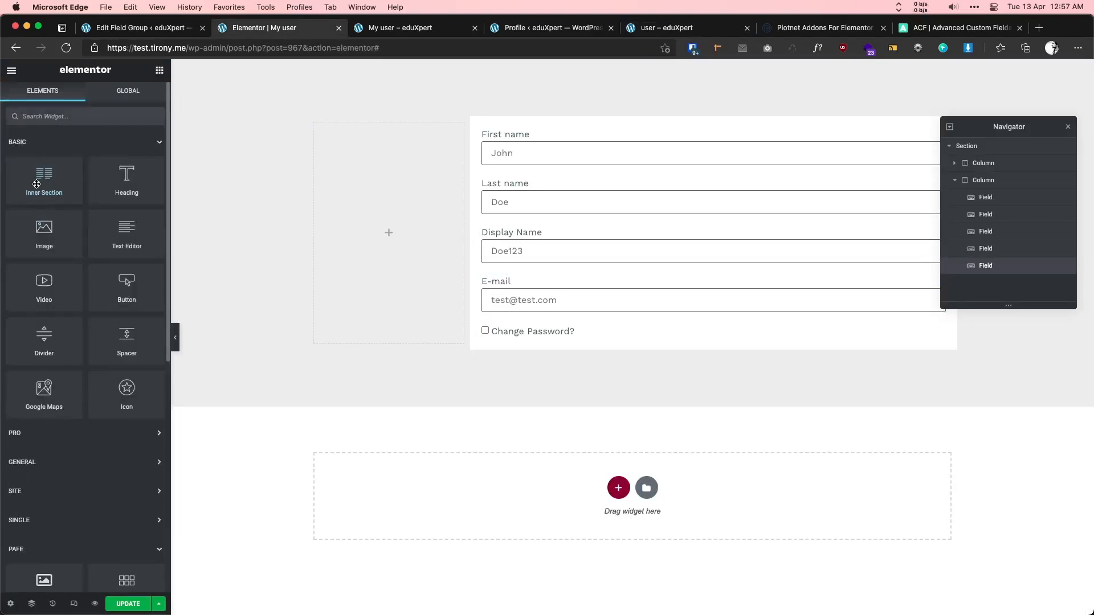
left_click_drag(40, 181, 521, 344)
right_click(713, 366)
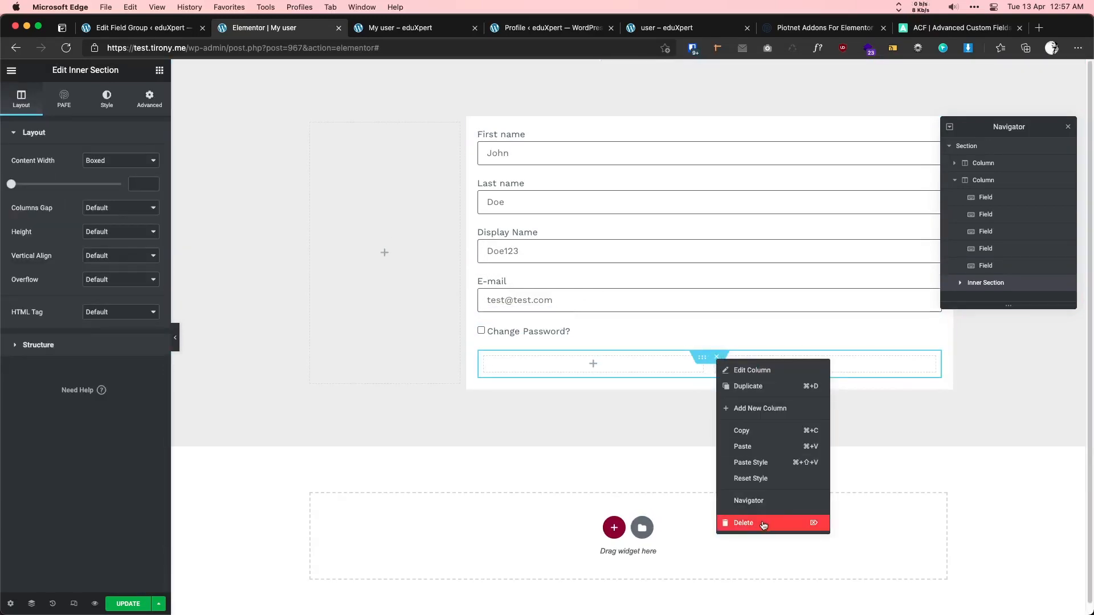
left_click(727, 522)
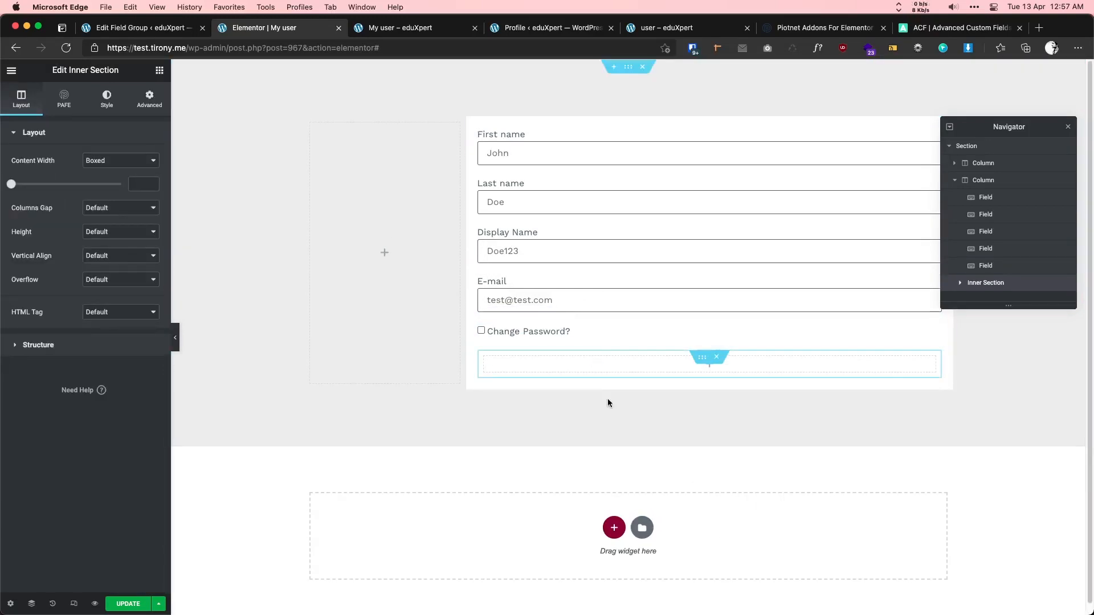
left_click(101, 211)
left_click(97, 230)
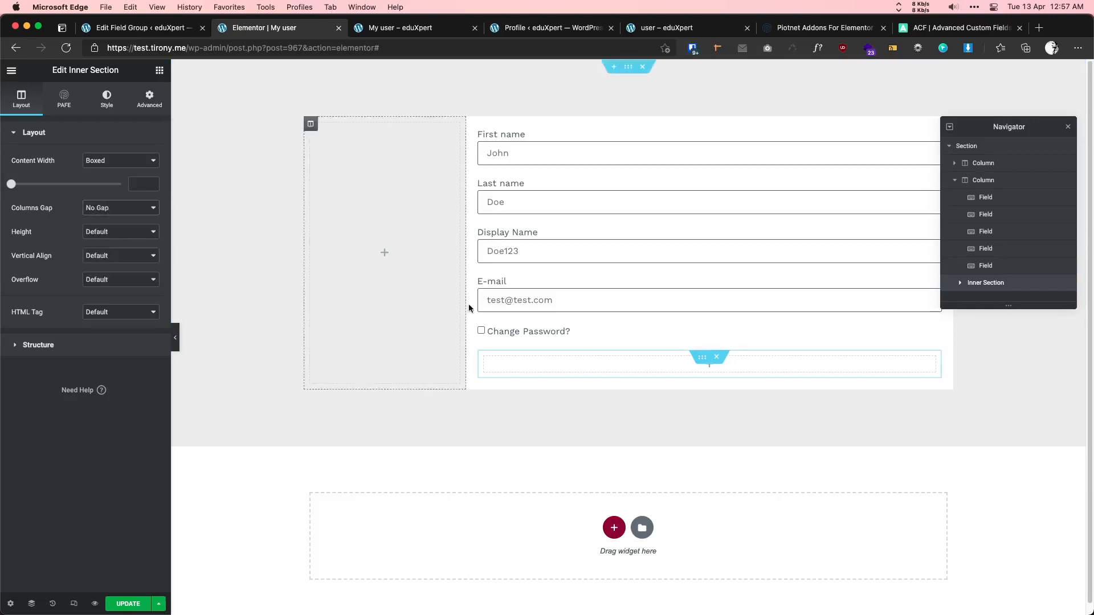
- Copy the E-mail field and paste it into the inner section
right_click(497, 286)
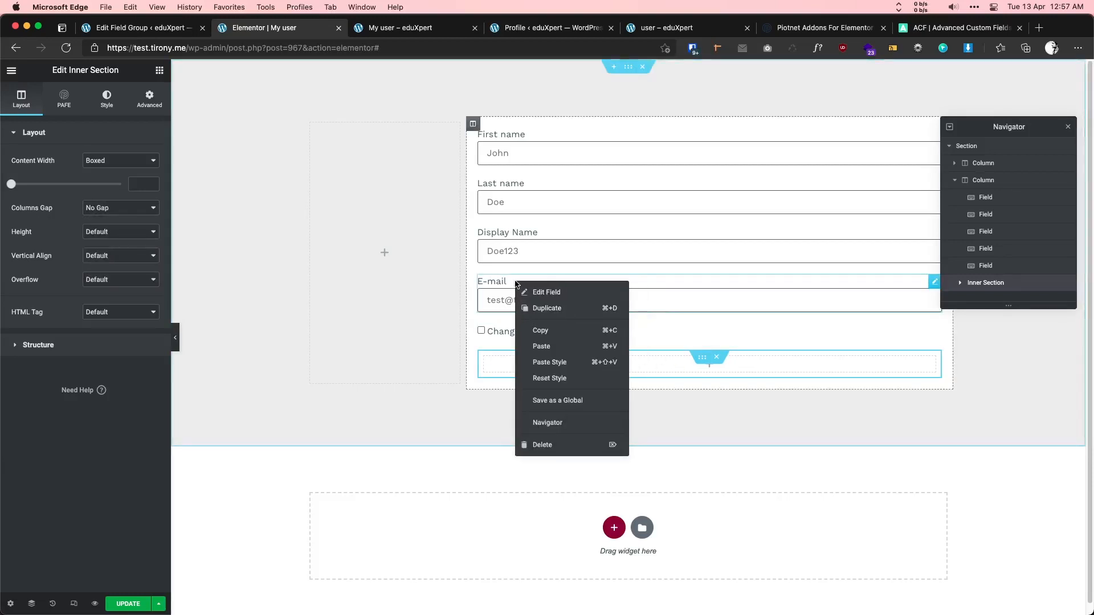
left_click(536, 329)
right_click(522, 356)
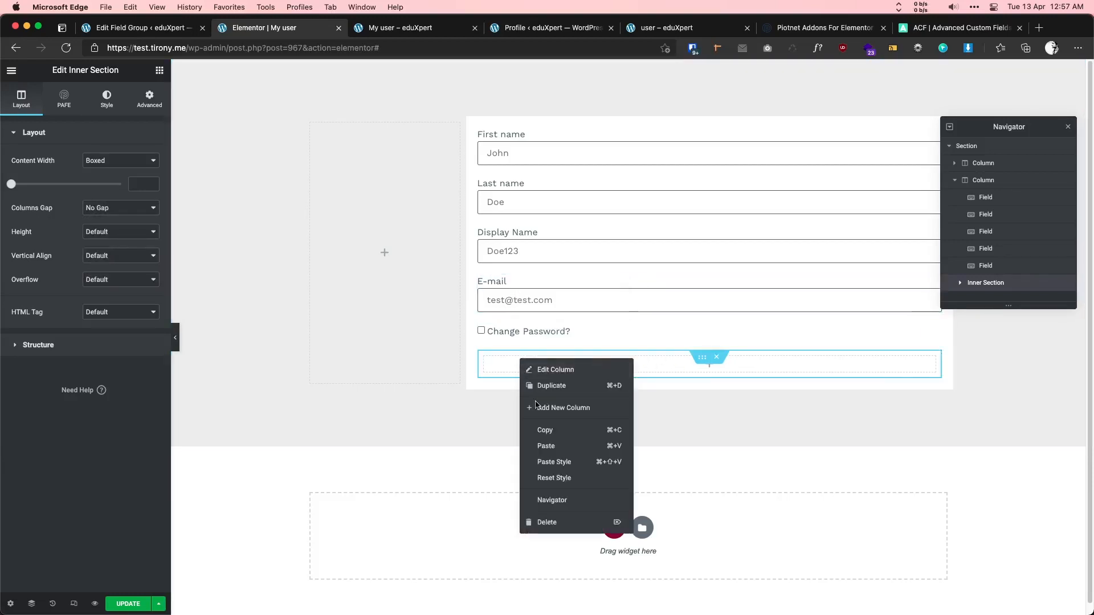
left_click(555, 442)
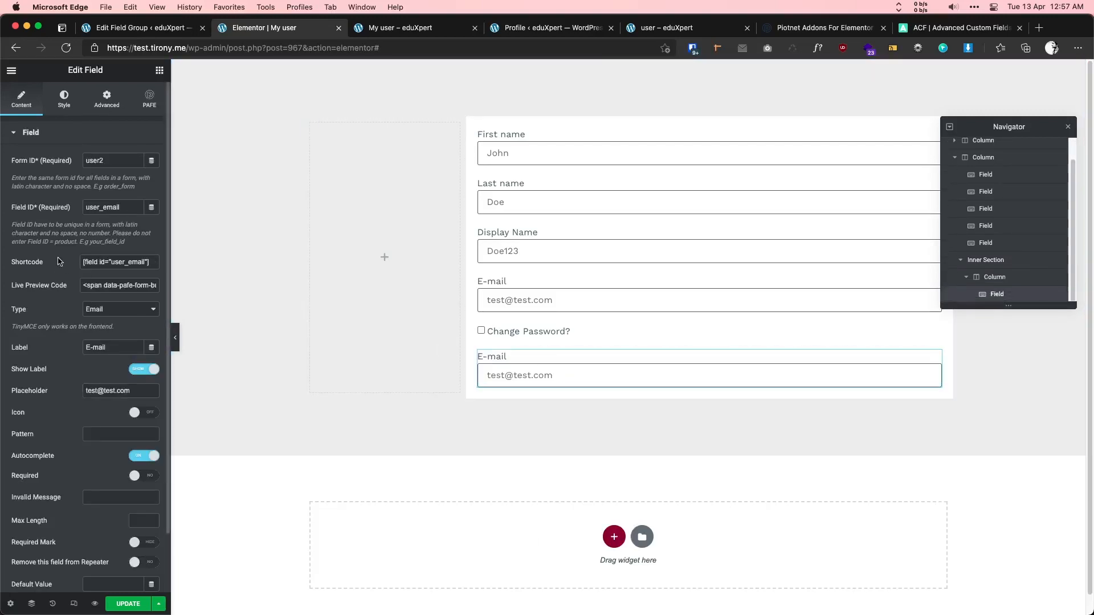
- Make the pasted field a Password type with ID user_pass1, hidden label 'Password', and placeholder 'New password'
left_click_drag(103, 207, 149, 207)
type("pa")
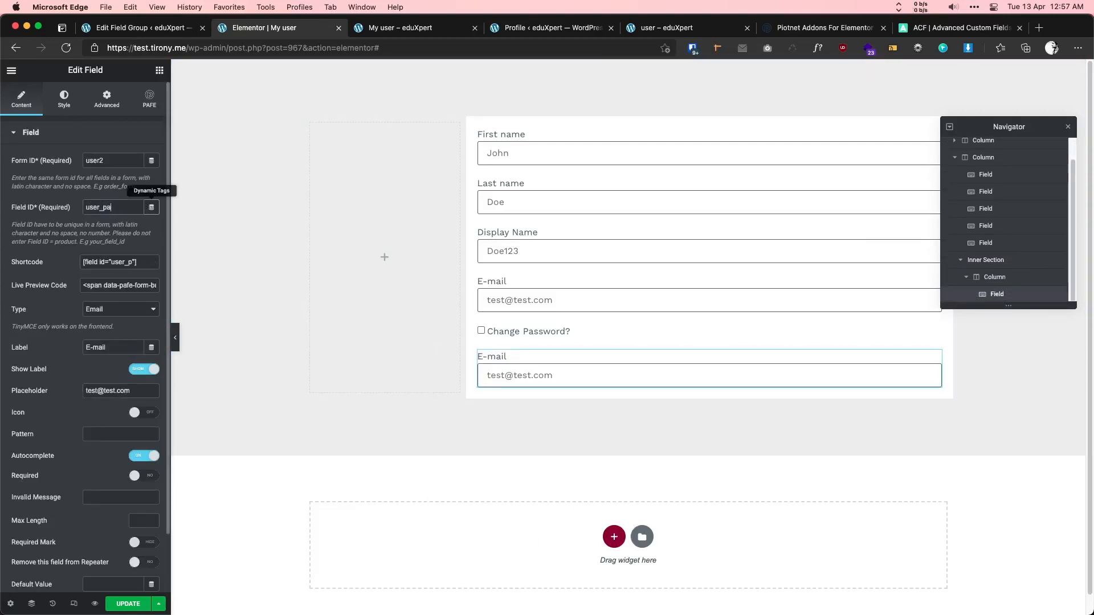
type("ss1")
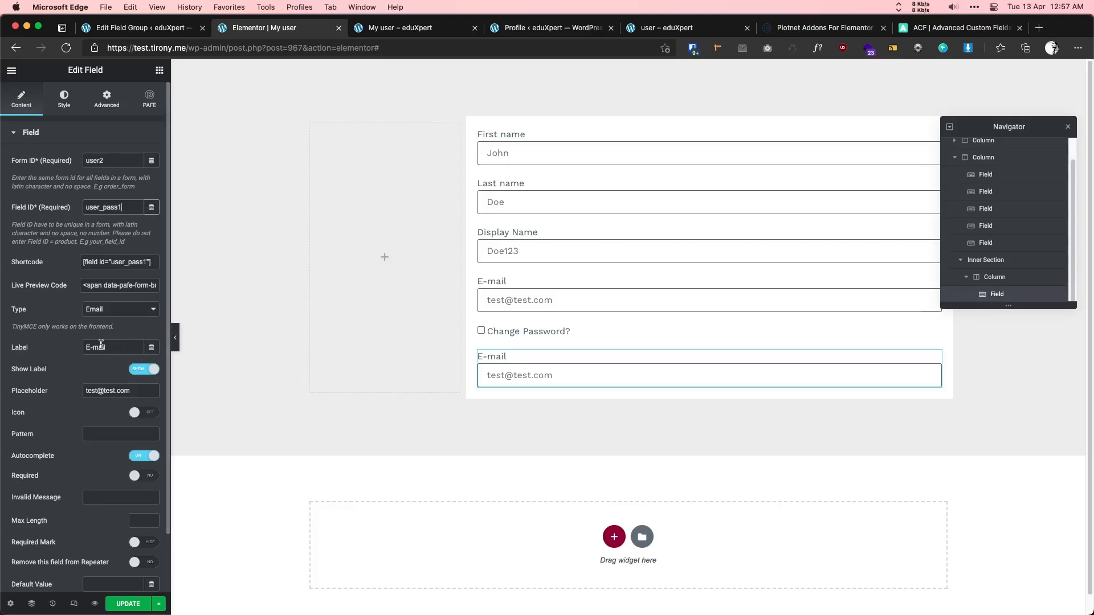
left_click(108, 313)
left_click(101, 464)
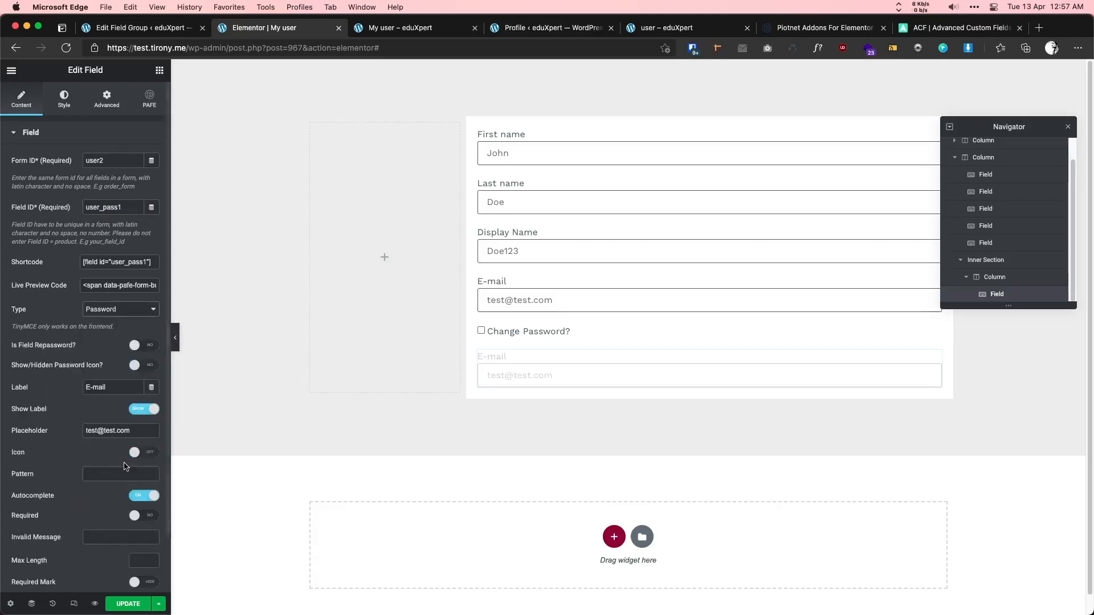
key("super+a")
type("Password")
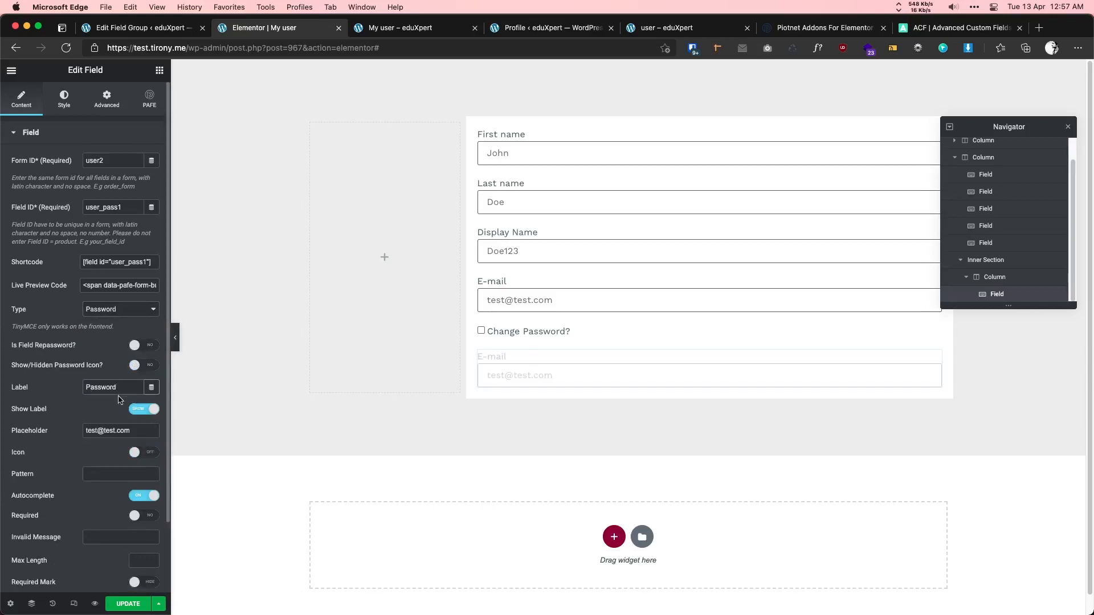
left_click(147, 412)
double_click(118, 386)
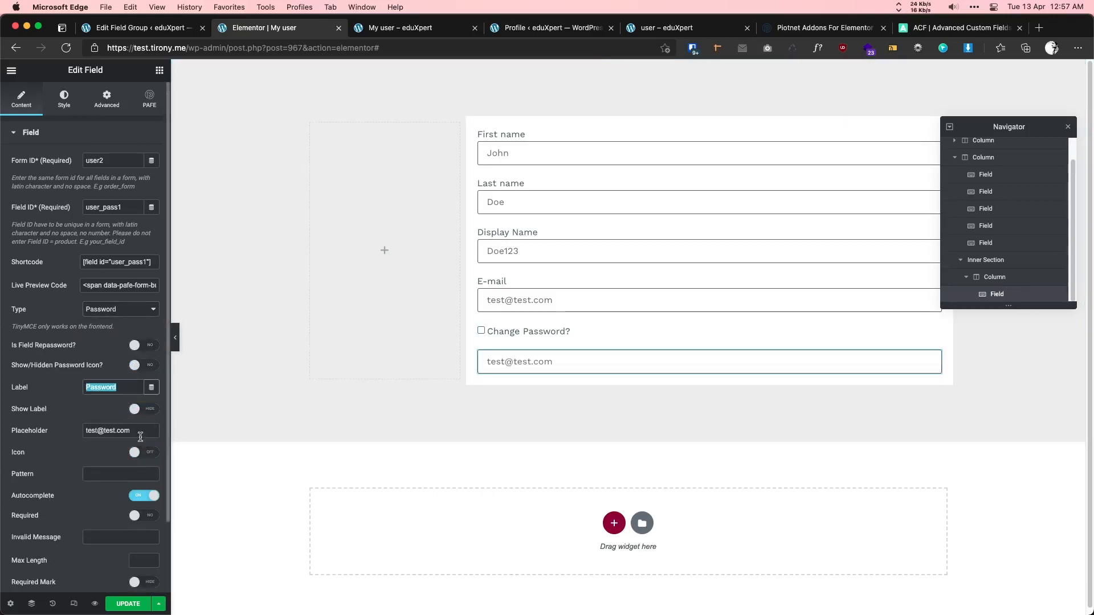
left_click_drag(131, 431, 69, 435)
type("New ")
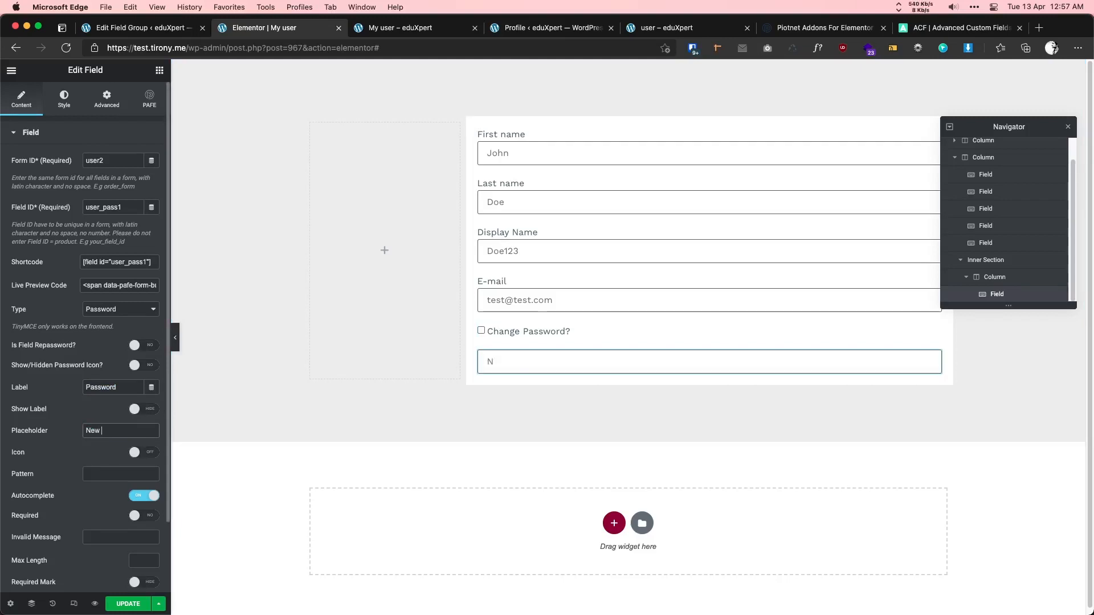
type("password")
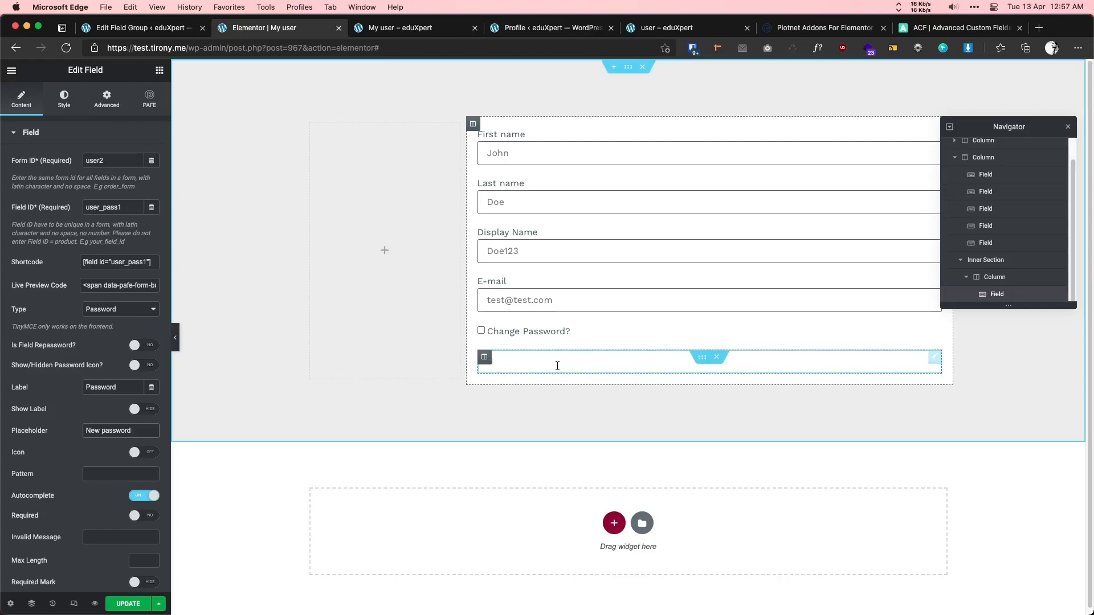
- Duplicate the New password field and select the copy for editing
right_click(615, 360)
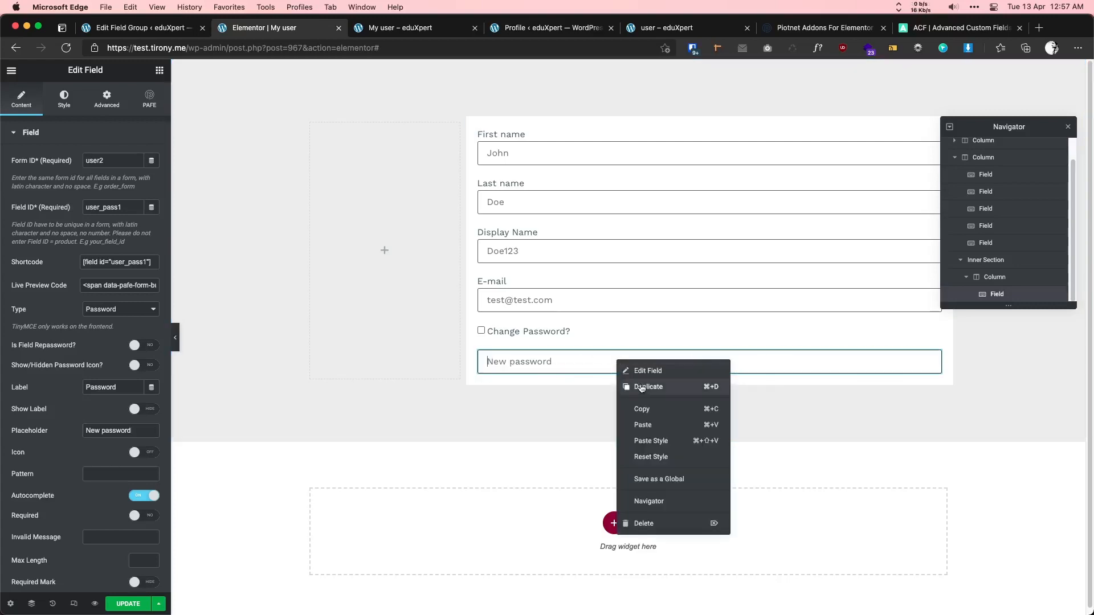
left_click(634, 390)
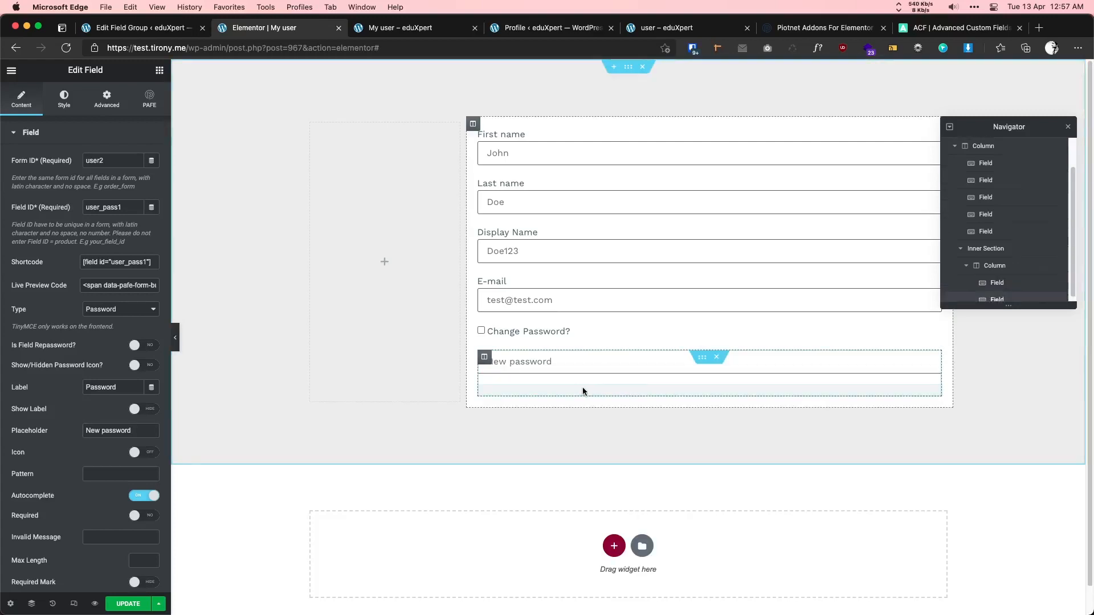
left_click(545, 387)
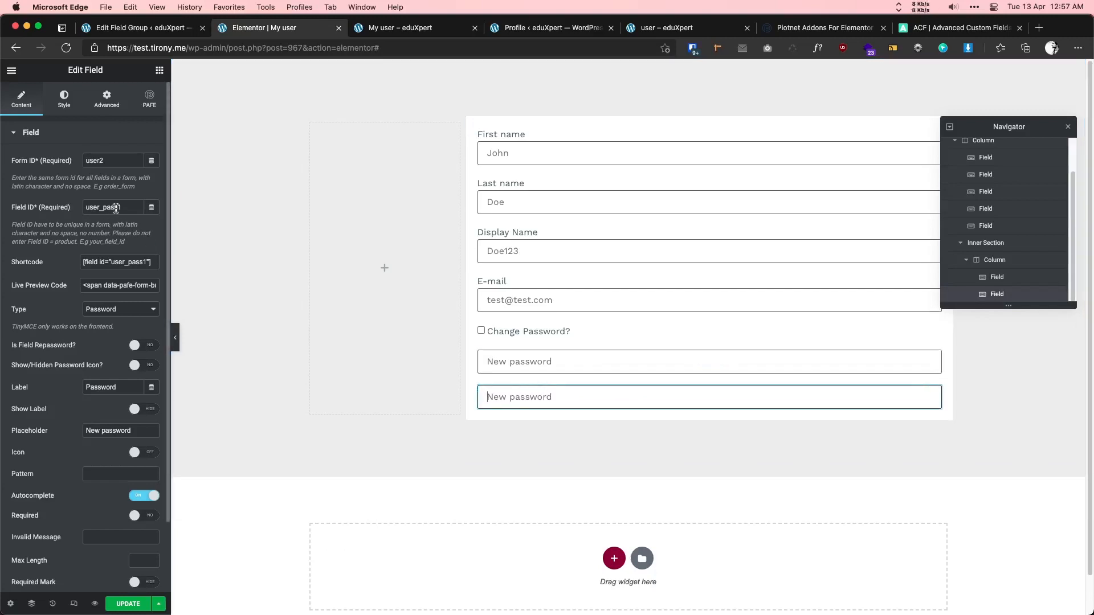
- Change the copy's field ID to user_pass_confirm and its label to Password Confirm
left_click_drag(118, 208, 129, 210)
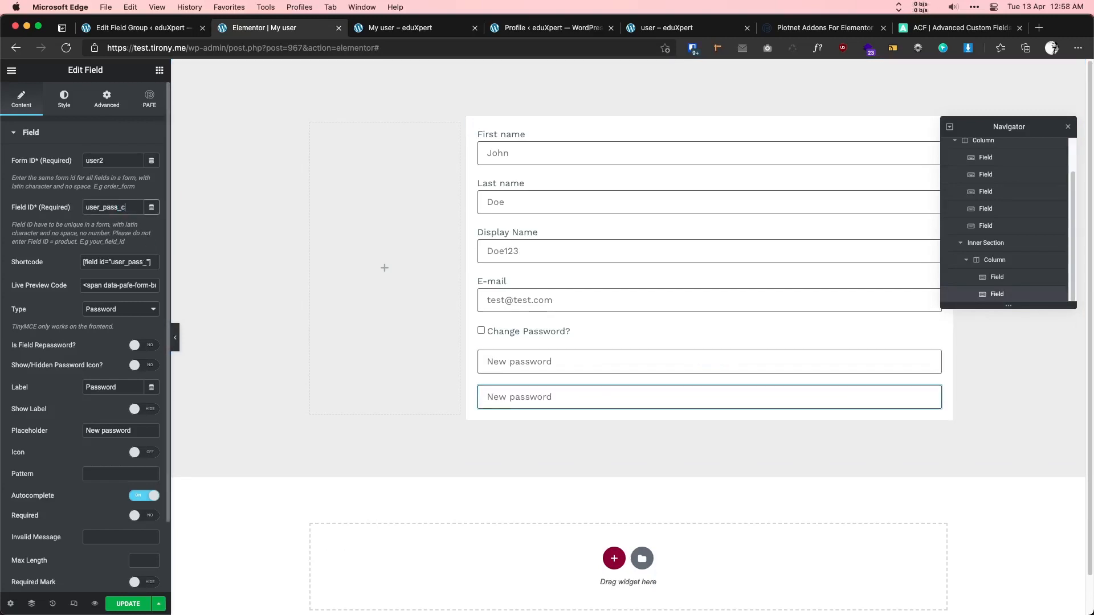
type("_confirm")
double_click(123, 209)
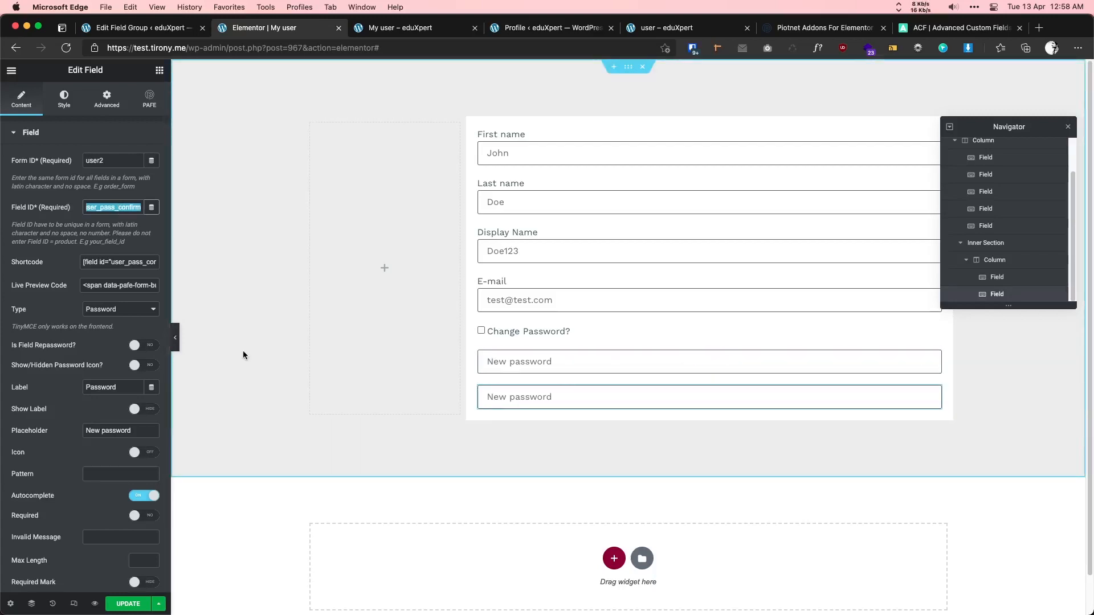
left_click(122, 389)
type("Con")
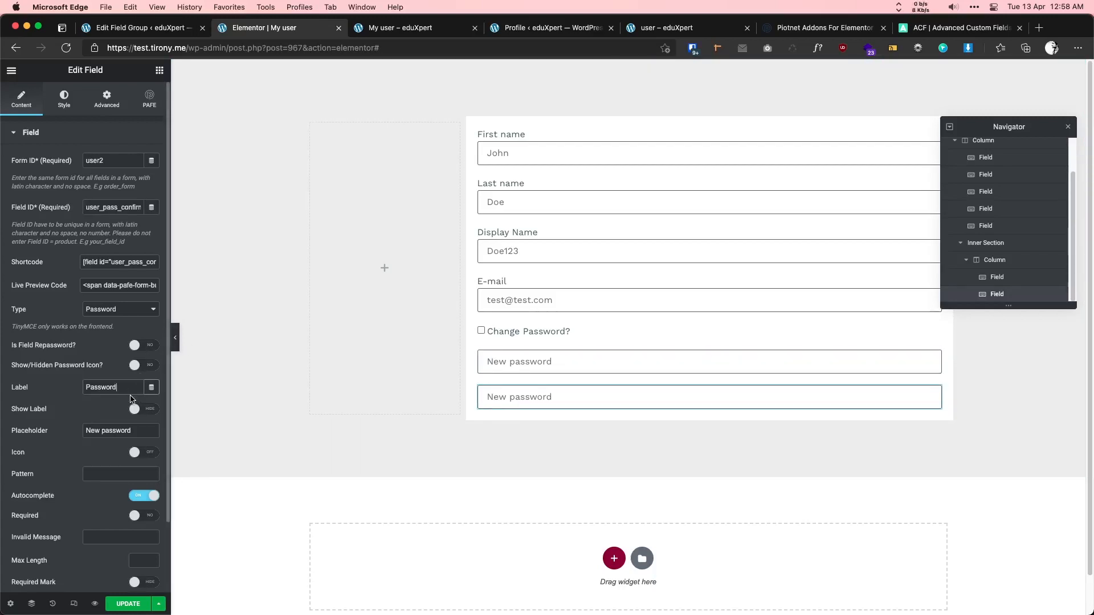
type("firm")
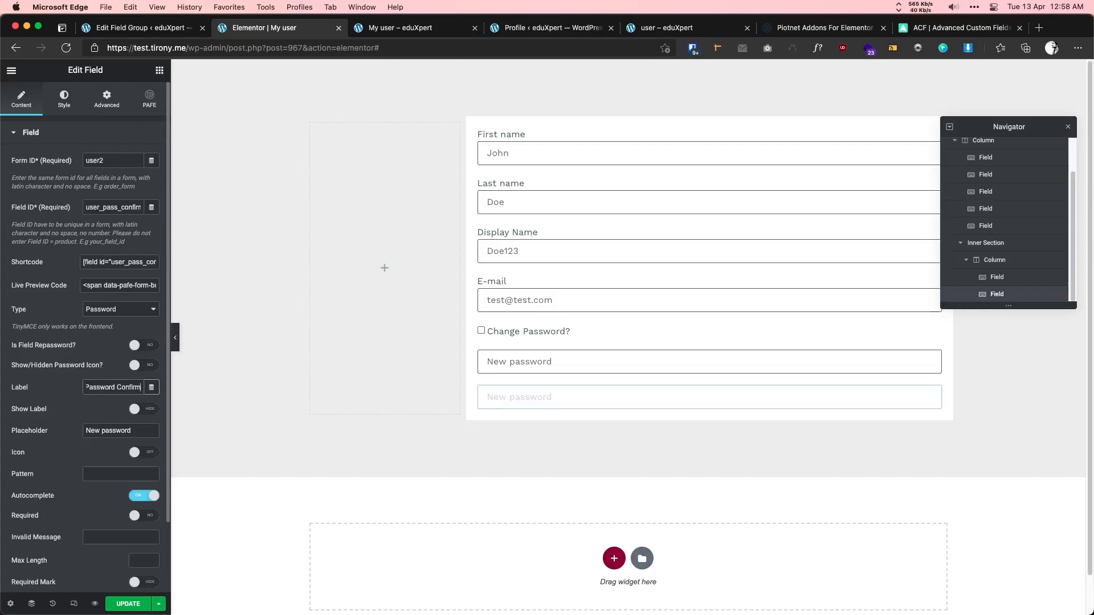
left_click(87, 432)
type("Confirm")
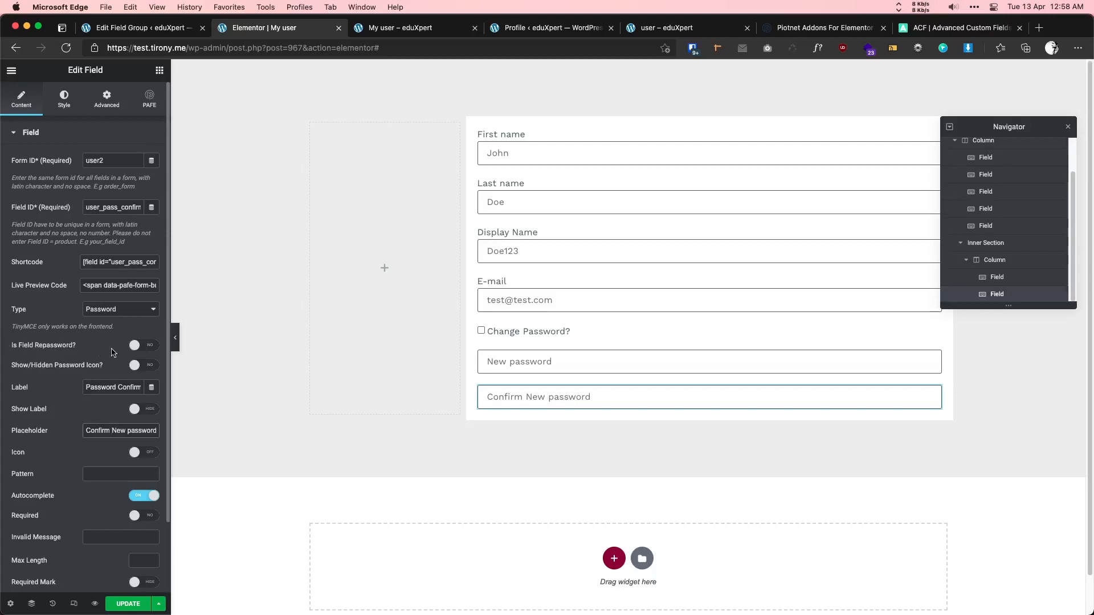
- Turn on Is Field Repassword? and paste the New password field's shortcode as the comparison ID
left_click(147, 348)
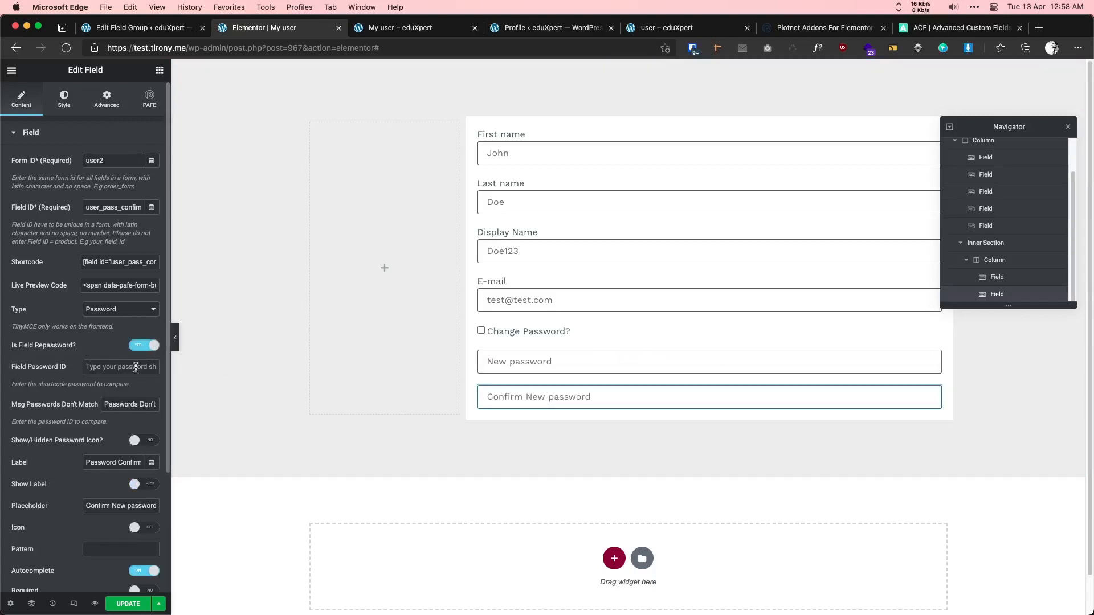
left_click(567, 362)
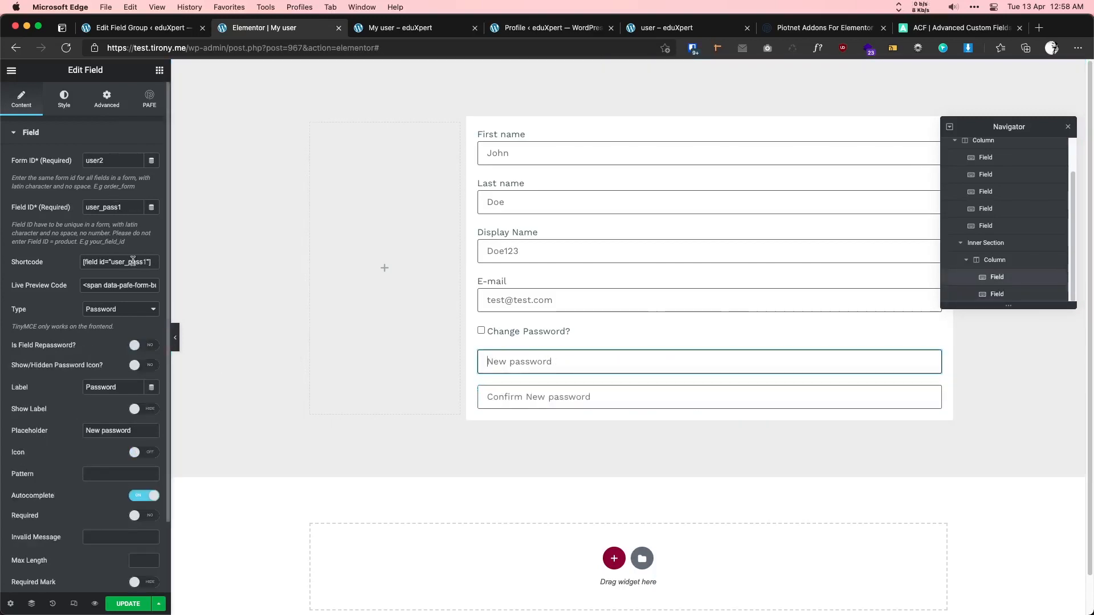
left_click(133, 262)
key("super+c")
left_click(550, 391)
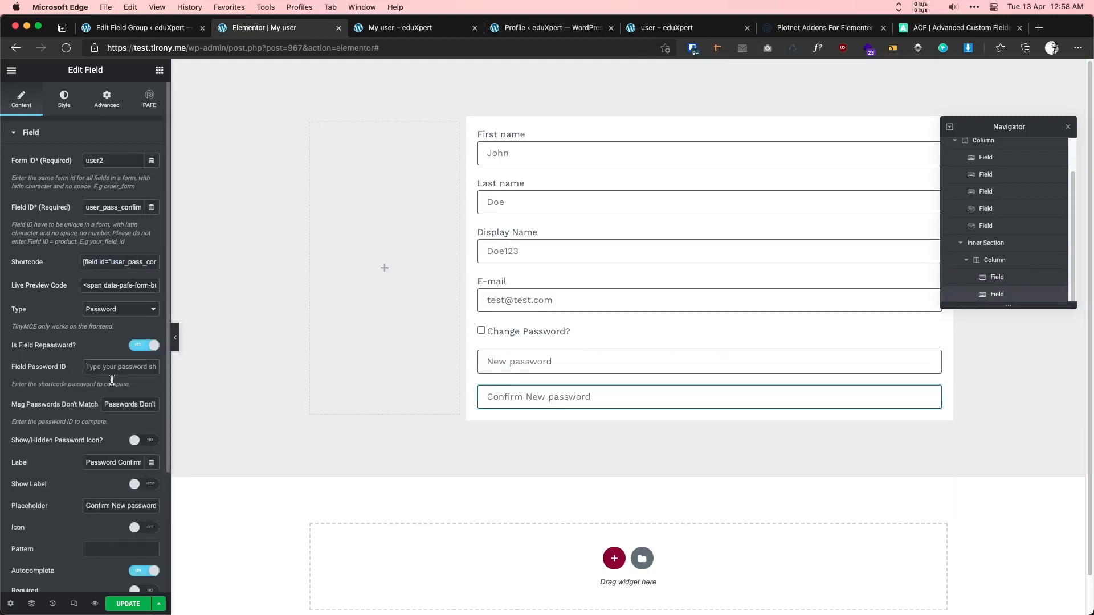
key("super+v")
- Trim the Field Password ID down to user_pass1 and save the page
double_click(125, 369)
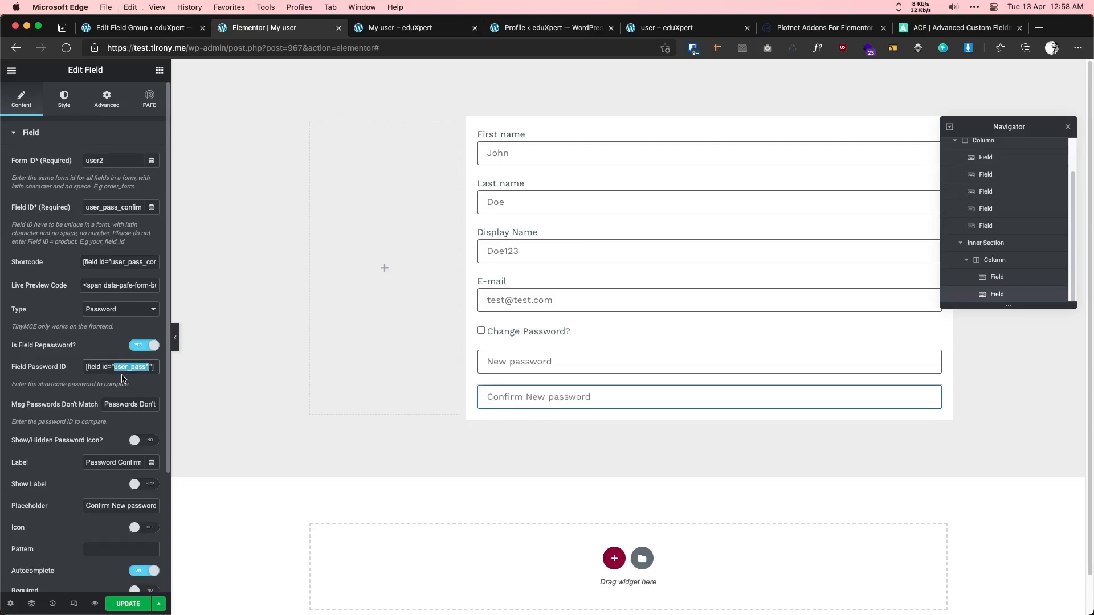
key("super+a")
key("super+v")
left_click_drag(132, 366, 51, 362)
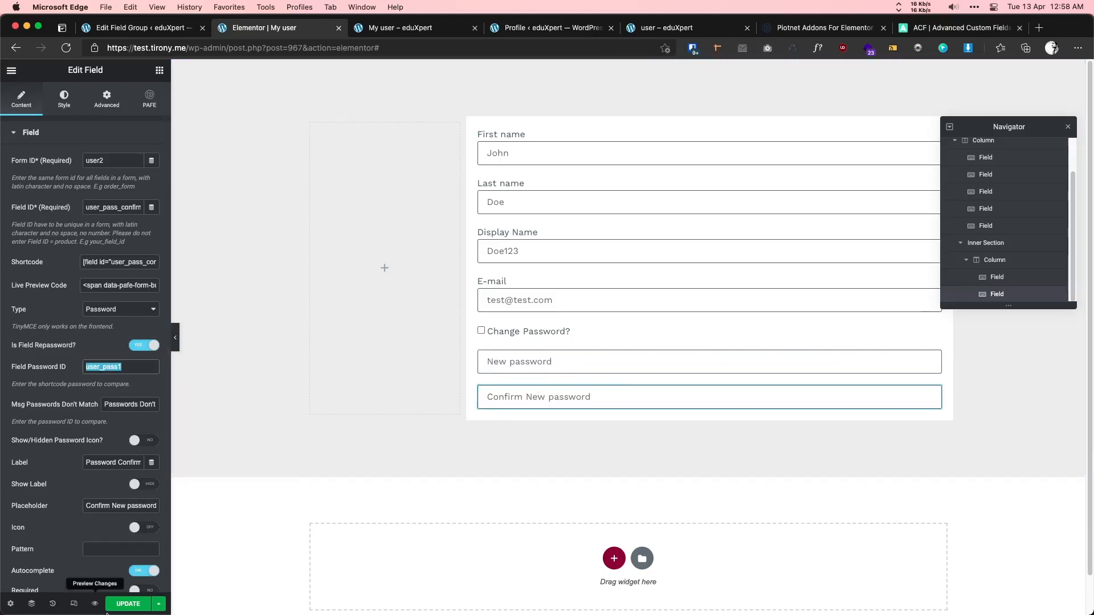
left_click(127, 604)
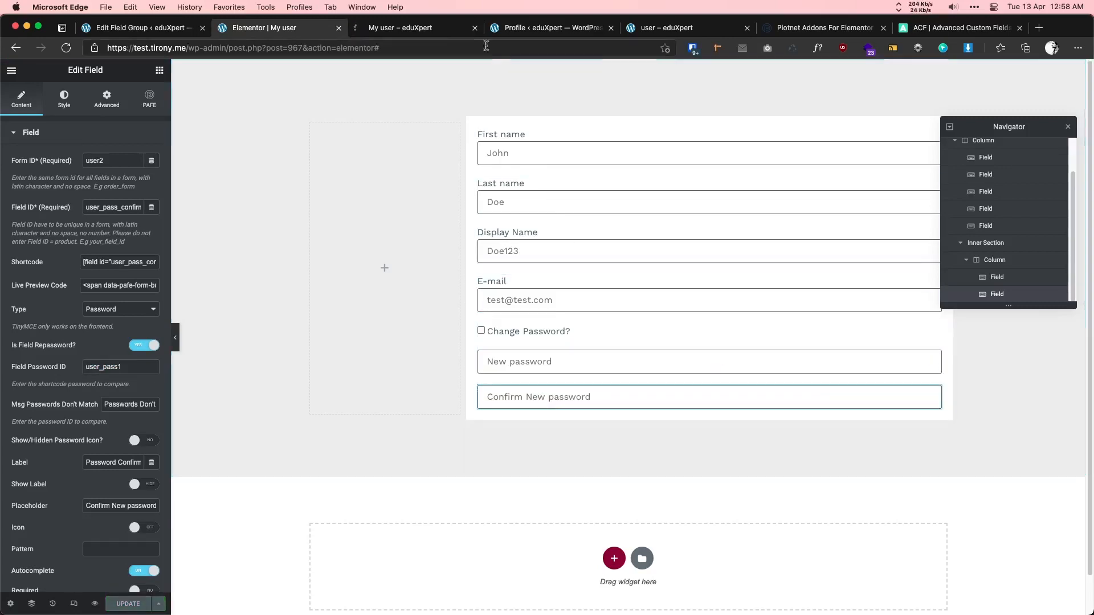
left_click(402, 29)
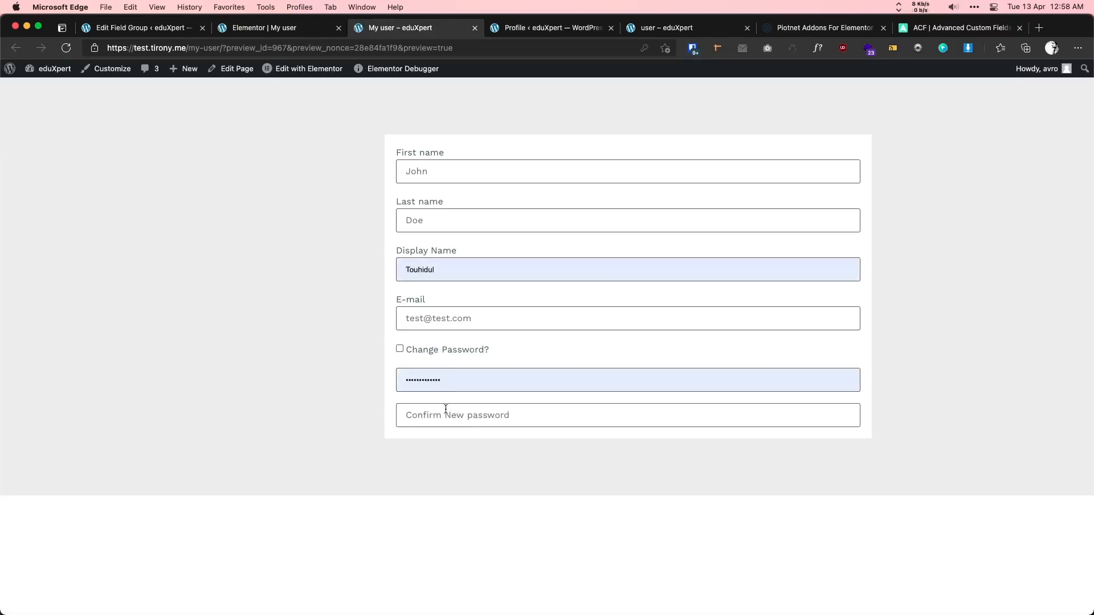
left_click_drag(454, 387, 319, 372)
key("BackSpace")
left_click(312, 354)
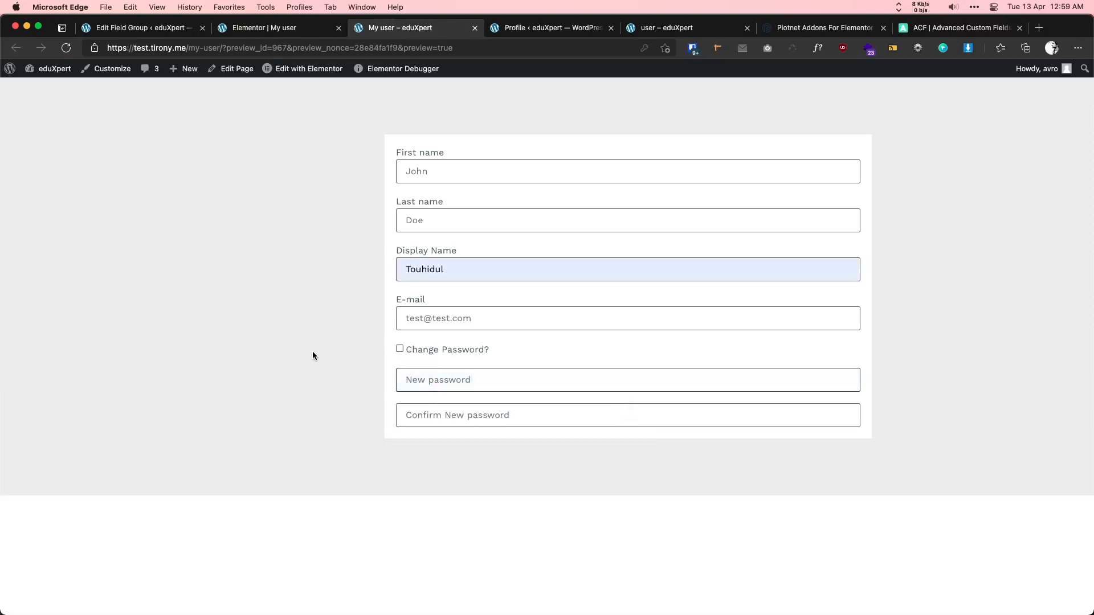
left_click_drag(447, 272, 292, 268)
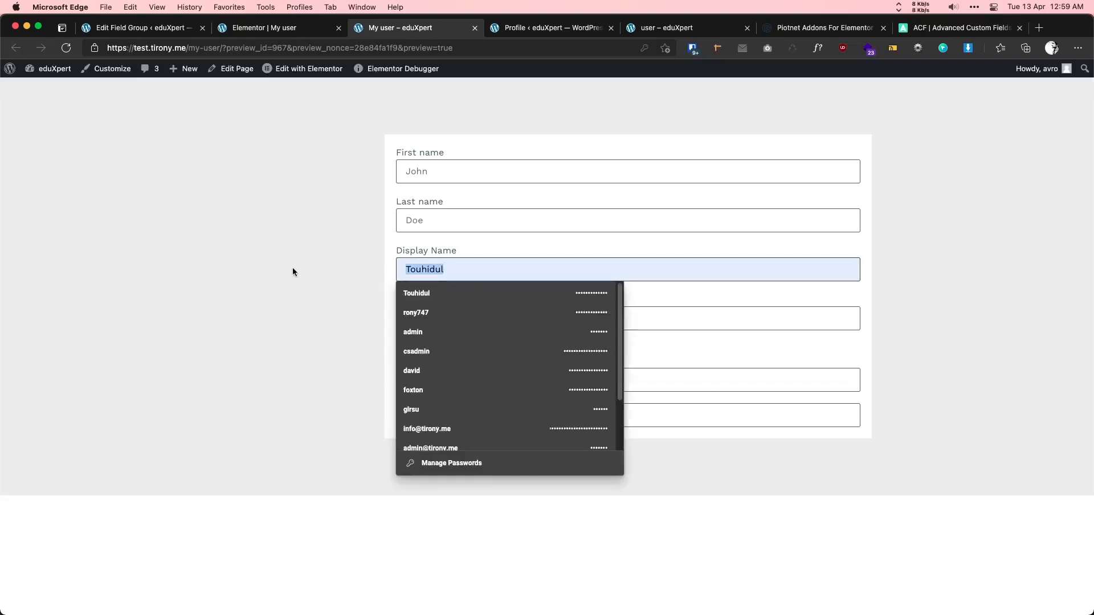
key("BackSpace")
left_click(280, 285)
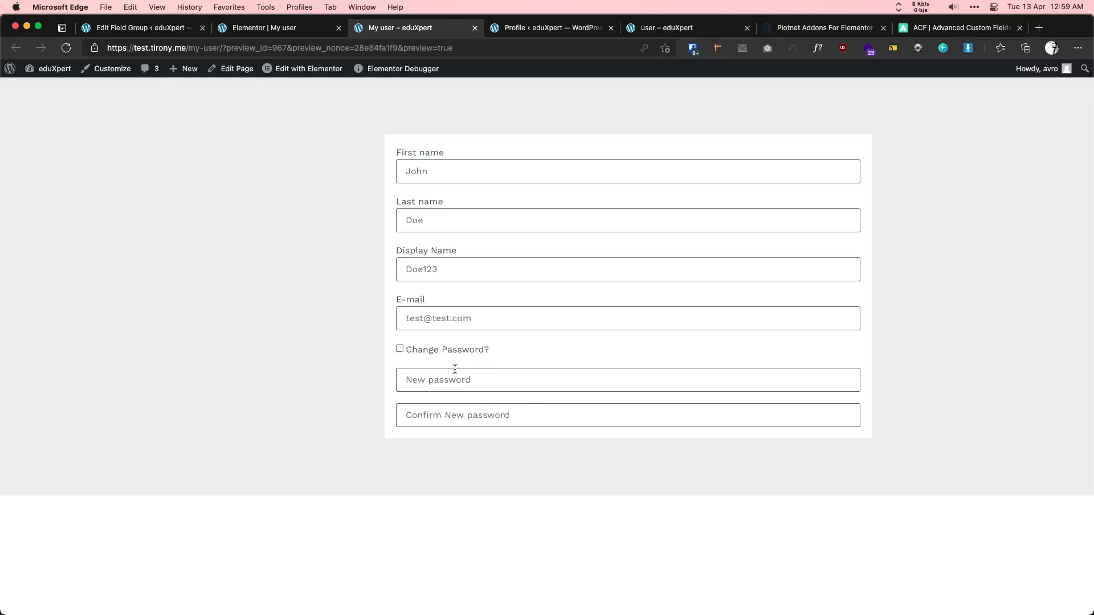
left_click(237, 29)
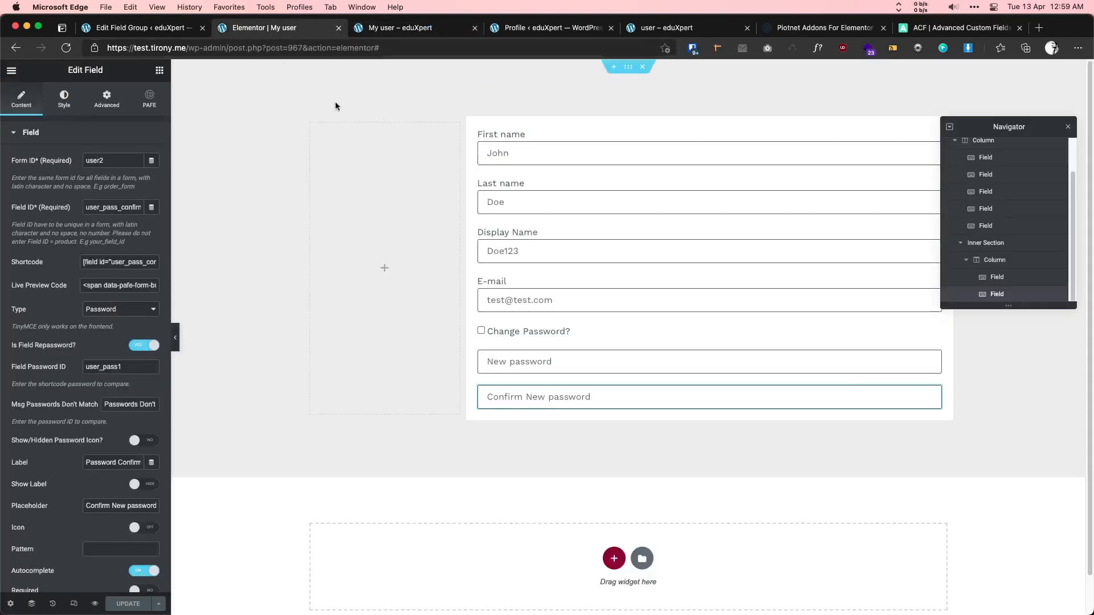
- Copy the Change Password checkbox's shortcode and enable PAFE conditional logic on the password section
left_click(594, 335)
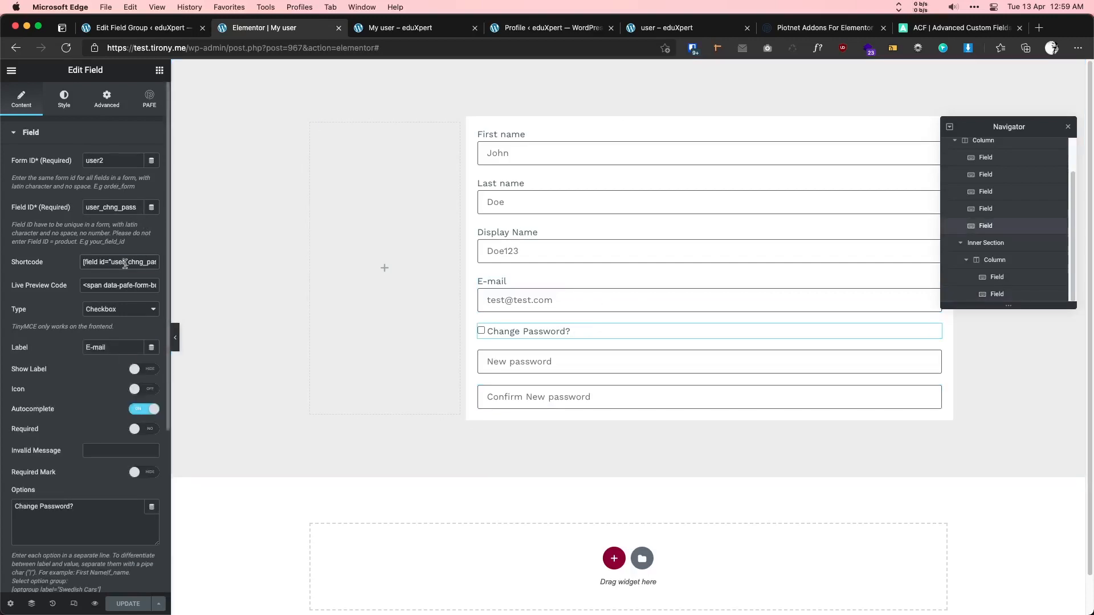
left_click(125, 264)
key("super+c")
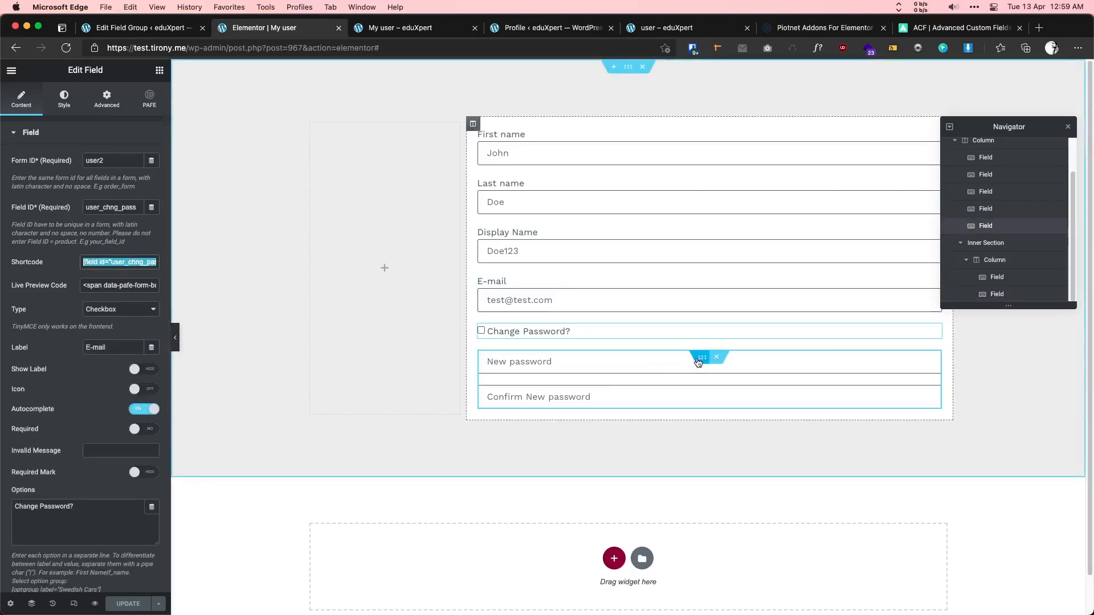
left_click(699, 358)
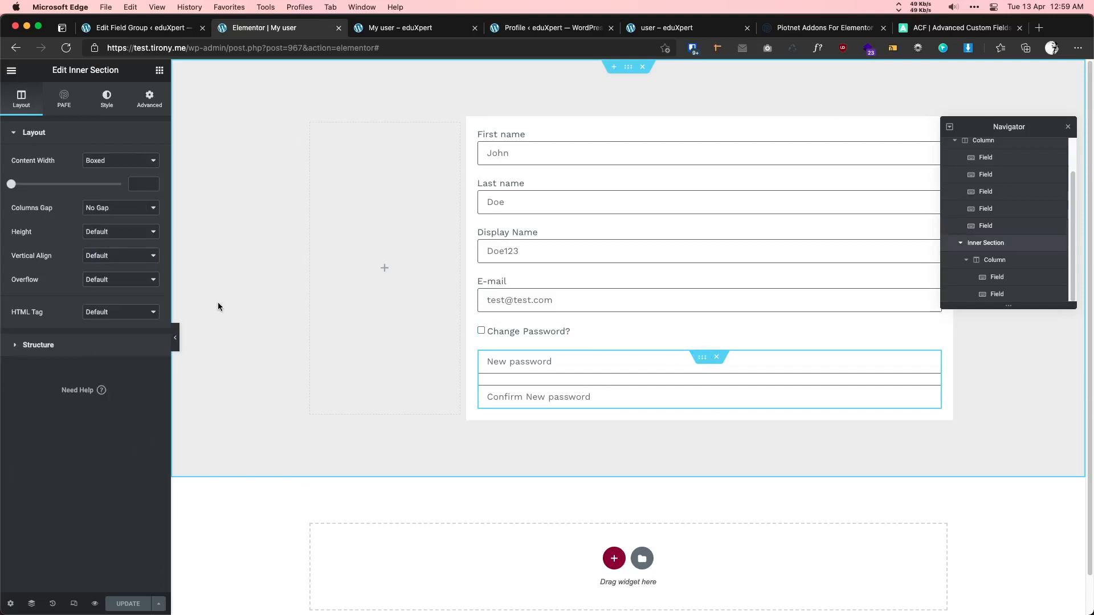
left_click(65, 108)
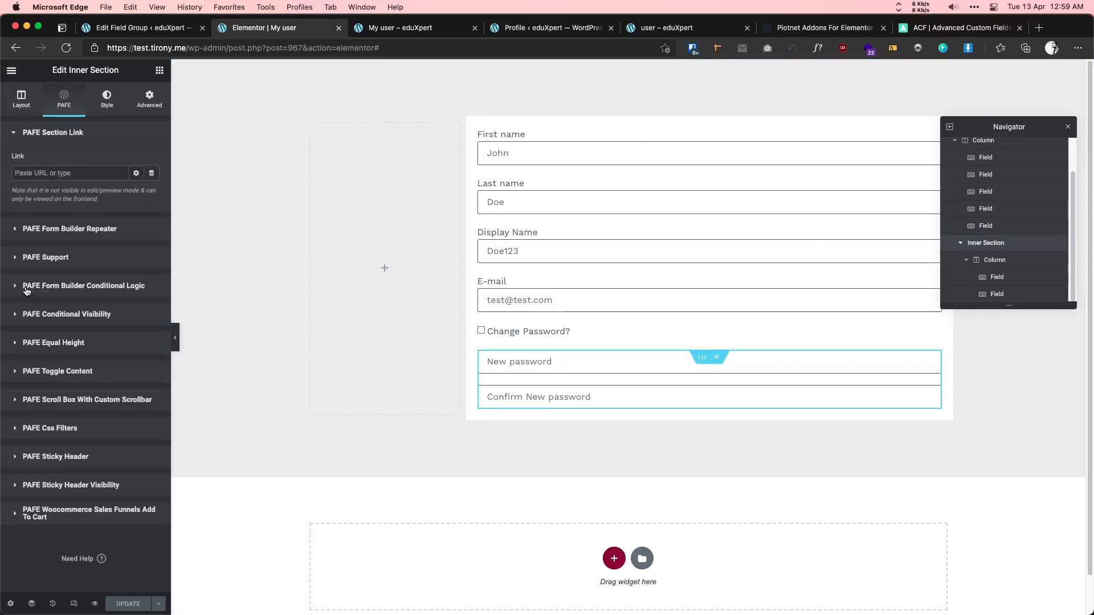
left_click(57, 292)
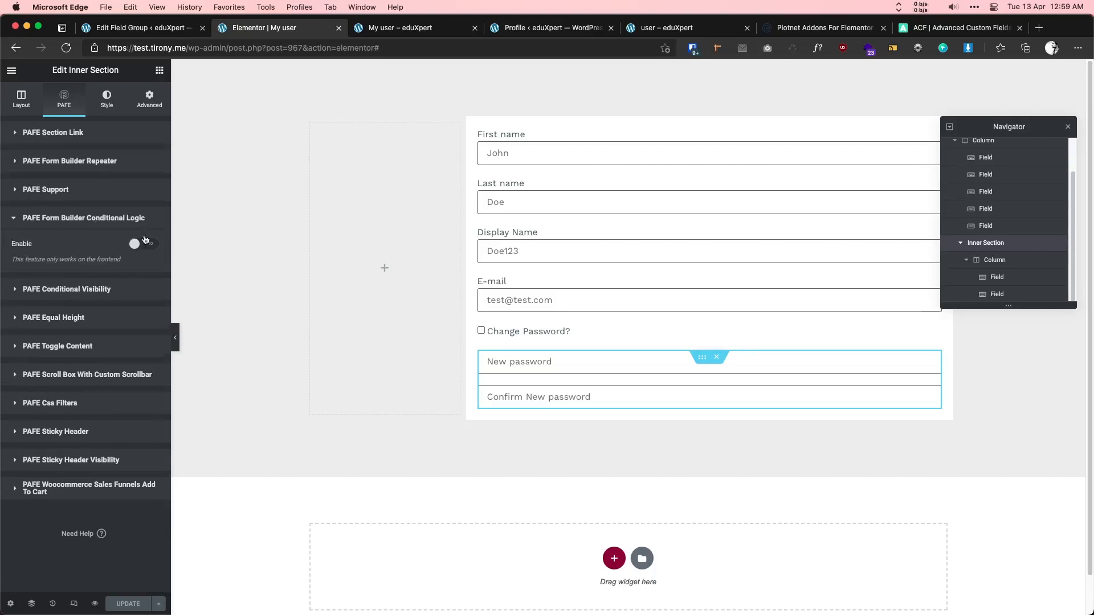
left_click(143, 245)
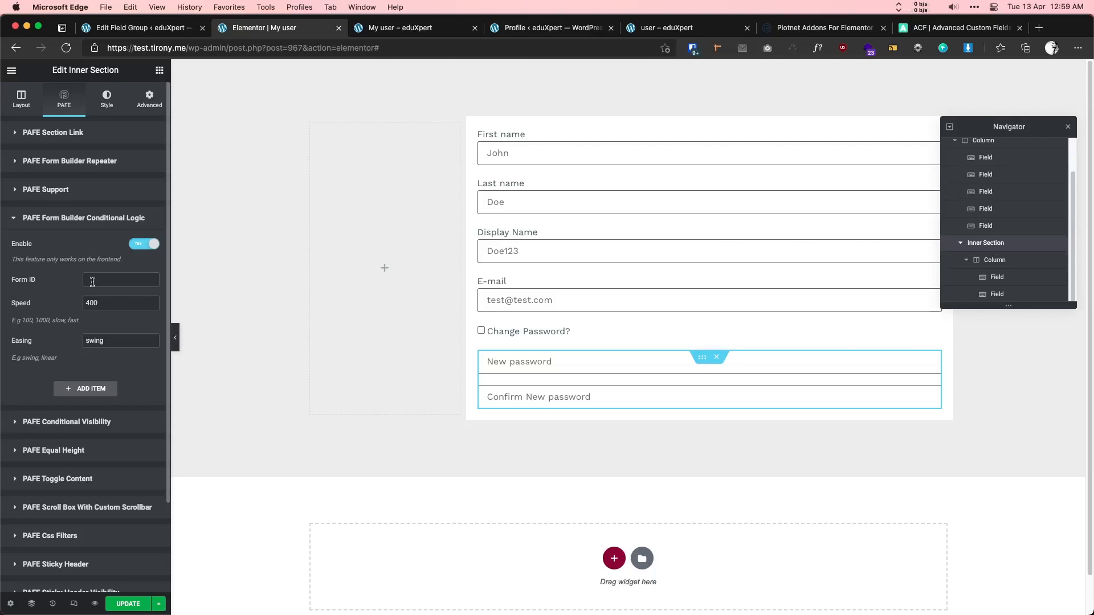
- Enter form ID user2 in the password section's conditional logic settings
left_click(559, 300)
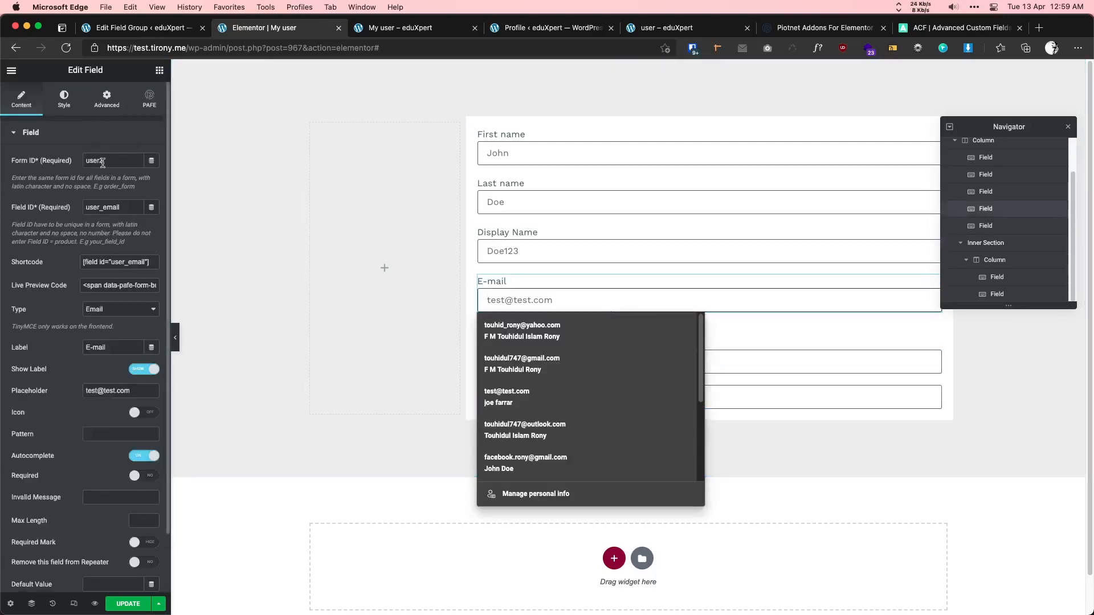
left_click(727, 362)
left_click(703, 358)
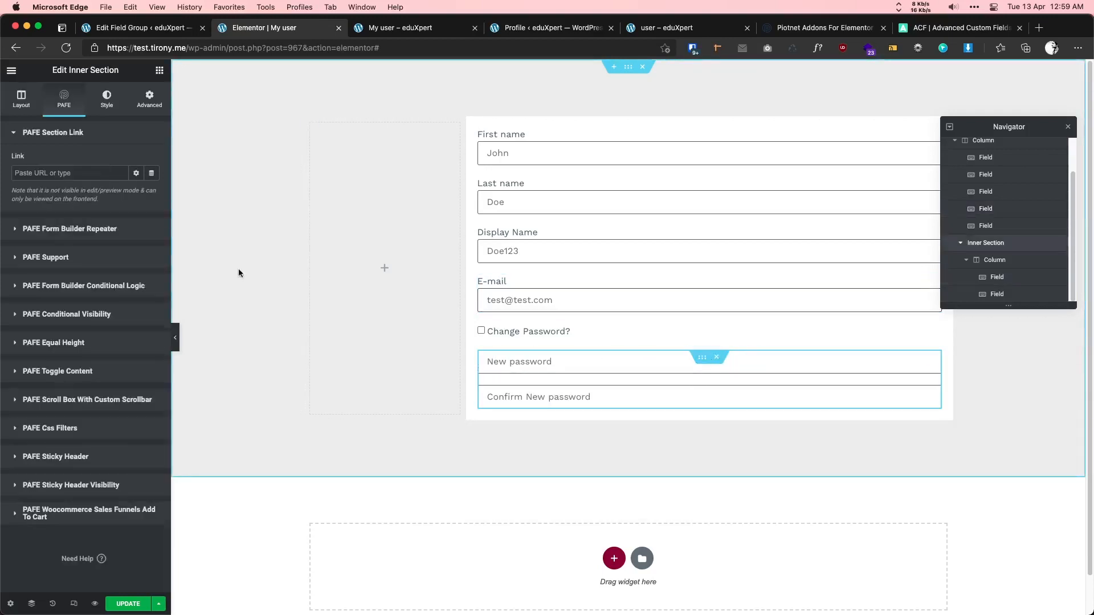
left_click(130, 287)
type("user2")
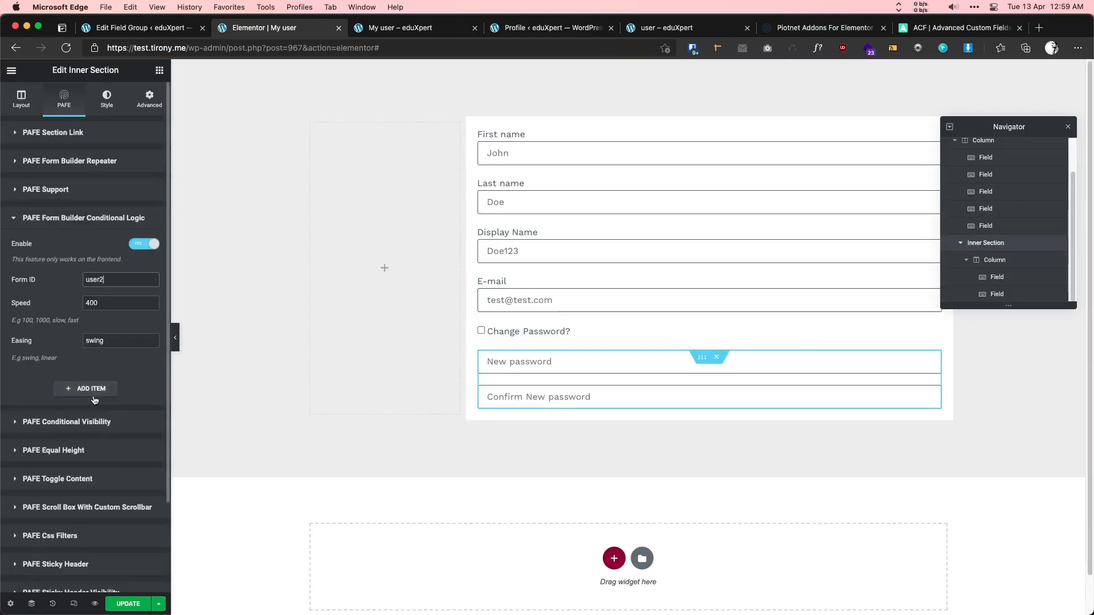
- Add a conditional rule whose If field is user_chng_pass
left_click(73, 394)
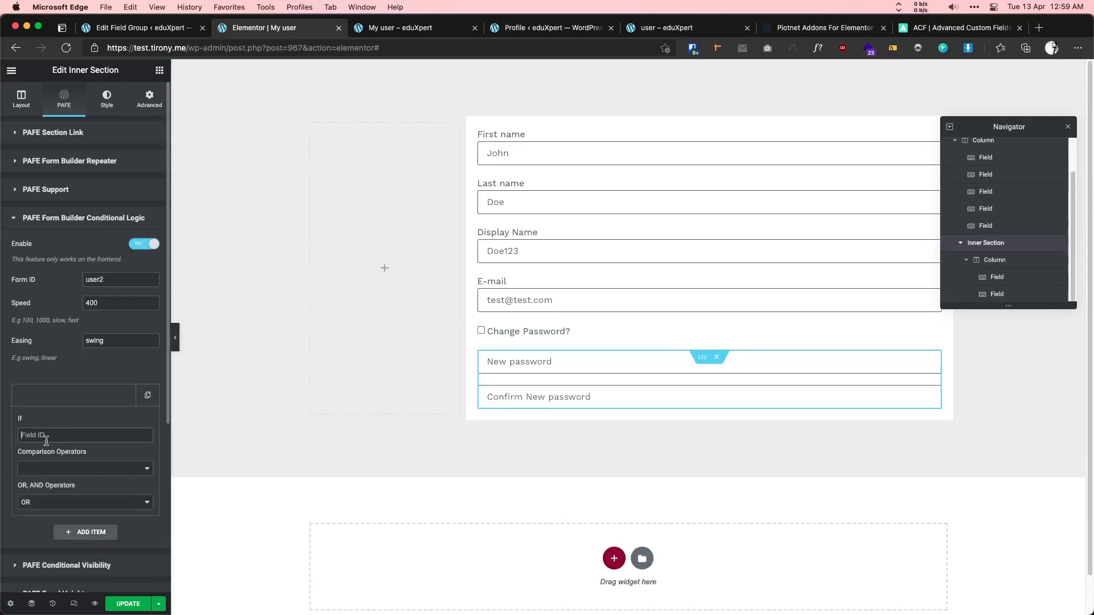
left_click(40, 437)
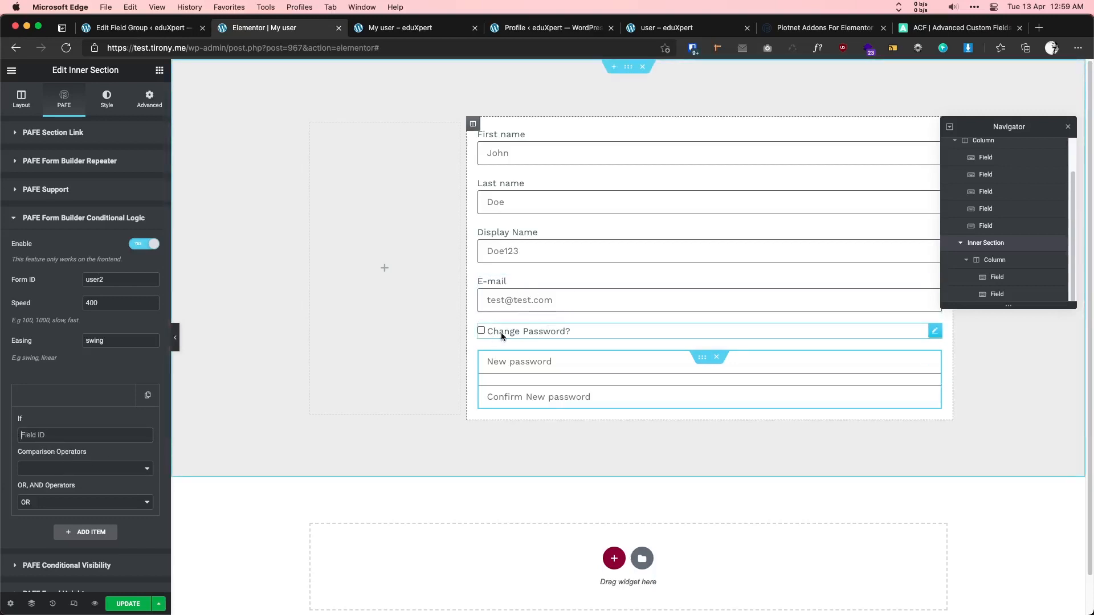
left_click(54, 435)
key("super+v")
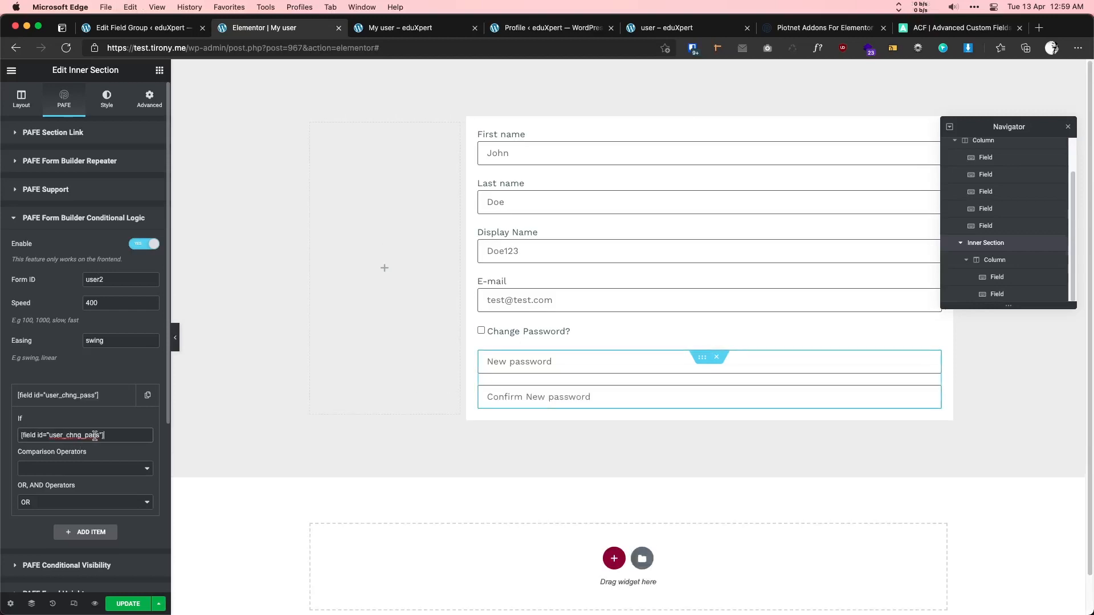
double_click(66, 436)
key("super+c")
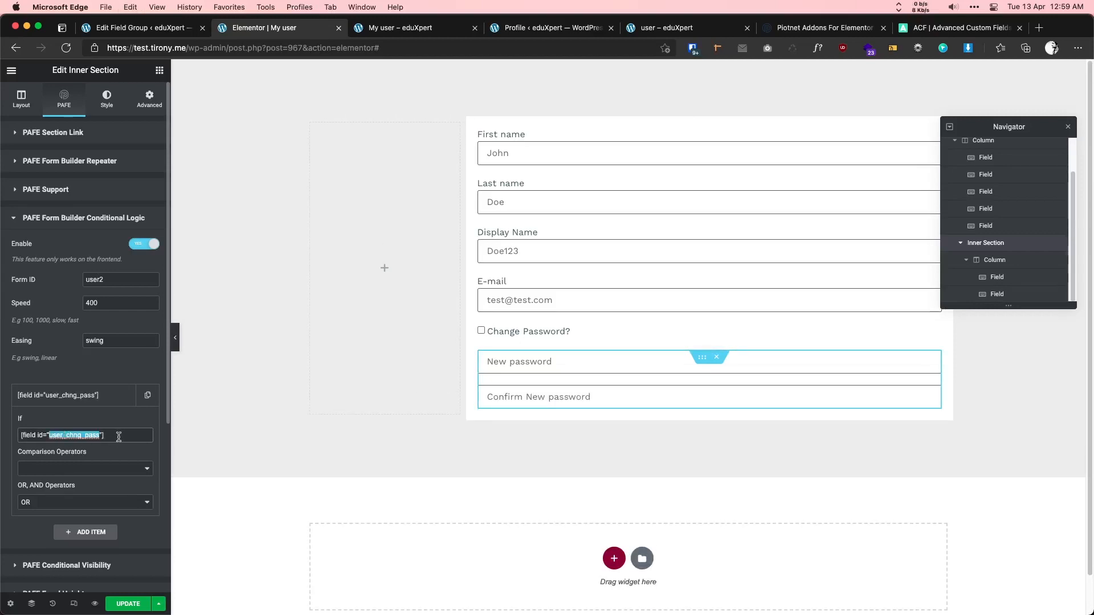
key("super+a")
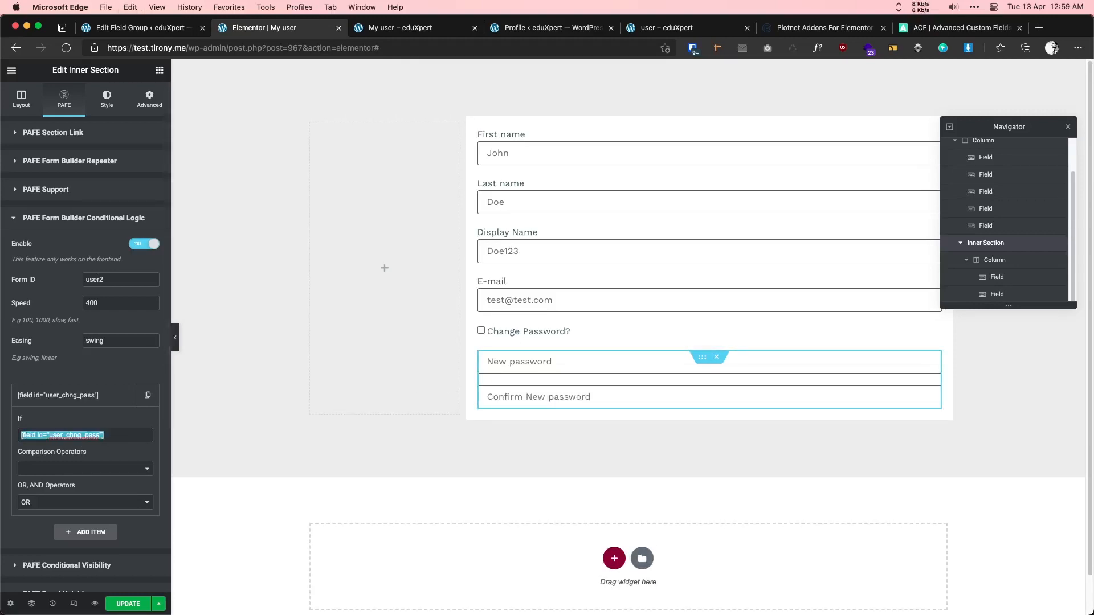
key("super+v")
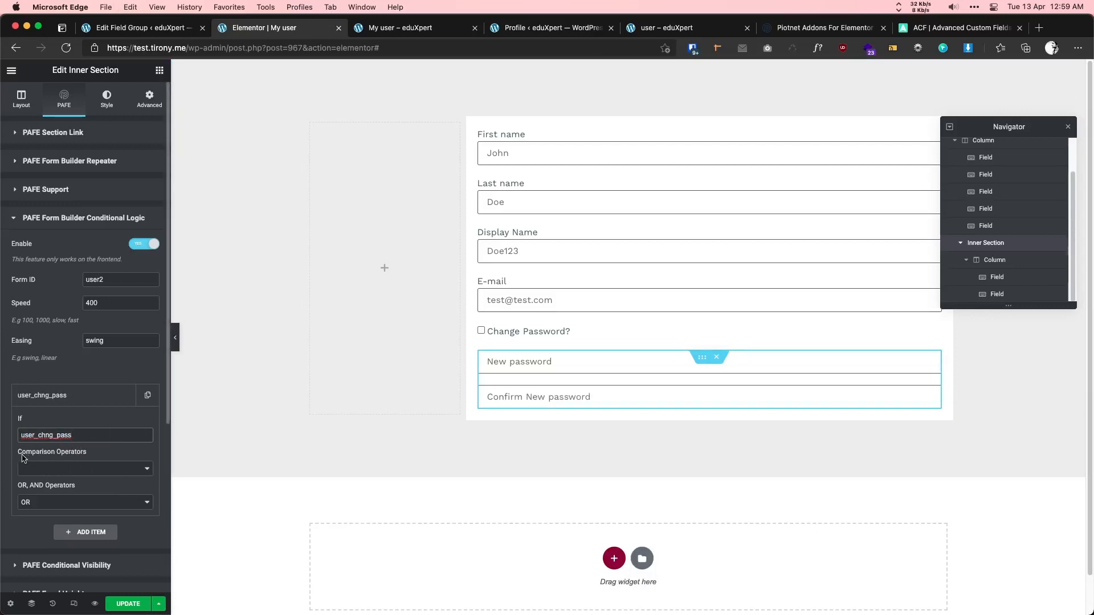
- Set the rule's comparison operator to checked and save the page
left_click(68, 467)
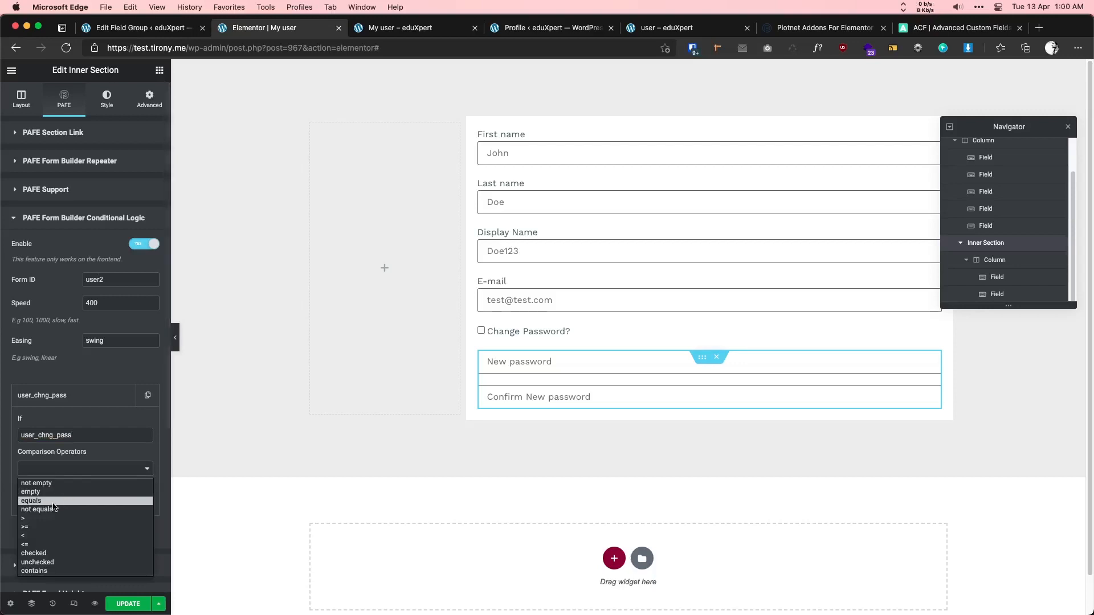
left_click(44, 553)
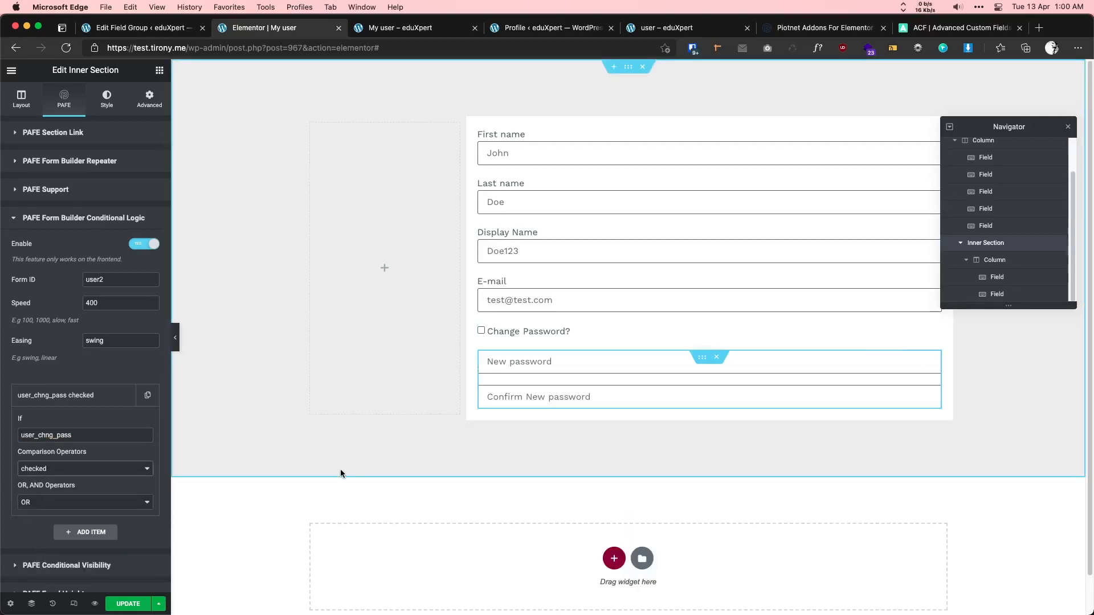
left_click(143, 604)
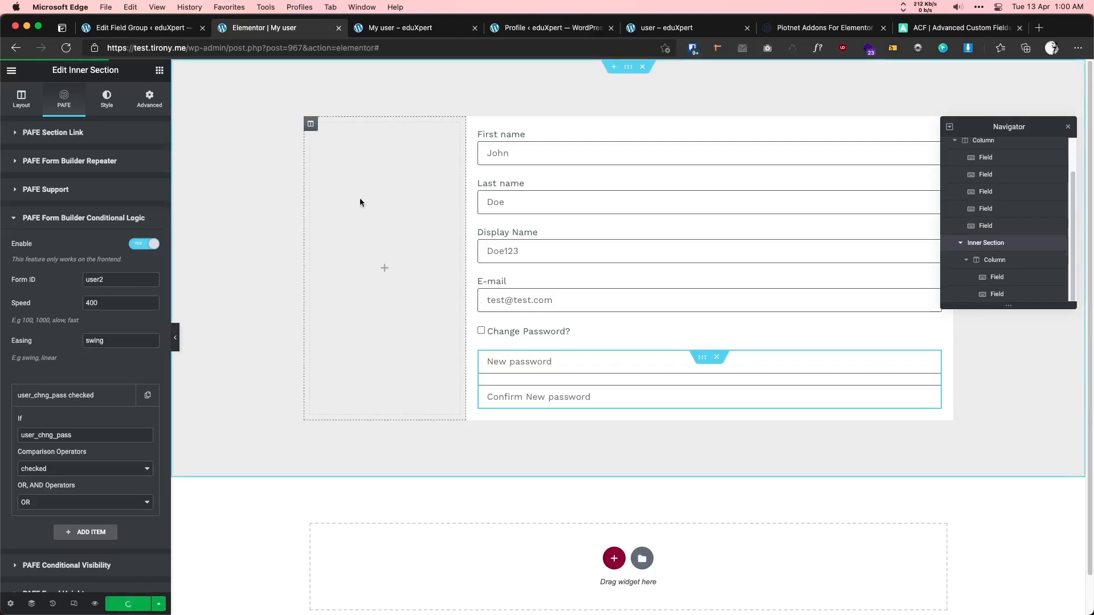
left_click(376, 32)
key("super+r")
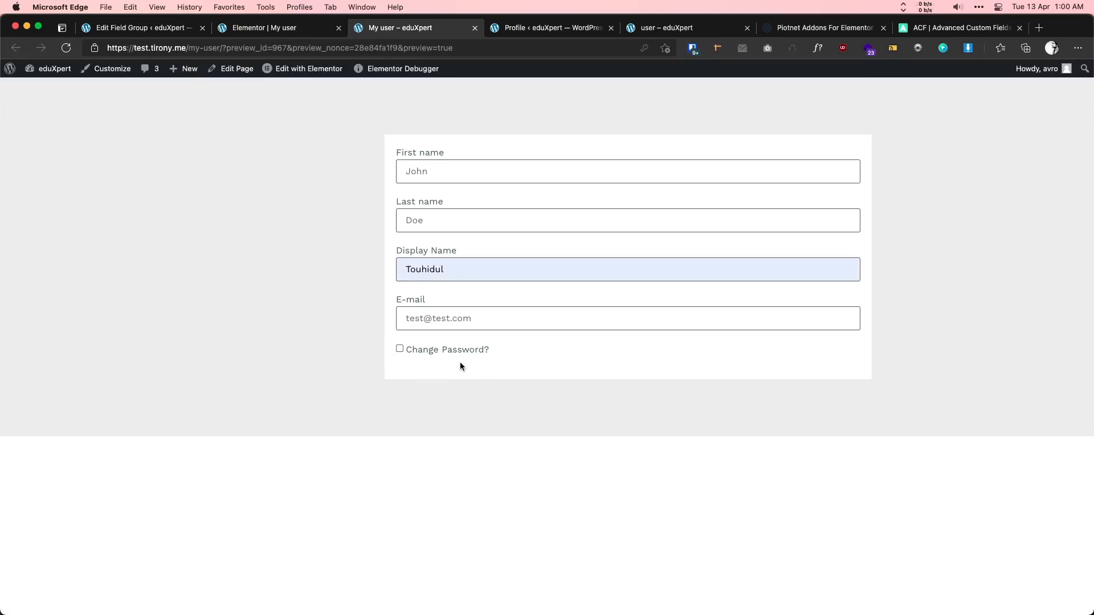
left_click(400, 349)
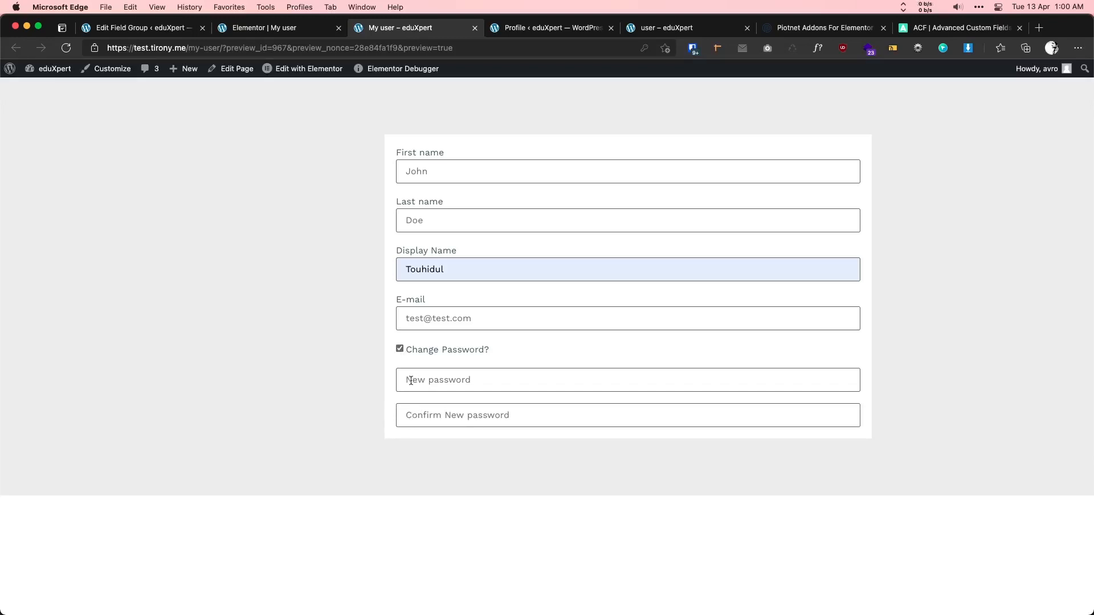
left_click(297, 22)
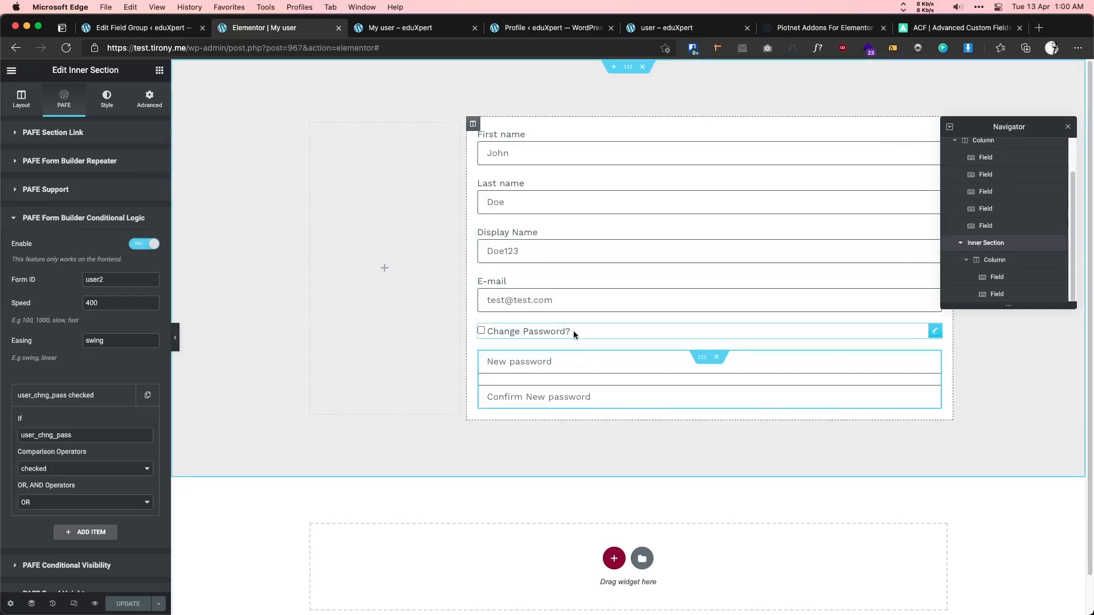
- Duplicate the E-mail field and move the copy below Confirm New password
right_click(561, 294)
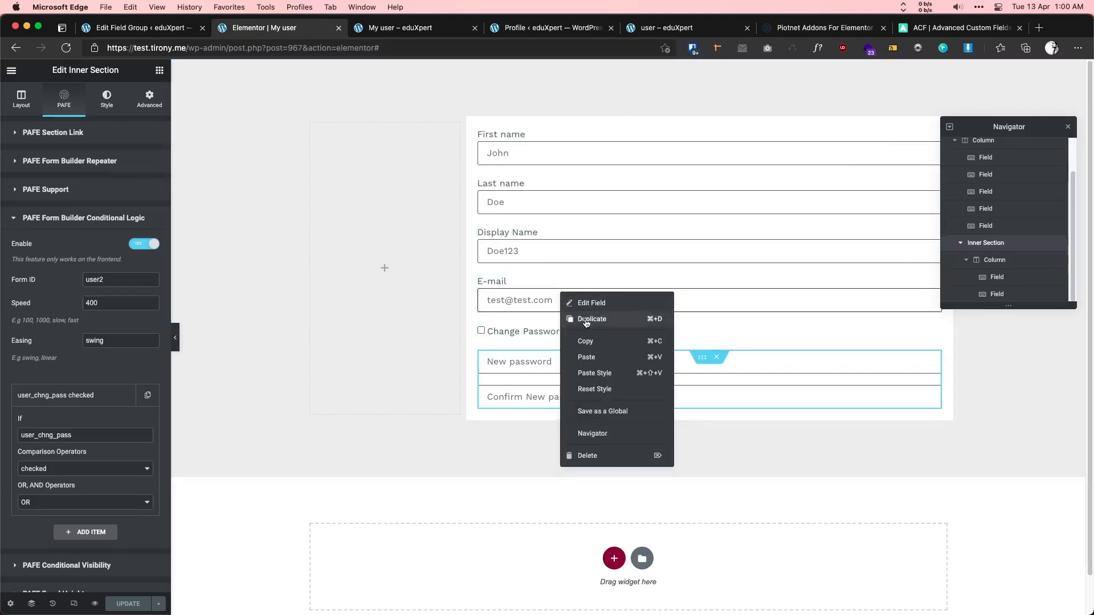
left_click(586, 320)
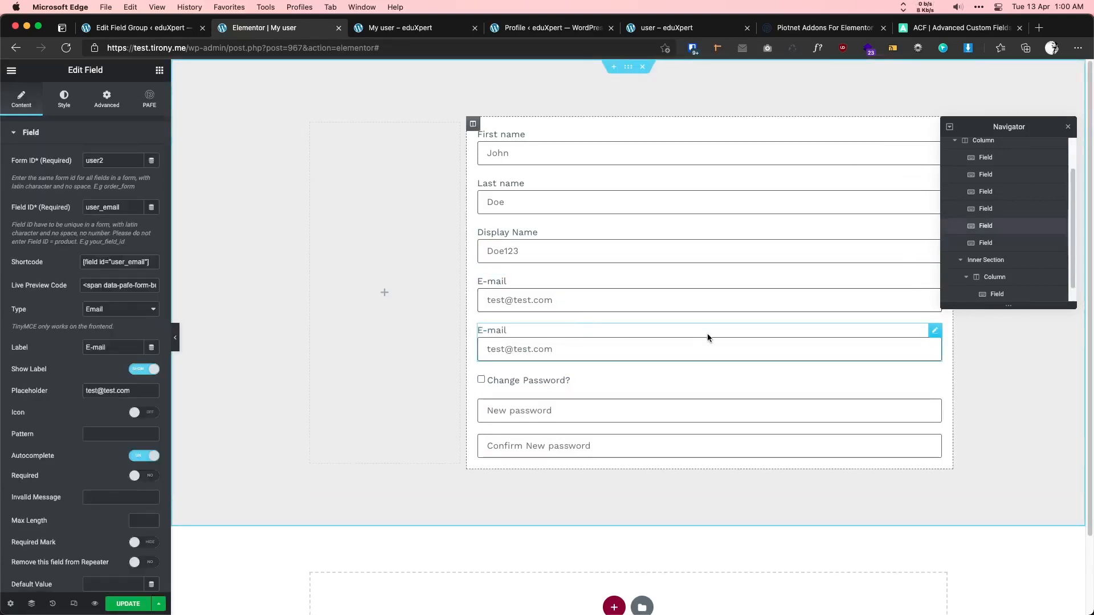
left_click_drag(708, 337, 565, 409)
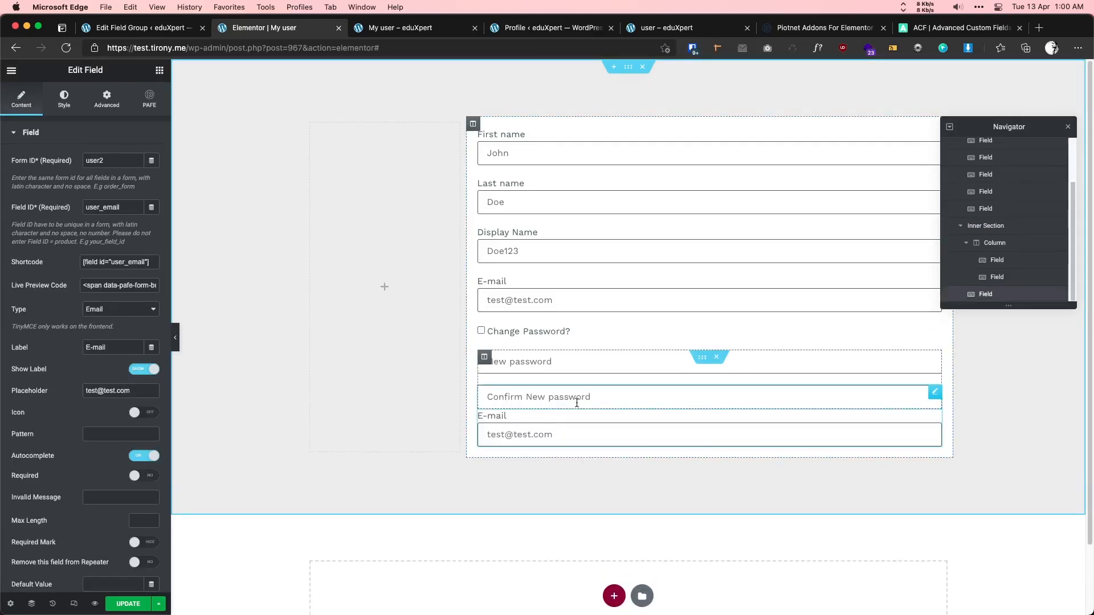
- Give the password section a bottom margin of 10, then view the reference profile page
left_click(703, 363)
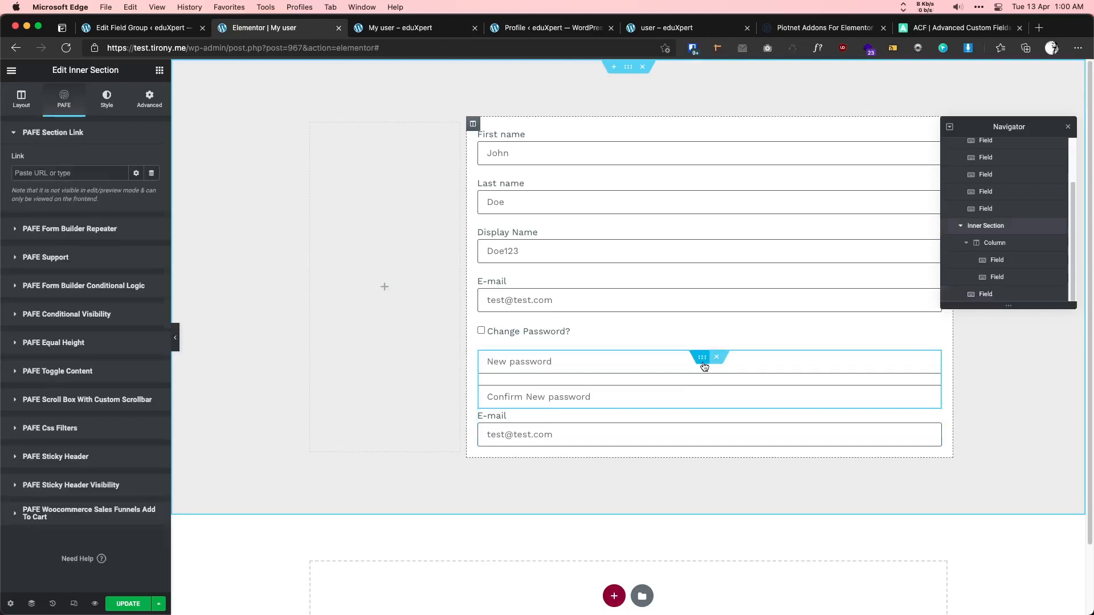
left_click(150, 99)
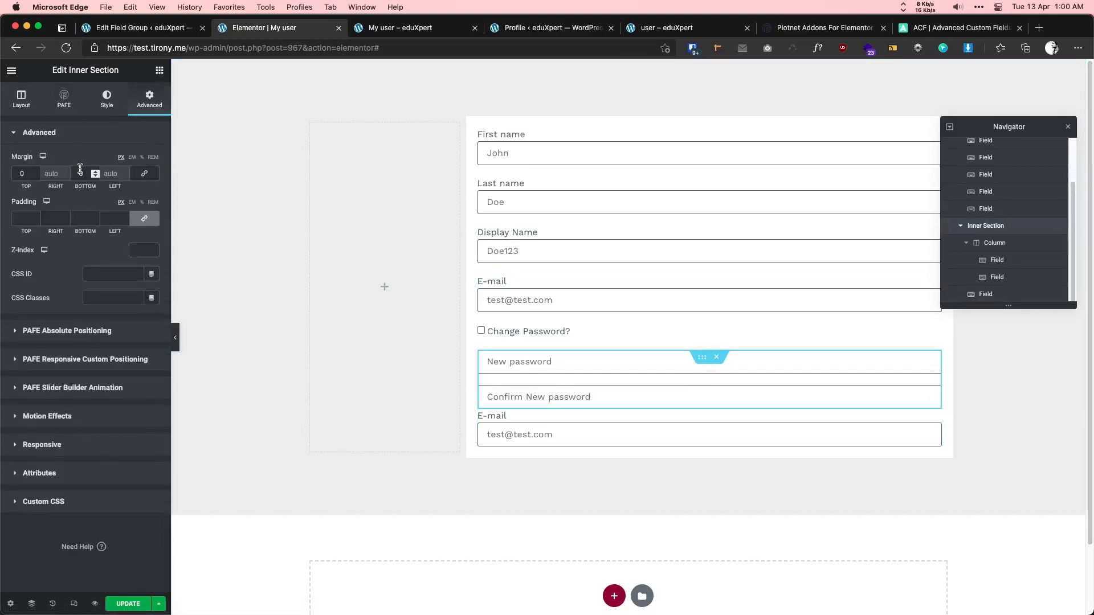
type("10")
scroll(517, 330, "down", 1)
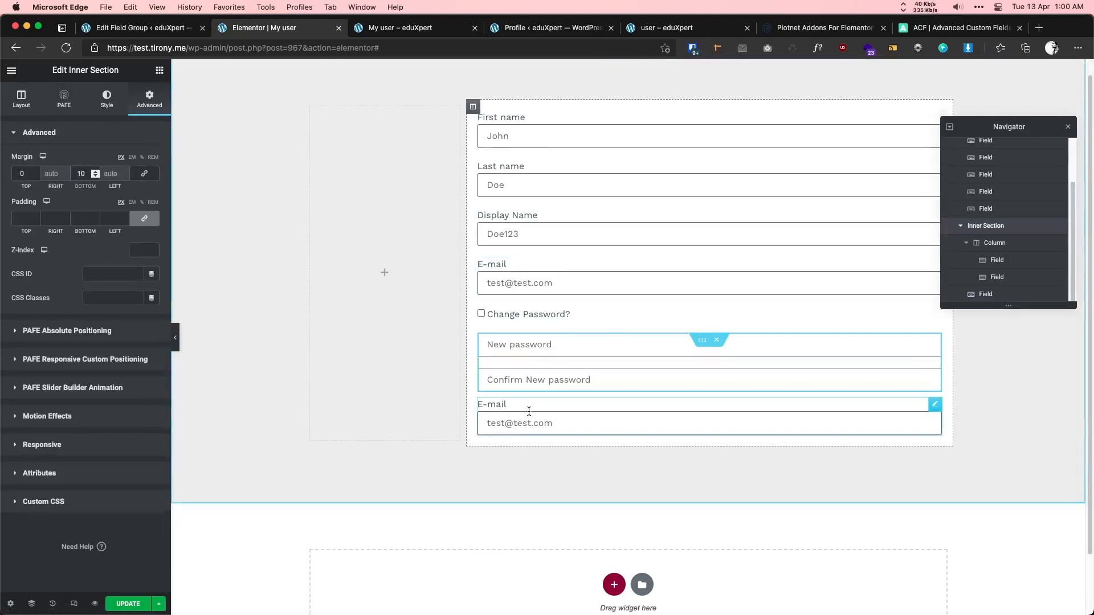
left_click(531, 415)
left_click(684, 33)
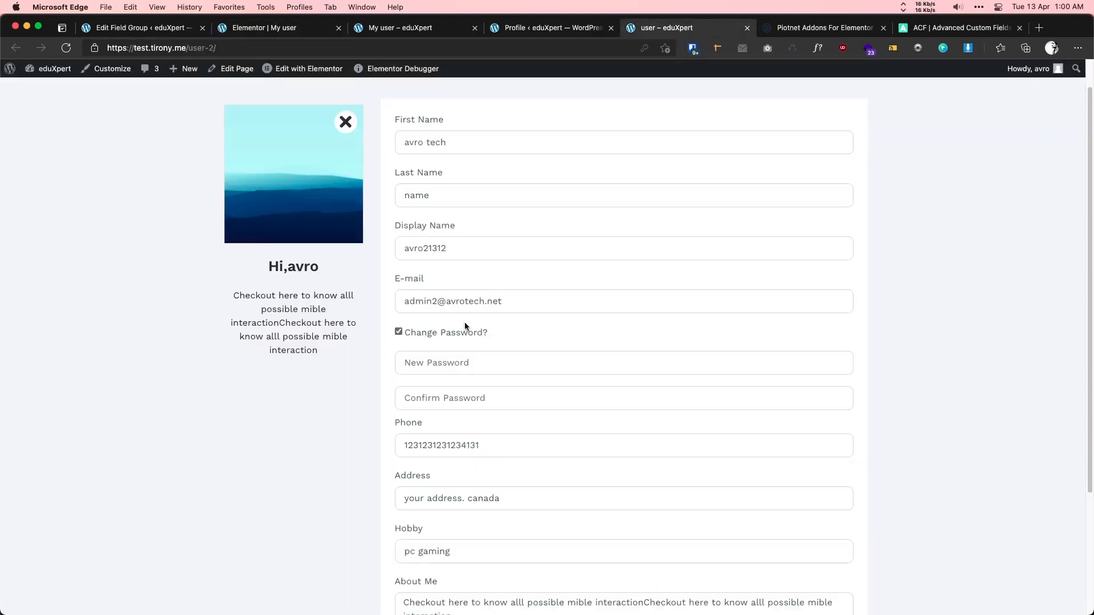
scroll(479, 372, "down", 1)
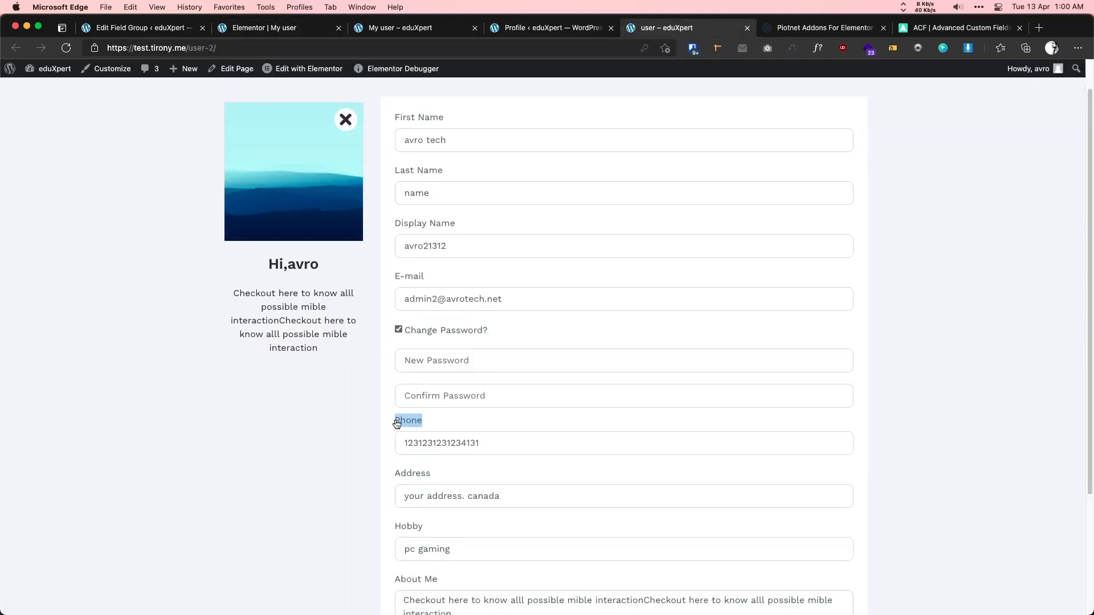
left_click(276, 20)
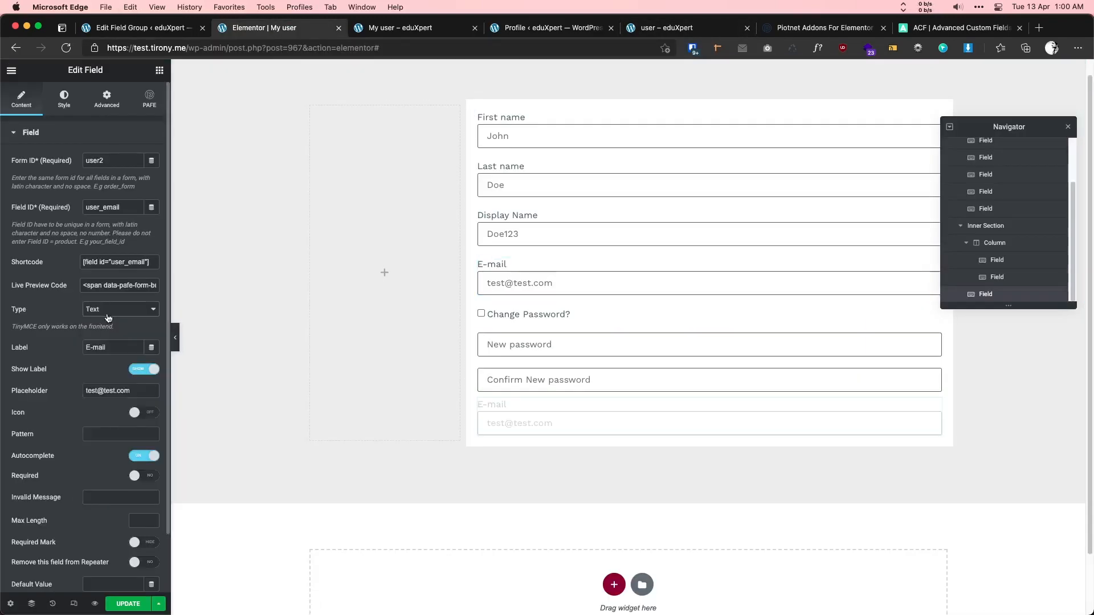
triple_click(137, 390)
type("12312312312312")
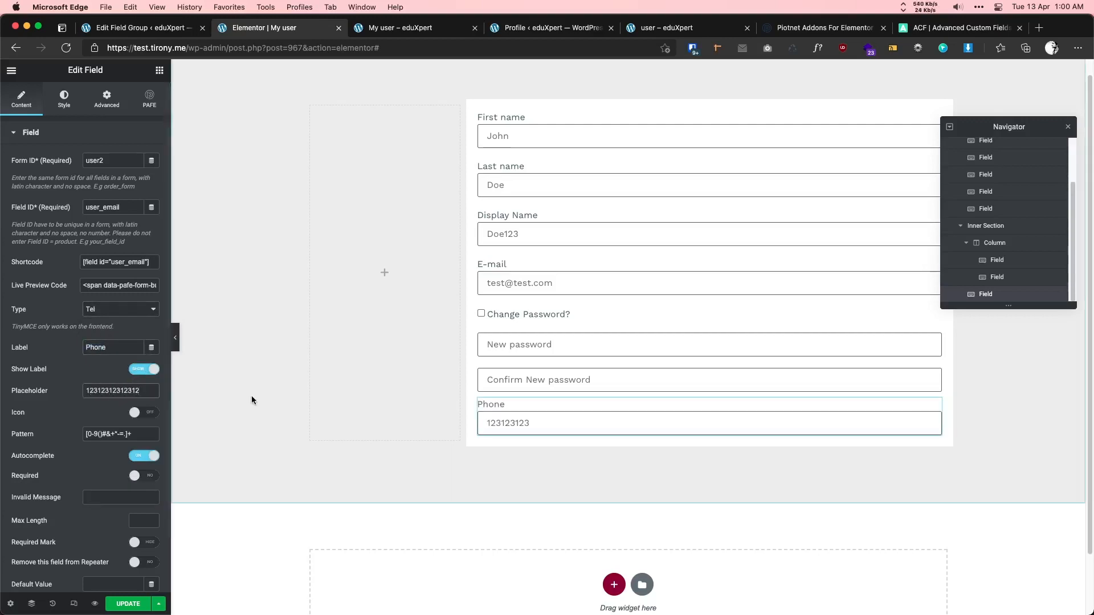
left_click_drag(103, 207, 121, 207)
type("phon")
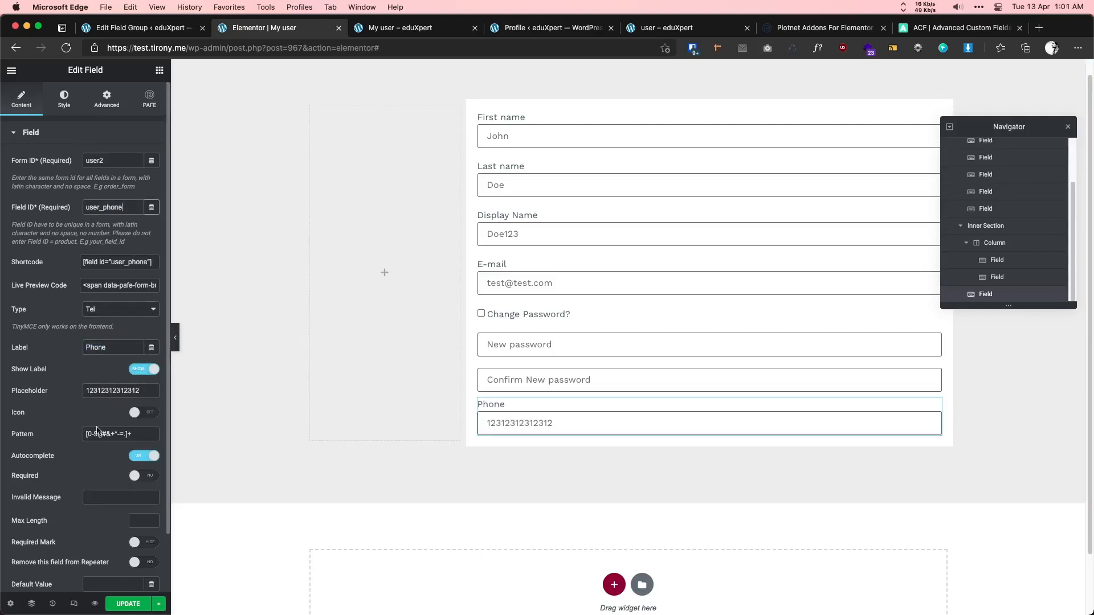
key("super+s")
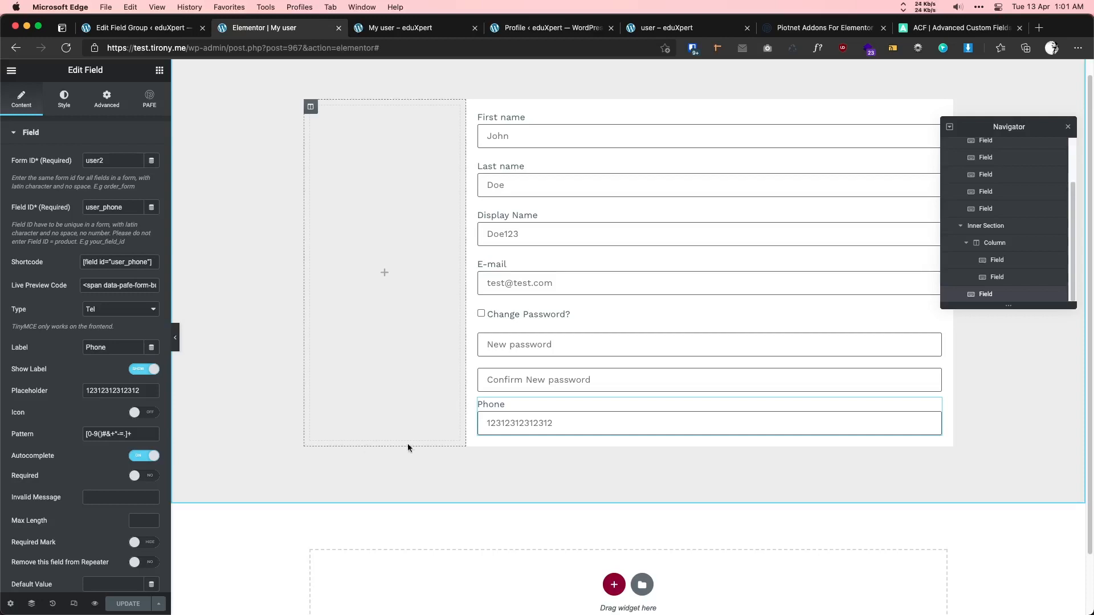
- Duplicate the Phone field and view the page preview
right_click(542, 409)
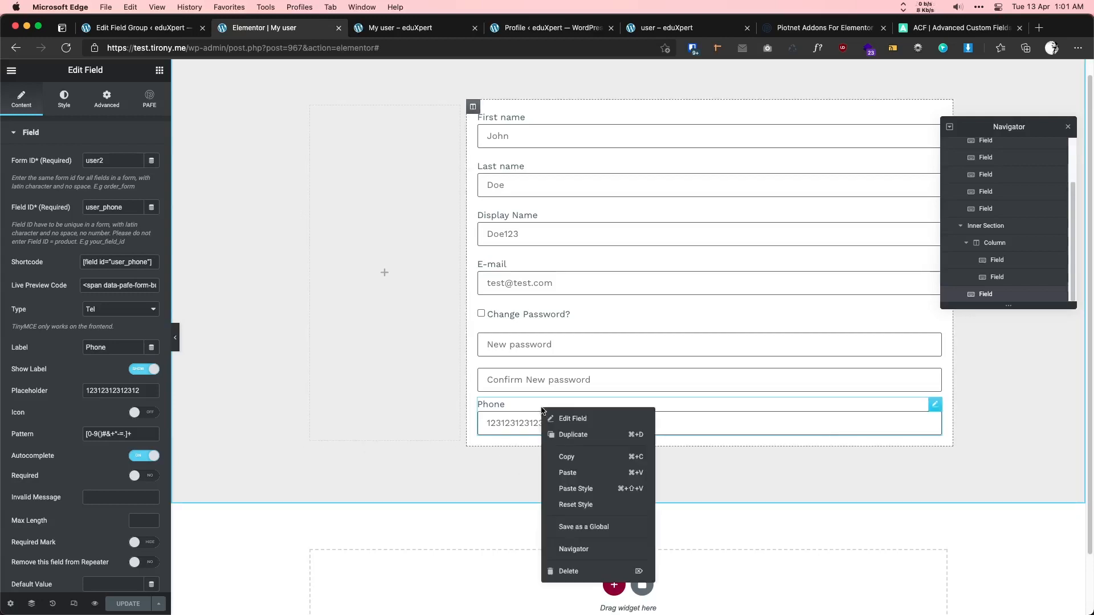
left_click(566, 436)
left_click(397, 32)
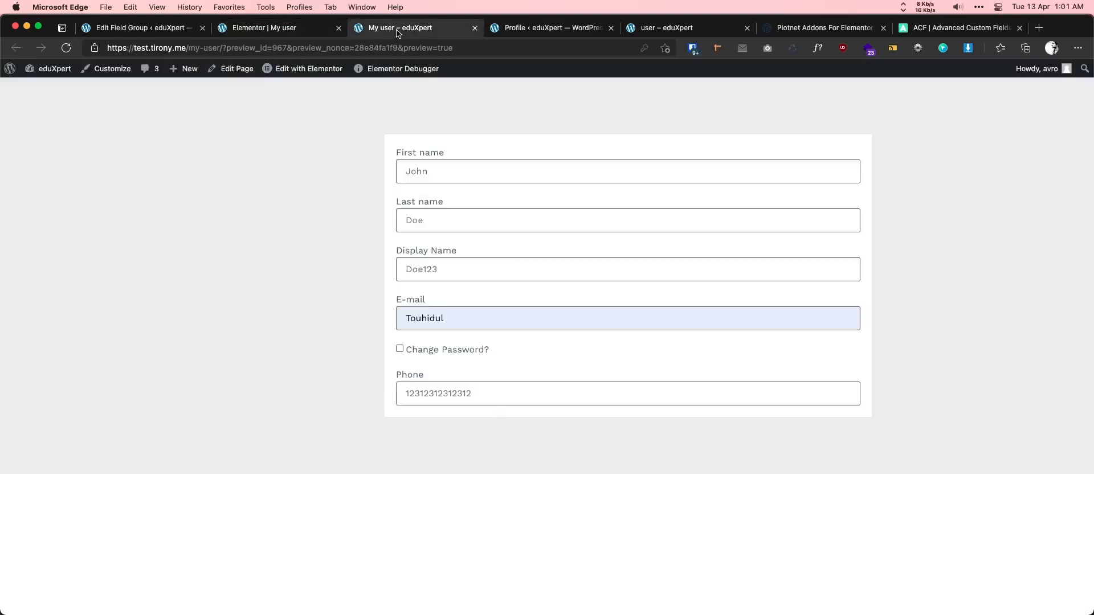
- Copy 'Address' from the reference page, then change the field ID to addr and type to Text
left_click(674, 28)
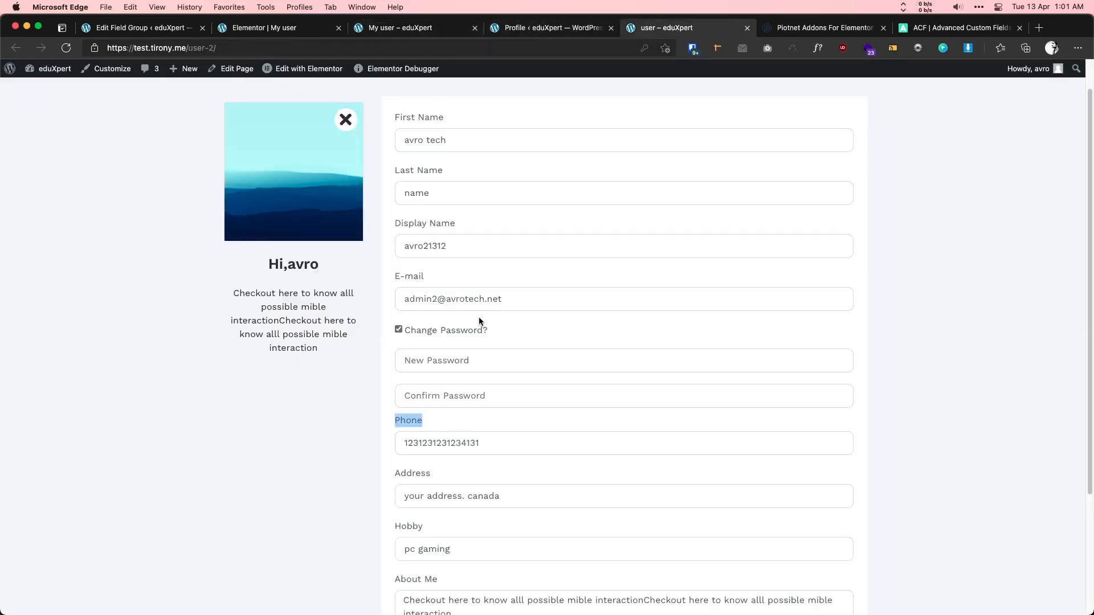
left_click_drag(426, 476, 396, 473)
key("super+c")
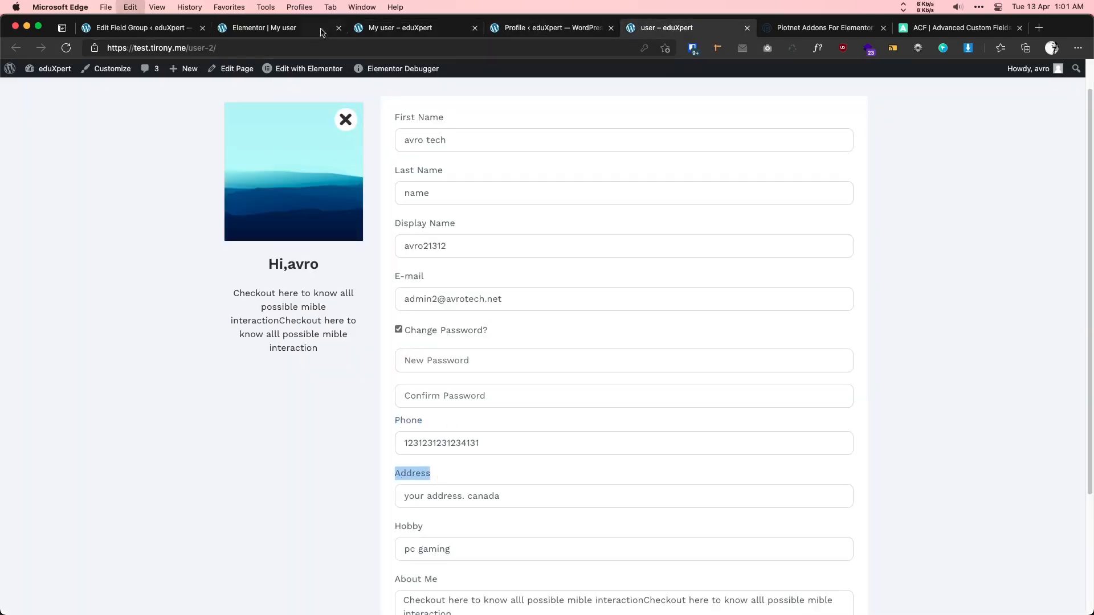
left_click(285, 33)
key("BackSpace")
key("BackSpace")
key("BackSpace")
key("BackSpace")
key("BackSpace")
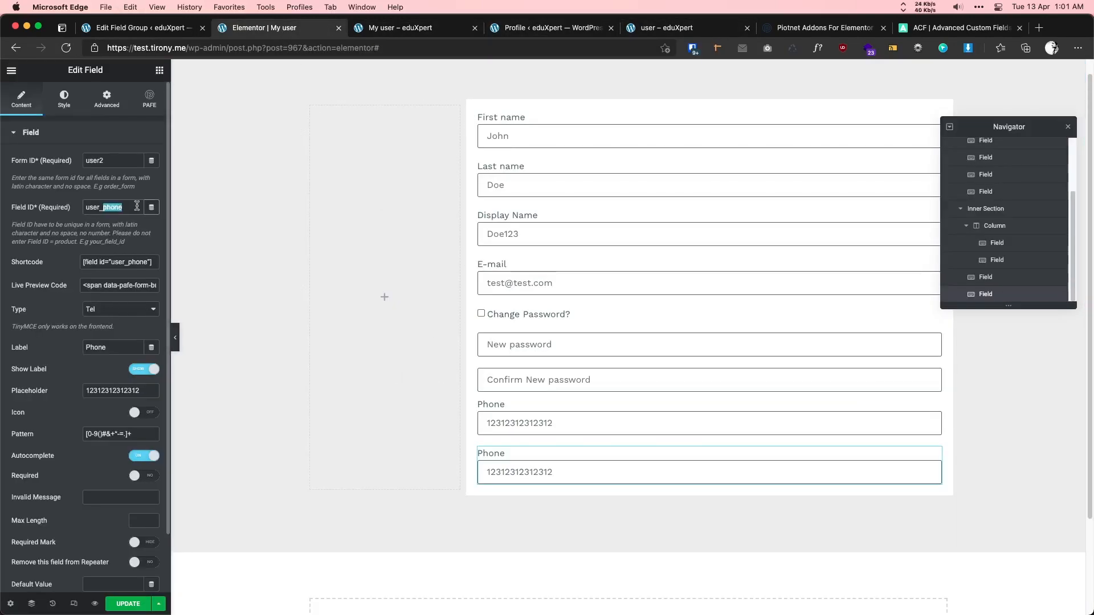
type("addr")
left_click(127, 309)
left_click(101, 323)
- Label the field Address with placeholder New York, USA
left_click_drag(111, 348, 78, 350)
key("super+v")
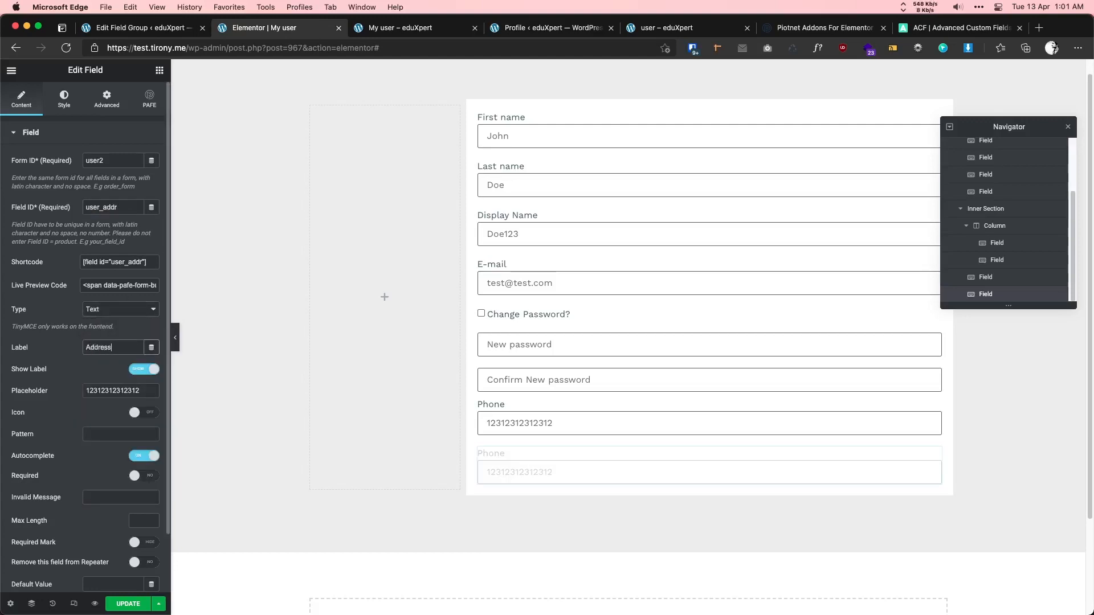
key("Tab")
type("New York, USA")
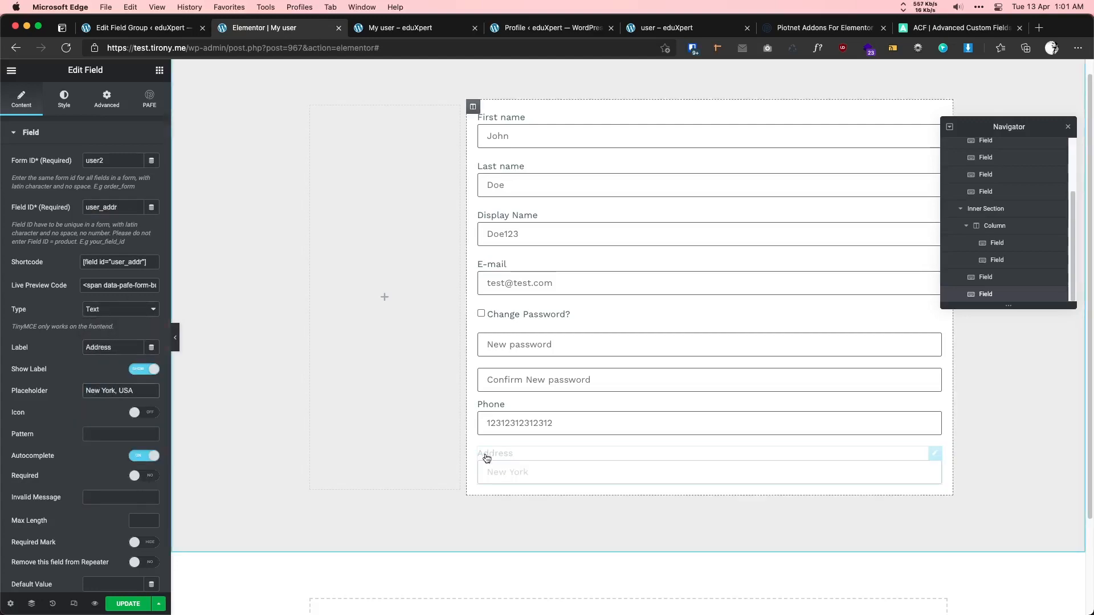
scroll(73, 452, "down", 2)
scroll(80, 449, "up", 2)
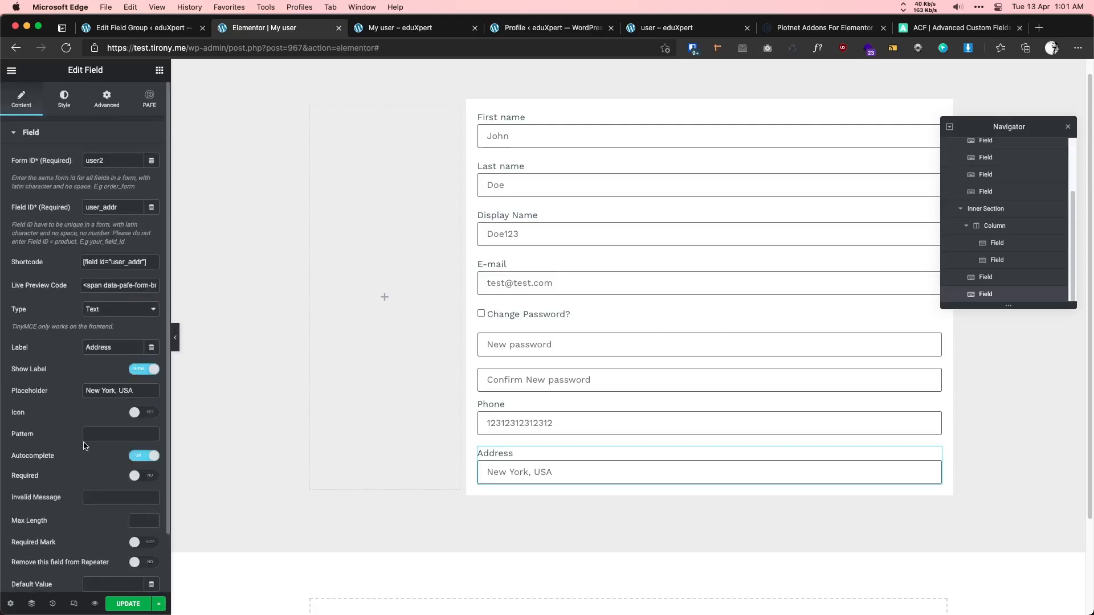
- Duplicate the Address field and change the copy's field ID to hobby
right_click(557, 456)
left_click(584, 437)
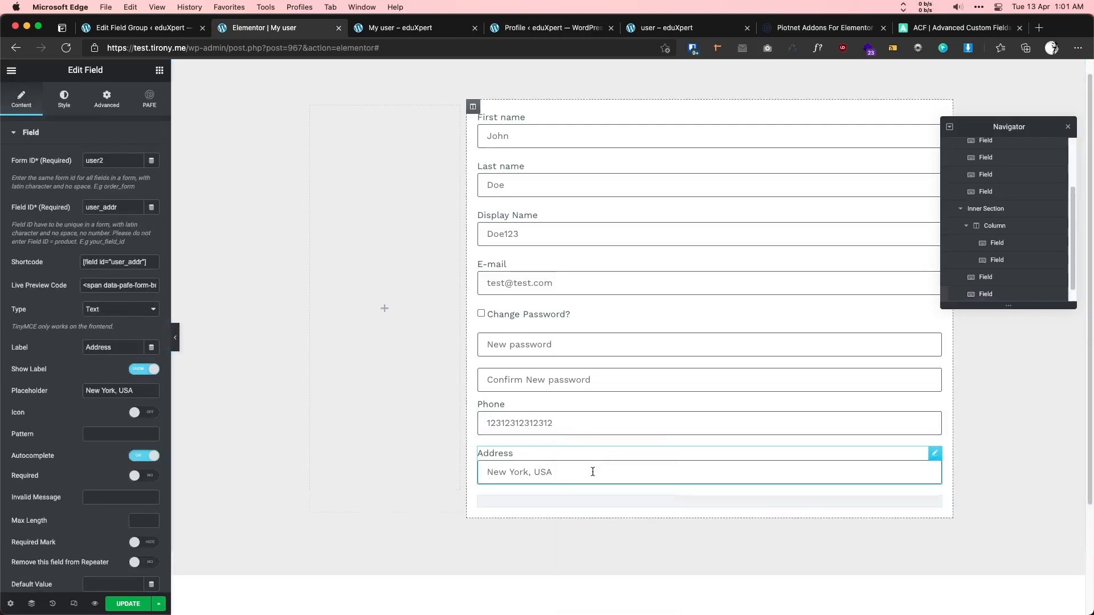
left_click(401, 29)
left_click(670, 29)
scroll(428, 505, "down", 1)
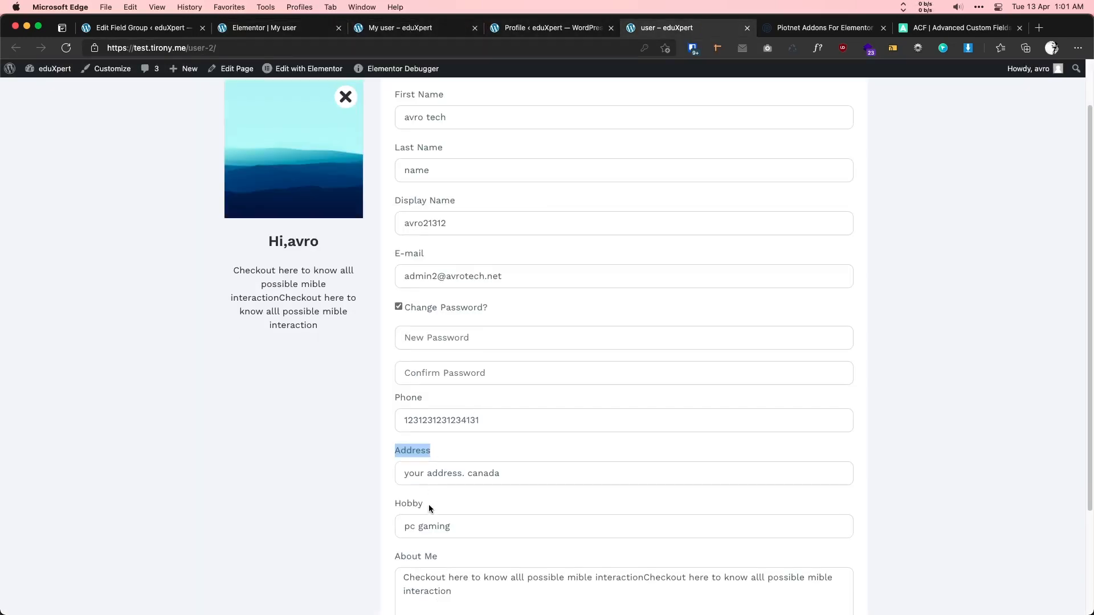
left_click(428, 504)
left_click(279, 28)
scroll(221, 296, "down", 1)
left_click_drag(101, 208, 202, 206)
type("hobby")
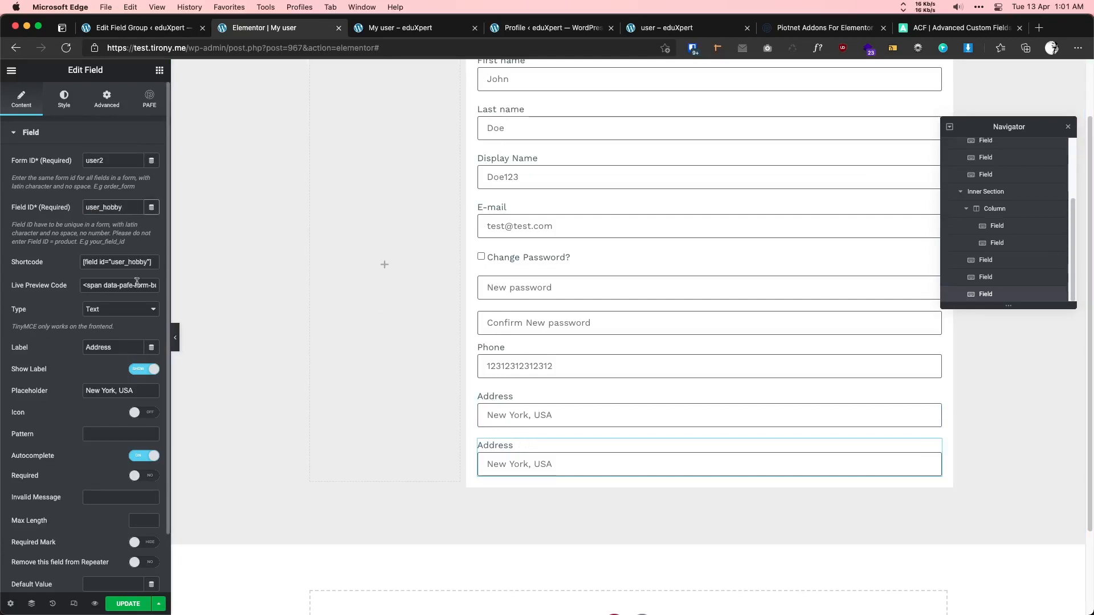
- Set the copy's label to Hobby and its placeholder to Reading
double_click(100, 348)
type("Hobby")
left_click_drag(137, 392, 54, 392)
type("Reading")
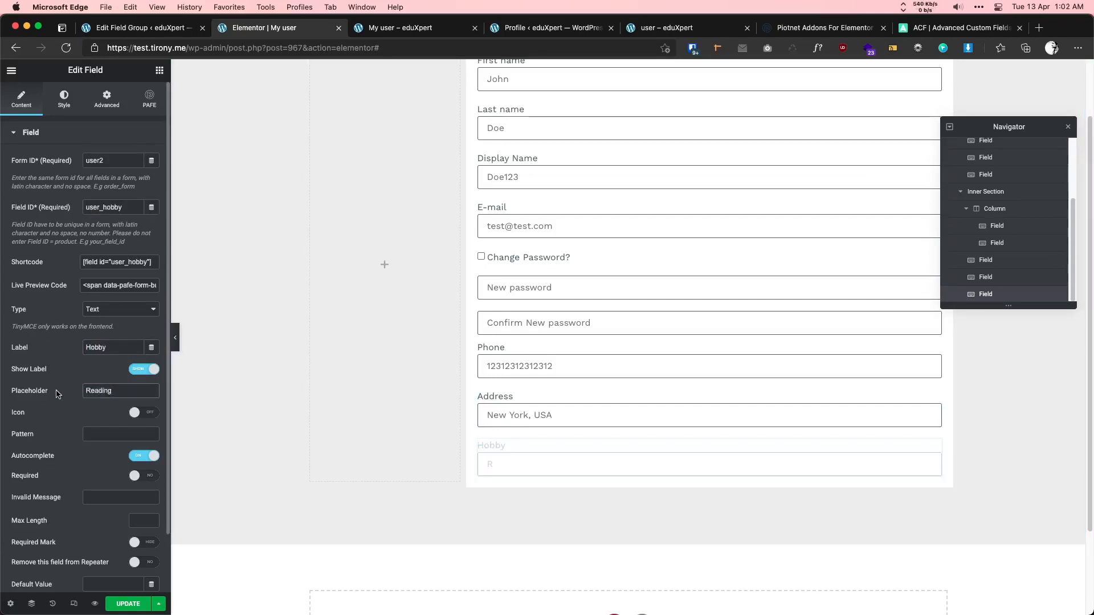
- Check the next profile field, About Me, and duplicate the Hobby field
key("super+5")
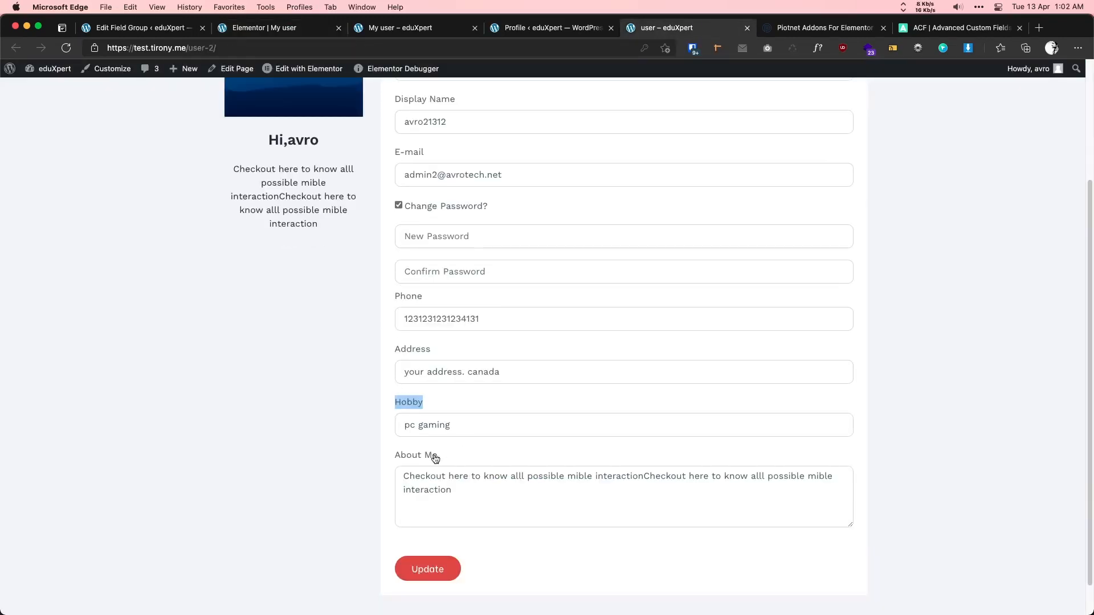
left_click_drag(436, 459, 417, 458)
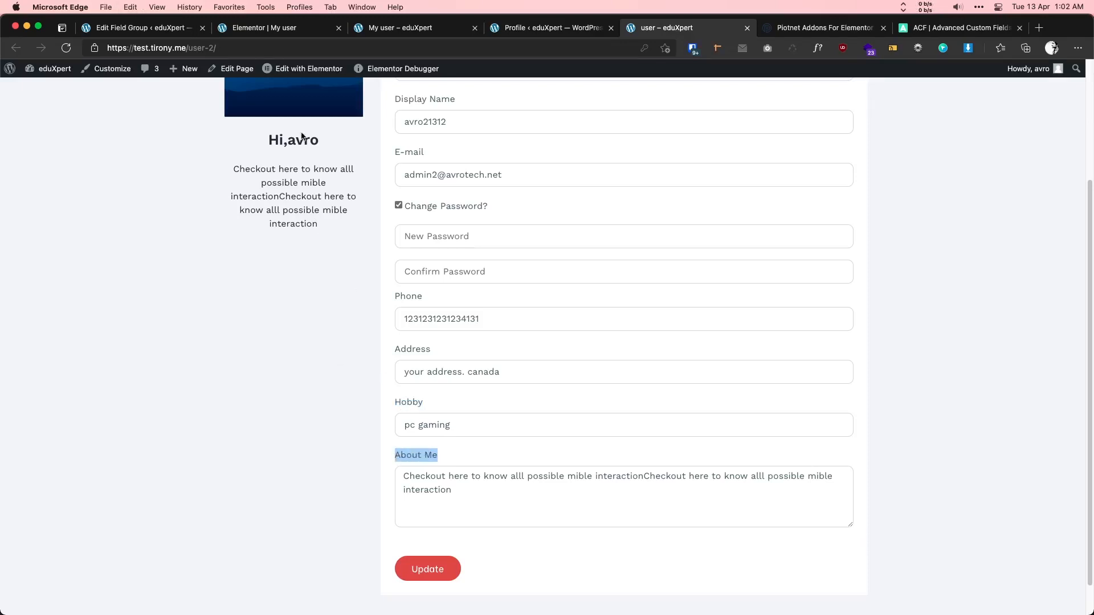
key("super+2")
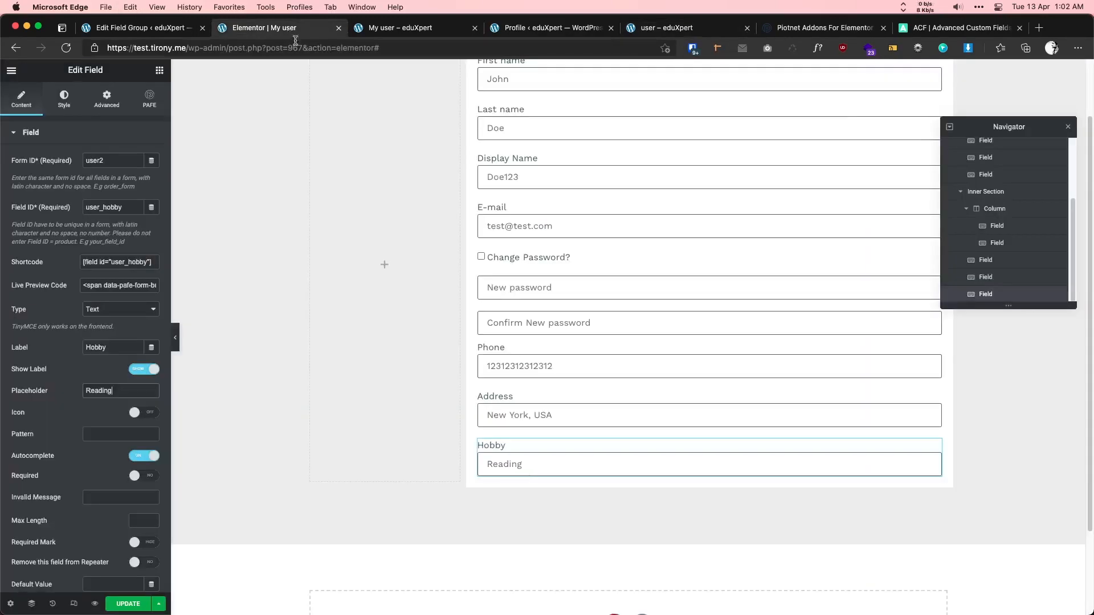
right_click(530, 440)
left_click(562, 463)
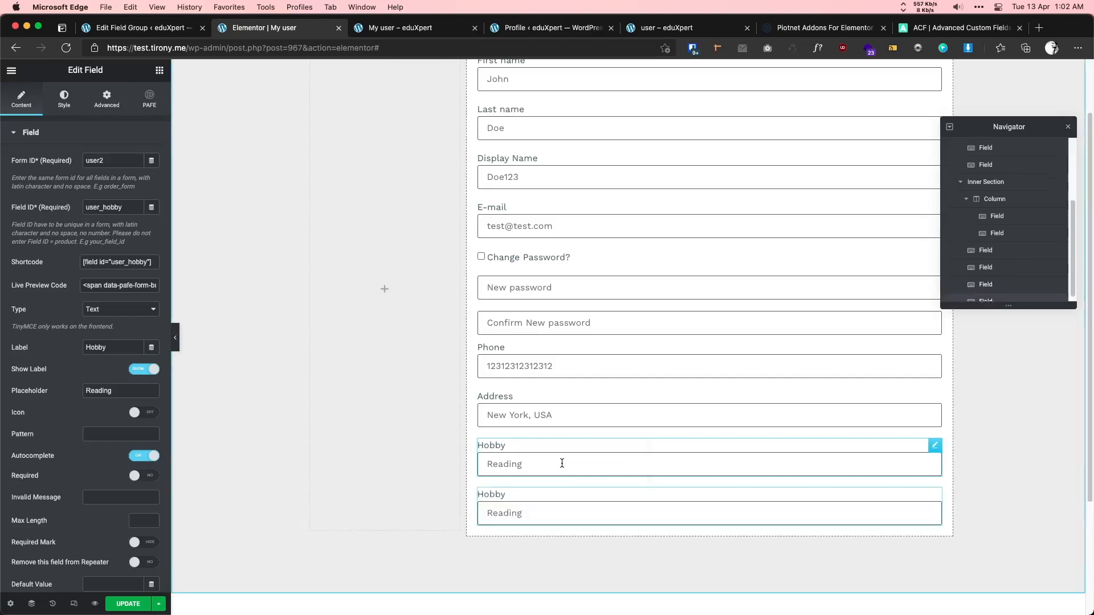
- Make the copy an About Me textarea with ID user_about and placeholder I love programming, and save
double_click(105, 207)
type("about")
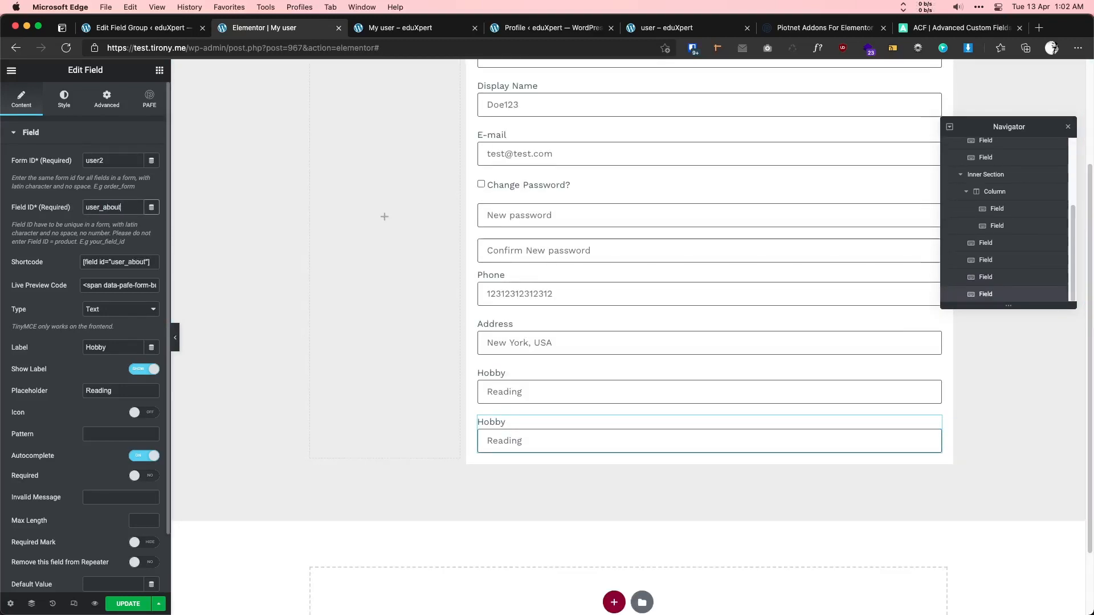
left_click(120, 309)
left_click(108, 340)
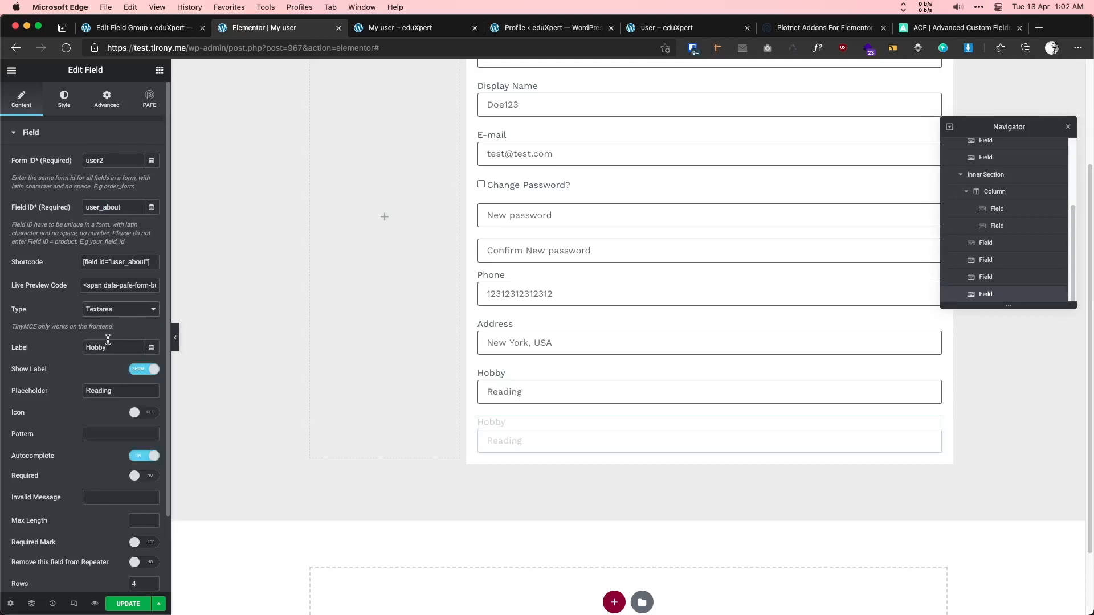
double_click(112, 343)
type("About Me")
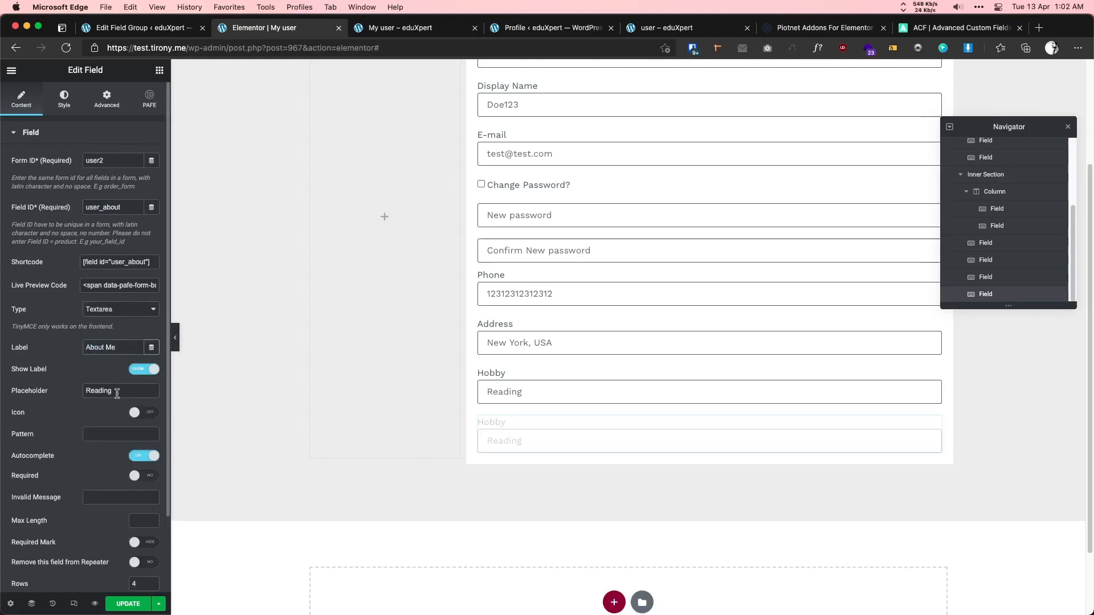
left_click_drag(117, 393, 57, 391)
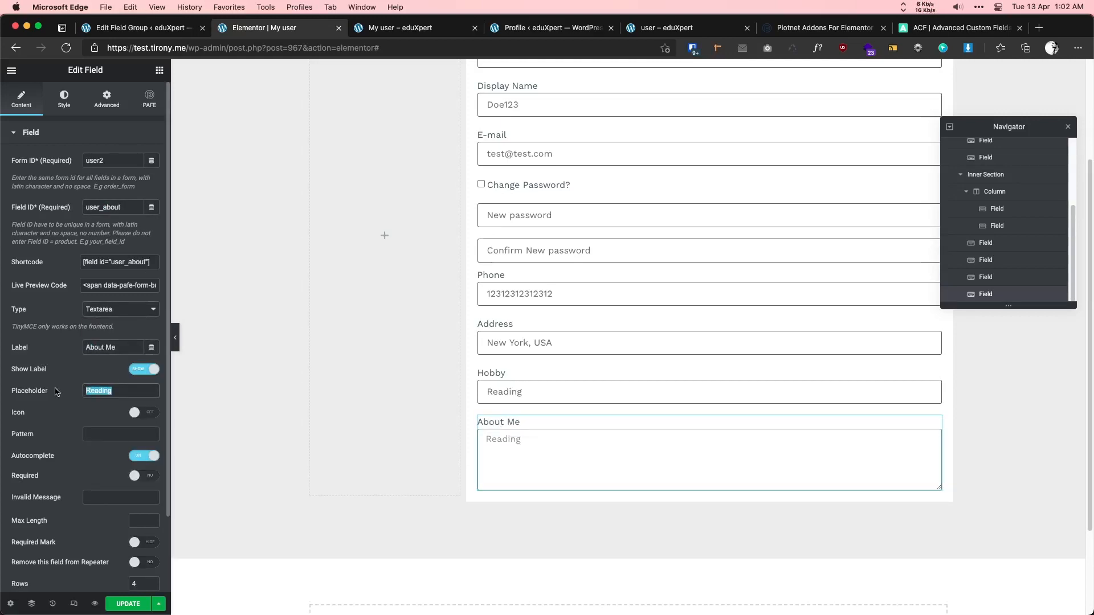
type("I love pro")
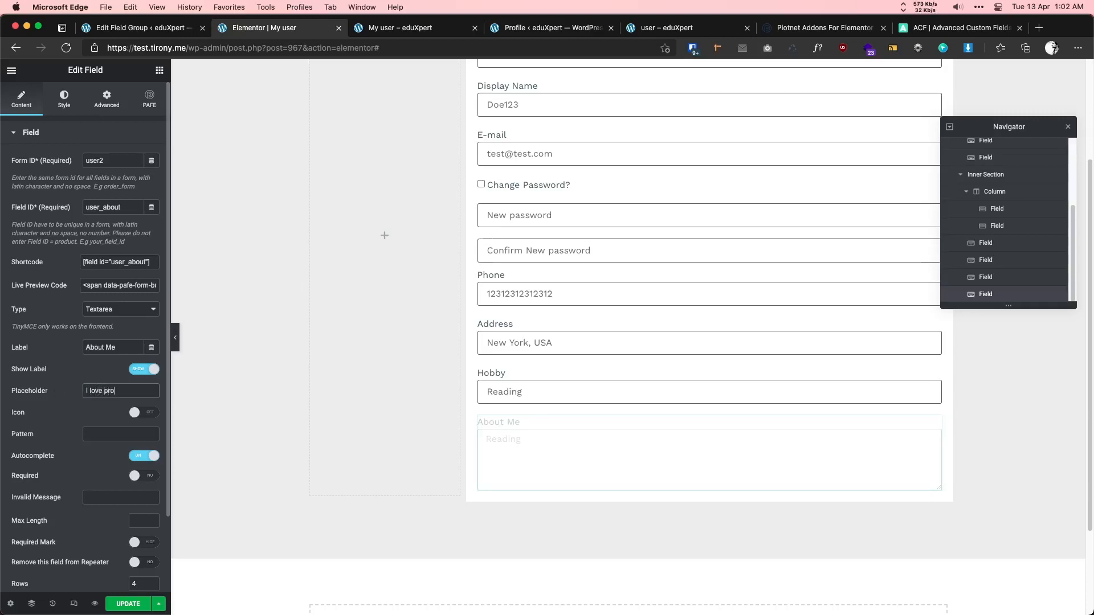
type("gramming")
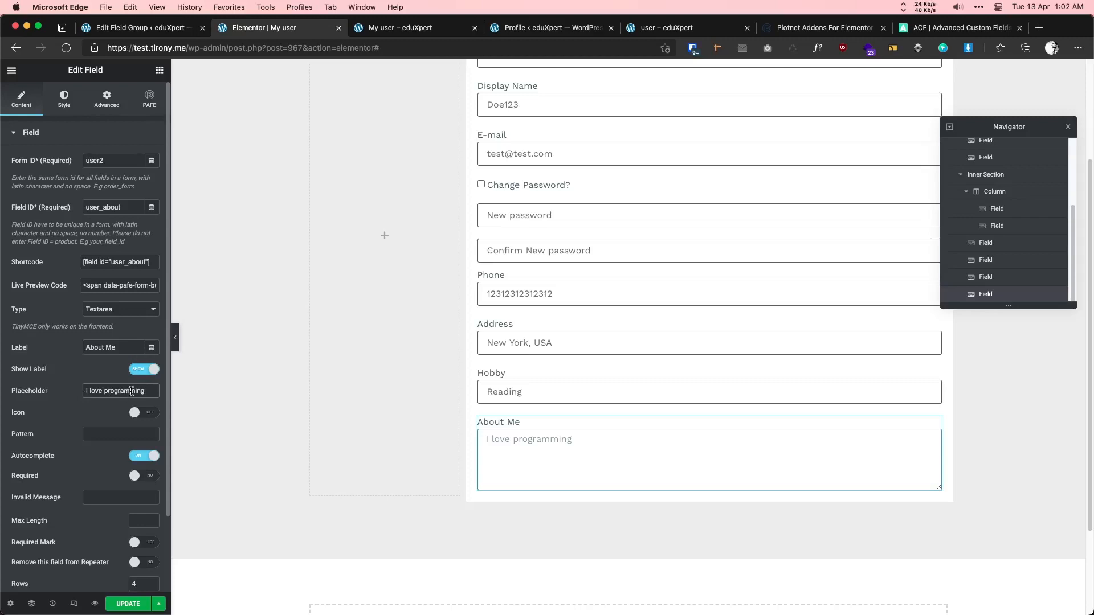
key("super+s")
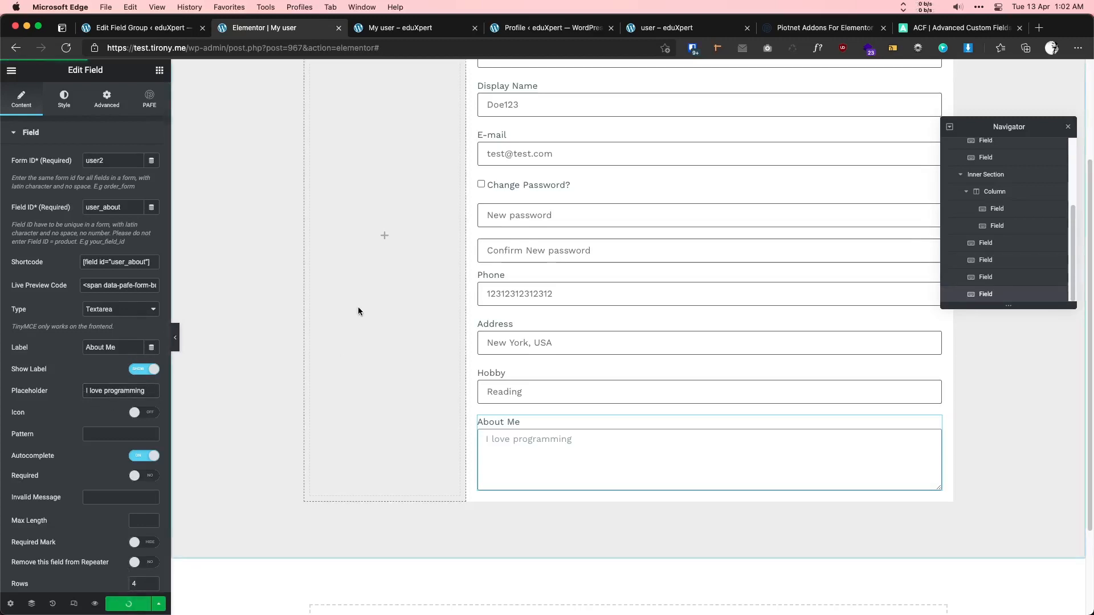
- Check the form in the front-end preview and return to the editor
left_click(393, 28)
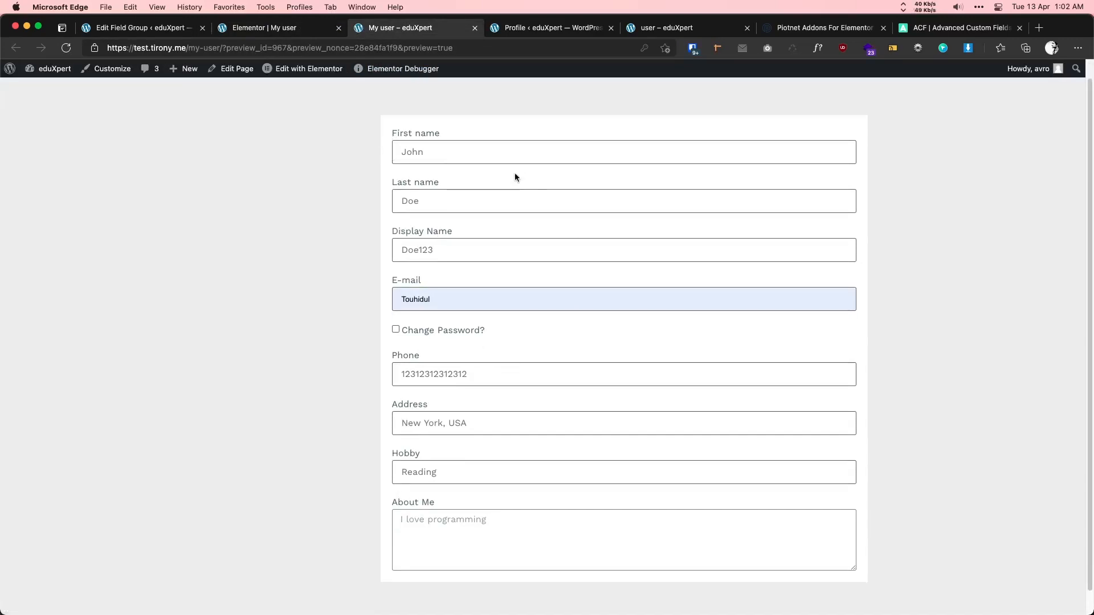
left_click(481, 271)
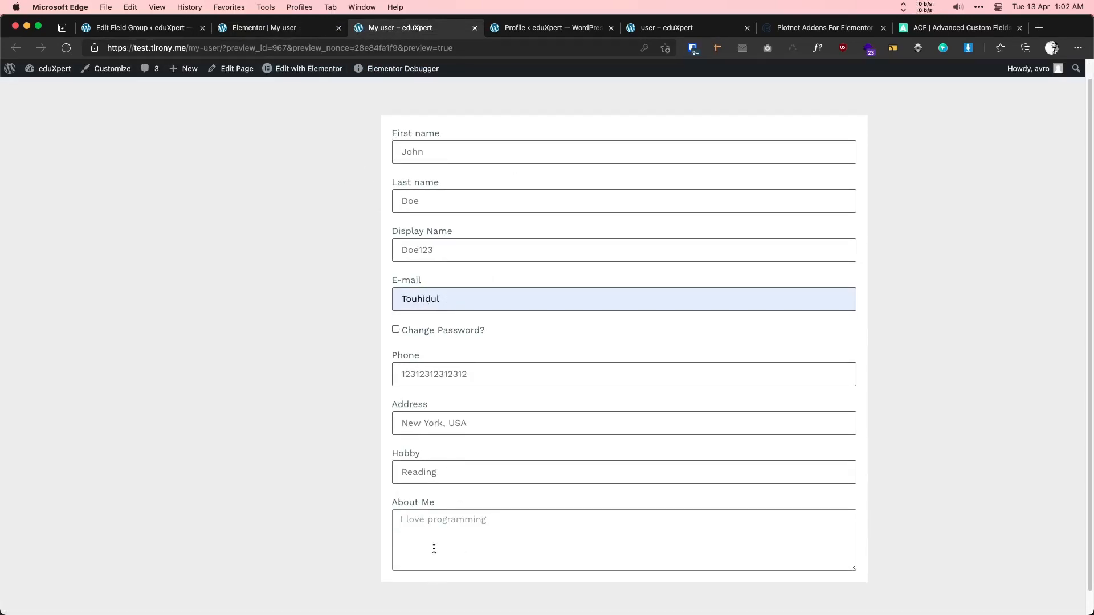
left_click(314, 27)
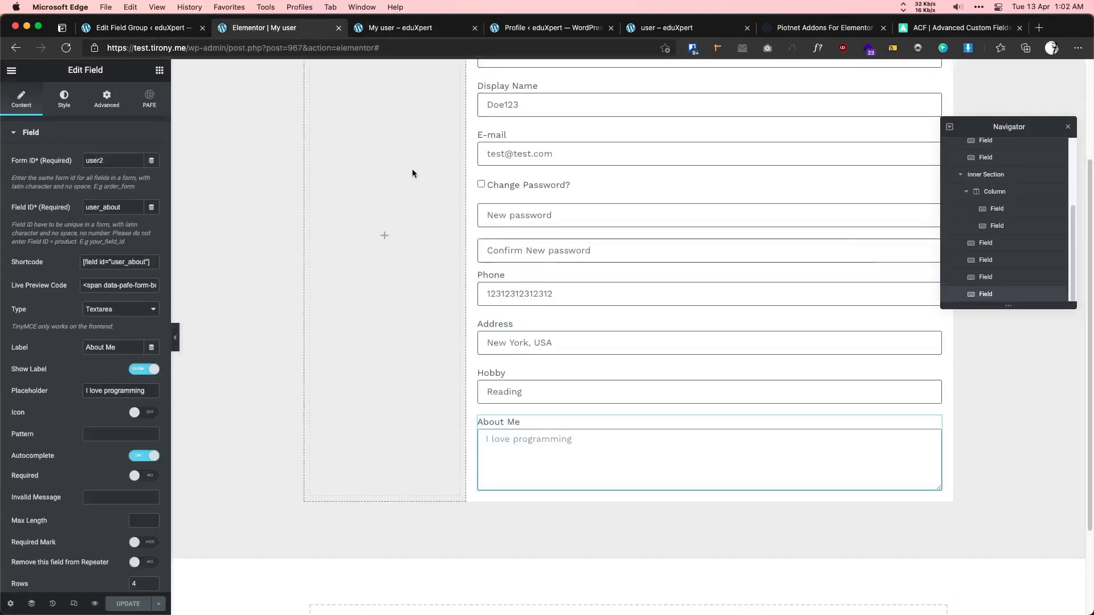
- Add a PAFE Submit widget below About Me with form ID user2 and text Update, and save
left_click(159, 71)
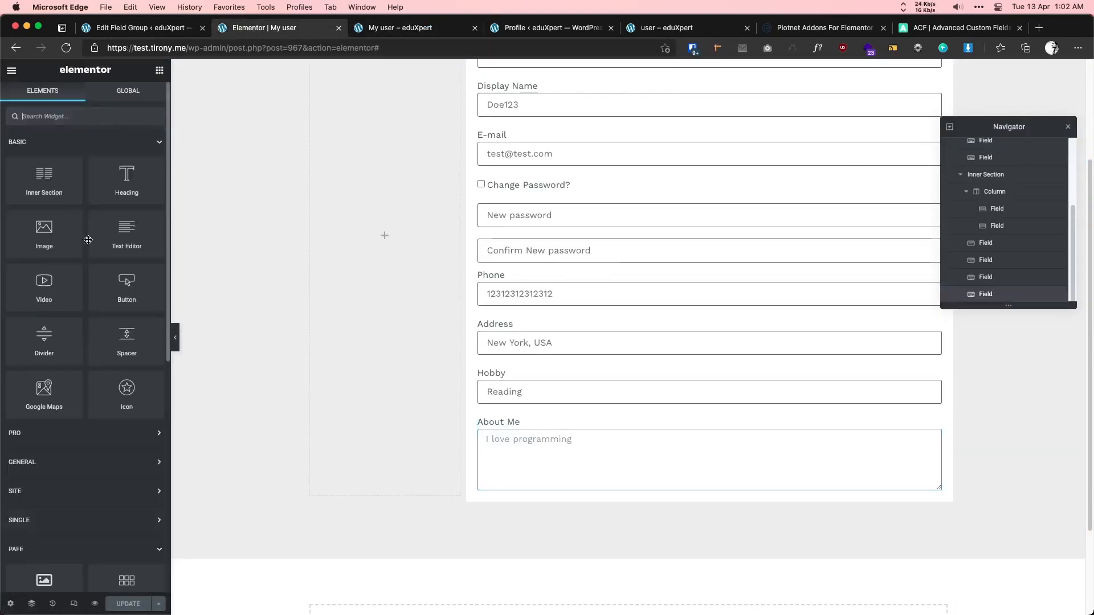
scroll(89, 240, "down", 5)
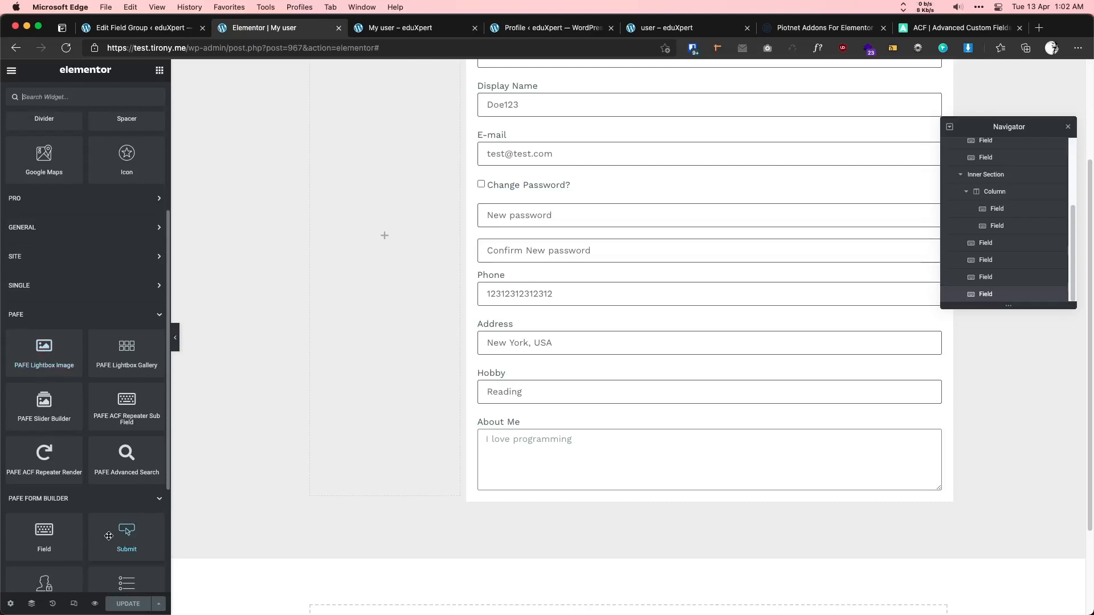
left_click_drag(123, 517, 527, 481)
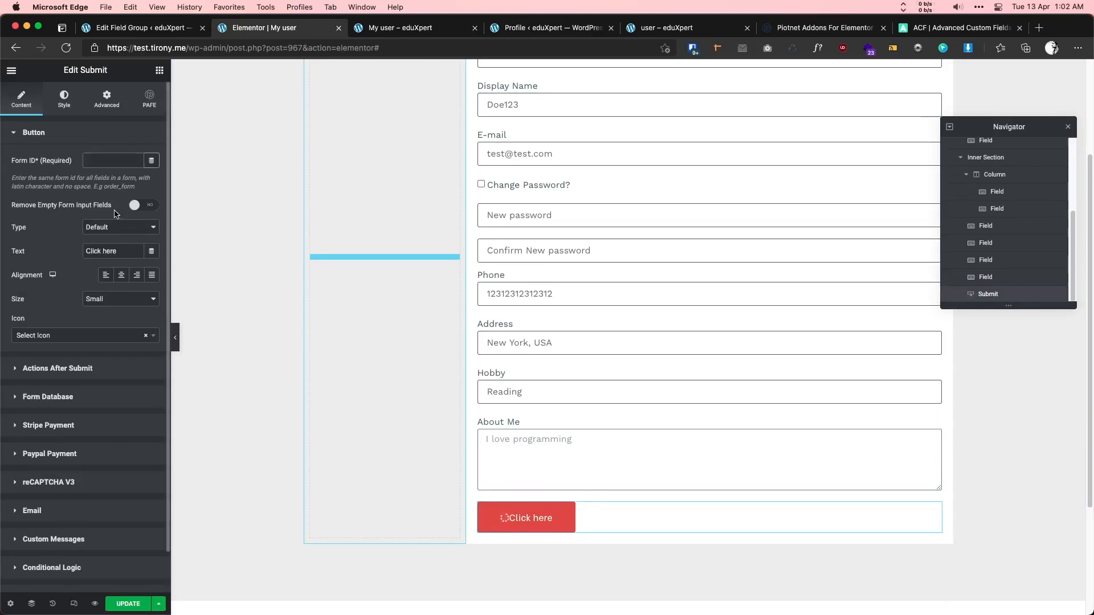
type("ser2")
type("Update")
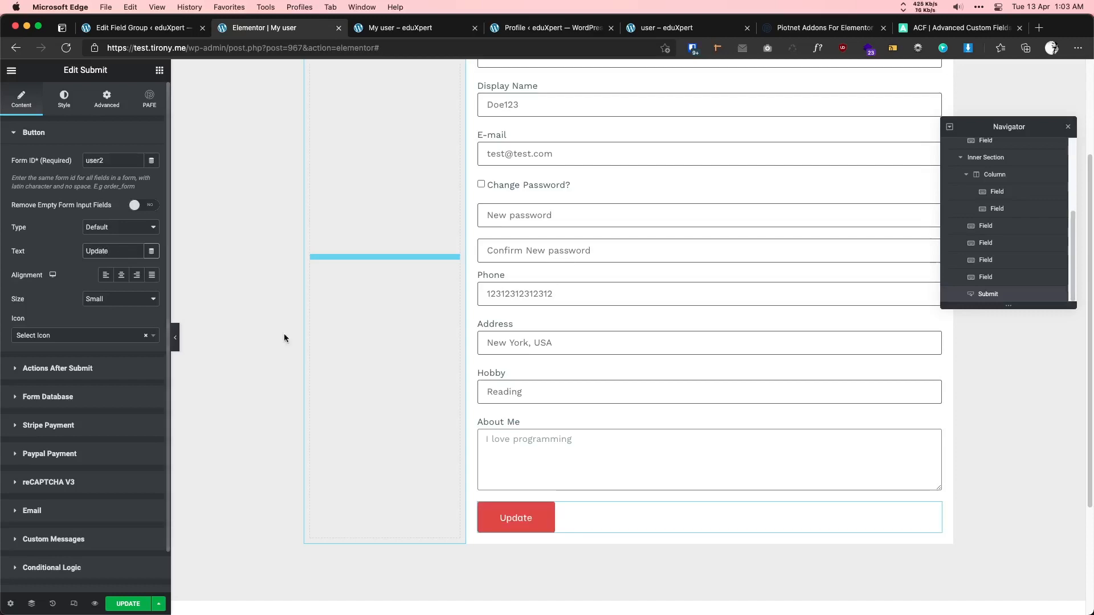
left_click(120, 609)
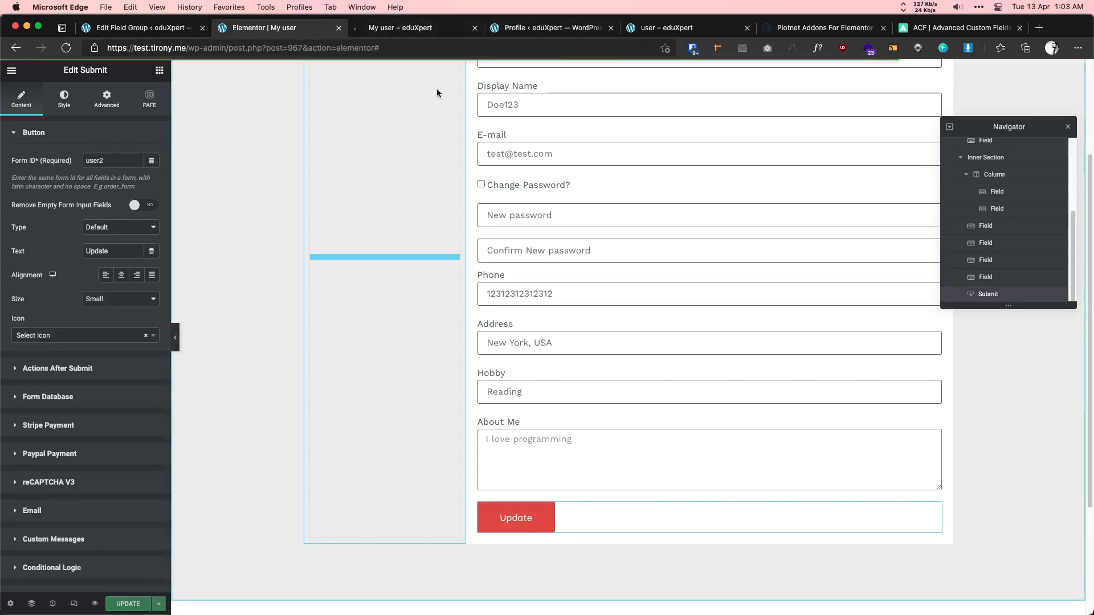
left_click(424, 28)
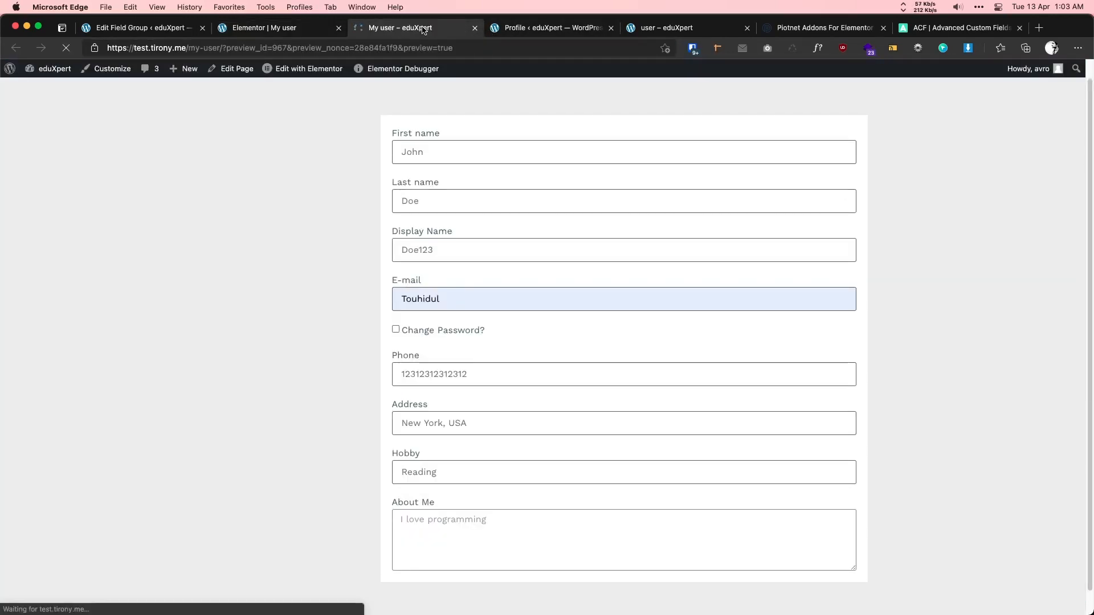
- Compare the front-end preview with the WordPress Profile page
scroll(395, 178, "down", 2)
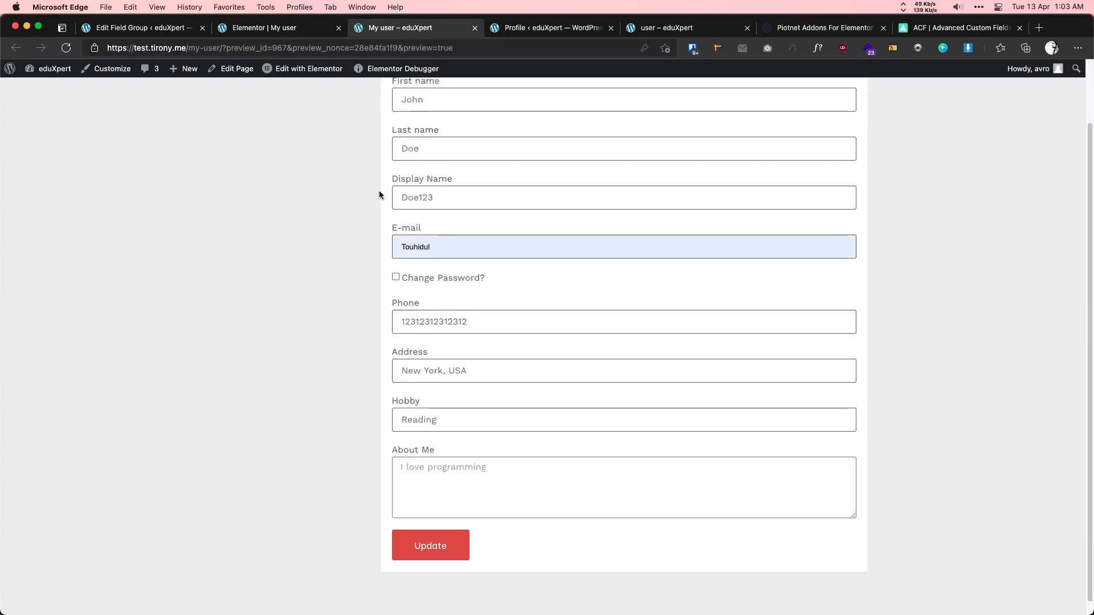
scroll(380, 195, "up", 1)
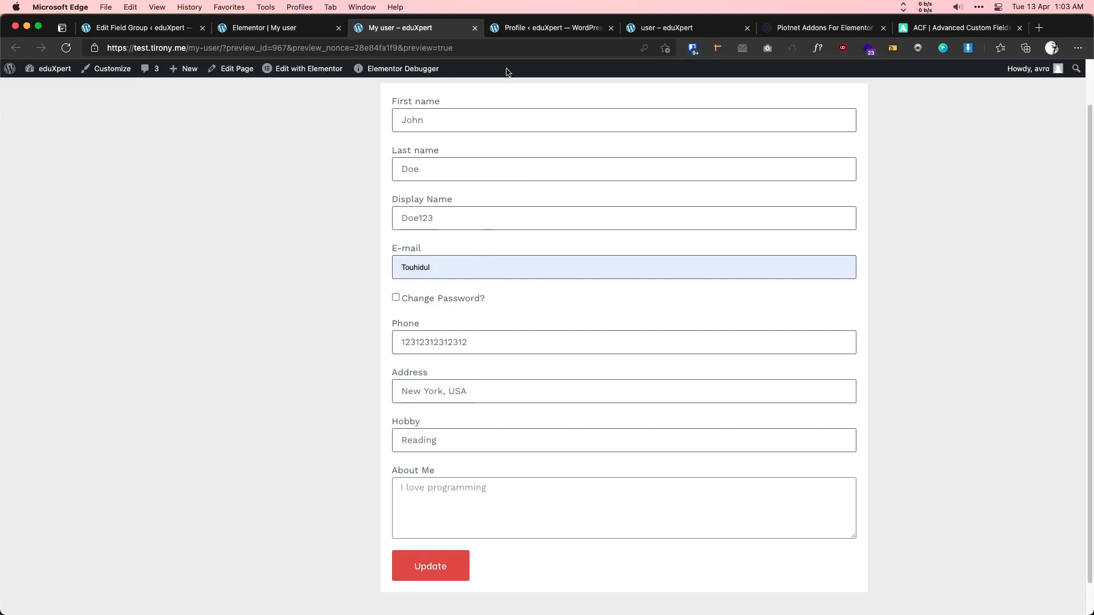
left_click(521, 32)
scroll(274, 257, "up", 10)
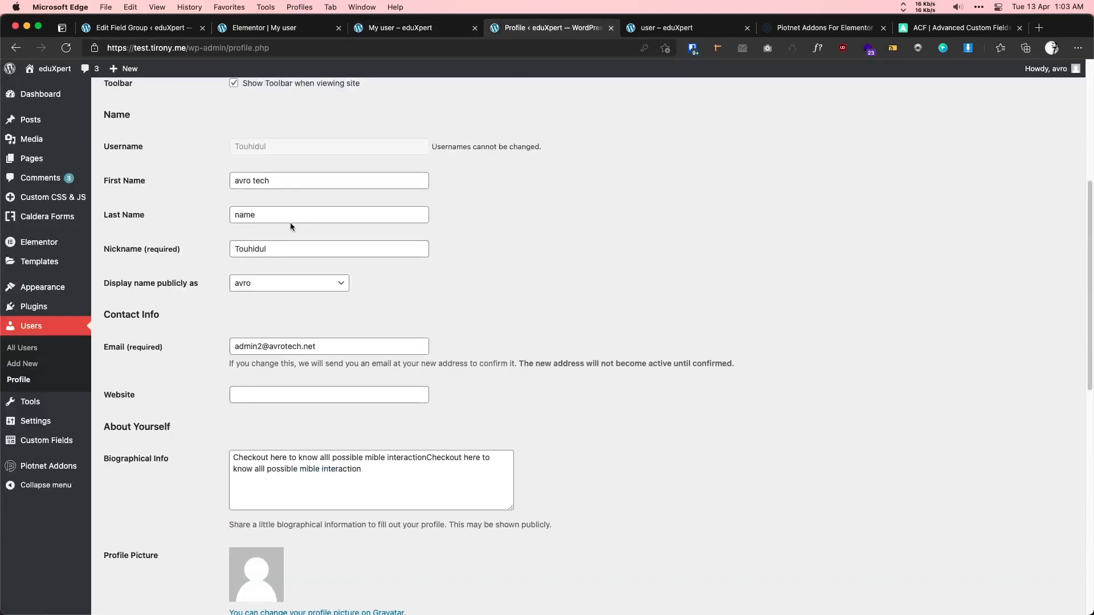
left_click(398, 27)
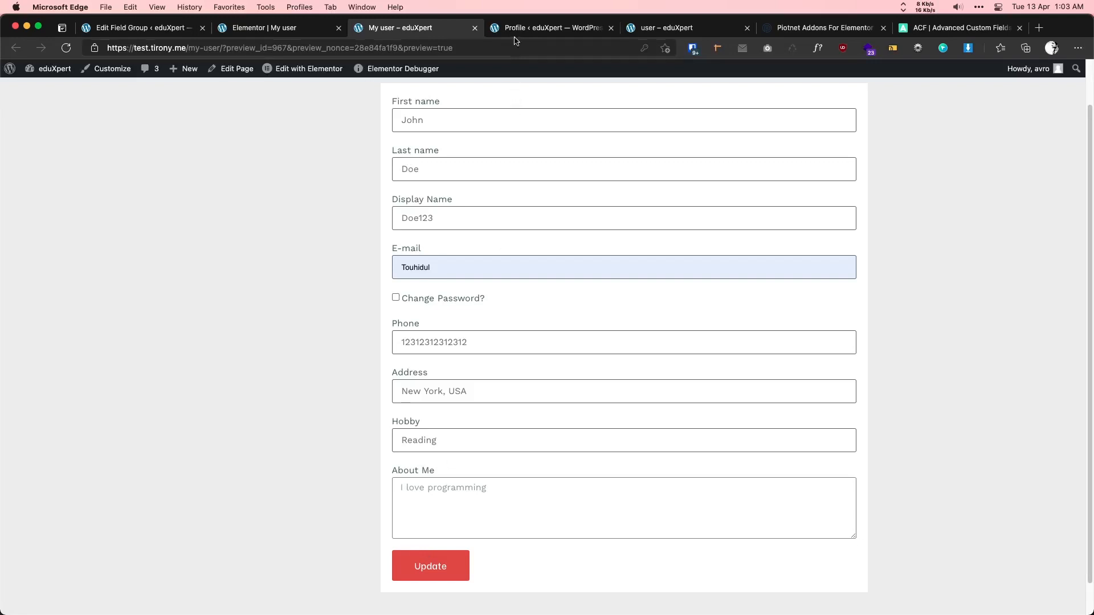
- Back in the editor, review the First name field's shortcode and select the Update button
left_click(264, 28)
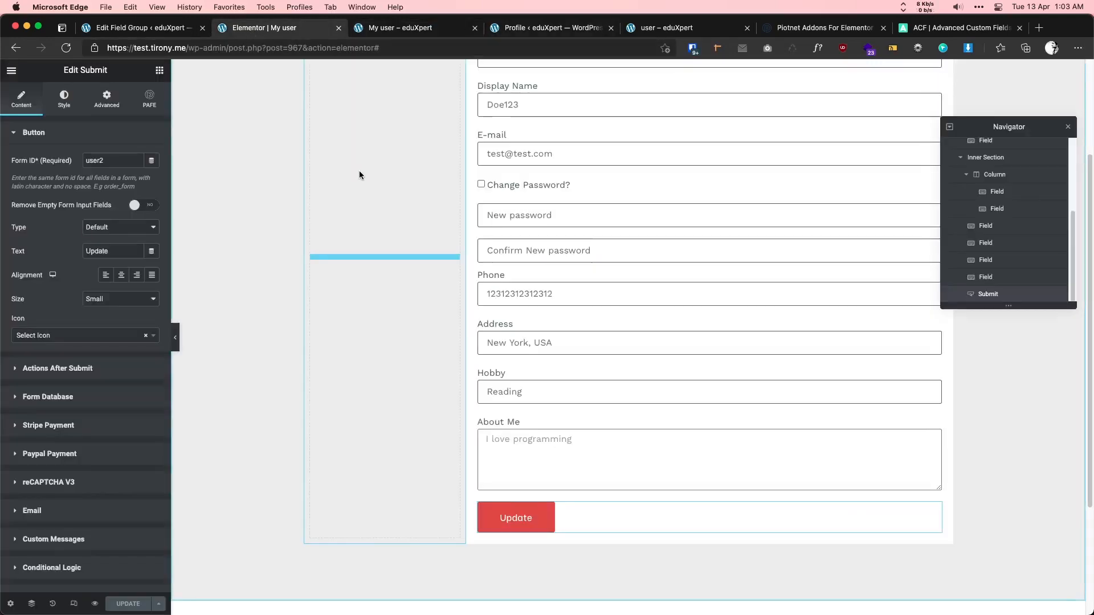
scroll(359, 175, "up", 3)
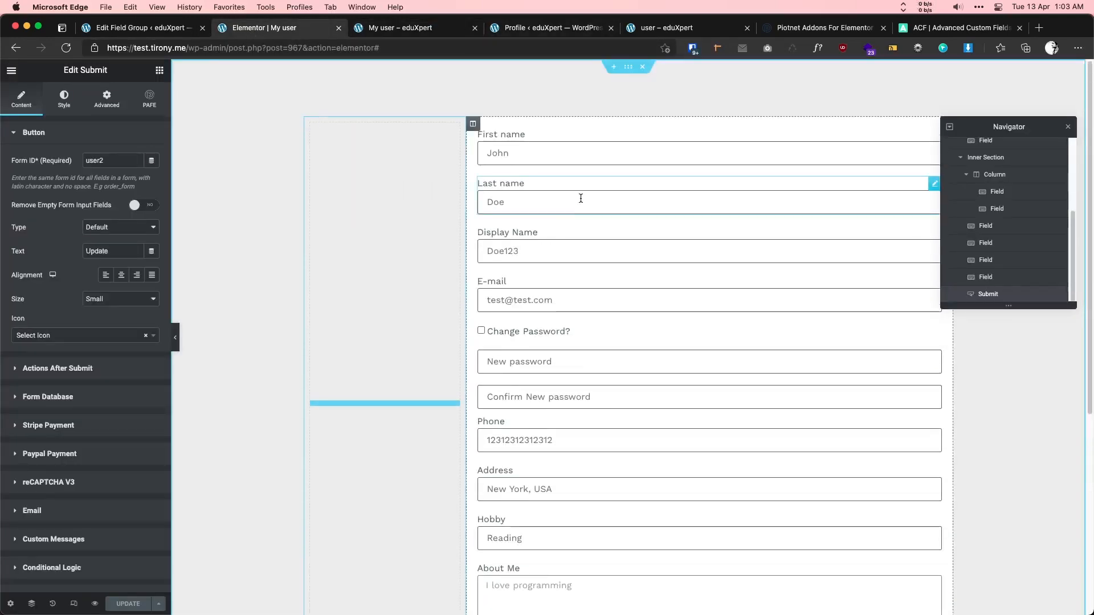
left_click(557, 142)
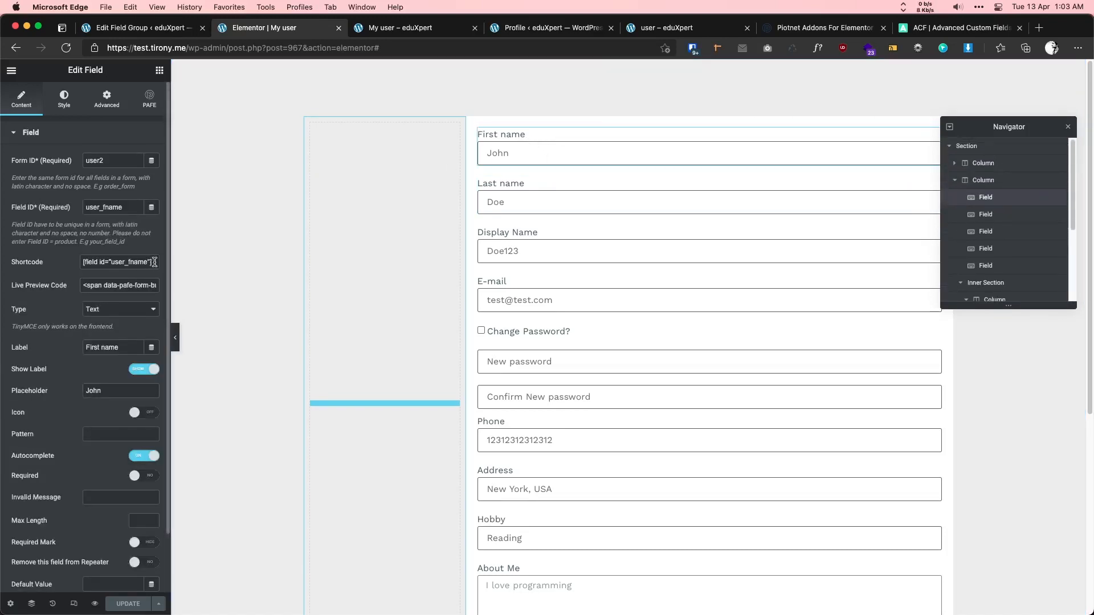
left_click_drag(154, 262, 42, 261)
key("super+c")
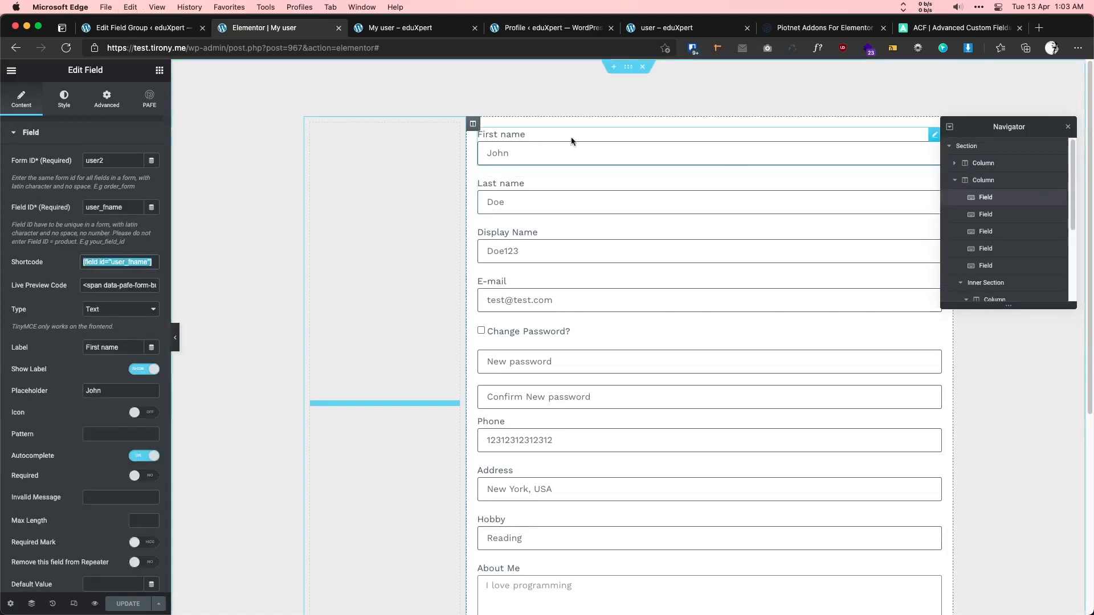
scroll(558, 233, "down", 5)
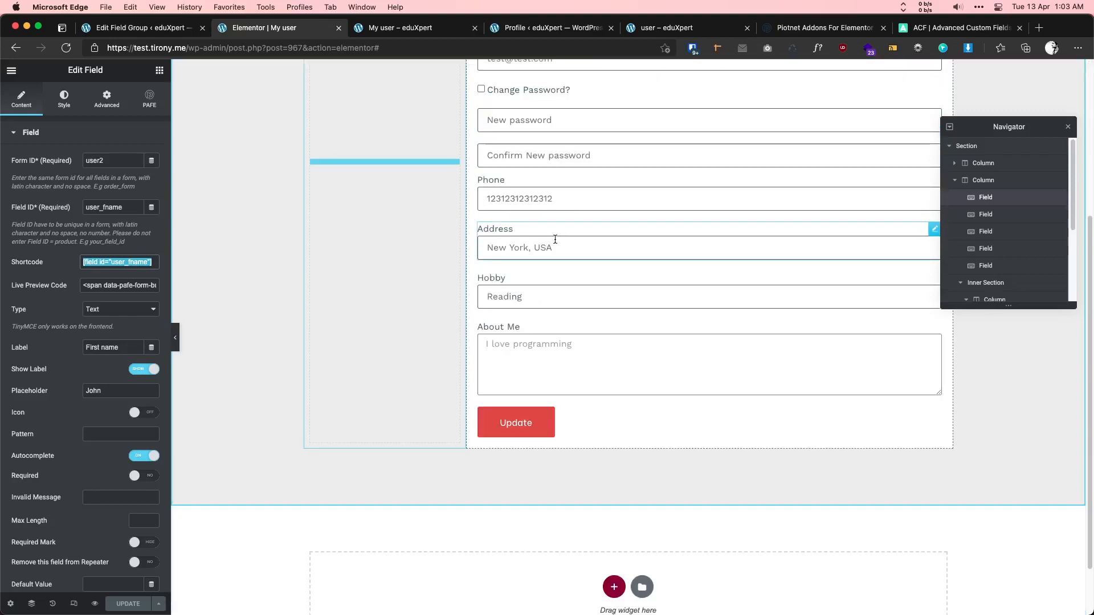
left_click(564, 425)
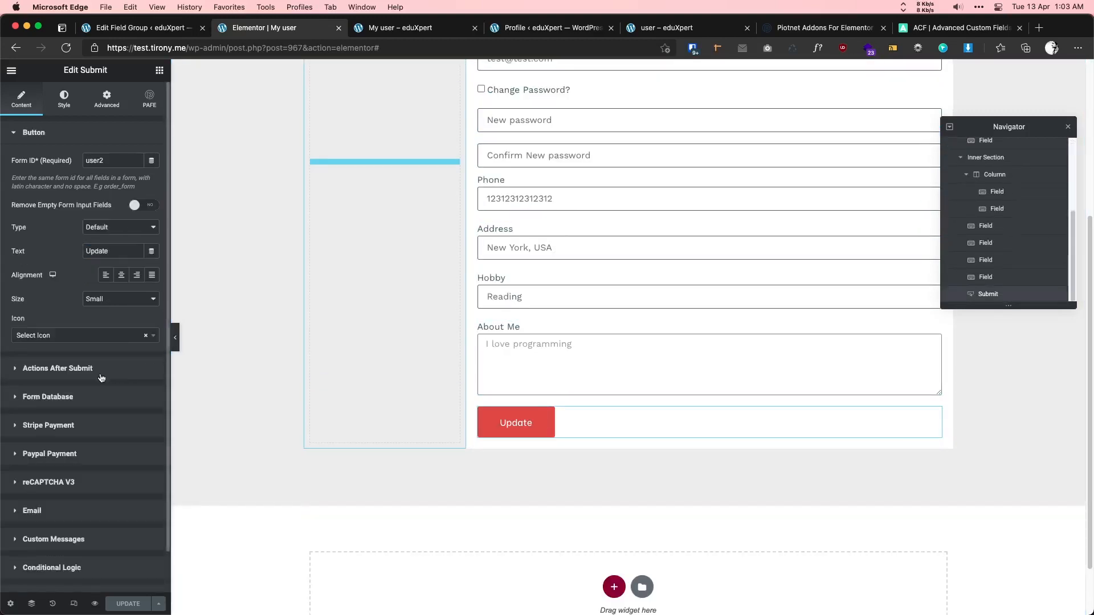
- Replace the Email after-submit action with Update User Profile
left_click(55, 369)
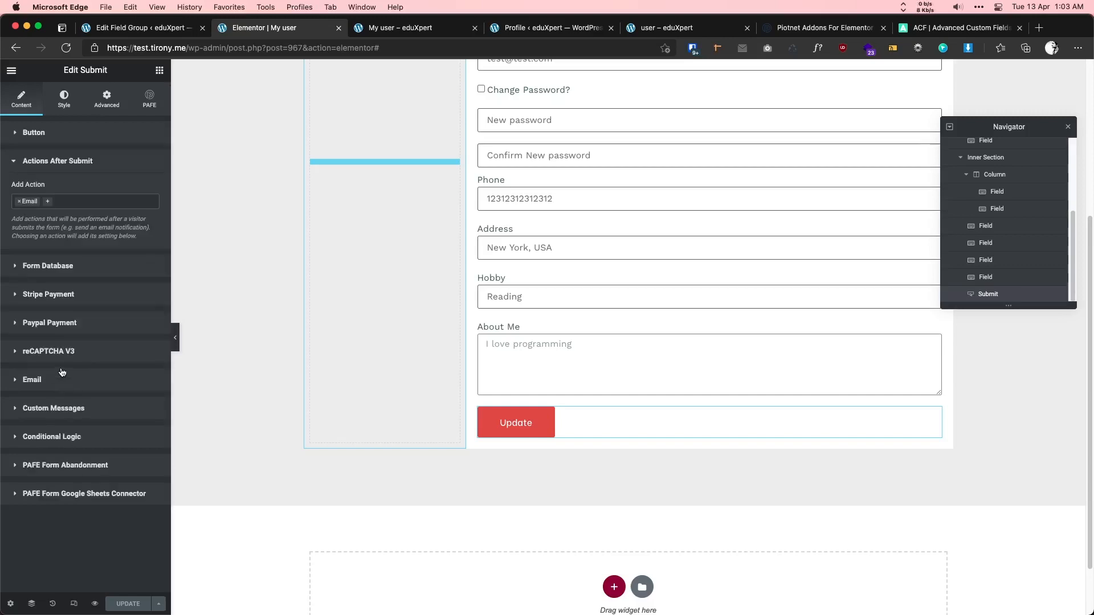
left_click(18, 202)
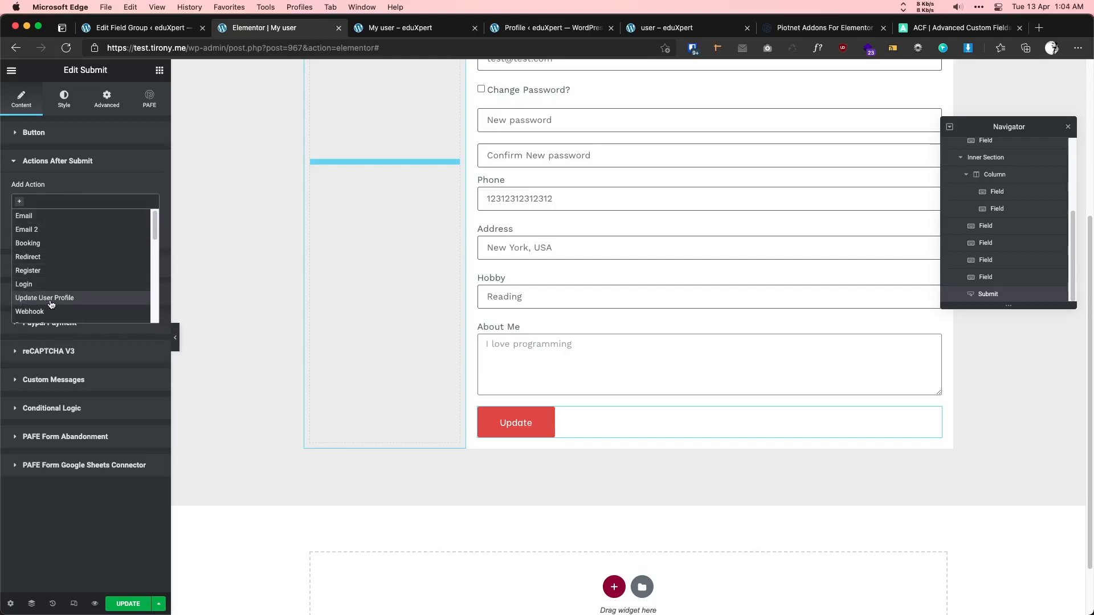
left_click(51, 298)
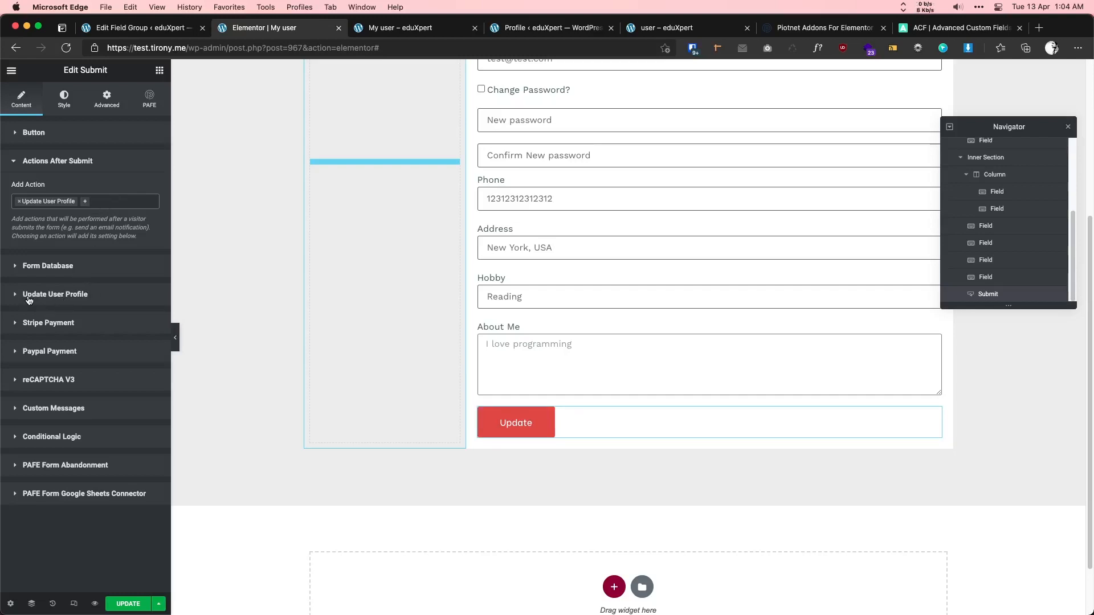
- Add one blank User Meta List item and view the WordPress Profile page
left_click(74, 295)
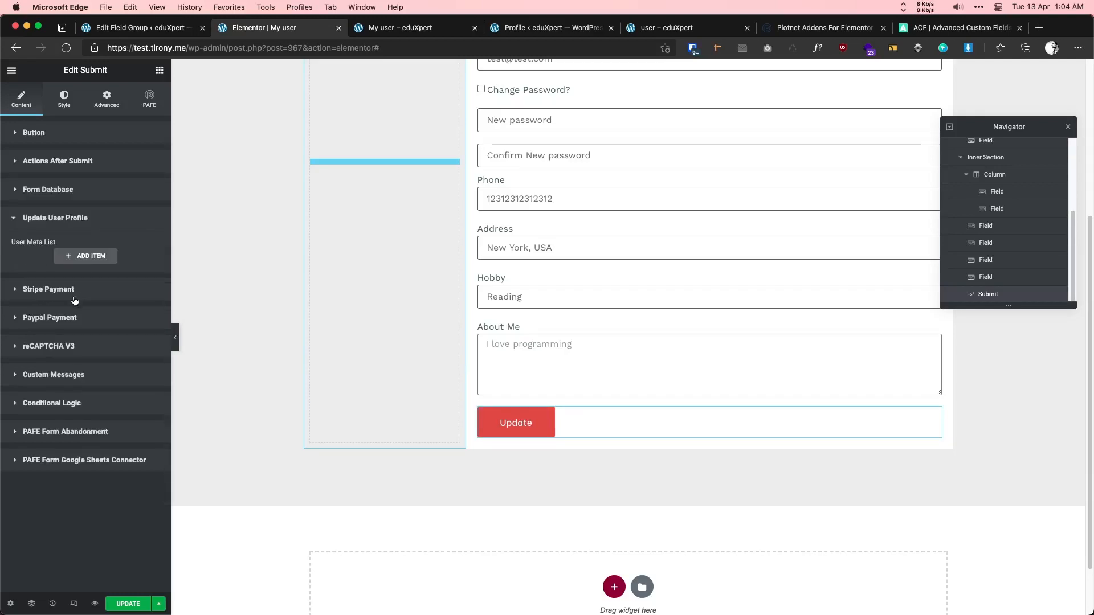
left_click(90, 256)
scroll(449, 289, "up", 2)
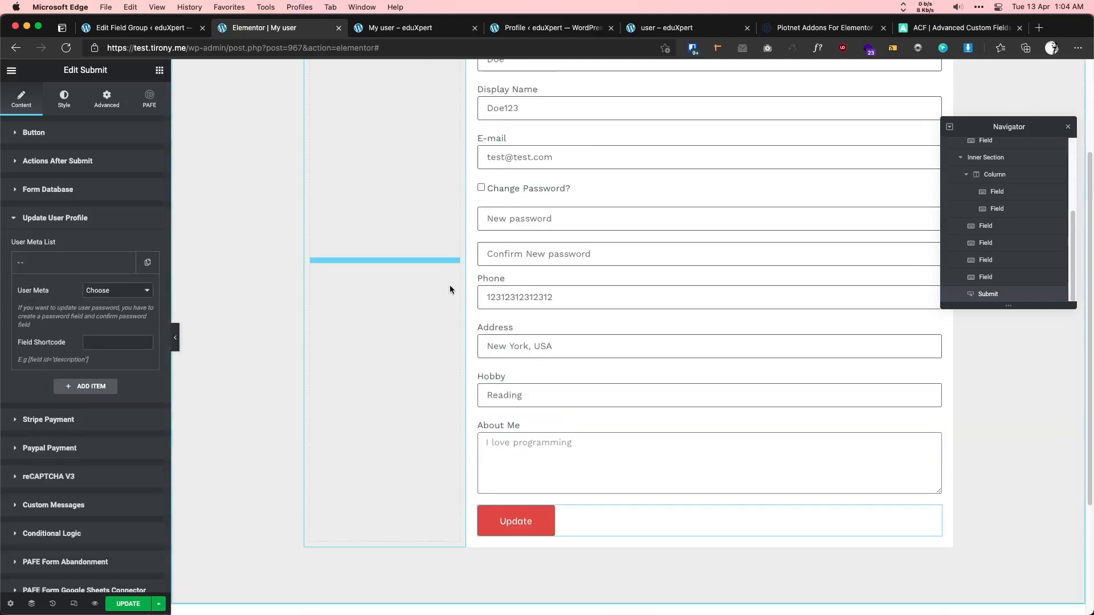
scroll(450, 289, "up", 3)
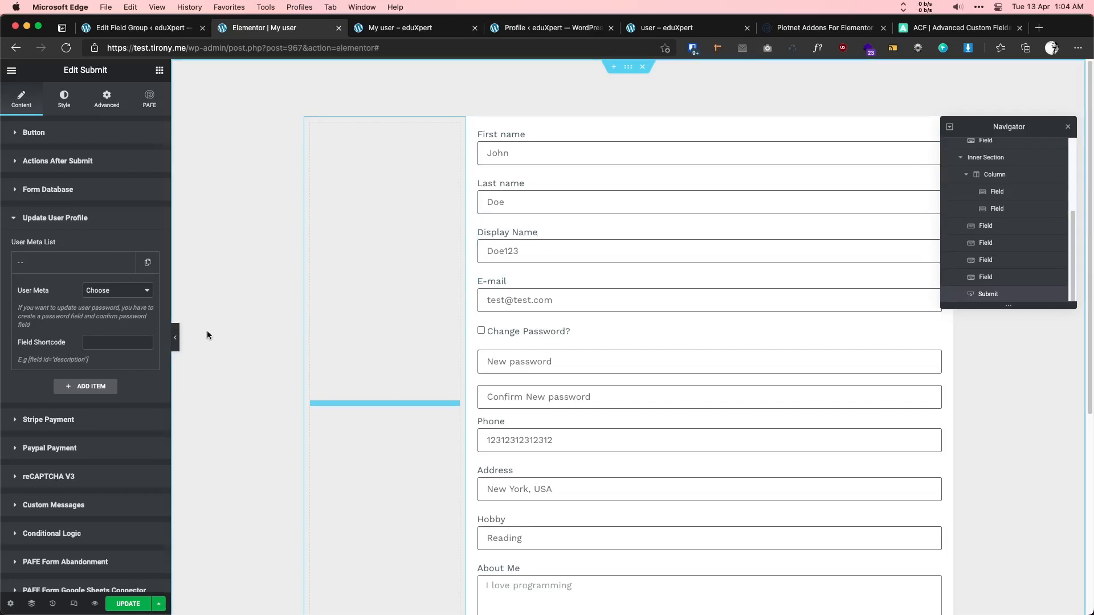
left_click(506, 29)
scroll(276, 283, "up", 2)
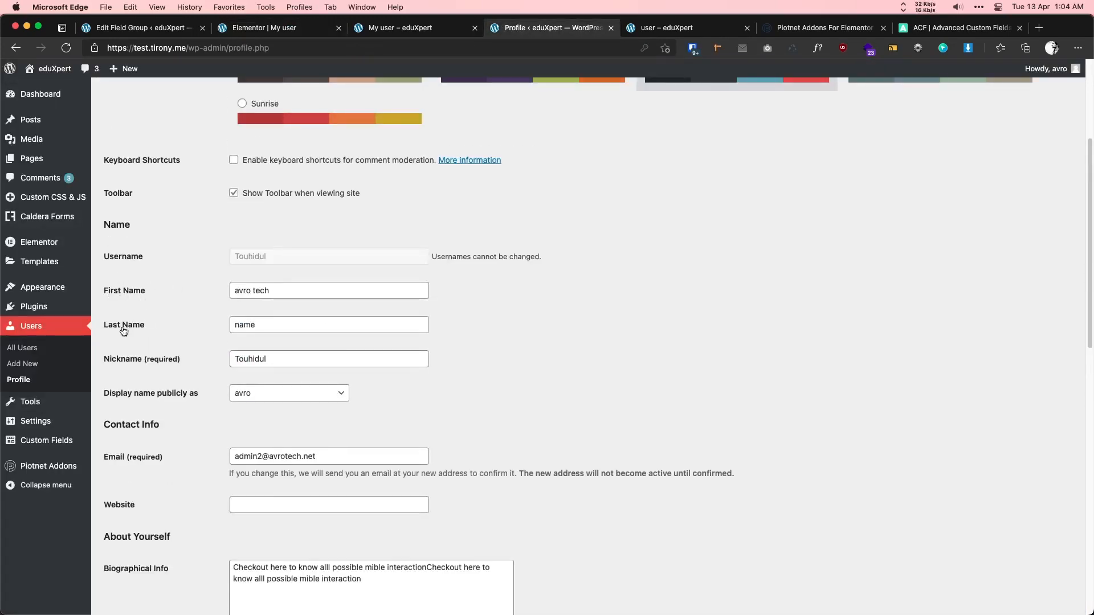
- Map the first user meta entry to First Name with shortcode [field id="user_fname"]
left_click(268, 27)
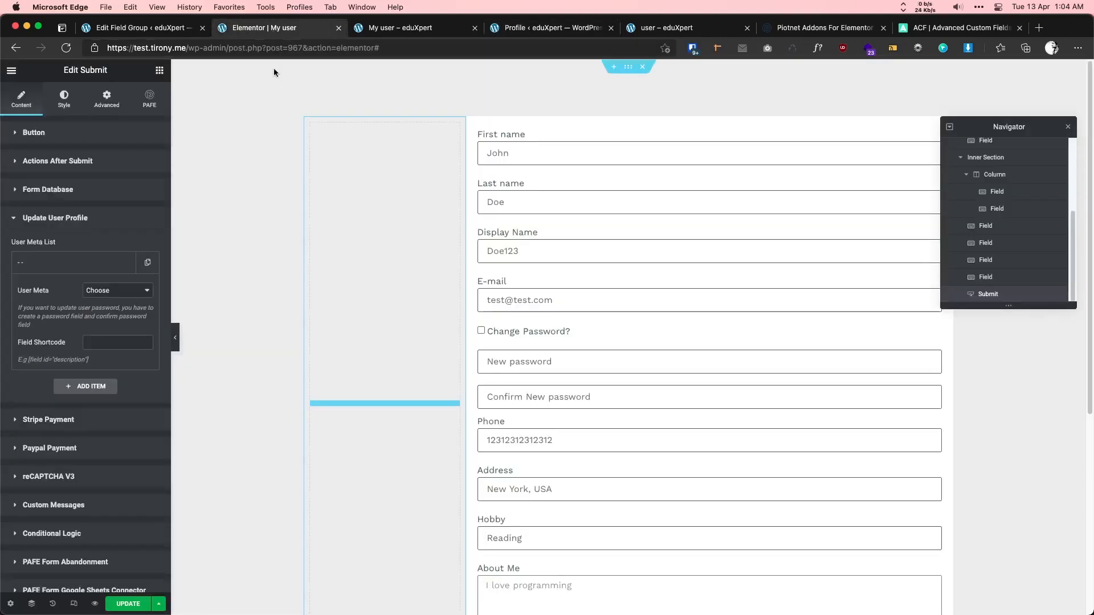
left_click(97, 291)
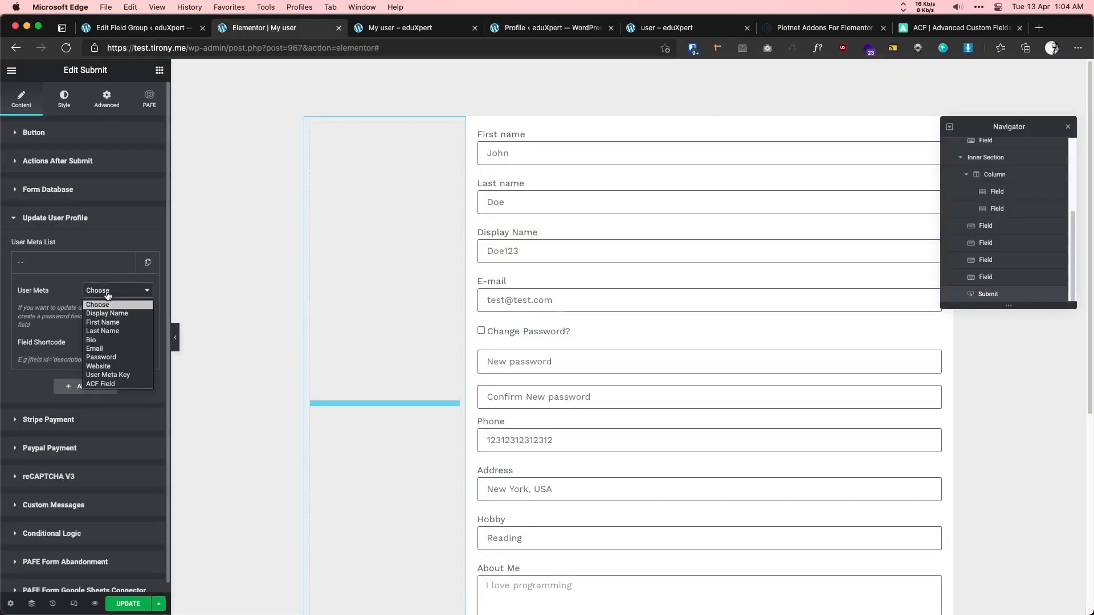
left_click(109, 323)
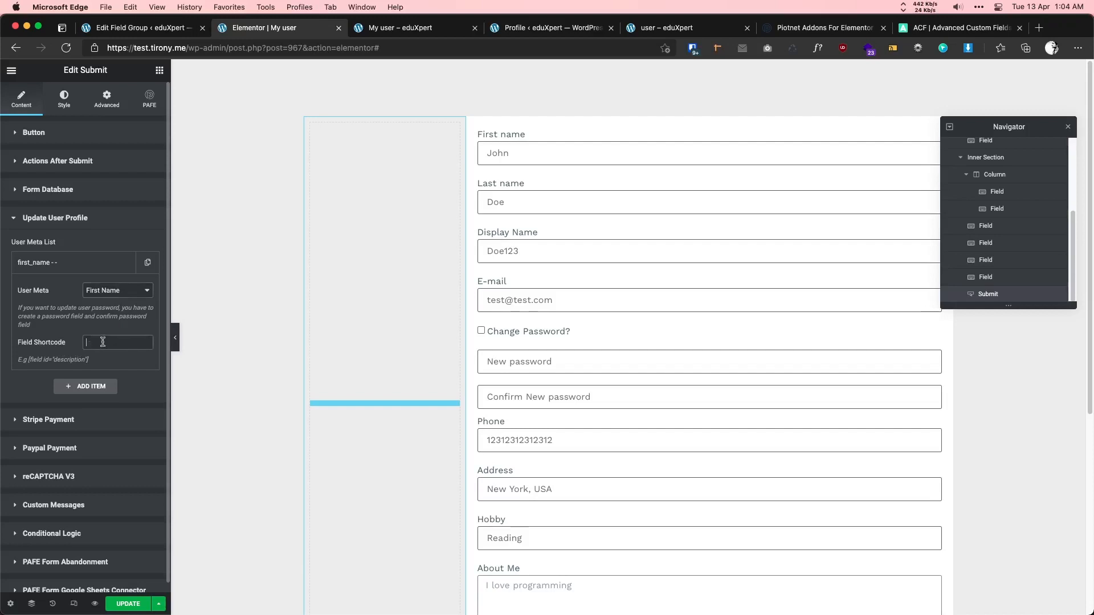
key("super+v")
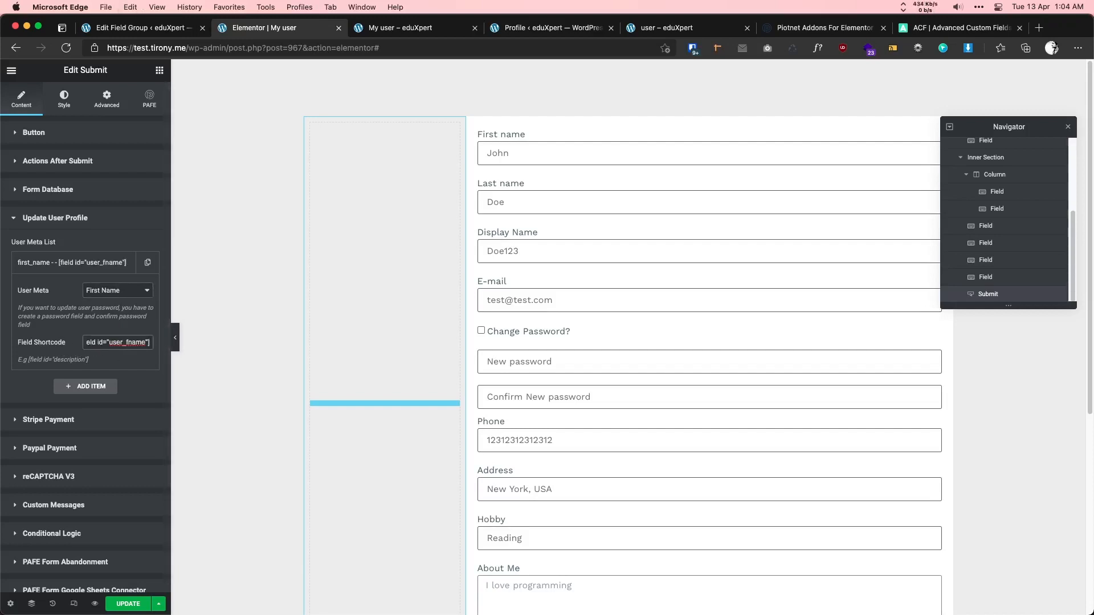
left_click(98, 263)
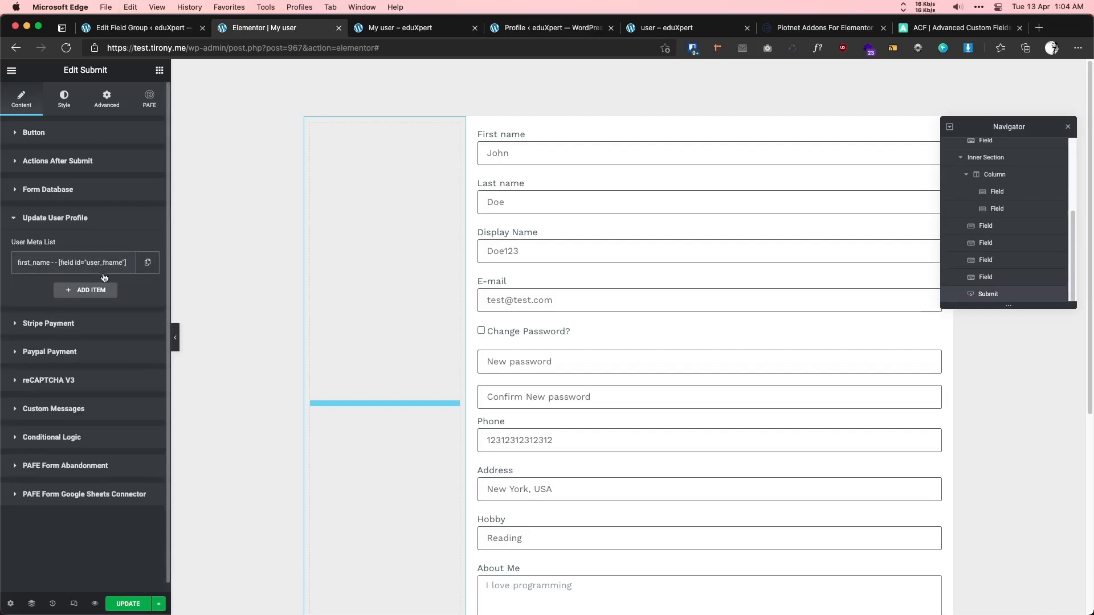
- Copy the Last name field's shortcode from its settings
left_click(563, 189)
double_click(135, 262)
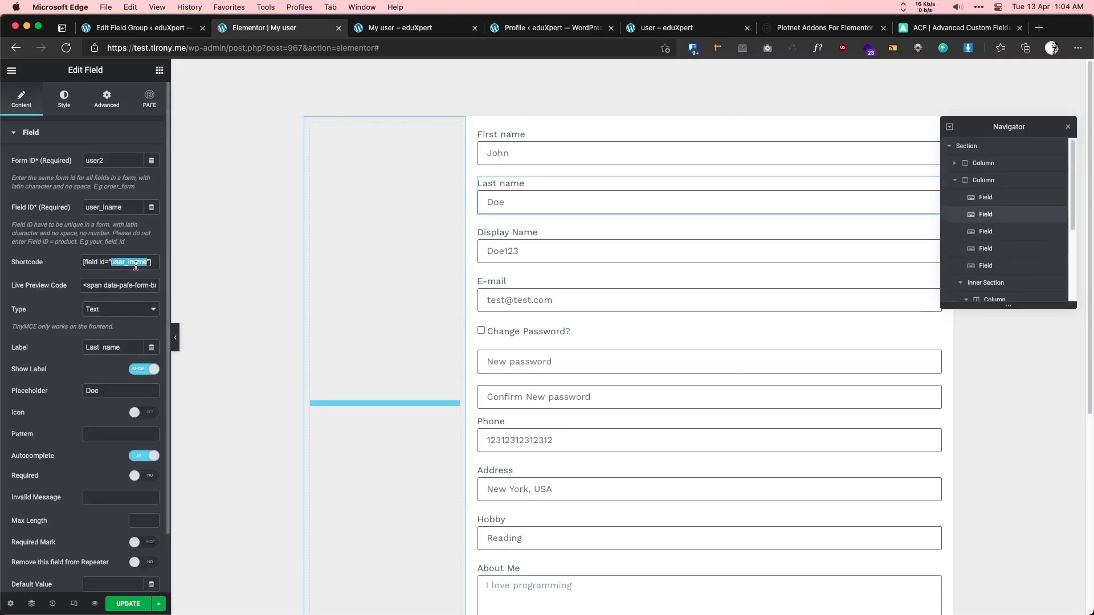
triple_click(135, 262)
key("super+c")
scroll(395, 365, "down", 3)
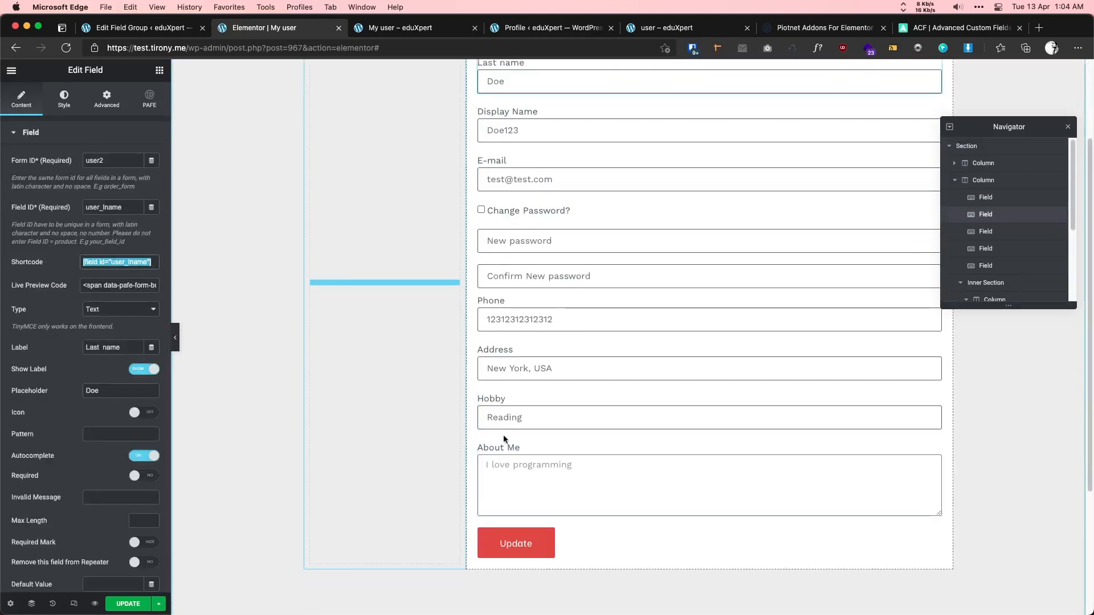
left_click(570, 533)
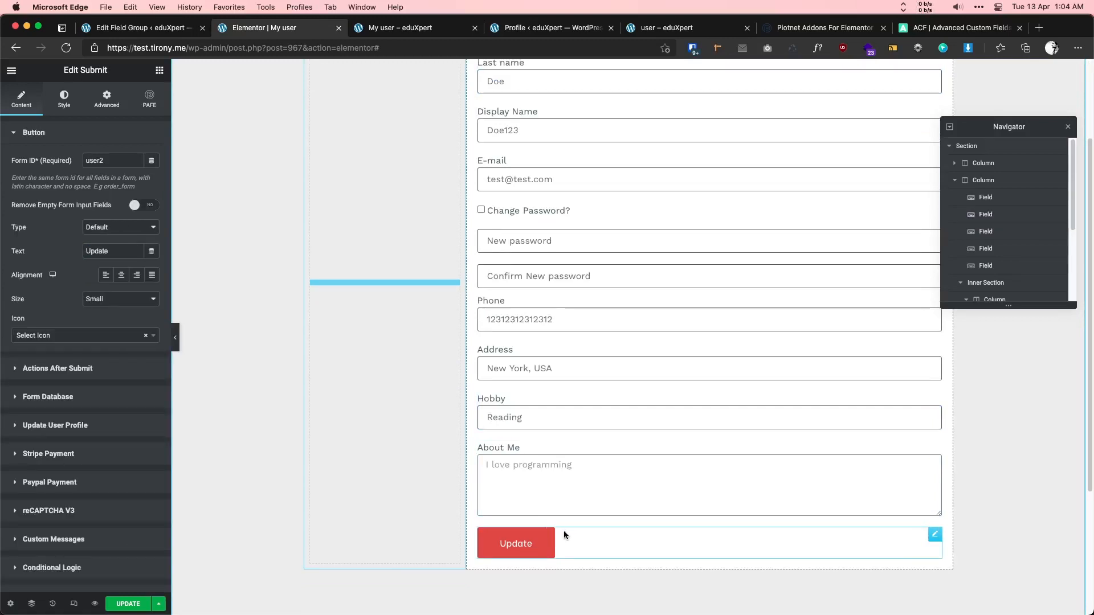
- Duplicate the first_name entry and set the copy to Last Name with [field id="user_lname"]
left_click(82, 428)
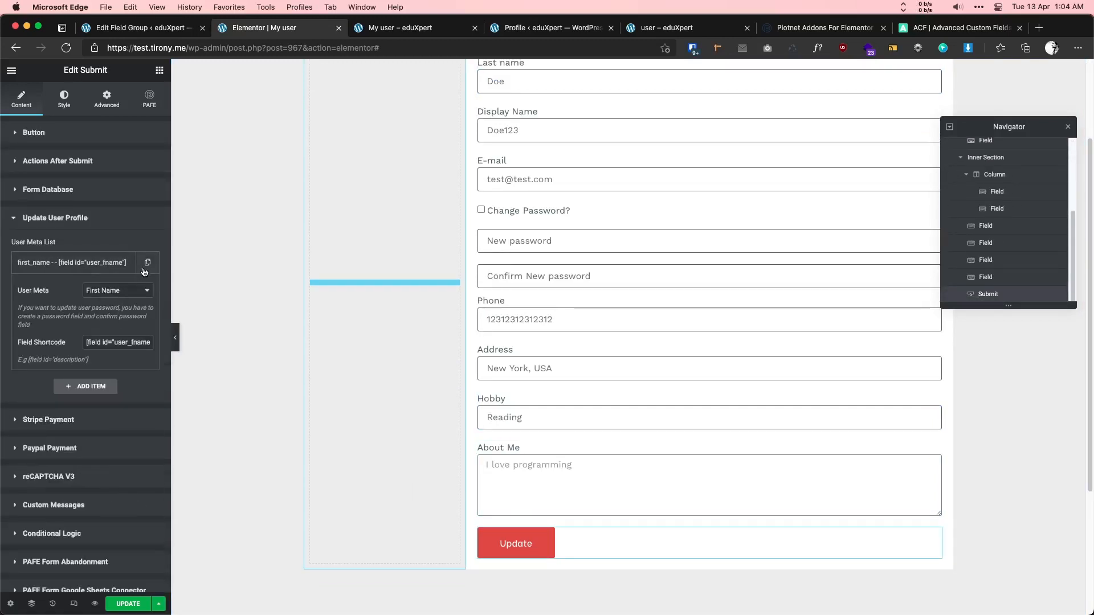
left_click(125, 262)
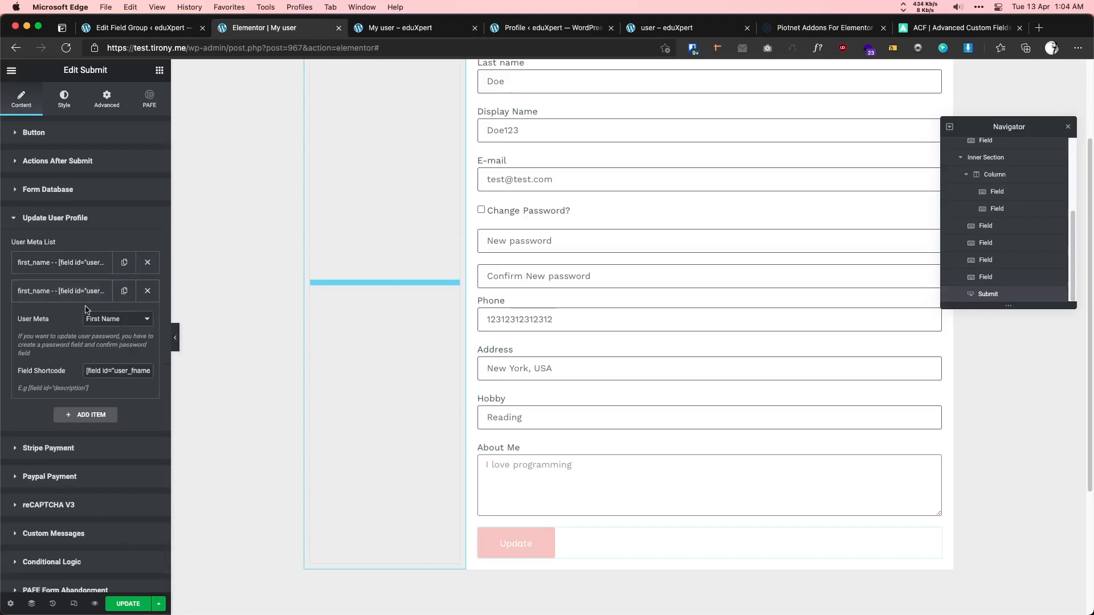
left_click(117, 318)
left_click(114, 361)
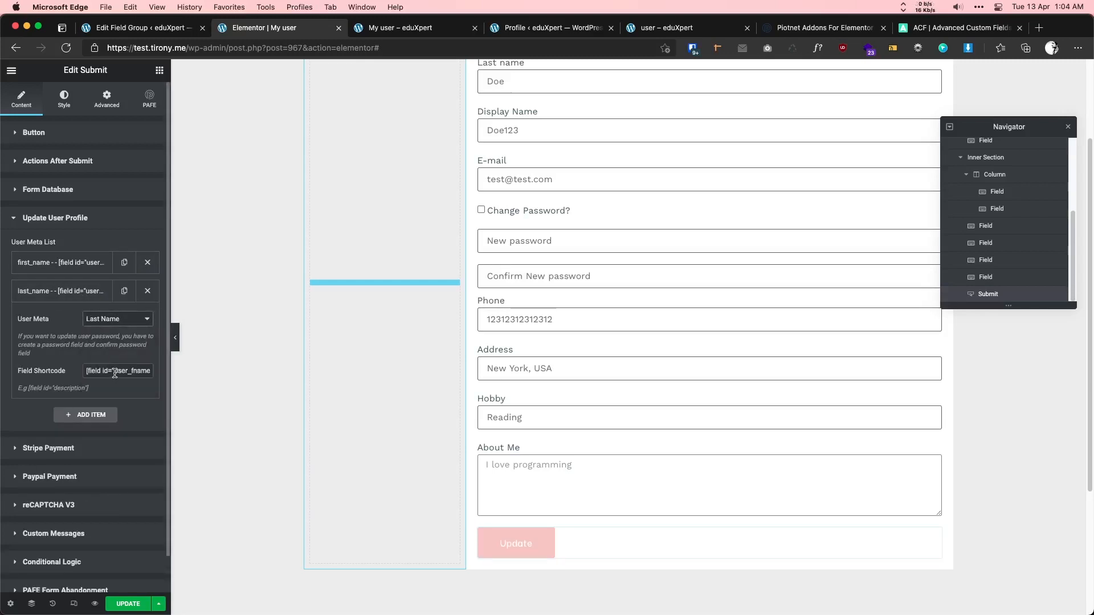
triple_click(115, 374)
key("super+v")
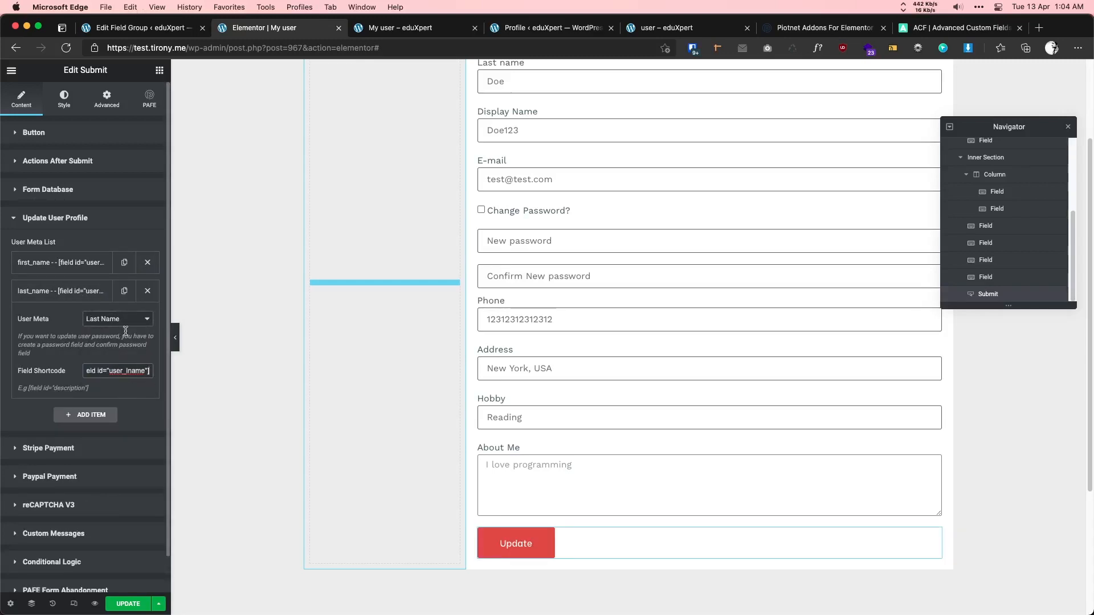
scroll(445, 391, "up", 2)
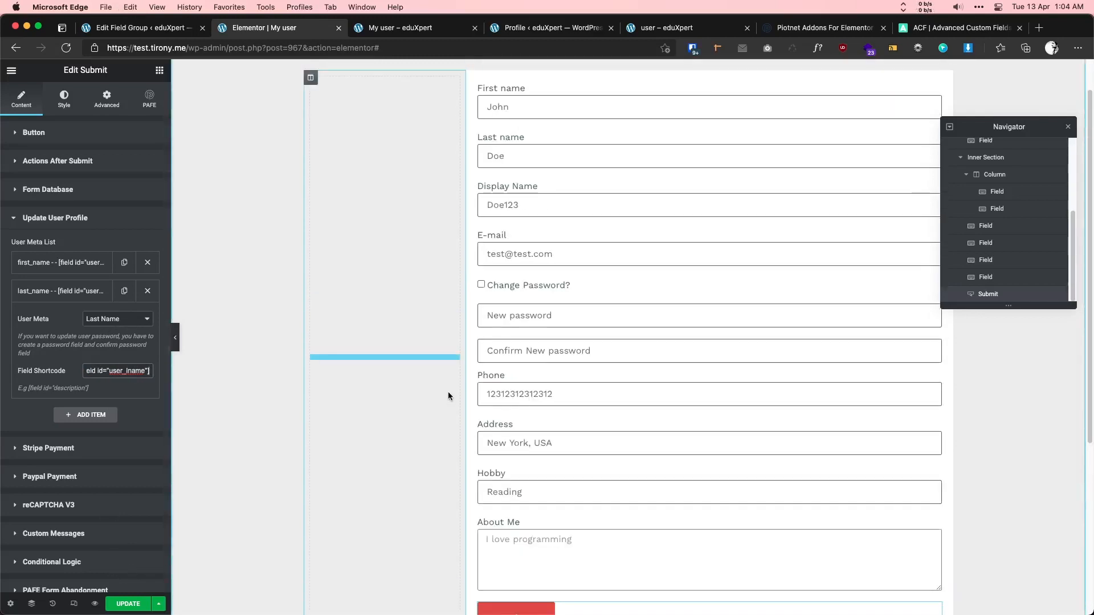
- Duplicate the last_name entry and map it to Display Name with the user_dname shortcode
left_click(553, 190)
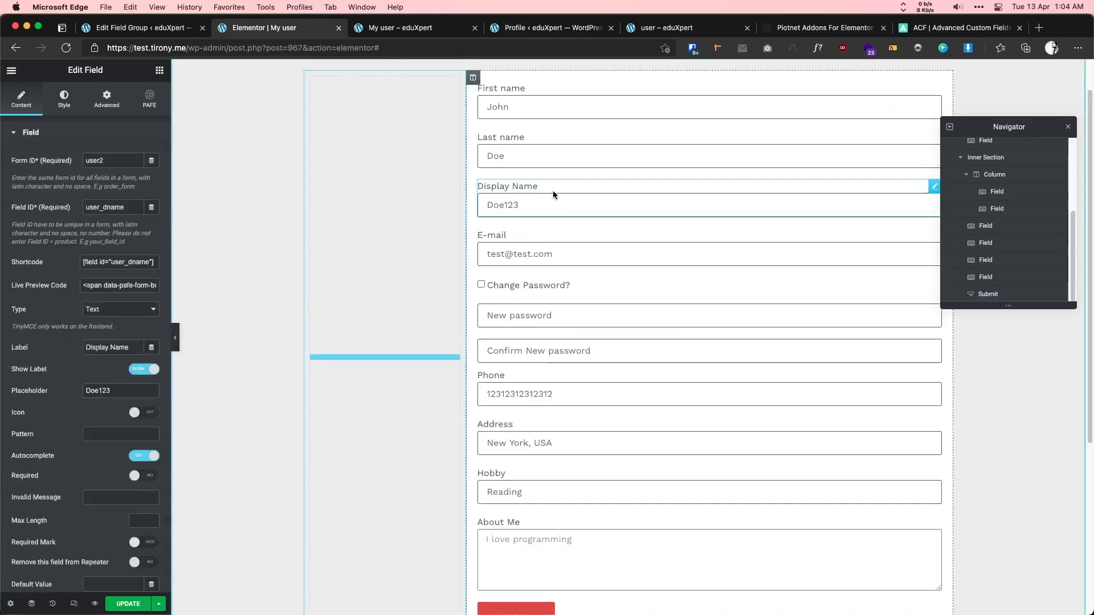
left_click(111, 260)
key("super+c")
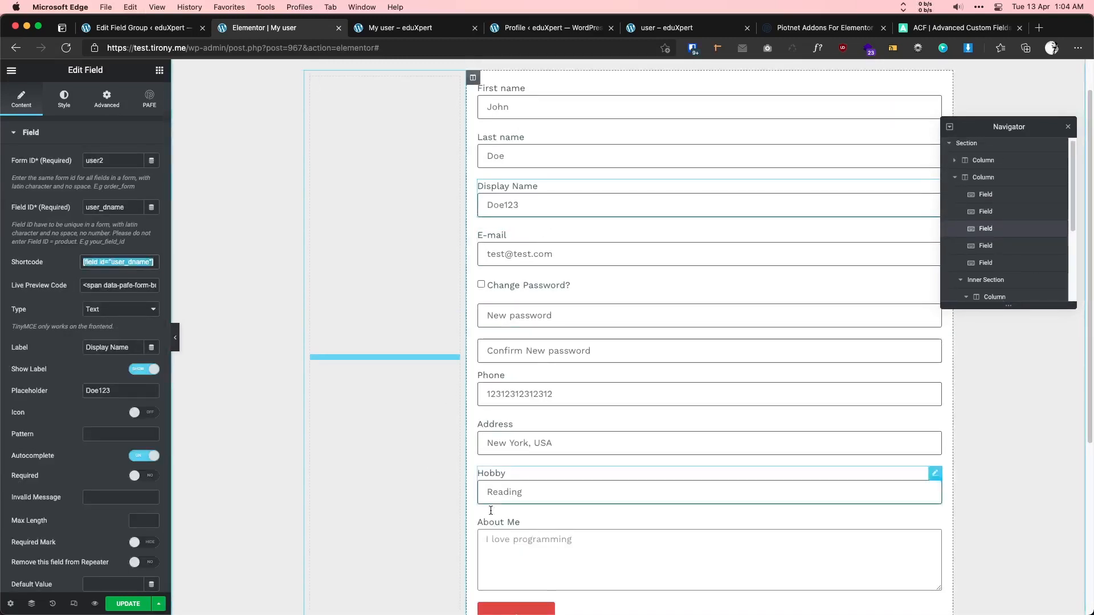
scroll(561, 512, "down", 1)
left_click(577, 594)
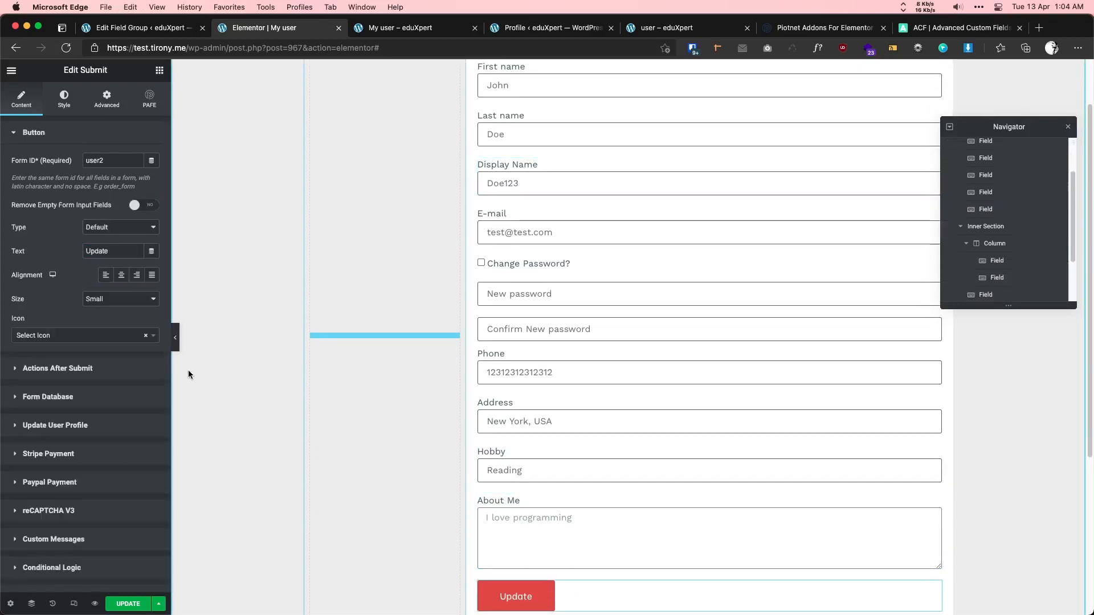
left_click(81, 431)
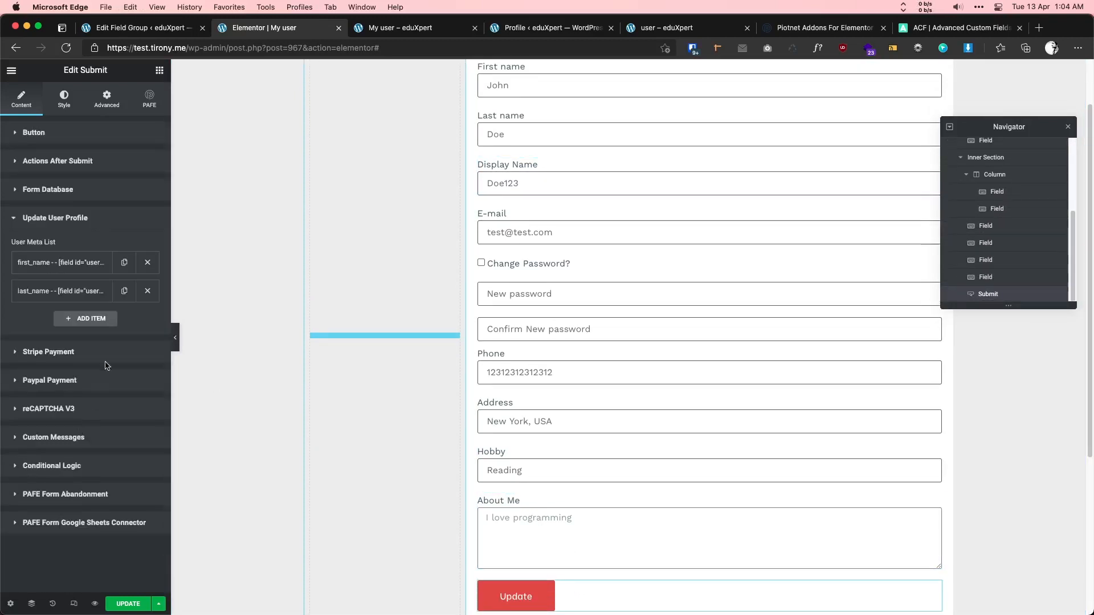
left_click(123, 293)
left_click(82, 319)
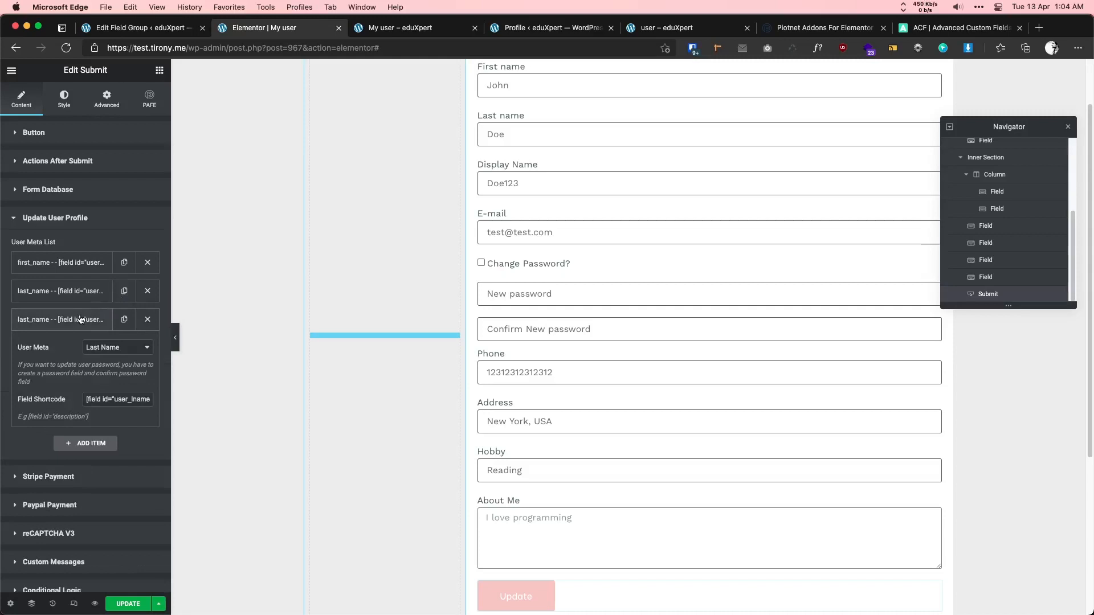
left_click(116, 350)
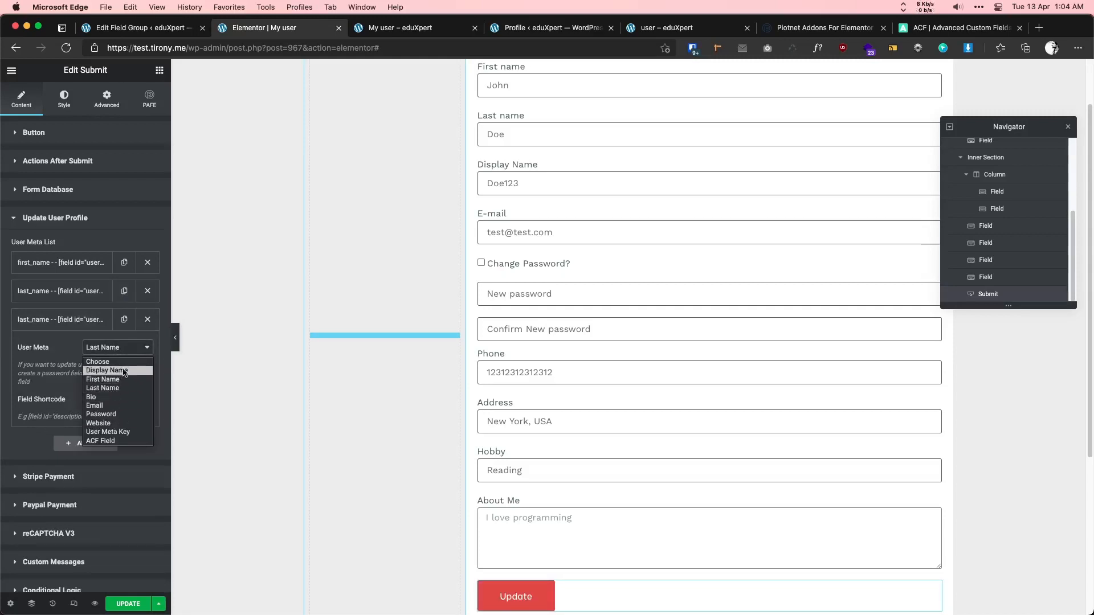
left_click(114, 370)
triple_click(118, 401)
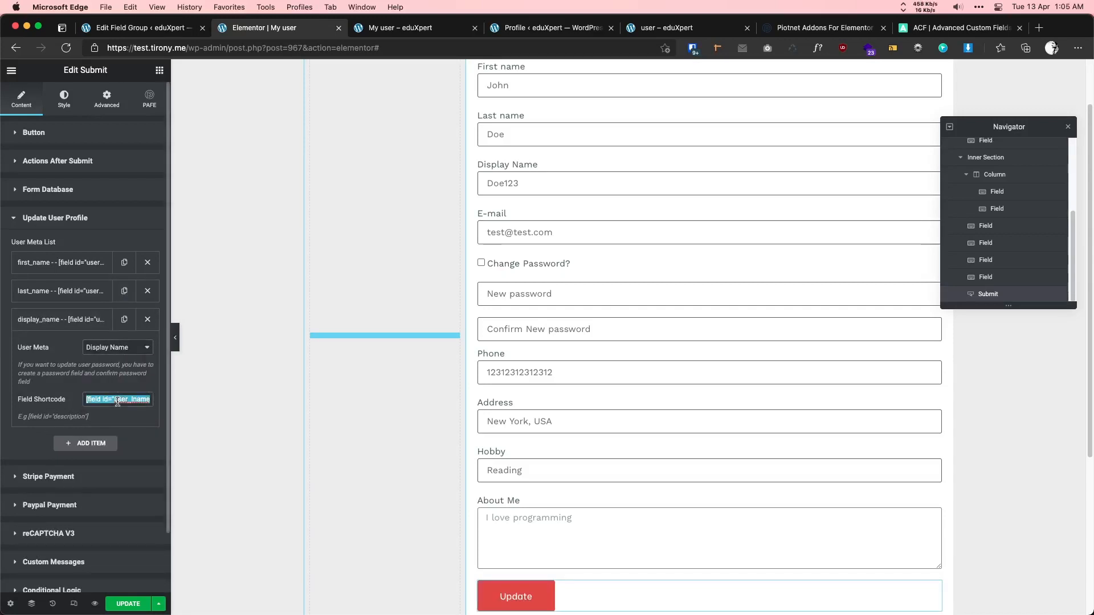
key("super+v")
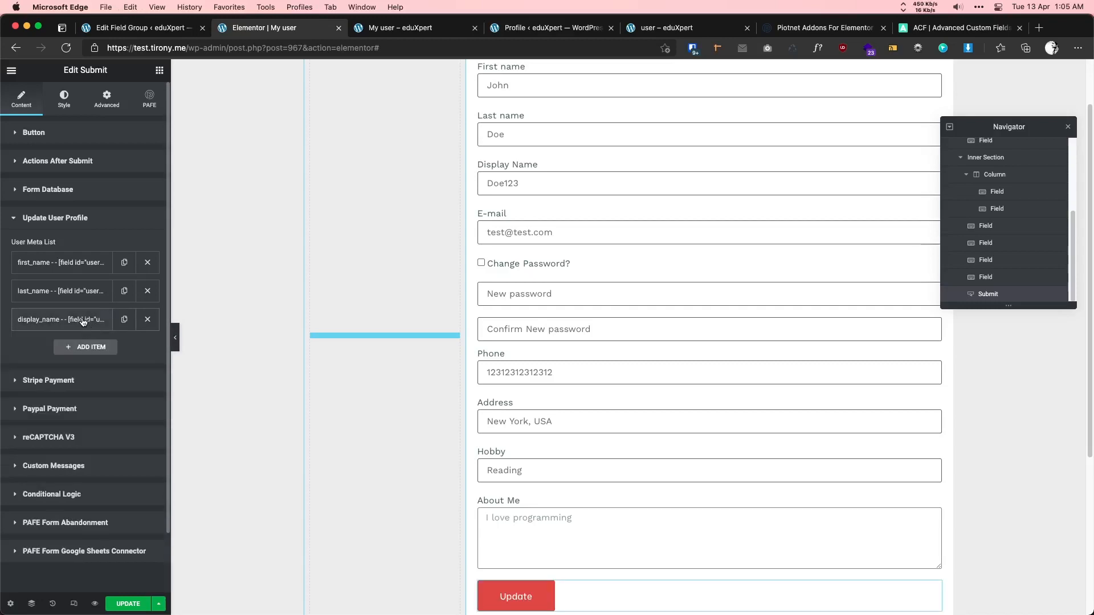
- Add a fourth mapping by duplicating display_name, and copy the E-mail field's shortcode
left_click(84, 320)
left_click(125, 320)
left_click(95, 344)
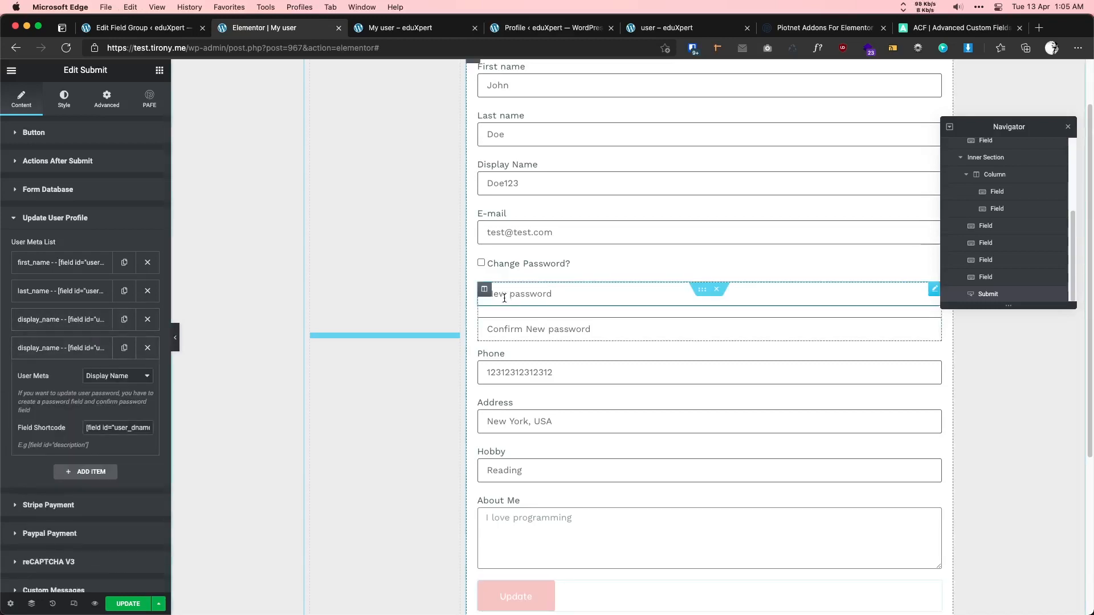
left_click(530, 248)
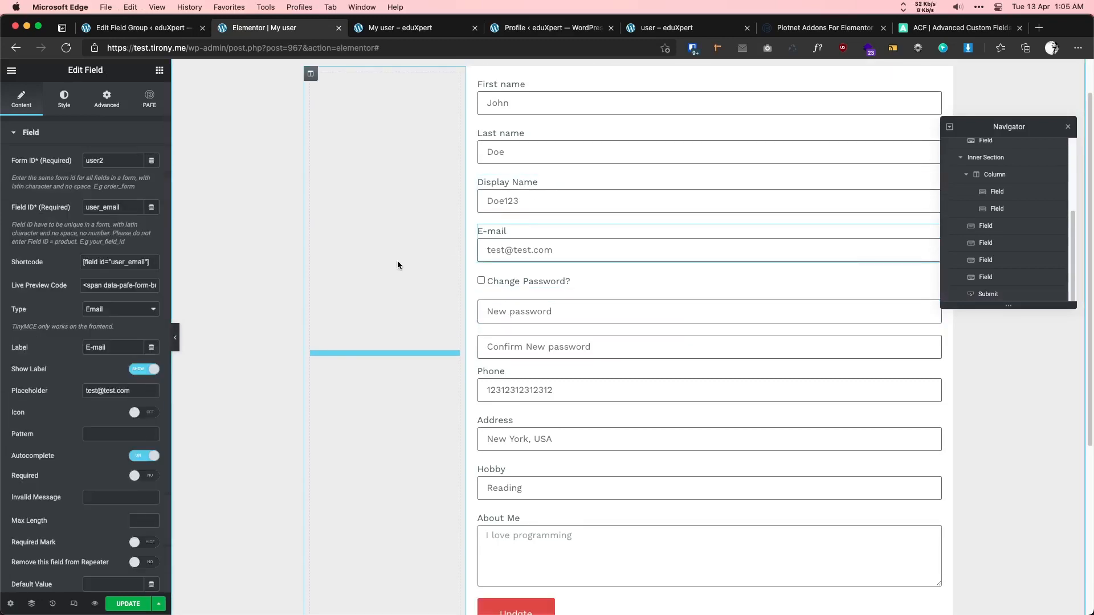
left_click(110, 260)
key("super+c")
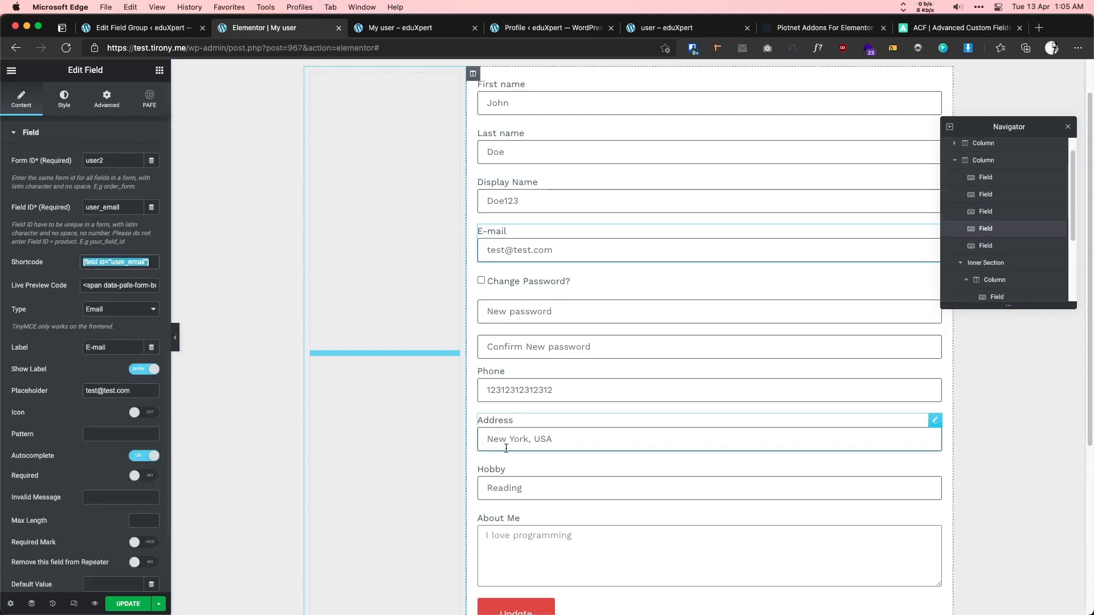
scroll(713, 456, "down", 1)
- Set the fourth mapping's User Meta to Email with the user_email shortcode
left_click(575, 587)
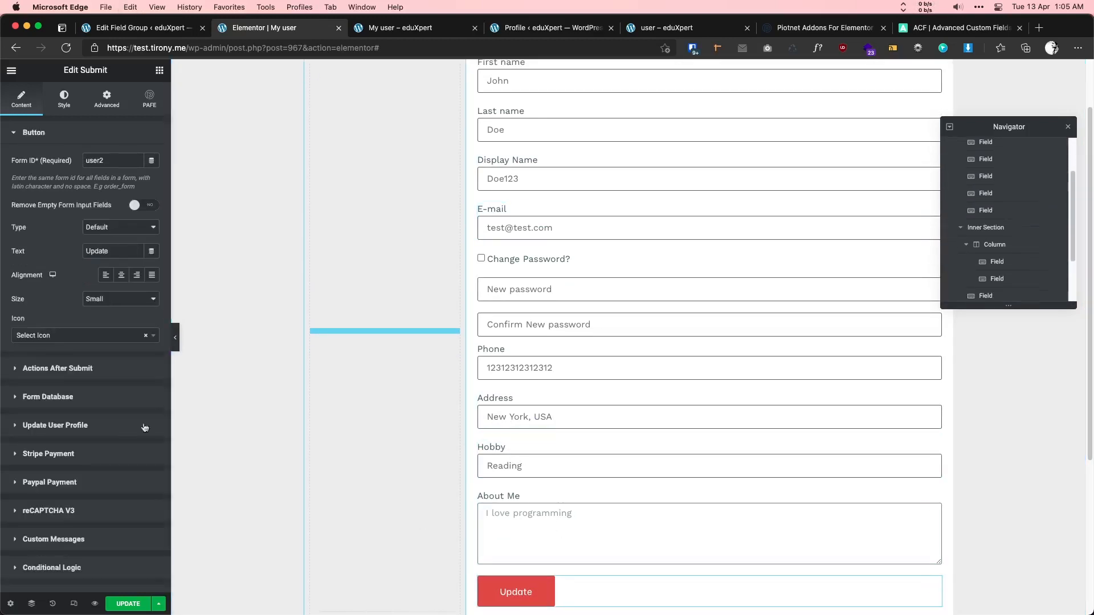
left_click(54, 483)
left_click(74, 349)
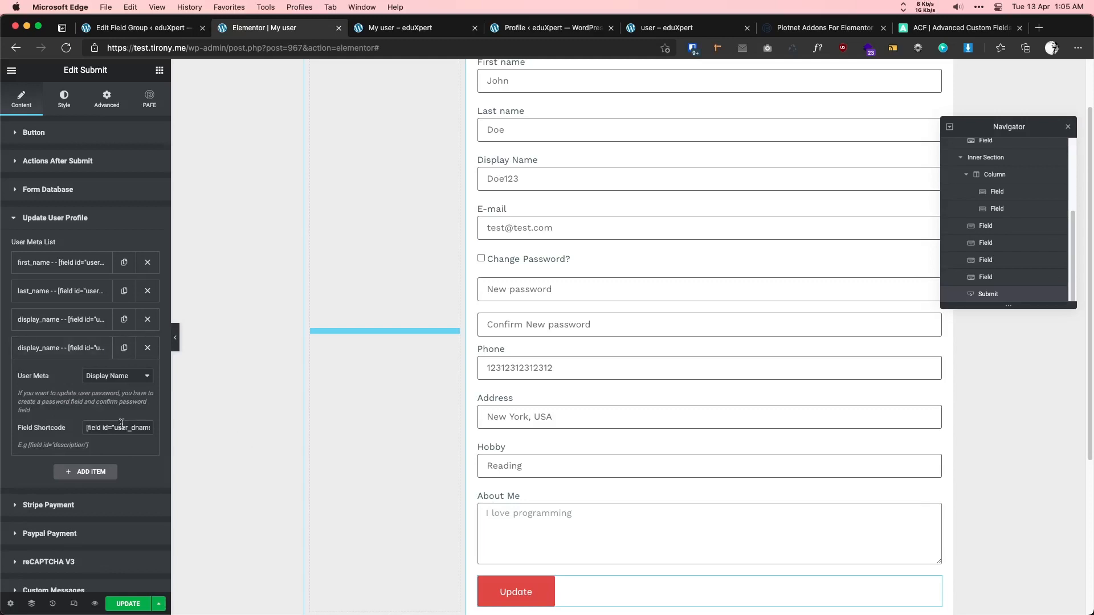
left_click(117, 376)
left_click(107, 431)
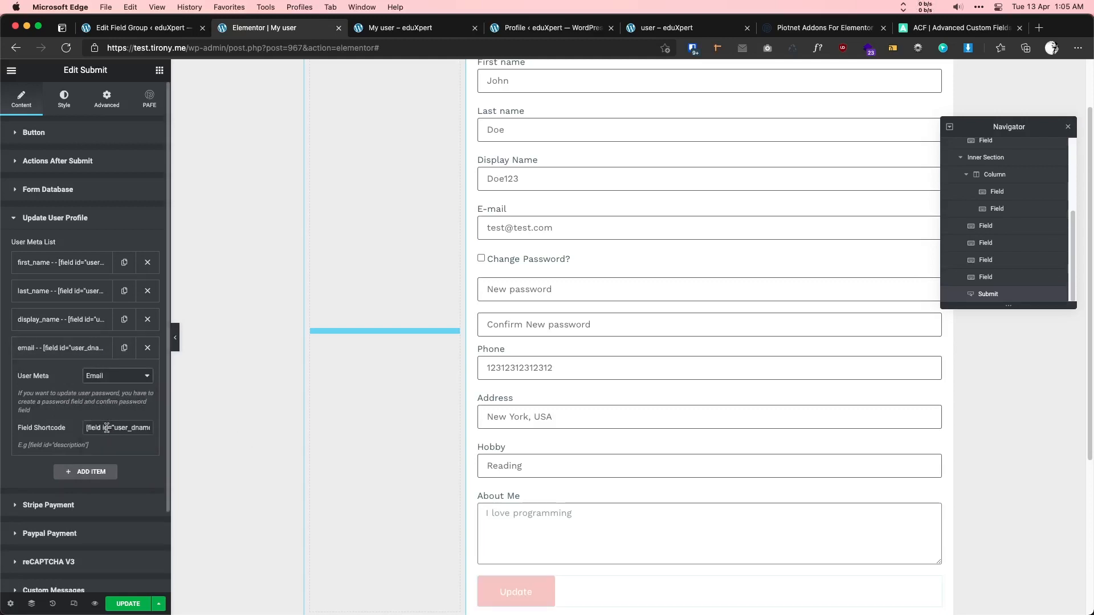
triple_click(106, 427)
key("super+v")
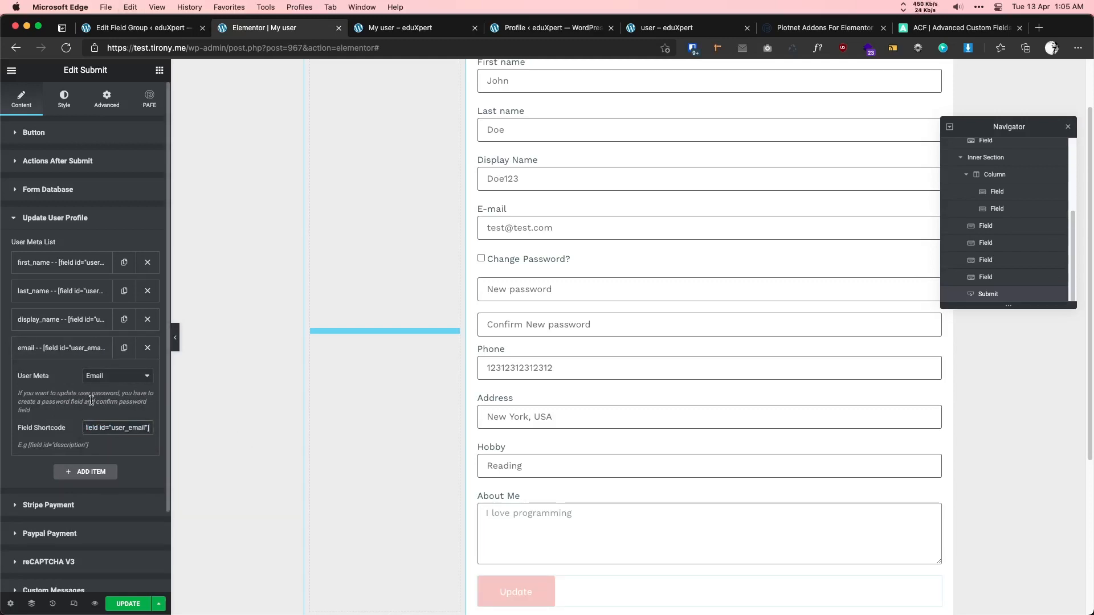
left_click(77, 349)
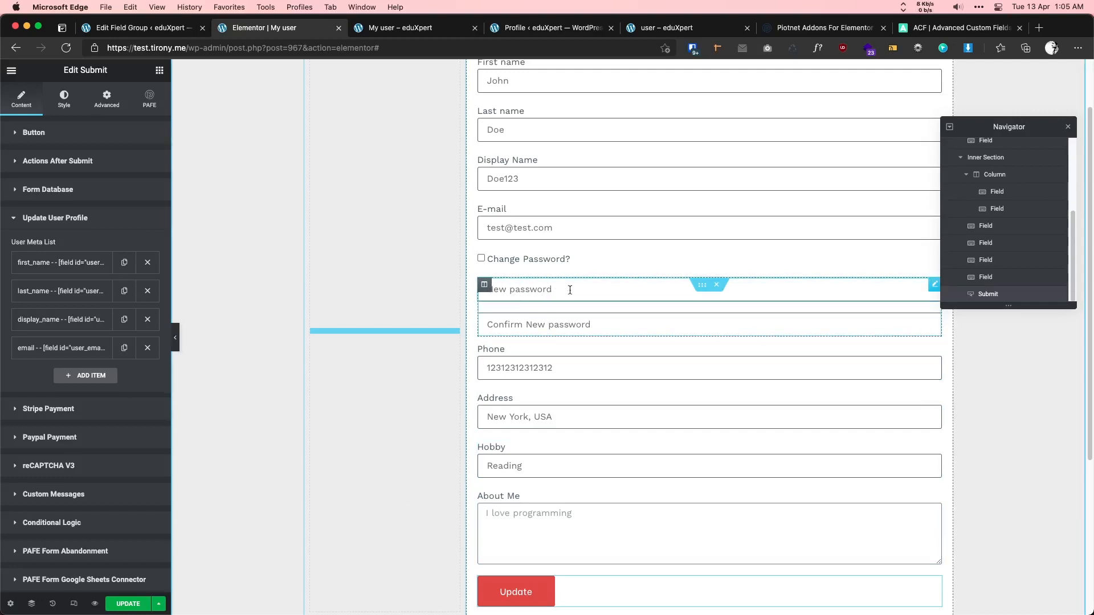
- Add a fifth user meta item set to Password with the user_pass1 shortcode
left_click(547, 291)
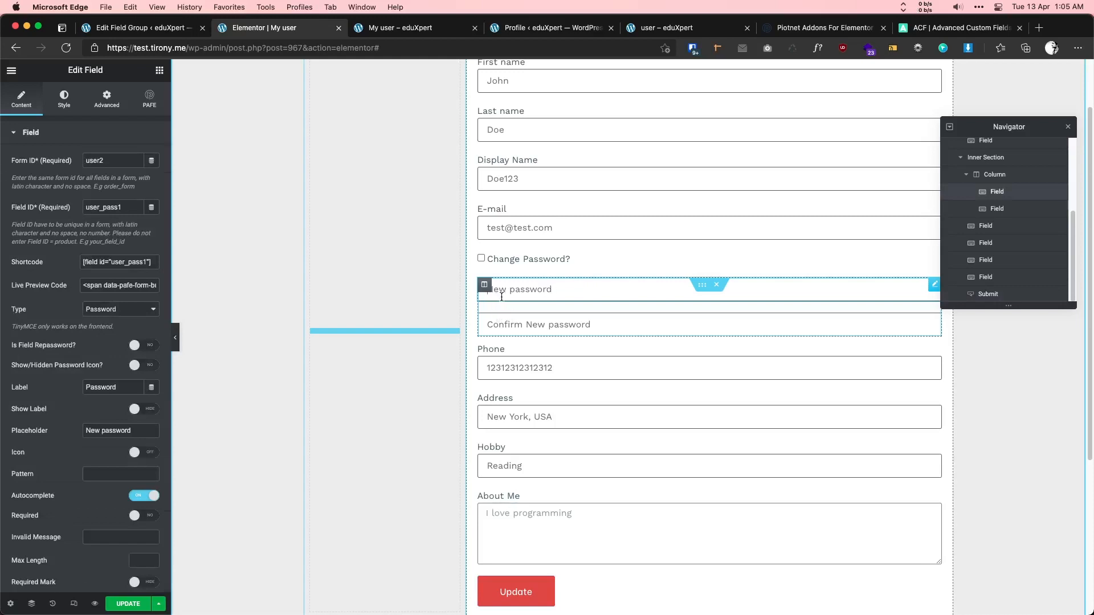
left_click(133, 262)
key("super+c")
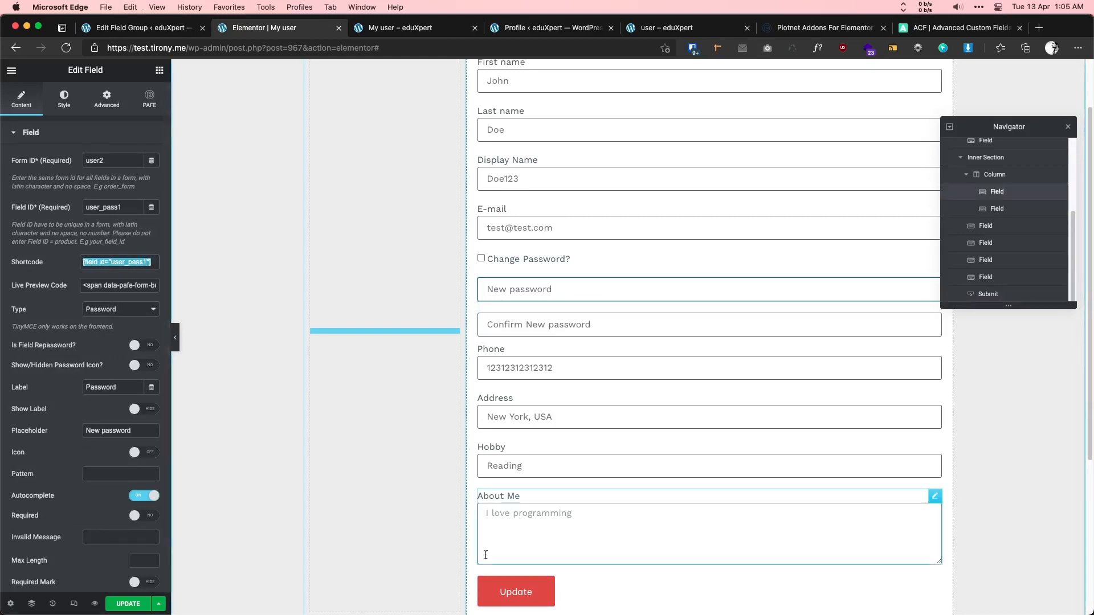
left_click(559, 590)
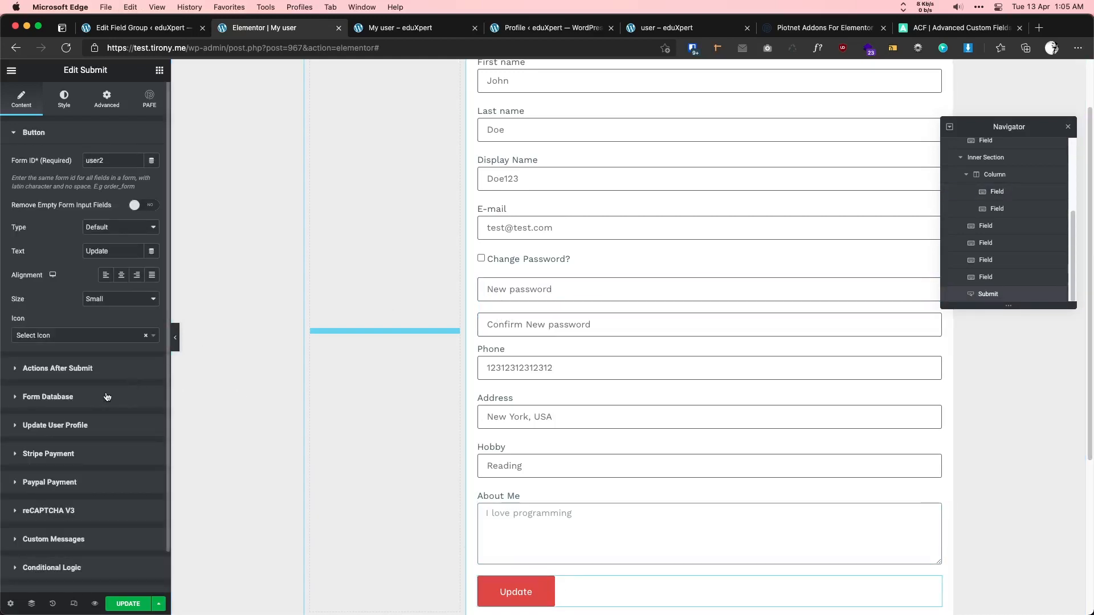
left_click(62, 426)
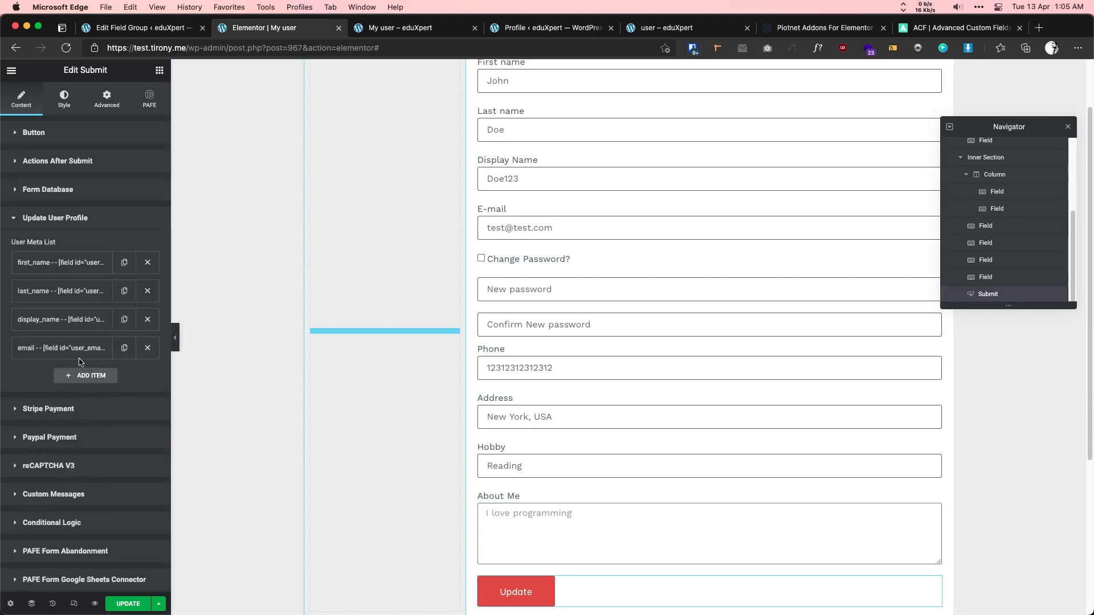
left_click(82, 376)
left_click(105, 404)
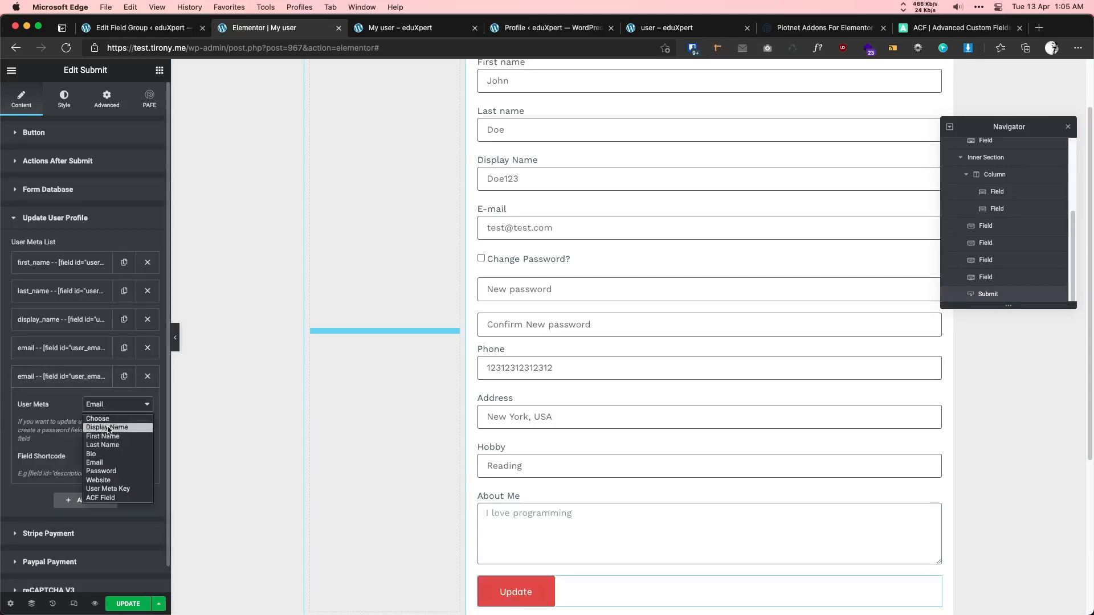
left_click(101, 471)
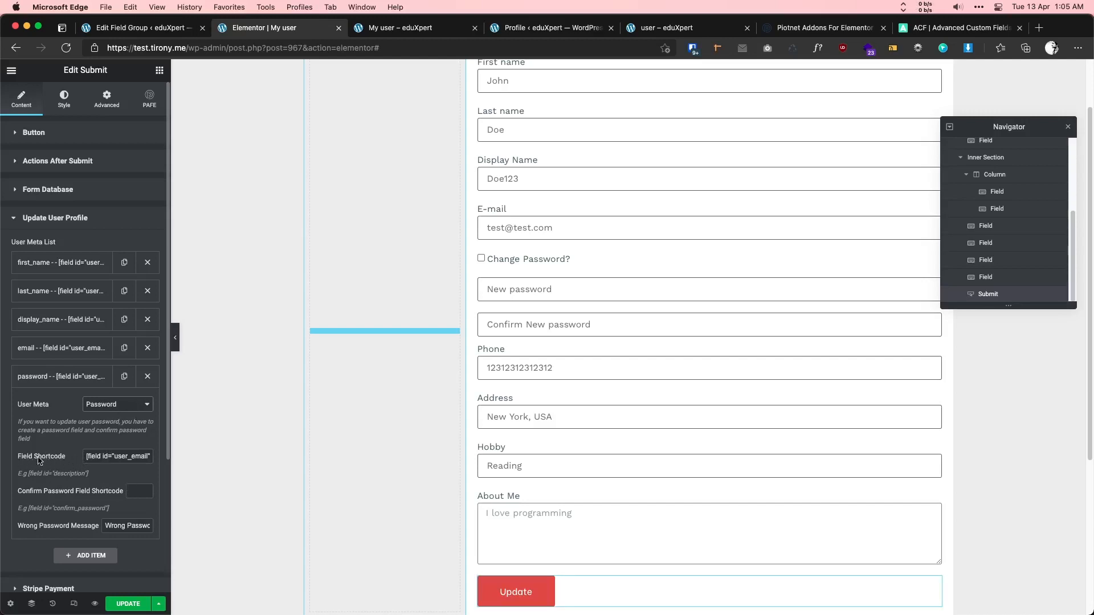
triple_click(110, 457)
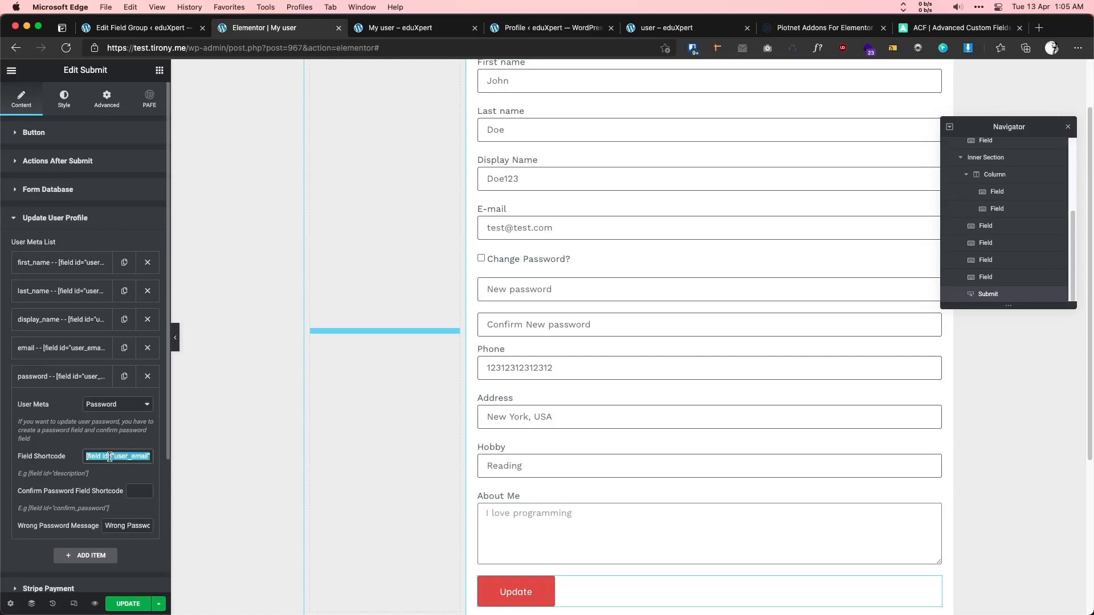
key("super+v")
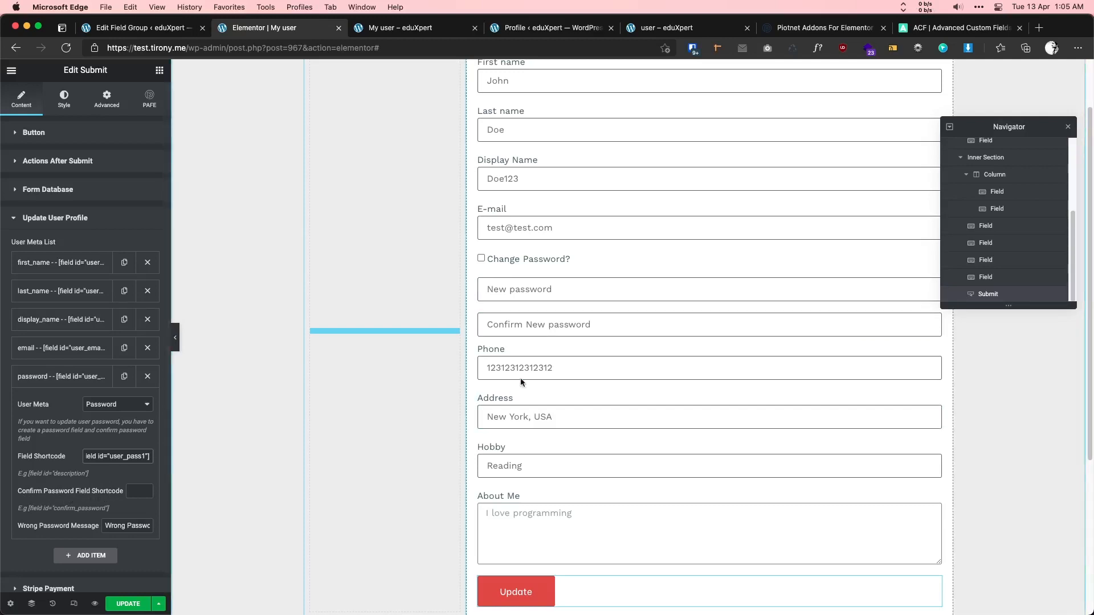
- Put the Confirm New password field's shortcode into the Password item's confirm box and save the page
left_click(603, 329)
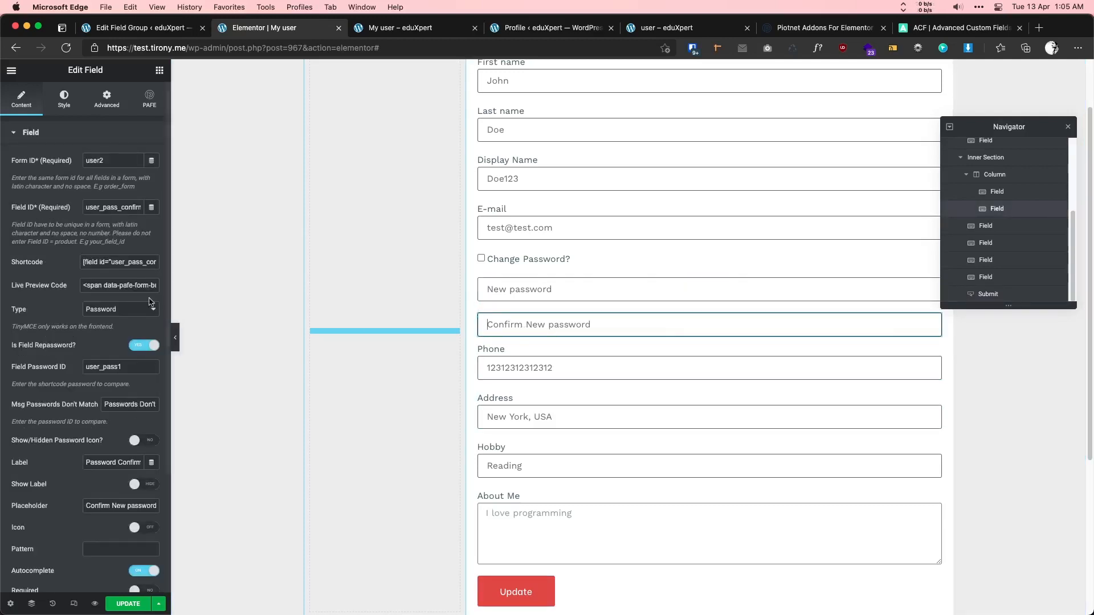
left_click(111, 262)
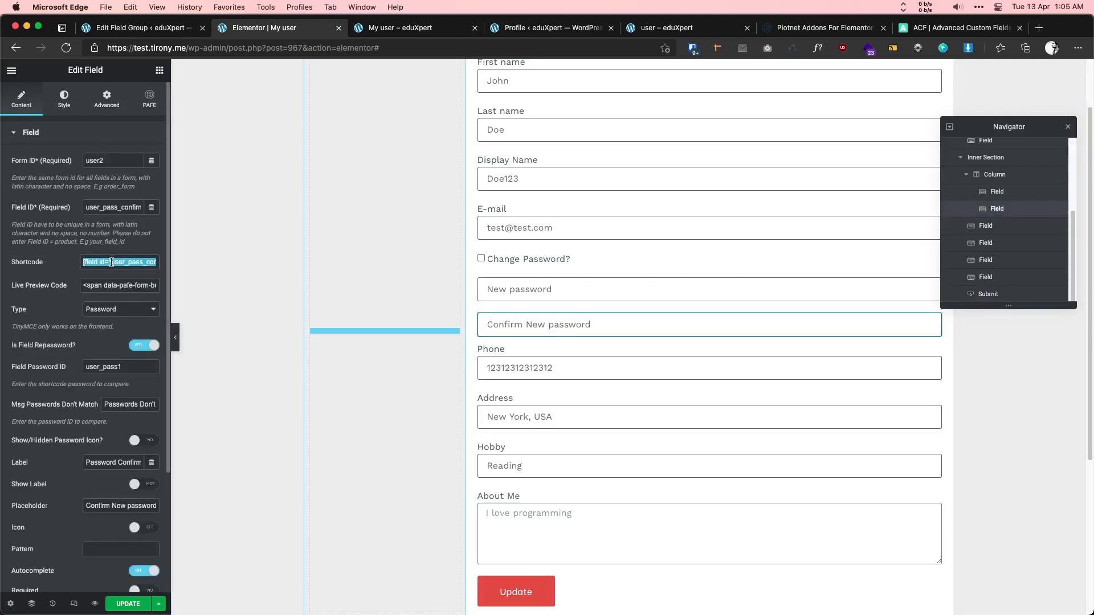
left_click(580, 580)
left_click(88, 428)
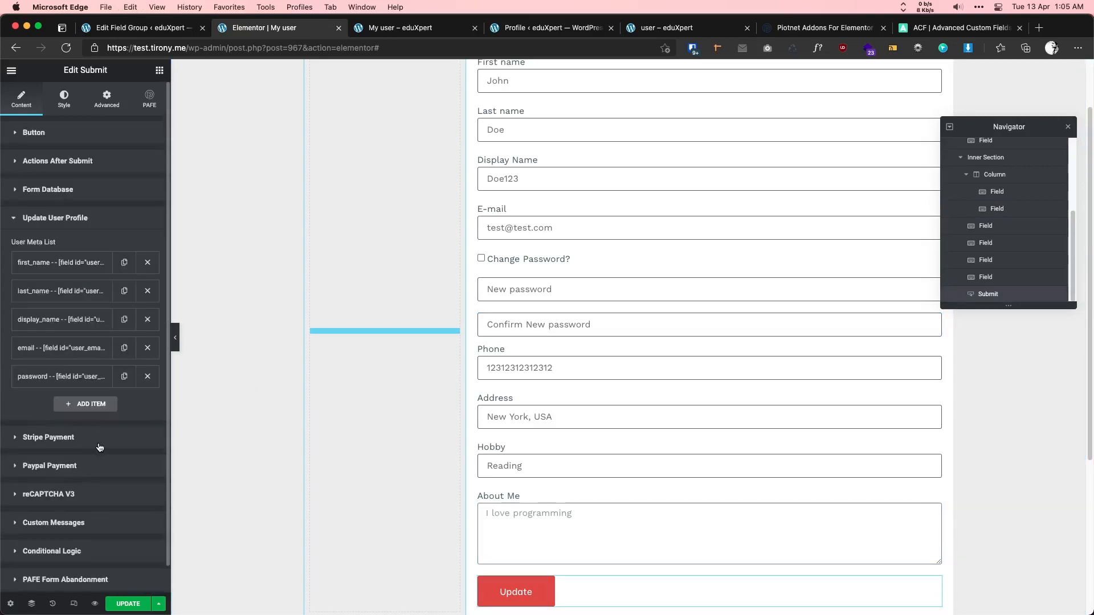
left_click(74, 376)
left_click(134, 493)
key("super+v")
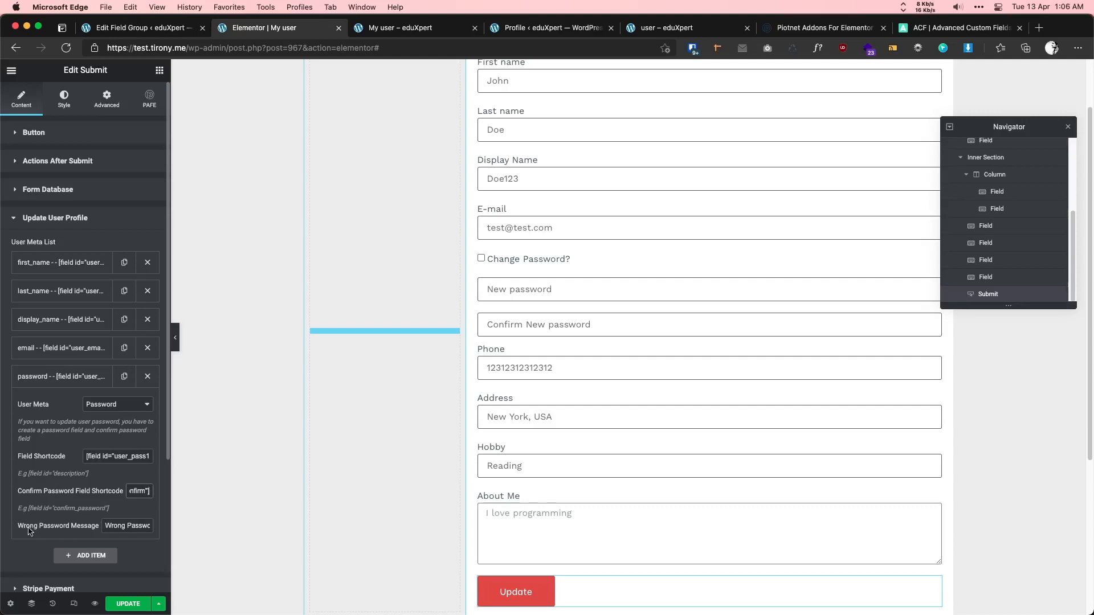
left_click(146, 527)
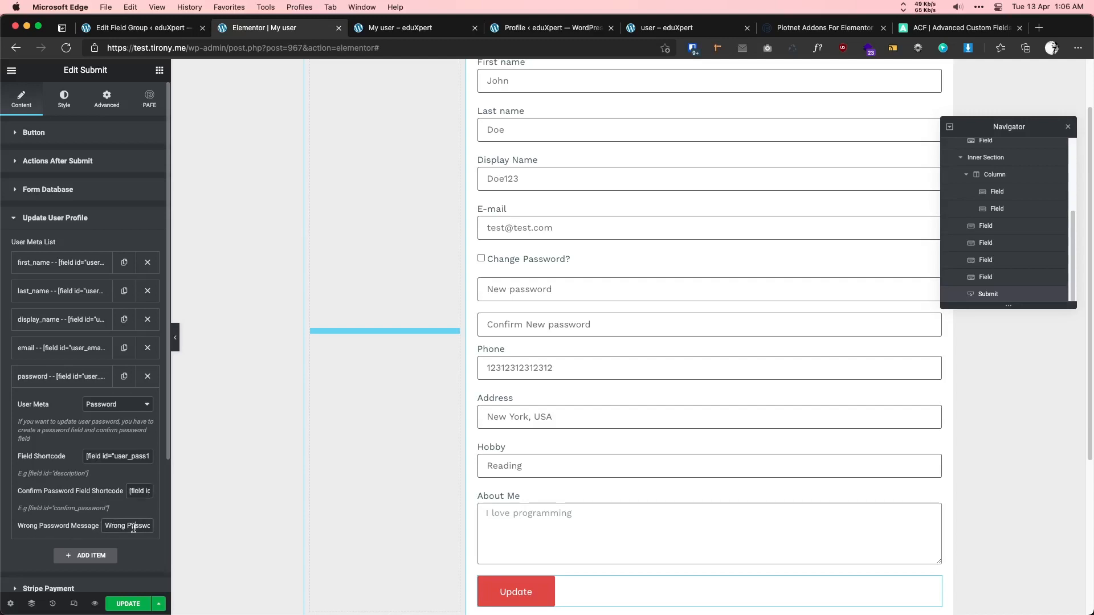
left_click(59, 377)
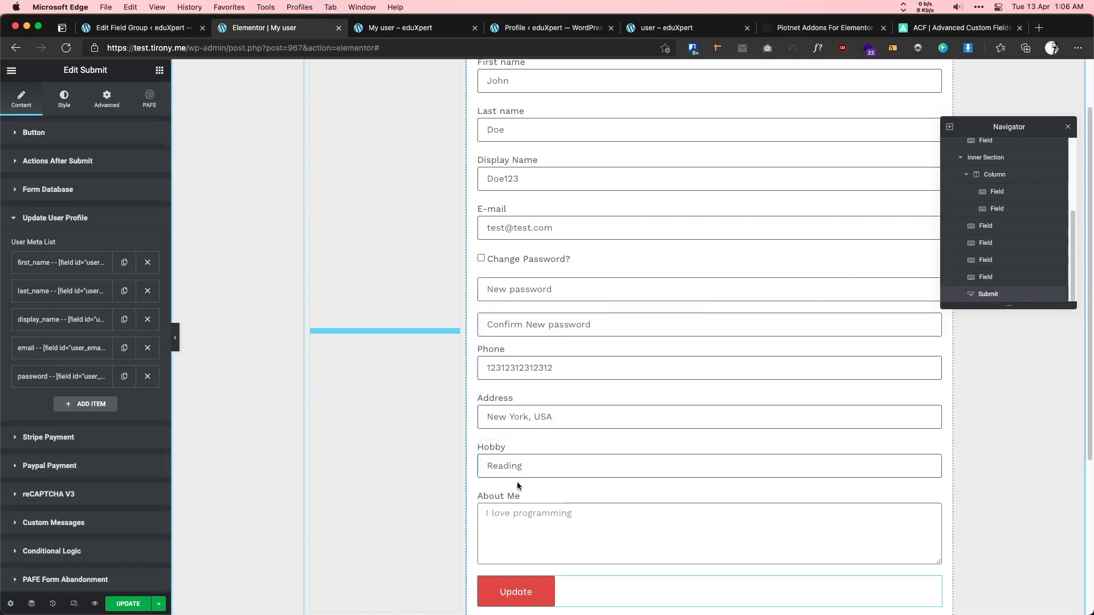
left_click(128, 604)
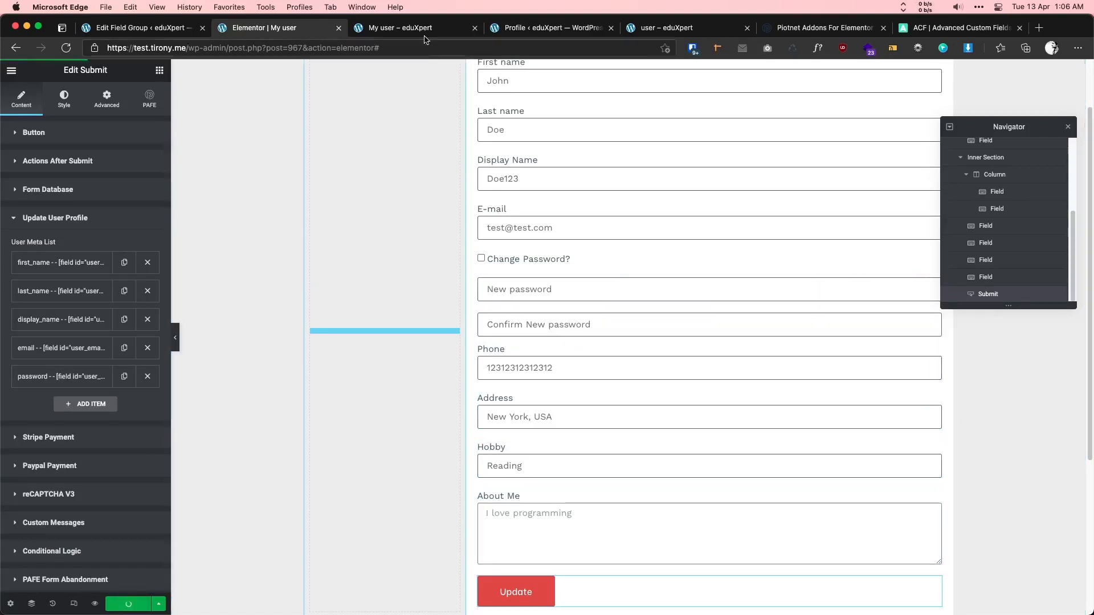
- View the front-end My user – eduXpert page with its prefilled profile form
left_click(547, 28)
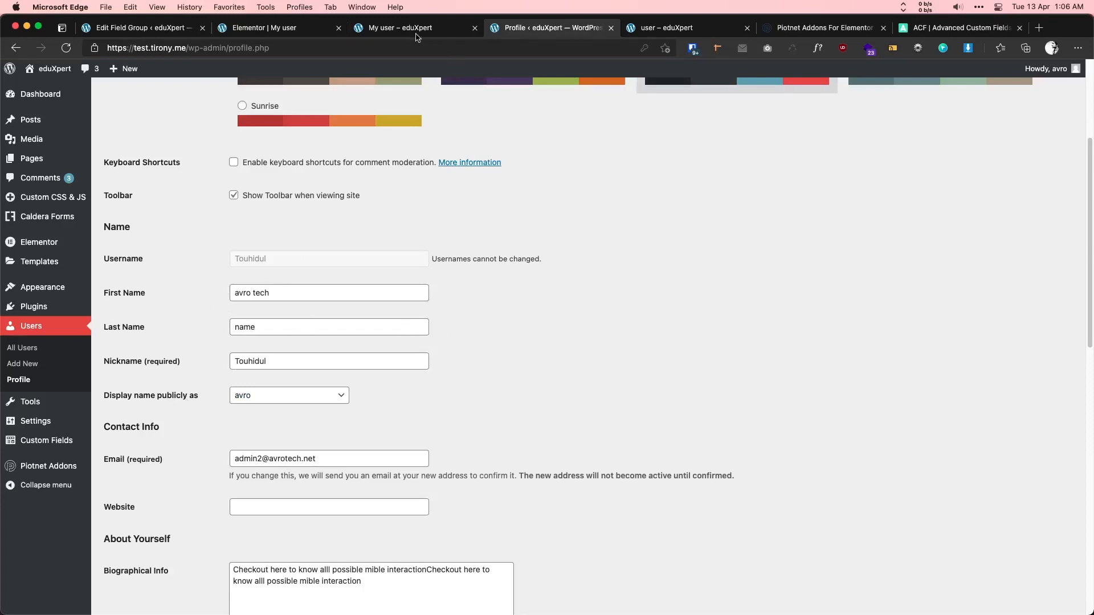
left_click(416, 33)
scroll(386, 219, "down", 3)
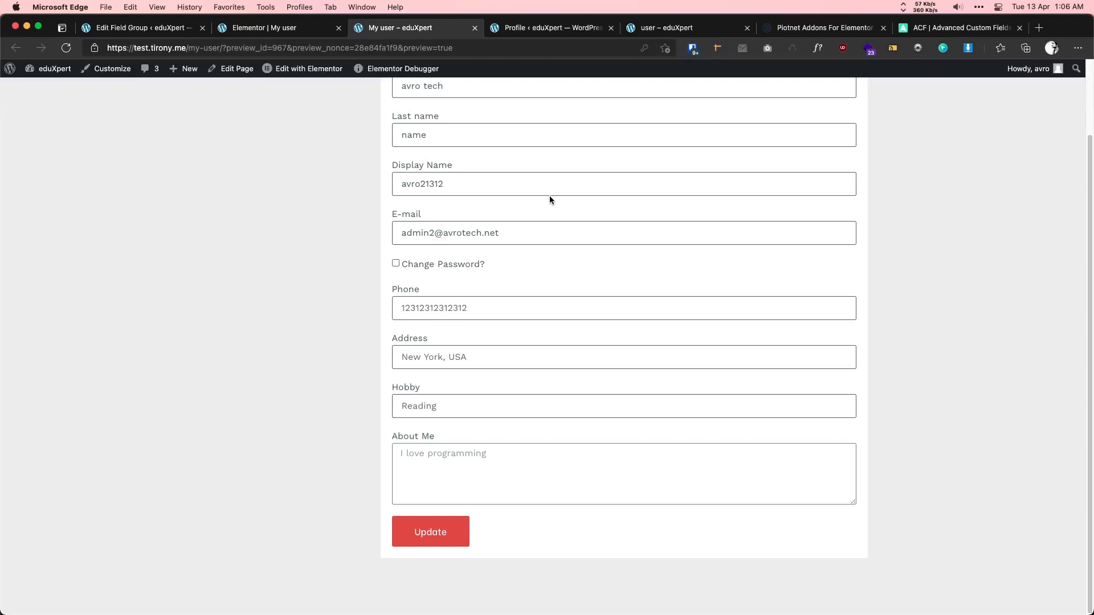
- Trash the 'user info' field group from the Field Groups list and begin a new group
left_click(133, 32)
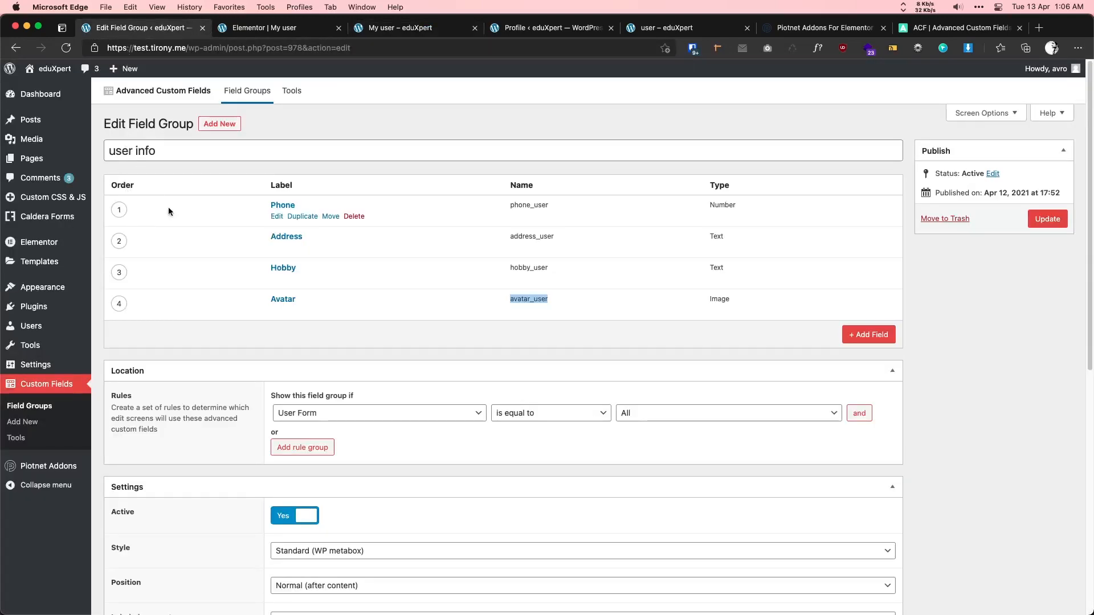
left_click(29, 406)
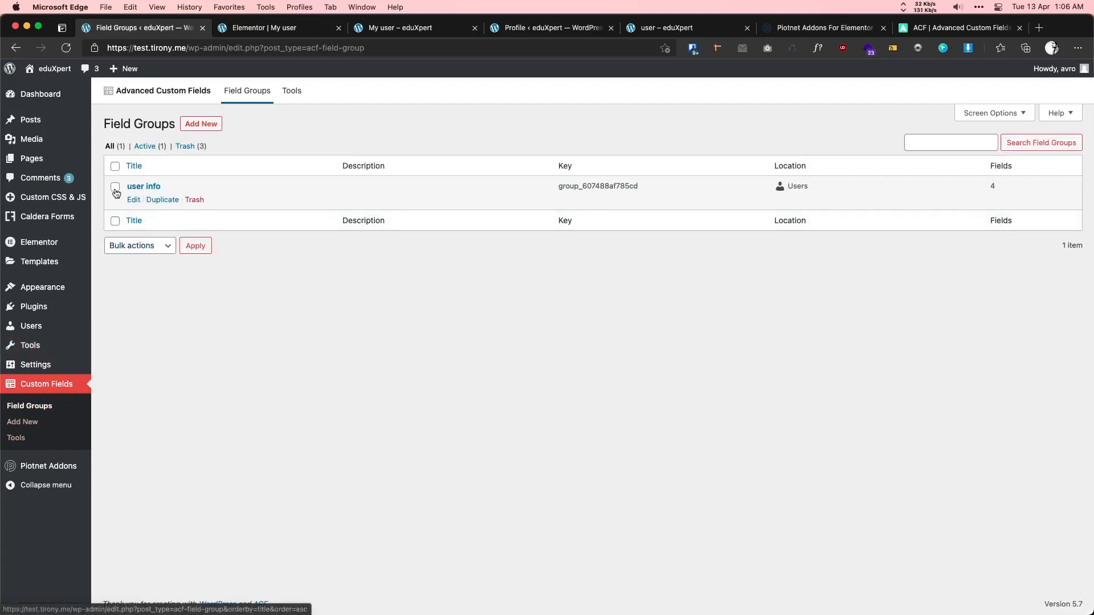
left_click(165, 206)
left_click(193, 200)
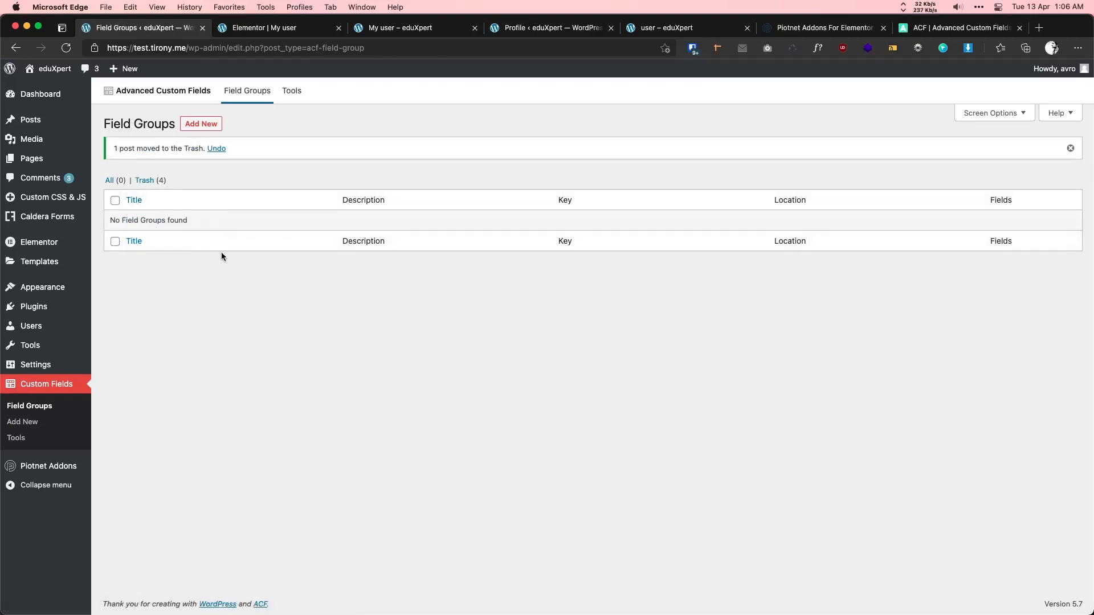
left_click(200, 126)
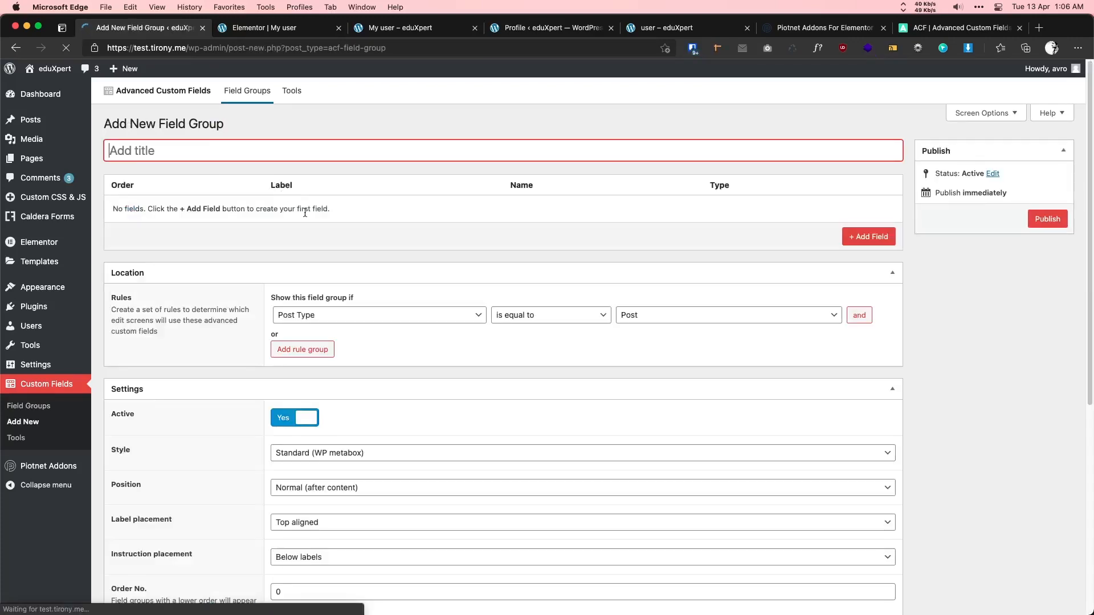
- Title the group 'user', show it where User Form is equal to All, and publish it
type("user")
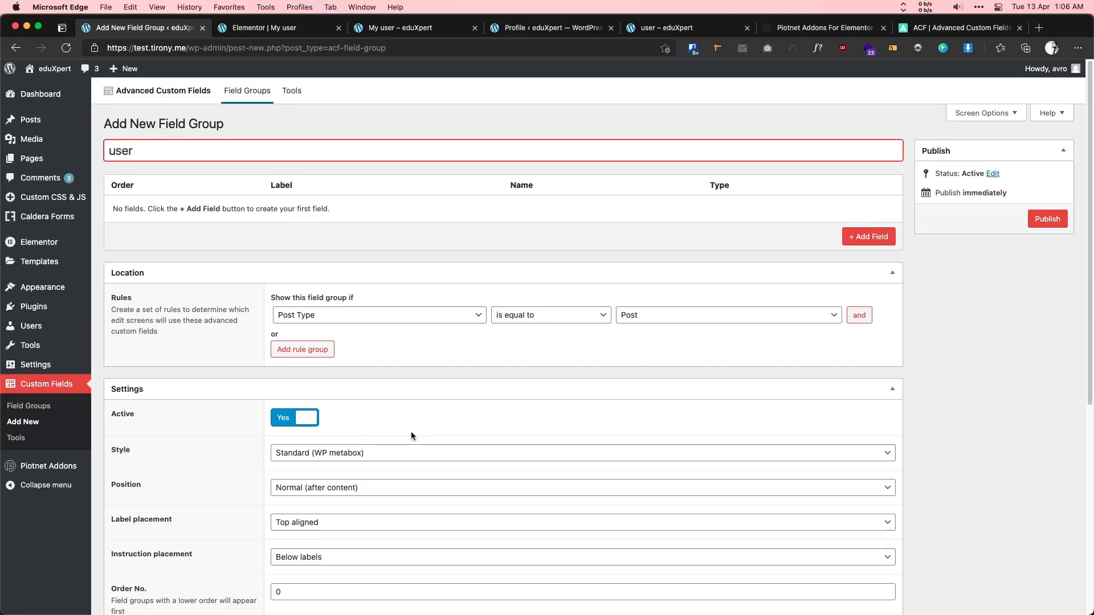
left_click(328, 316)
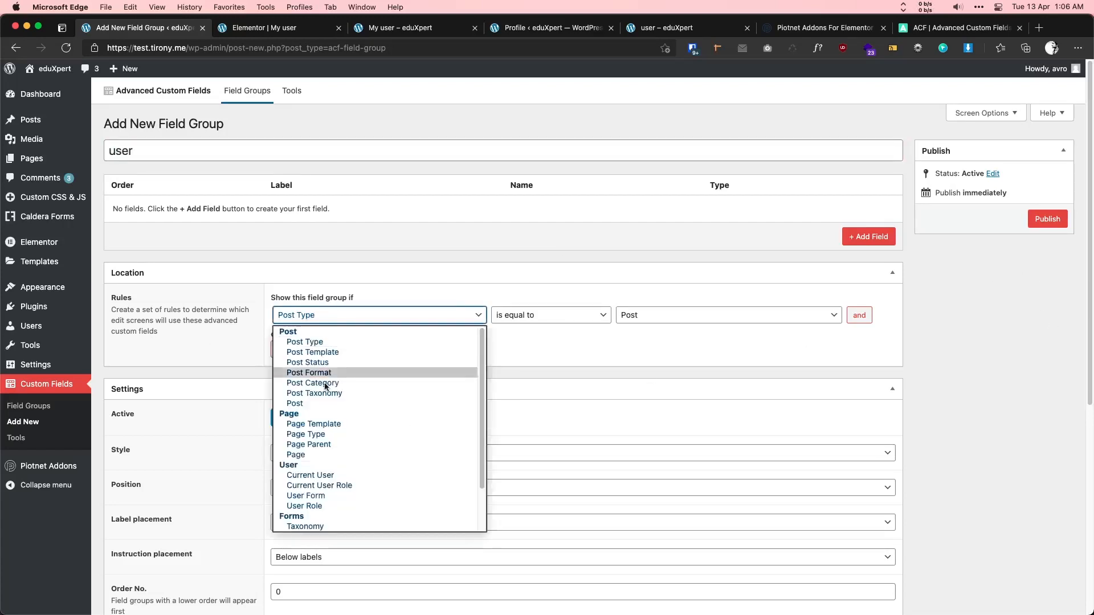
left_click(321, 497)
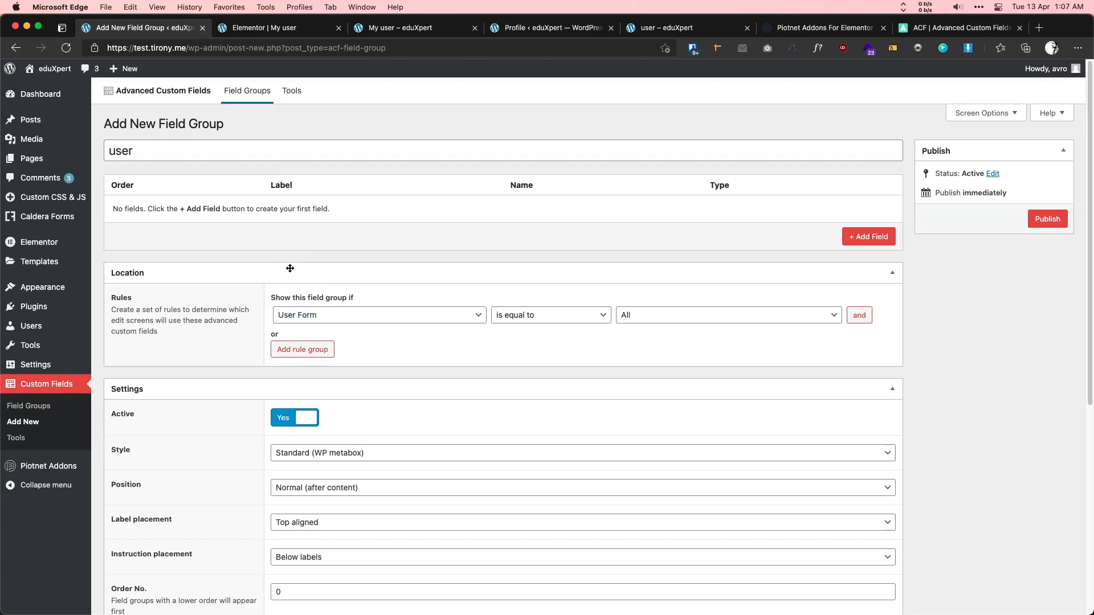
left_click(1058, 223)
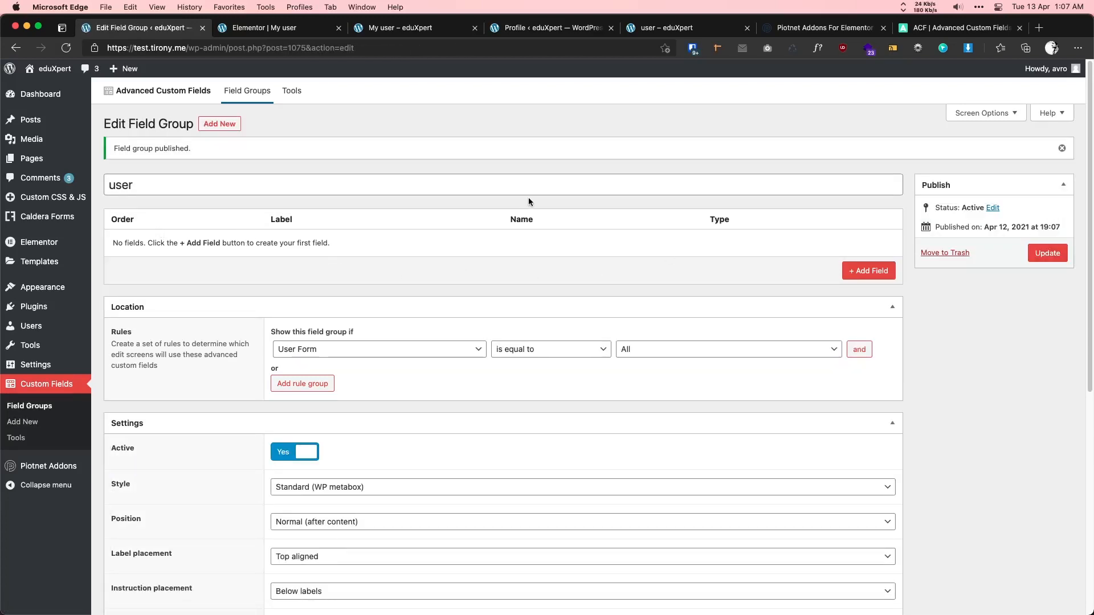
left_click(418, 33)
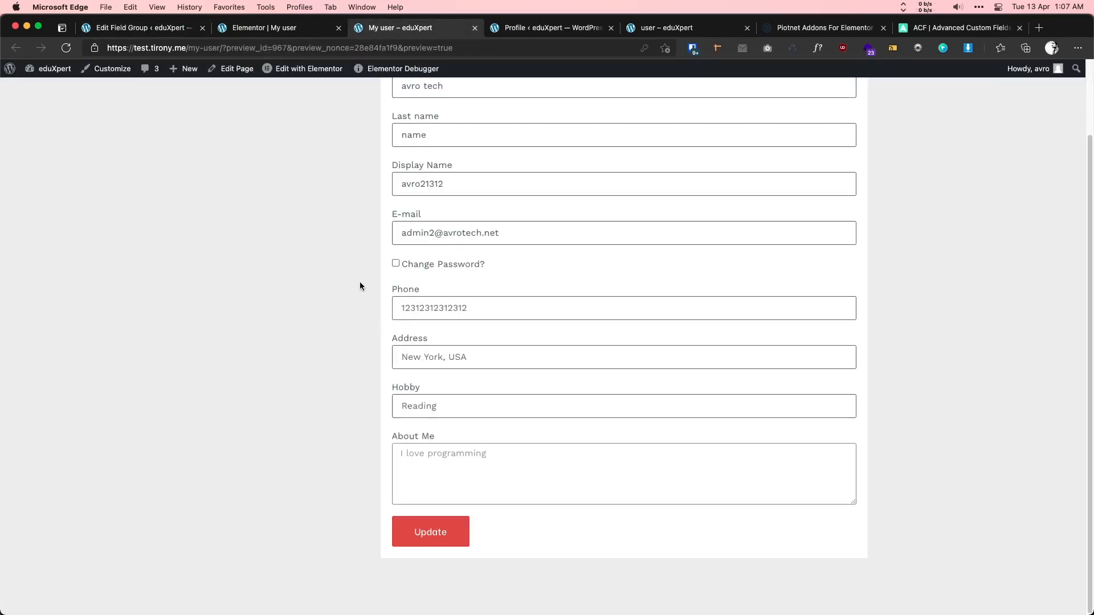
- Add a field labelled Phone with the field name phone_user
left_click(164, 34)
left_click(870, 274)
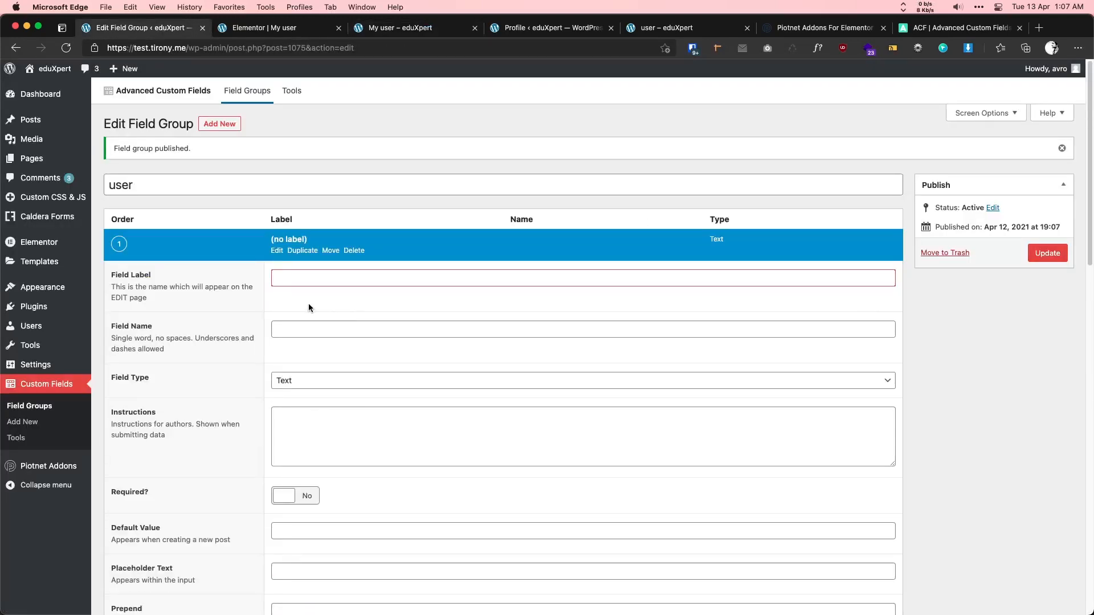
type("Phone")
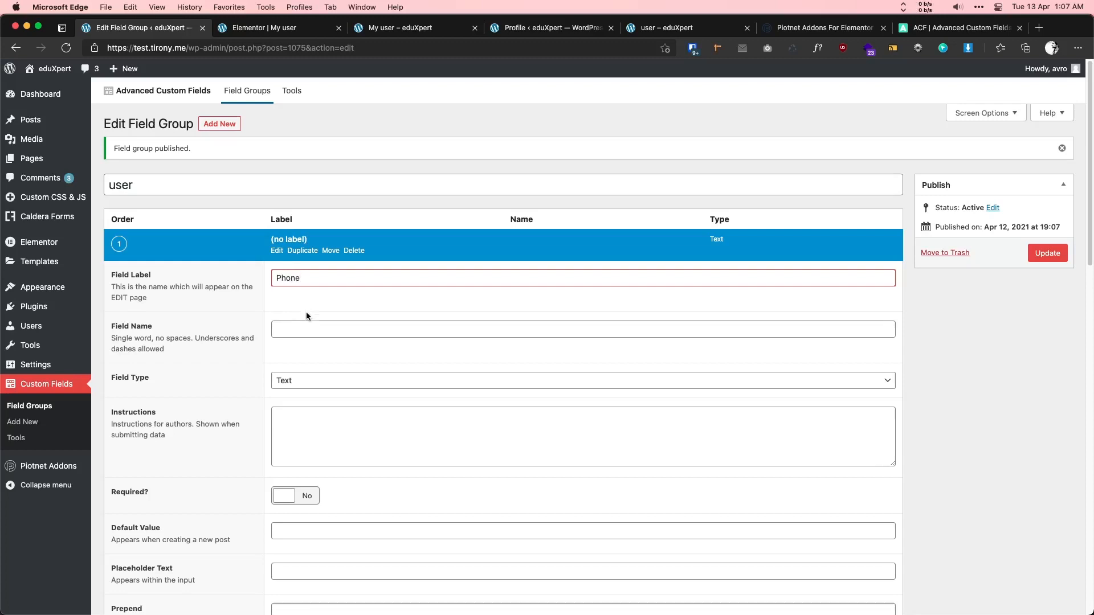
left_click(297, 331)
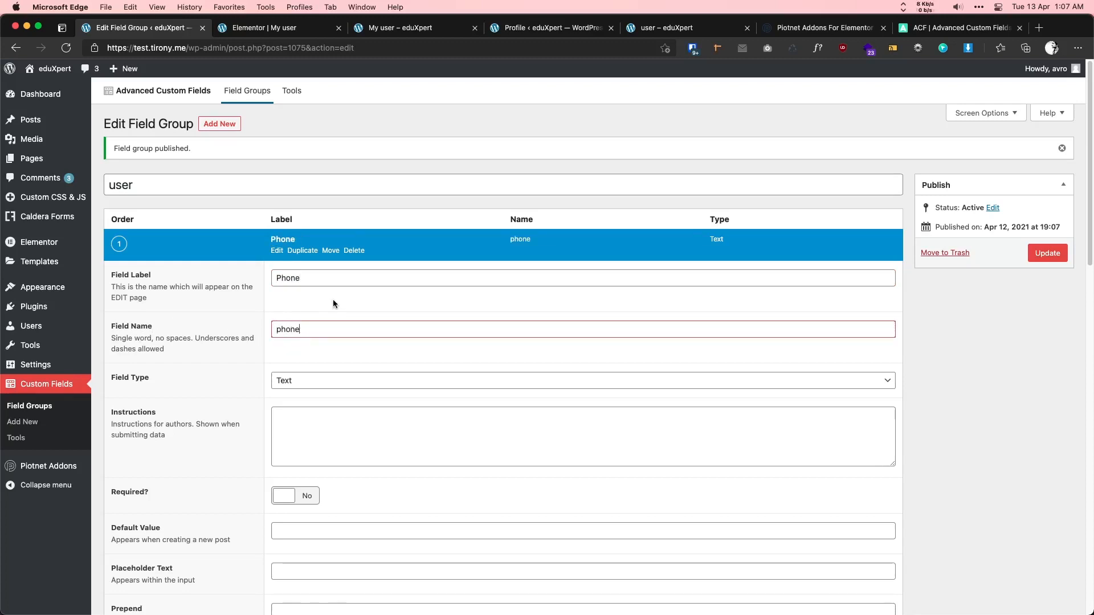
left_click(271, 28)
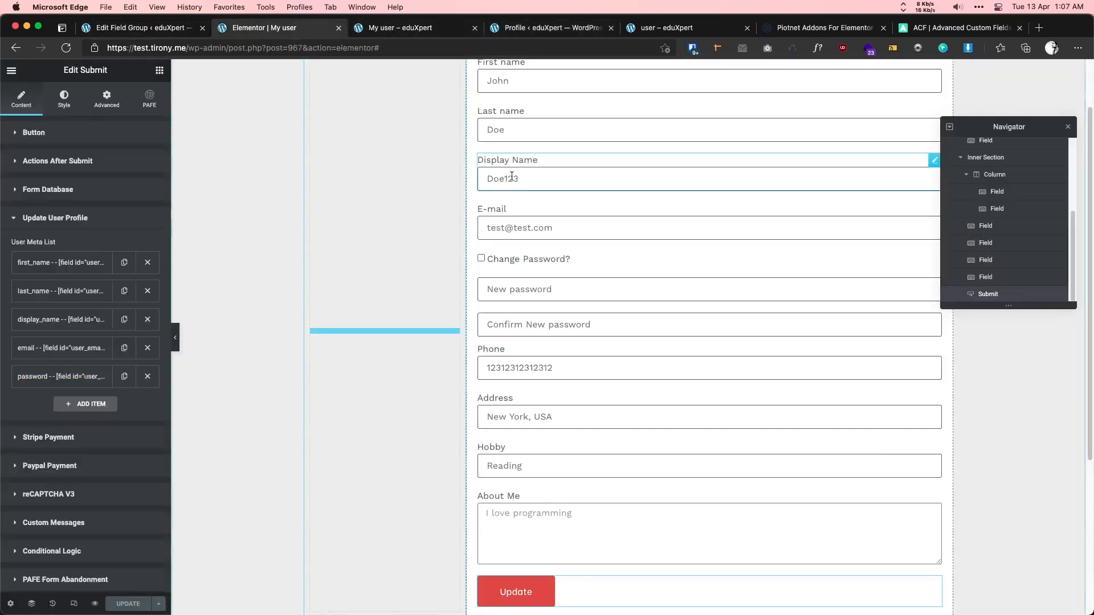
left_click(143, 27)
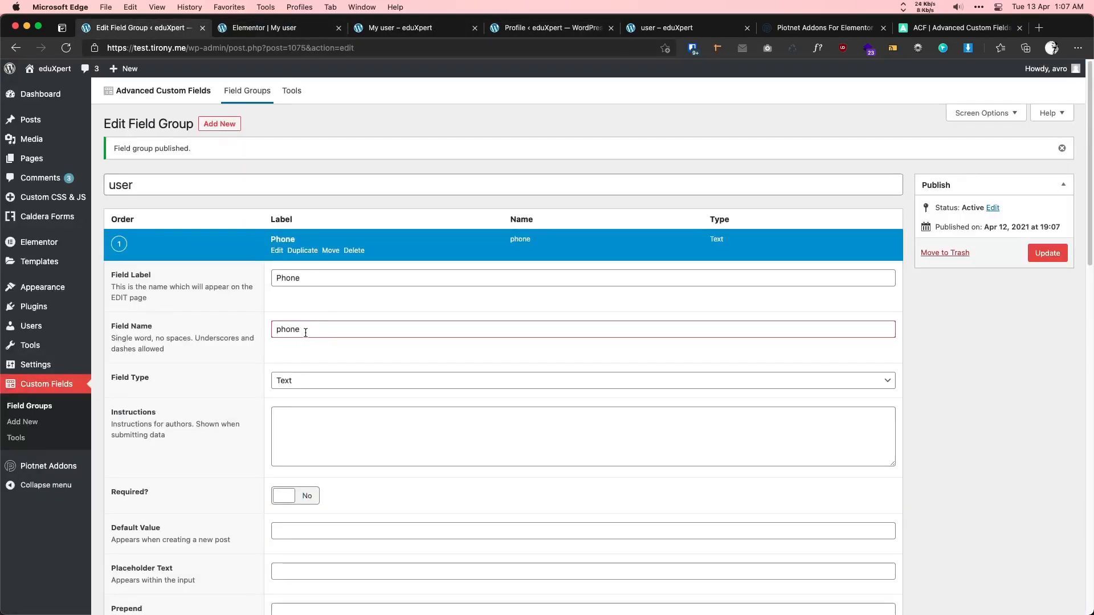
type("_user")
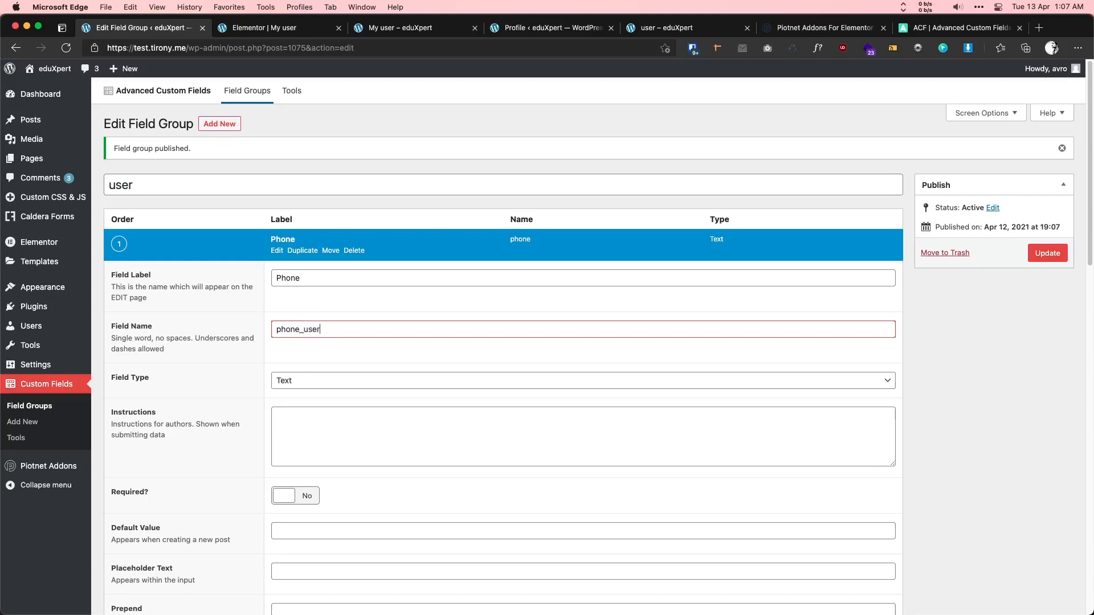
- Make Phone a Number field and save the group
left_click(285, 381)
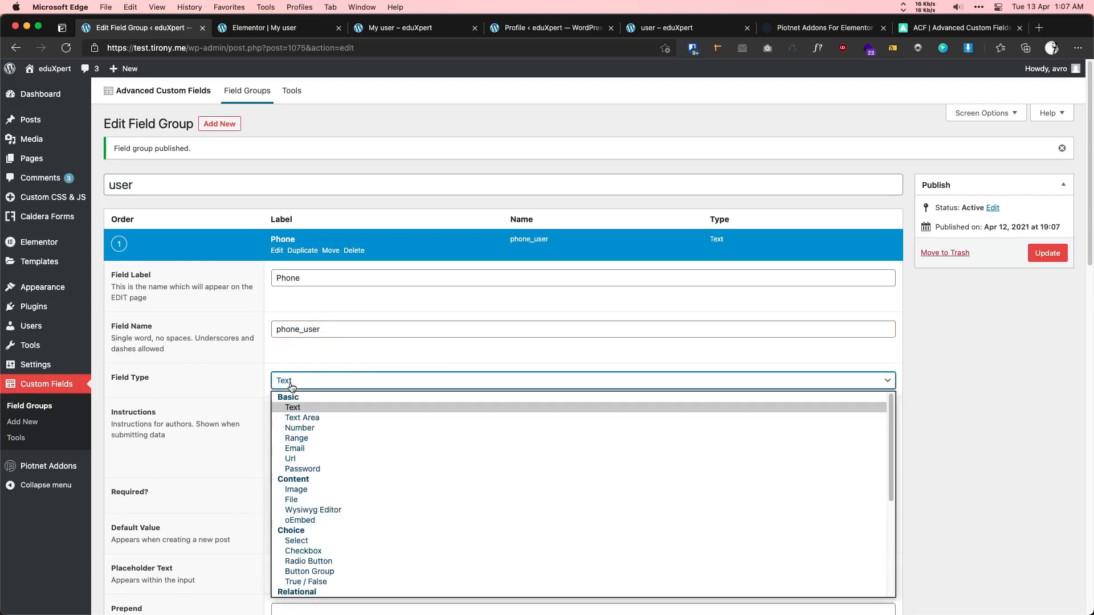
left_click(319, 428)
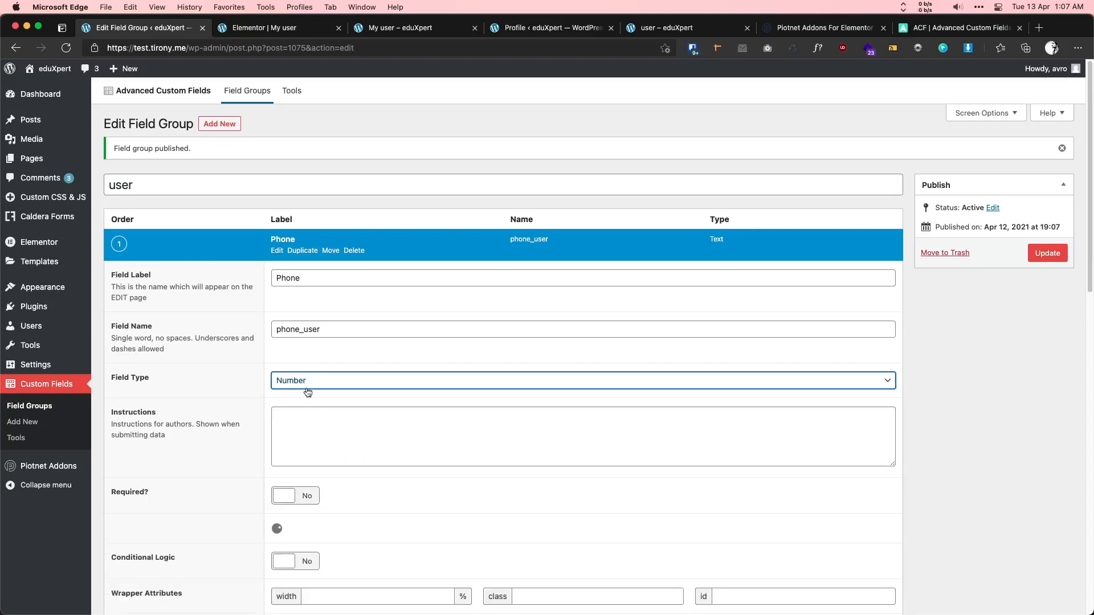
left_click(315, 382)
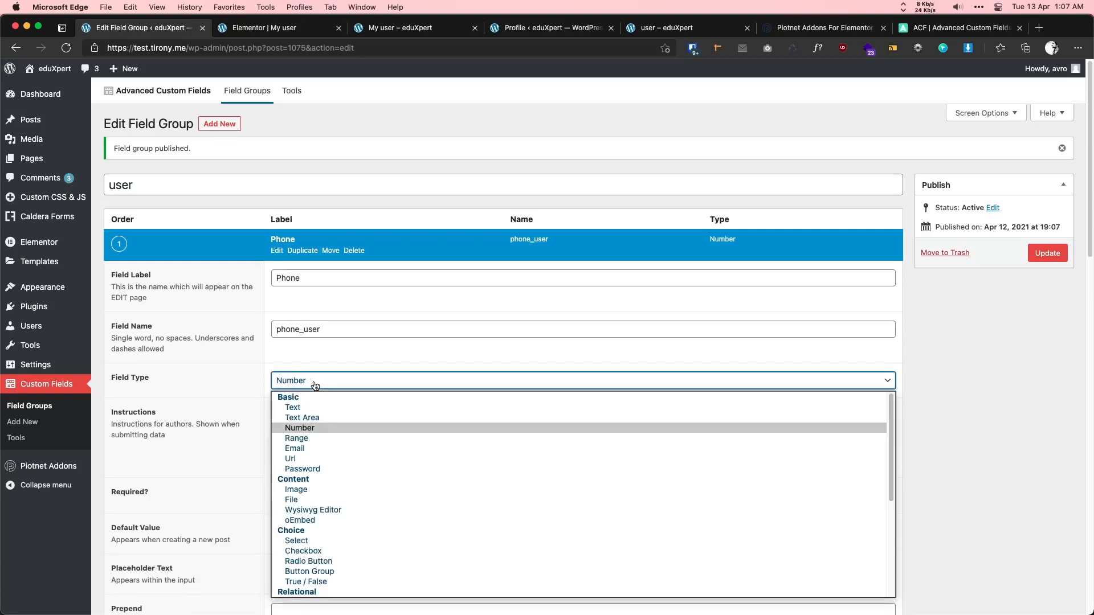
left_click(315, 386)
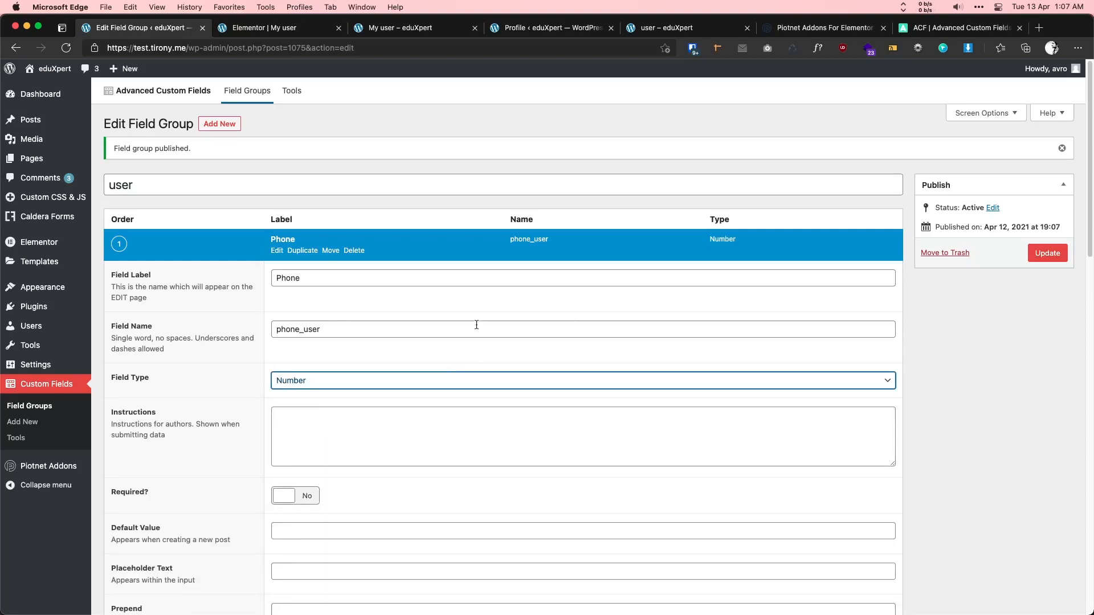
left_click(1060, 251)
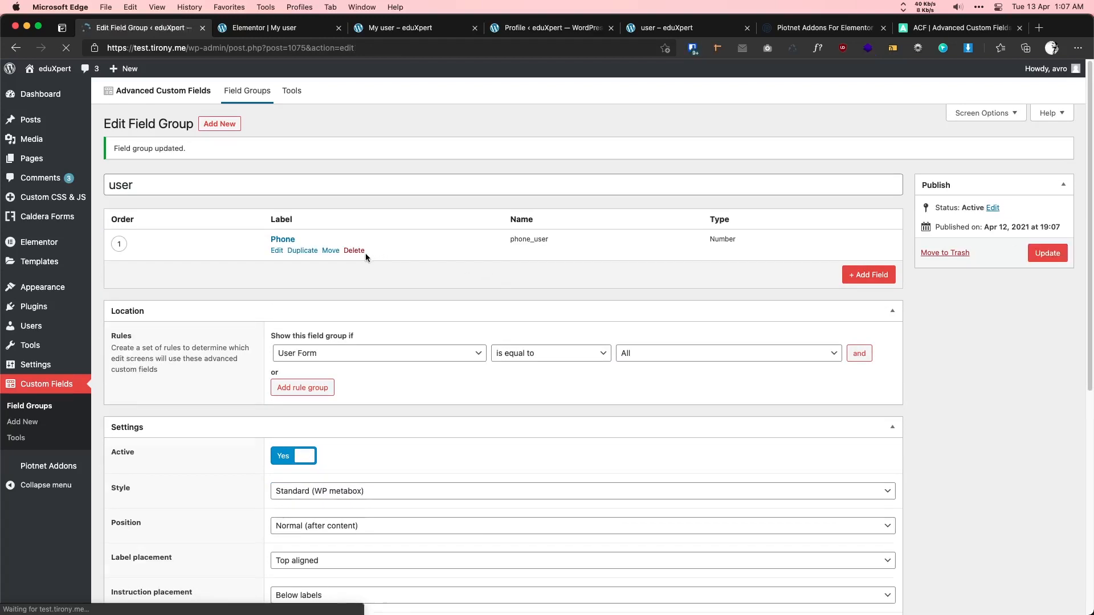
left_click(870, 276)
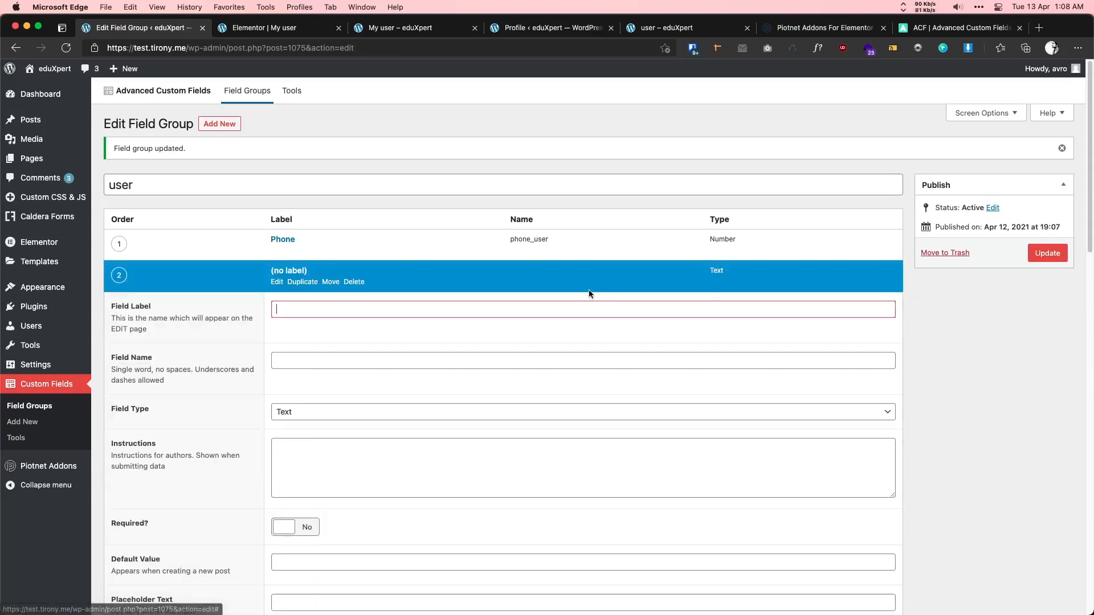
- Add a Text field labelled Address named address_user and save it
type("Address")
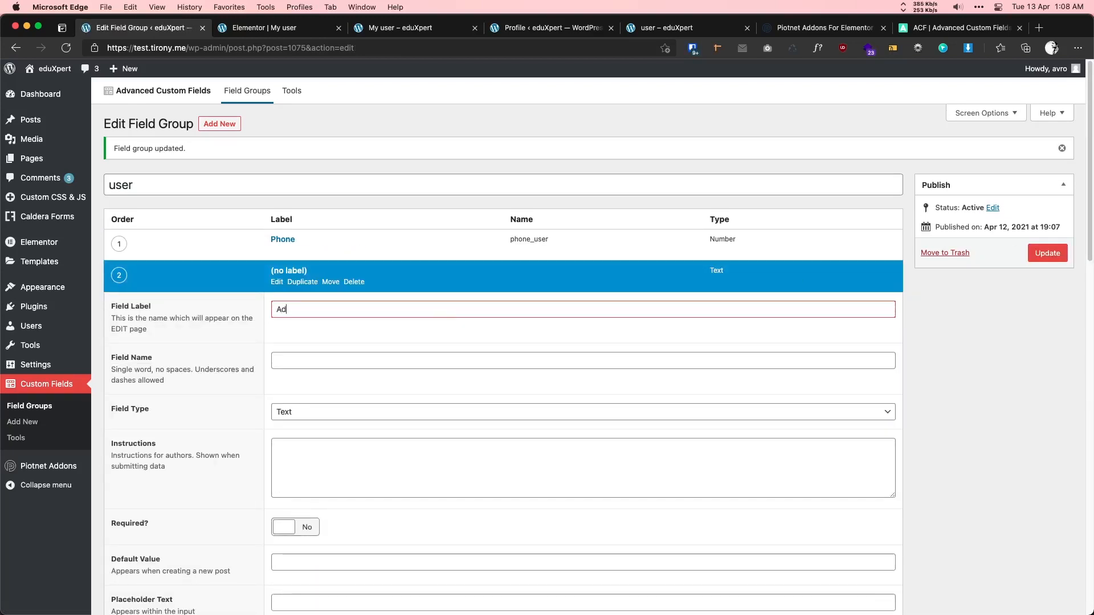
left_click(456, 354)
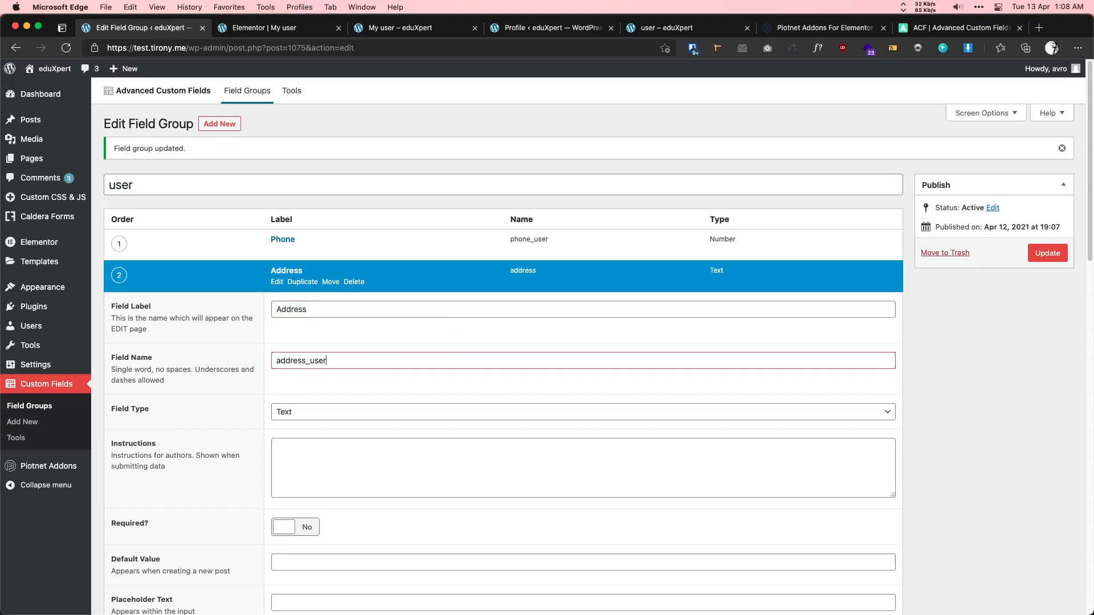
left_click(314, 412)
left_click(314, 406)
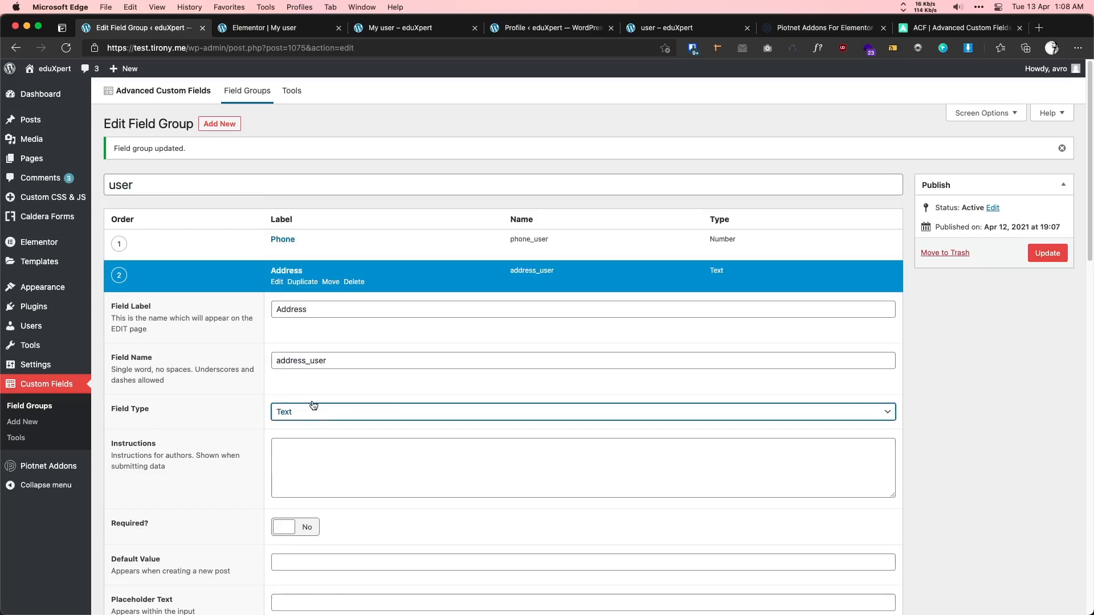
left_click(1045, 252)
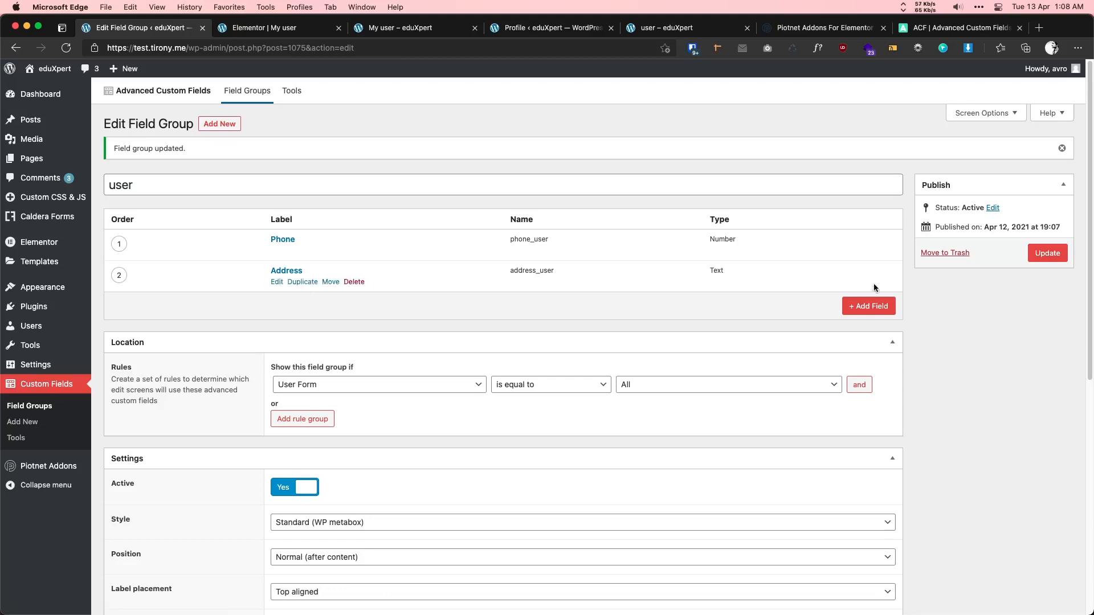
- Add a Hobby field named hobby_user and save the group
left_click(868, 306)
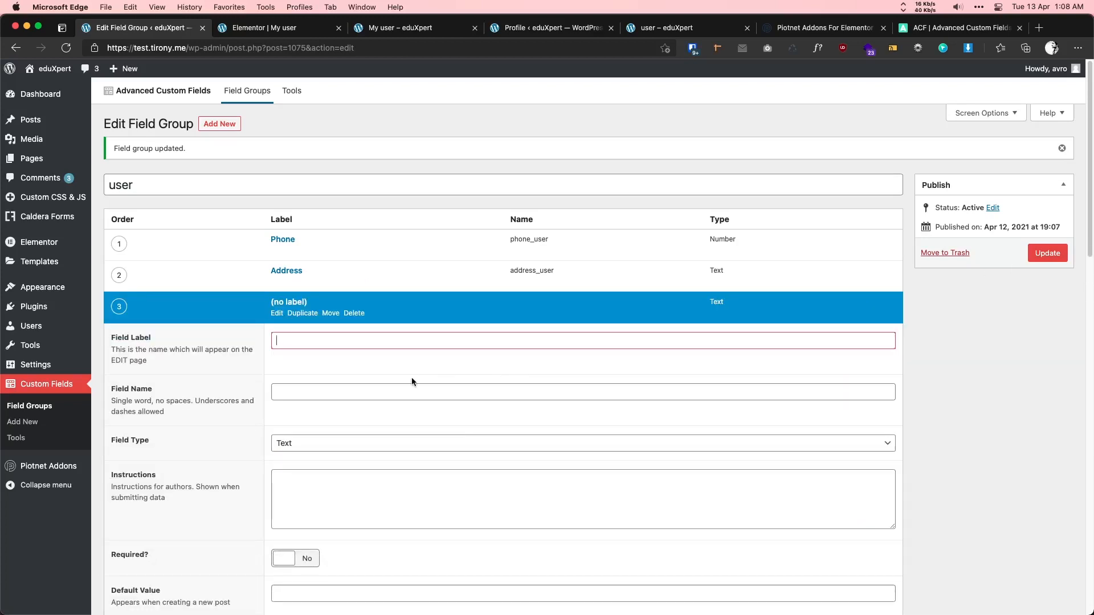
type("Hobby")
left_click(356, 391)
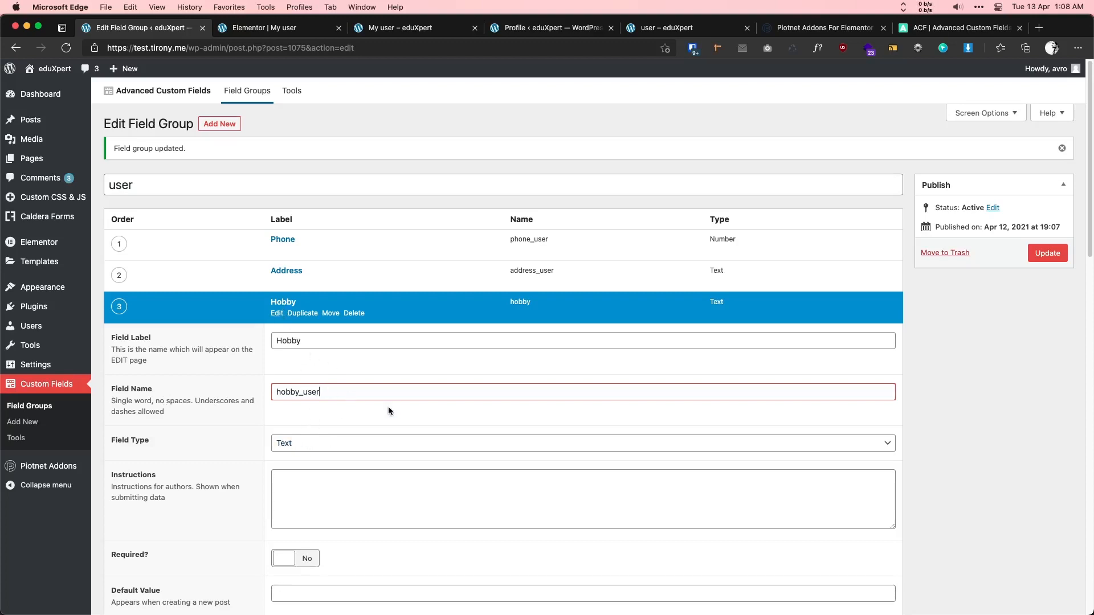
scroll(389, 406, "down", 3)
left_click(1046, 158)
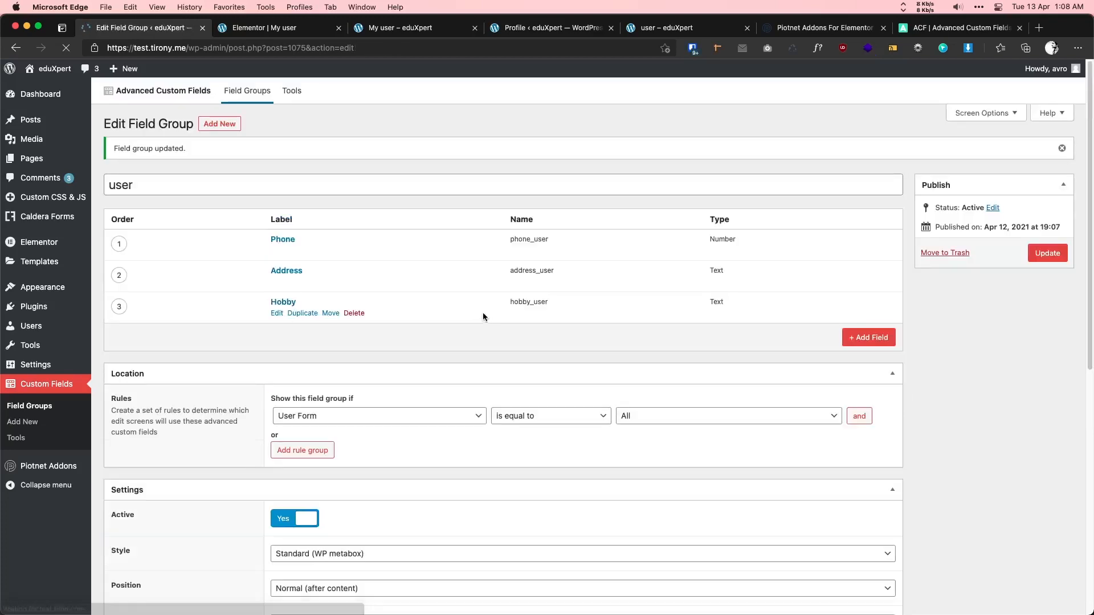
left_click(547, 28)
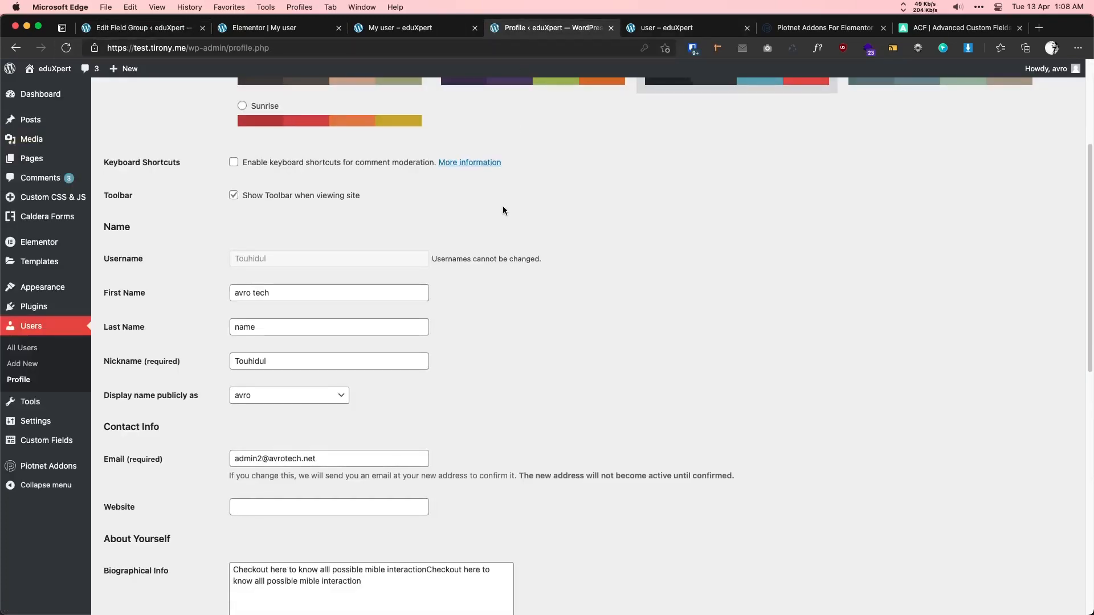
- Check the saved phone, address and hobby values on the WordPress profile page
scroll(503, 208, "down", 8)
scroll(502, 210, "down", 3)
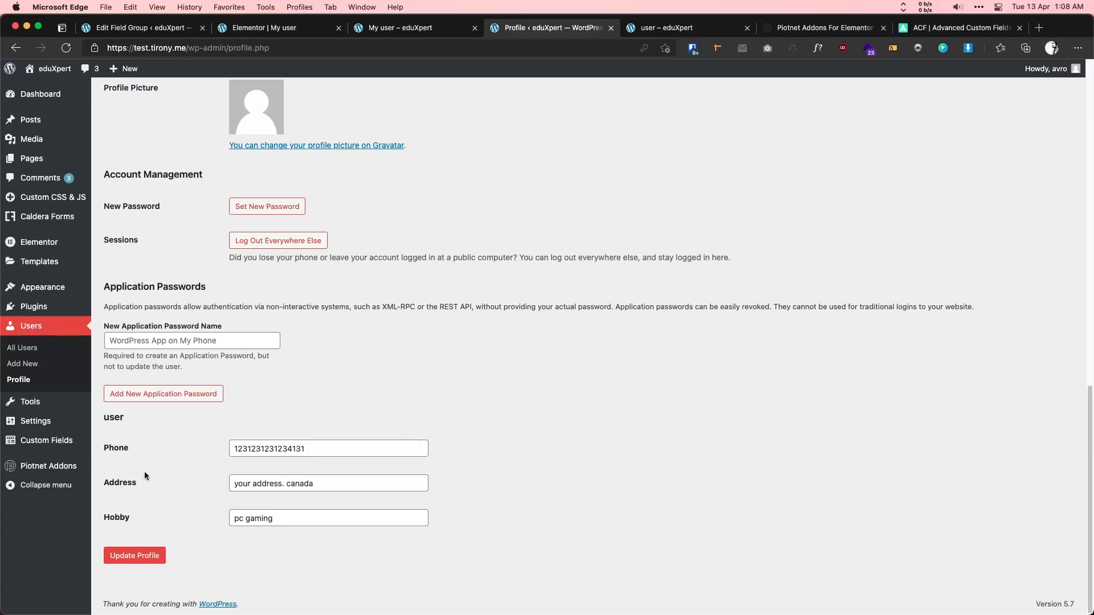
left_click_drag(330, 451, 214, 452)
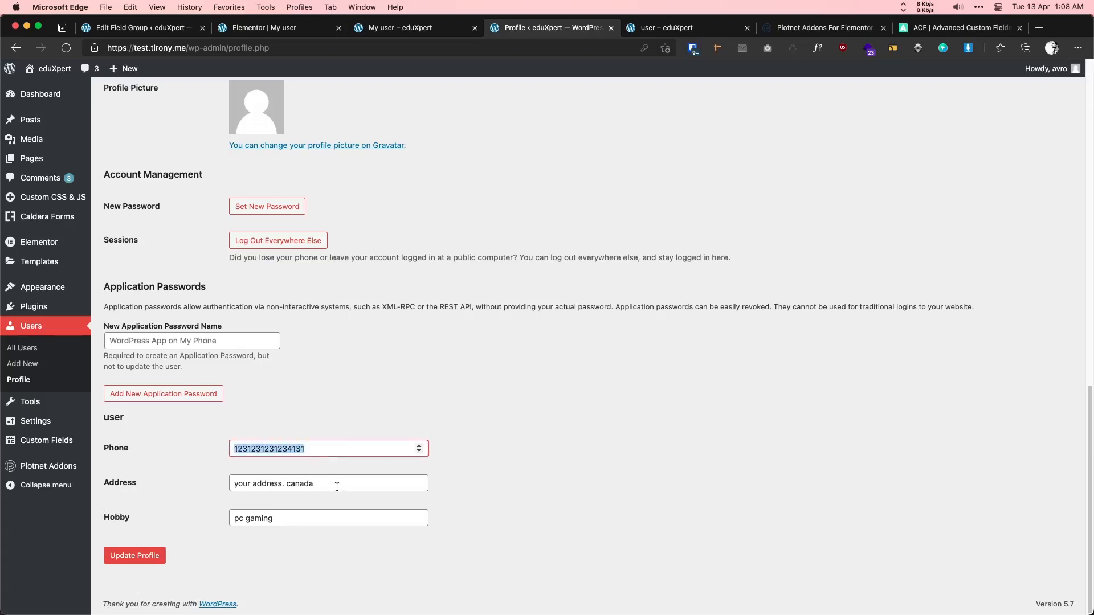
left_click_drag(336, 486, 184, 491)
left_click_drag(319, 520, 180, 494)
left_click(180, 493)
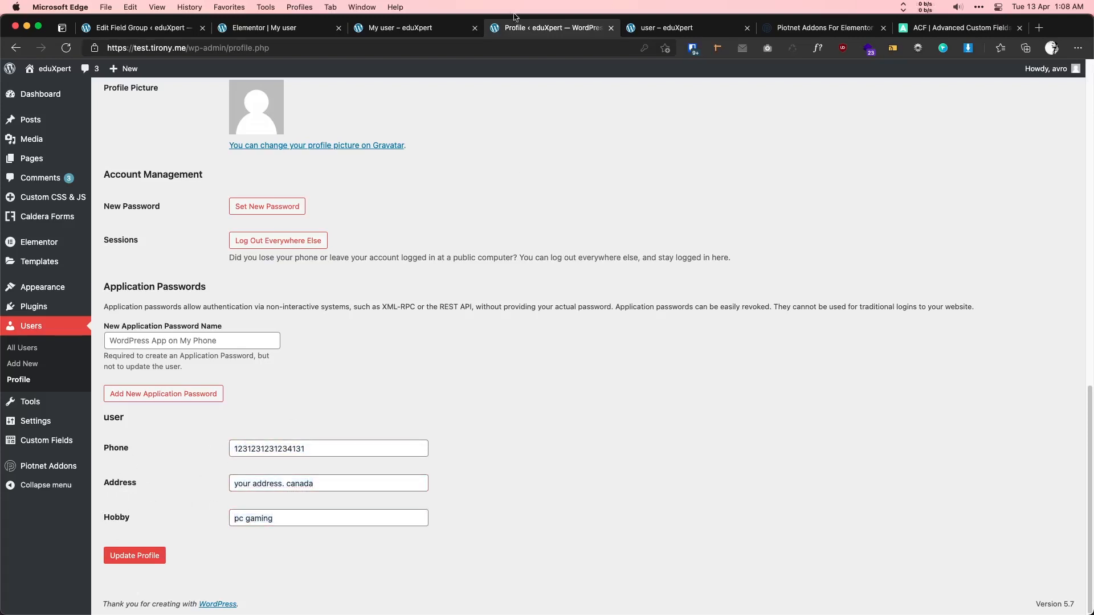
left_click(291, 31)
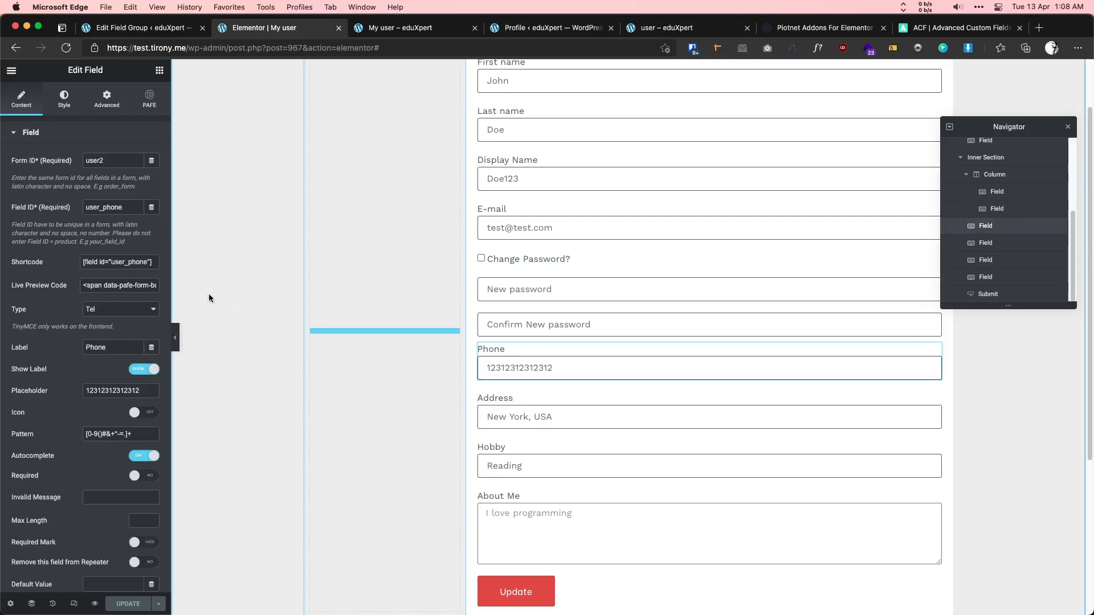
- Copy the Phone shortcode and duplicate a Submit user meta item as a text-type ACF Field
left_click_drag(150, 262, 82, 262)
key("super+c")
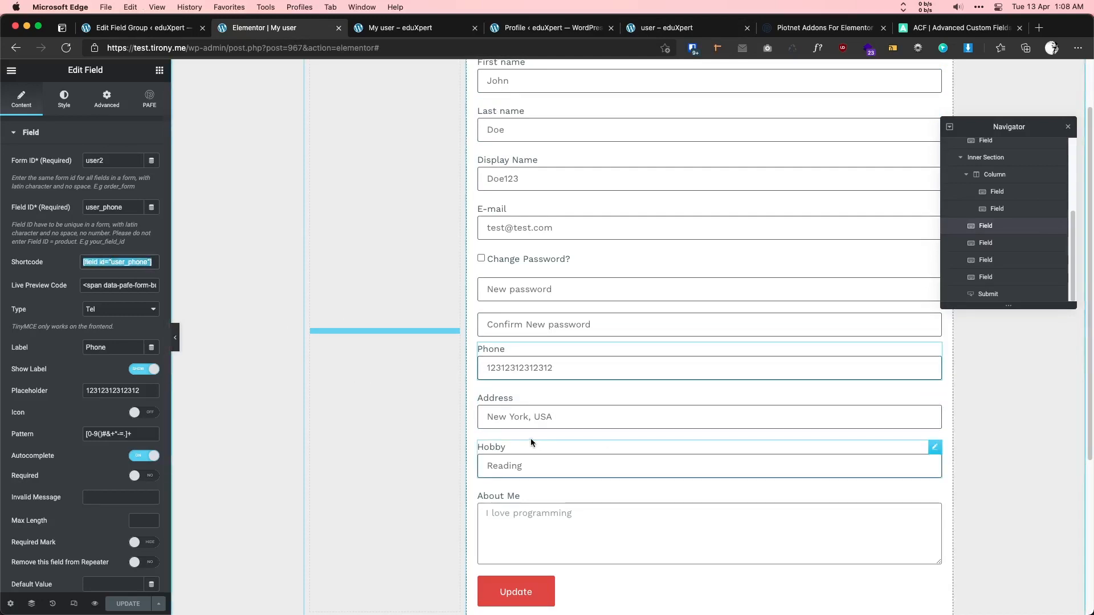
left_click(579, 587)
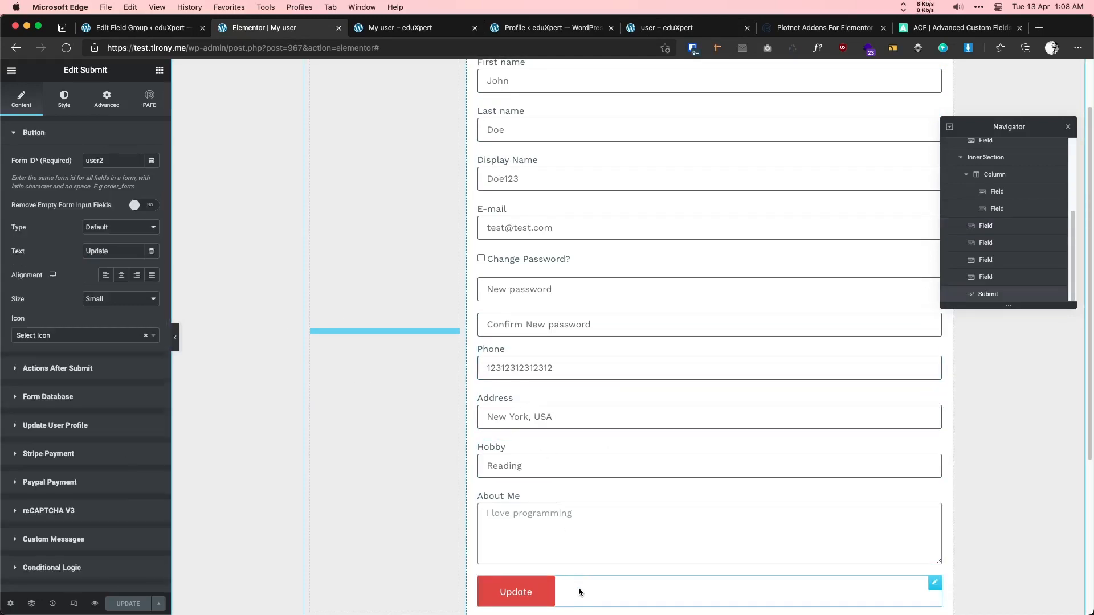
left_click(86, 426)
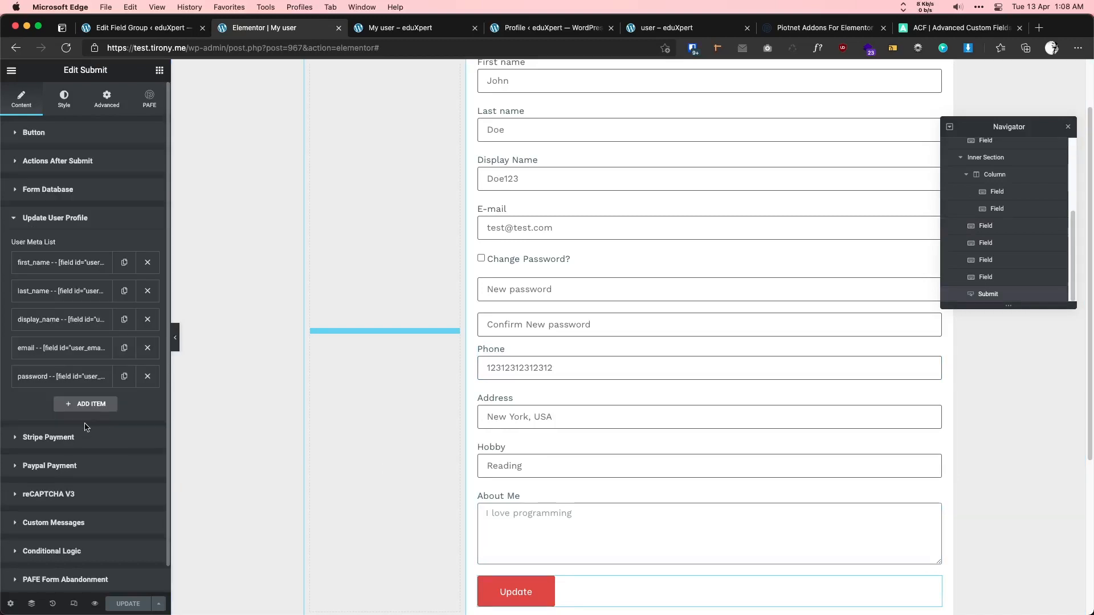
left_click(124, 376)
scroll(106, 407, "down", 2)
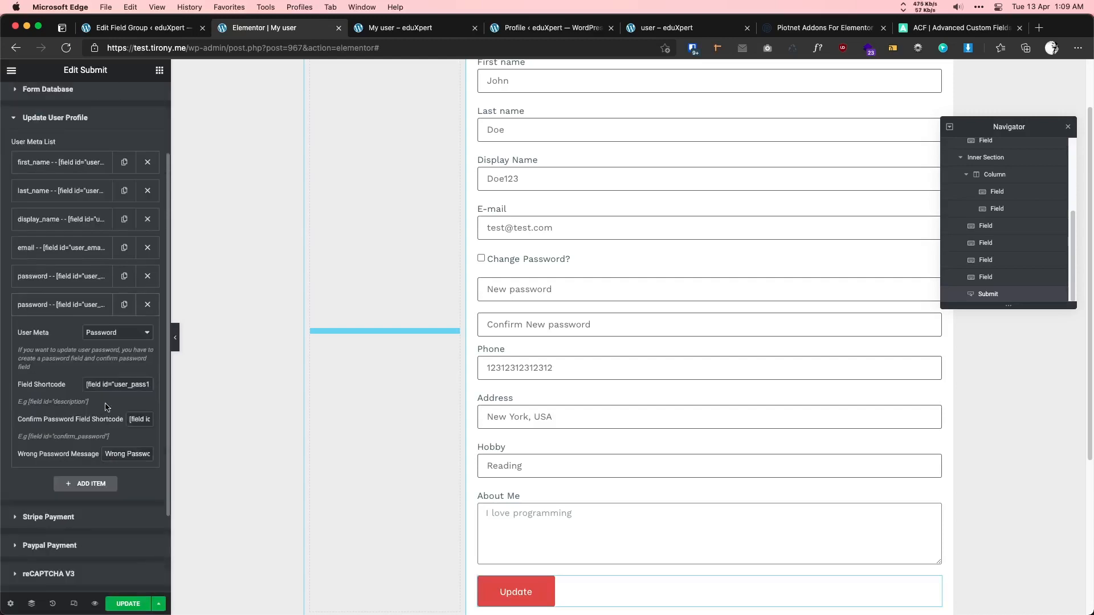
left_click(110, 333)
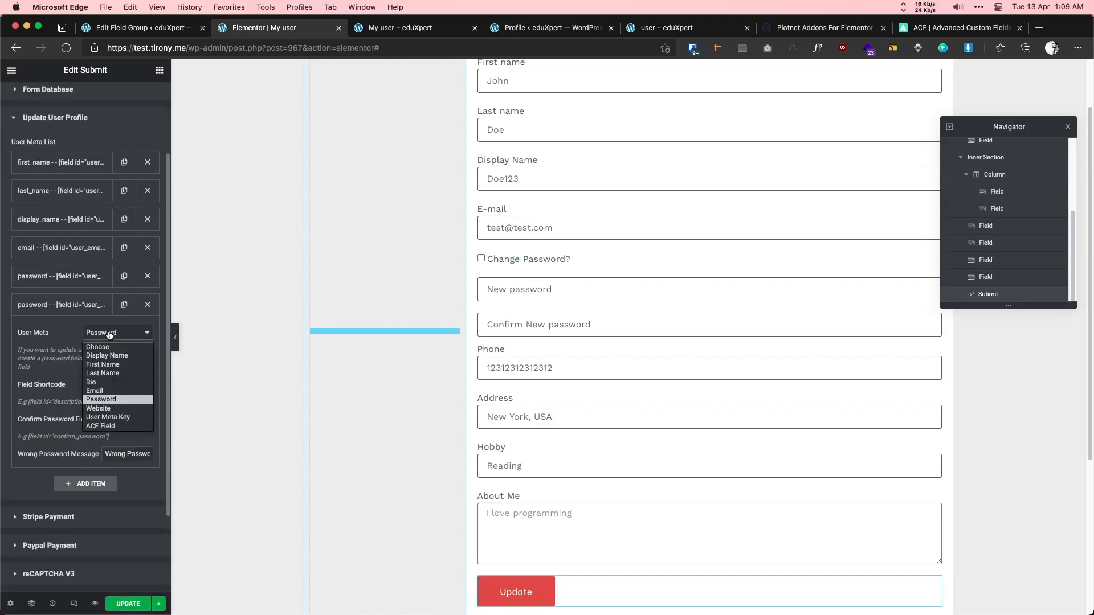
left_click(112, 427)
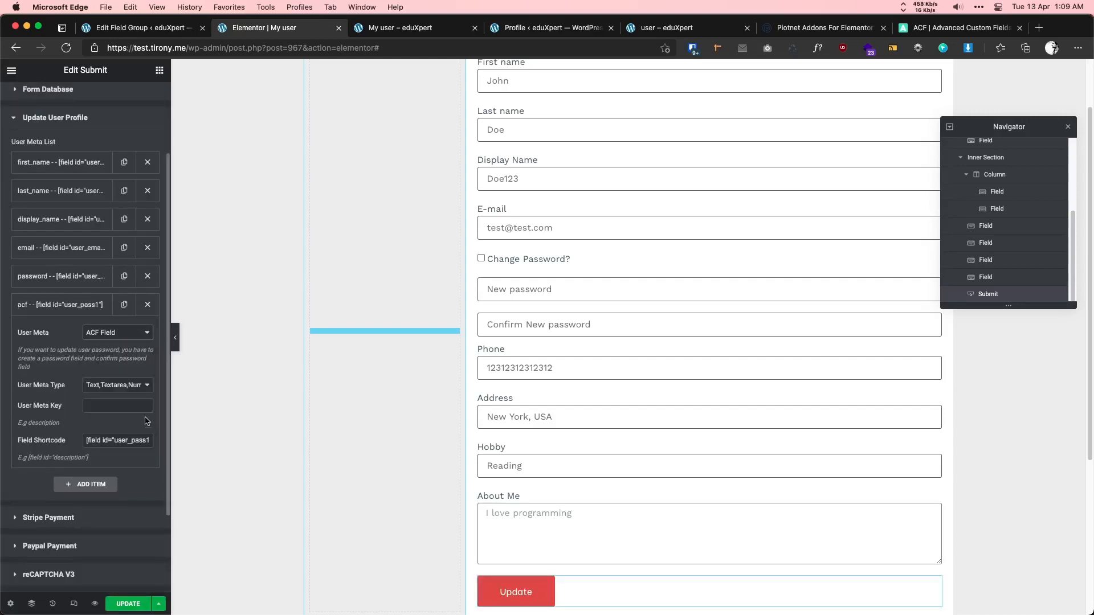
left_click(103, 387)
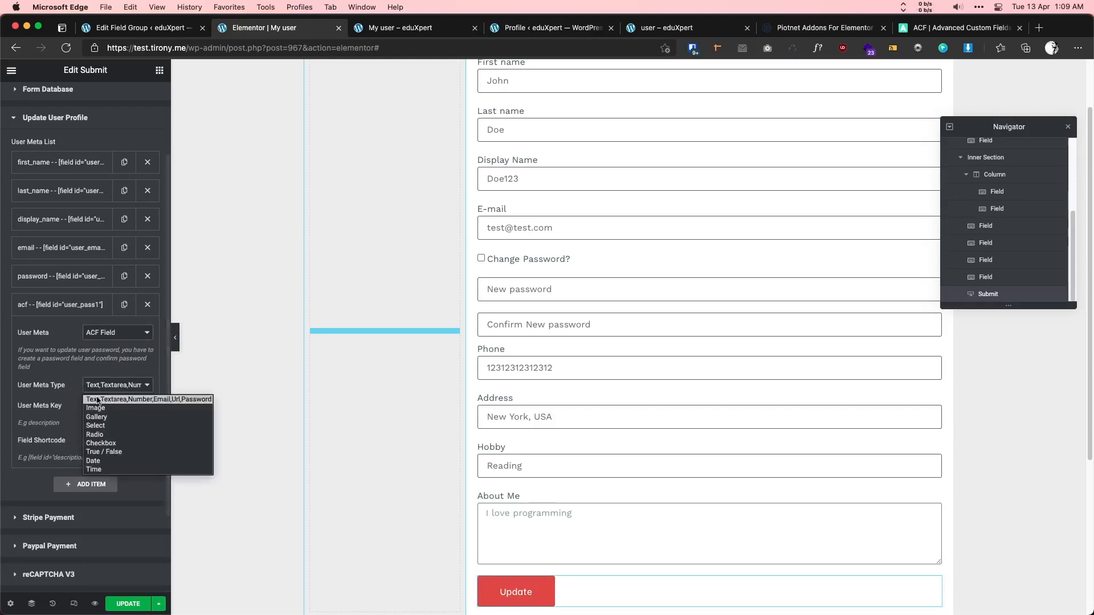
left_click(139, 400)
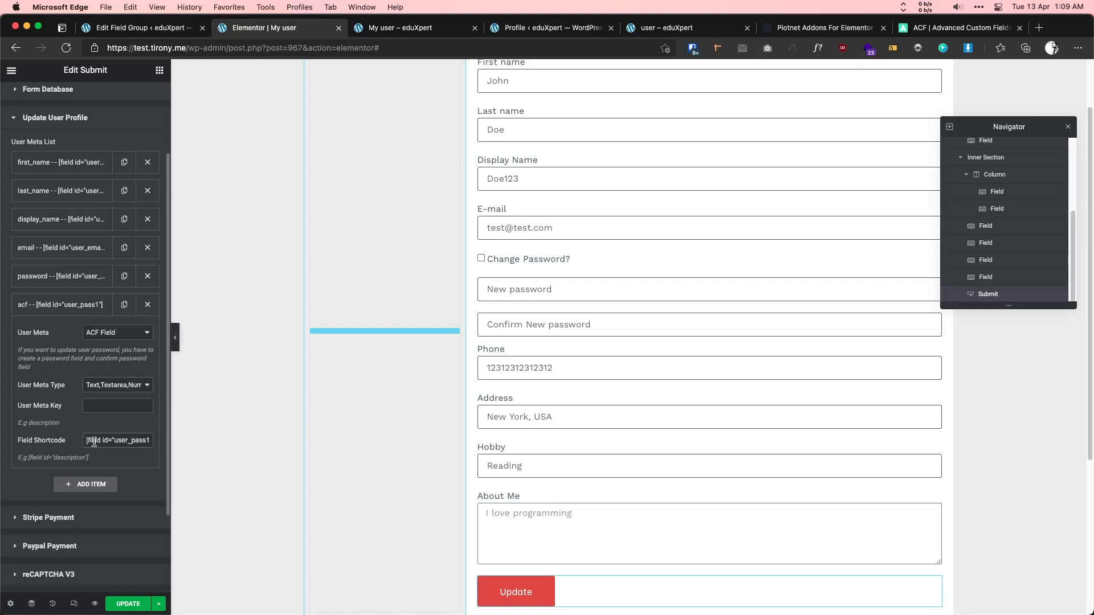
- Give the new ACF mapping the [field id="user_phone"] shortcode and meta key phone_user
left_click_drag(90, 442, 151, 442)
key("super+v")
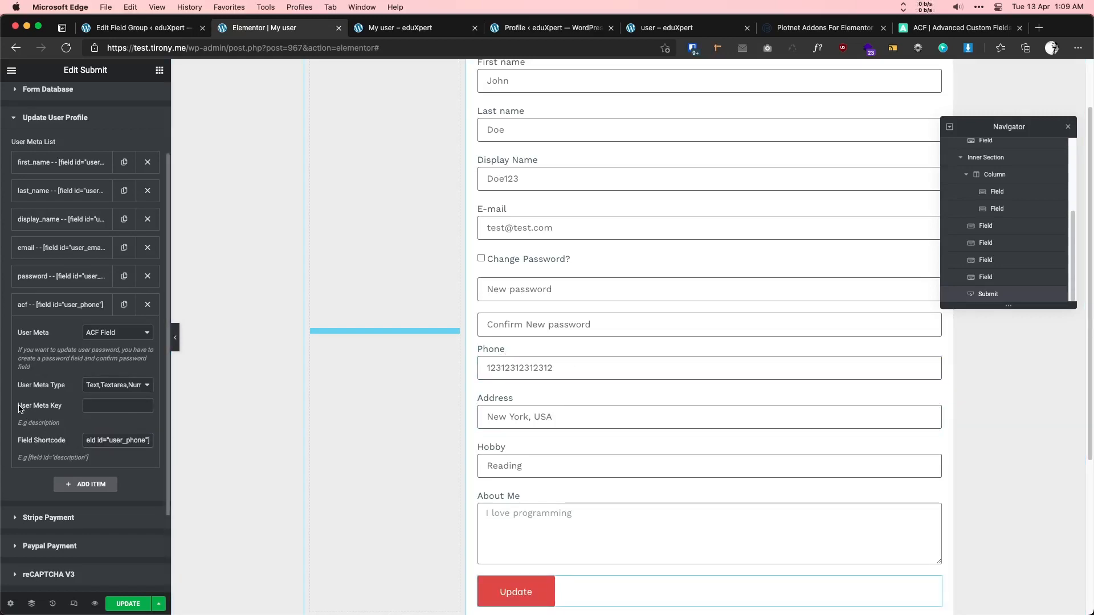
left_click(120, 403)
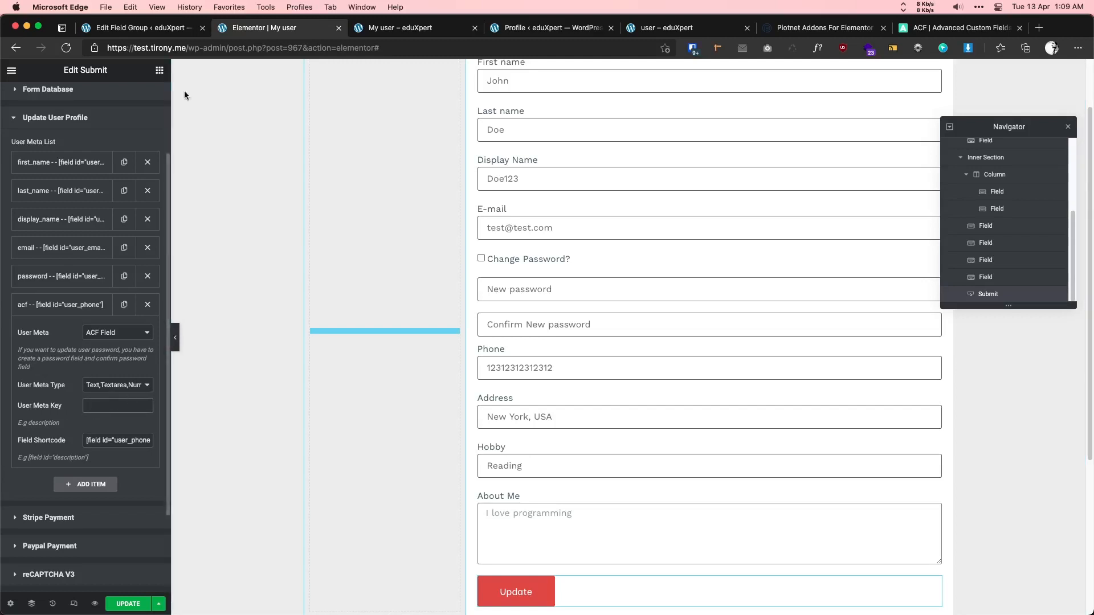
left_click(126, 28)
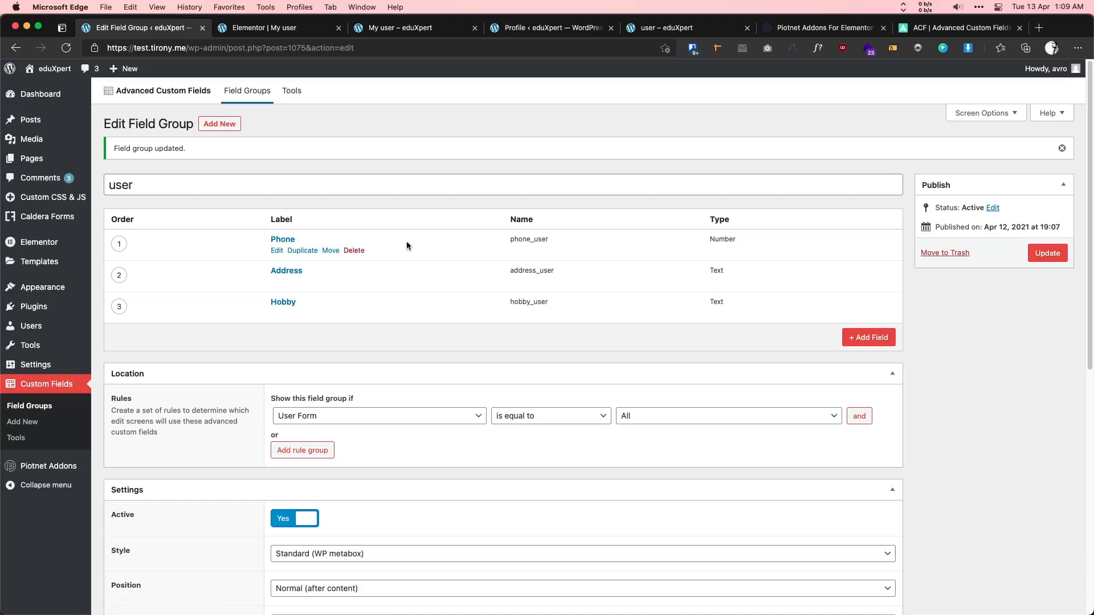
double_click(529, 239)
key("super+c")
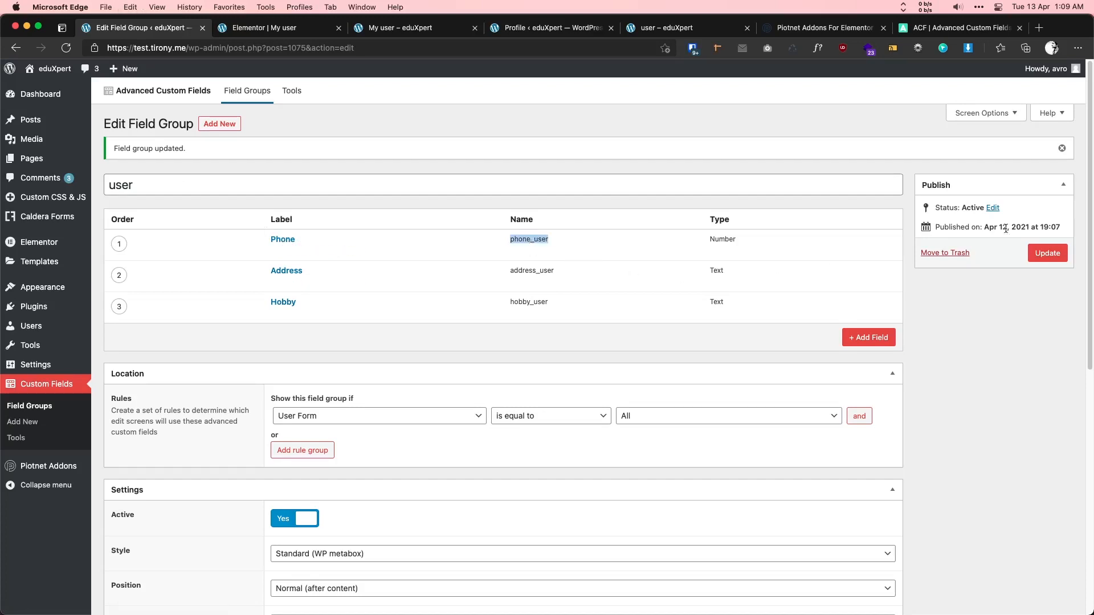
left_click(302, 28)
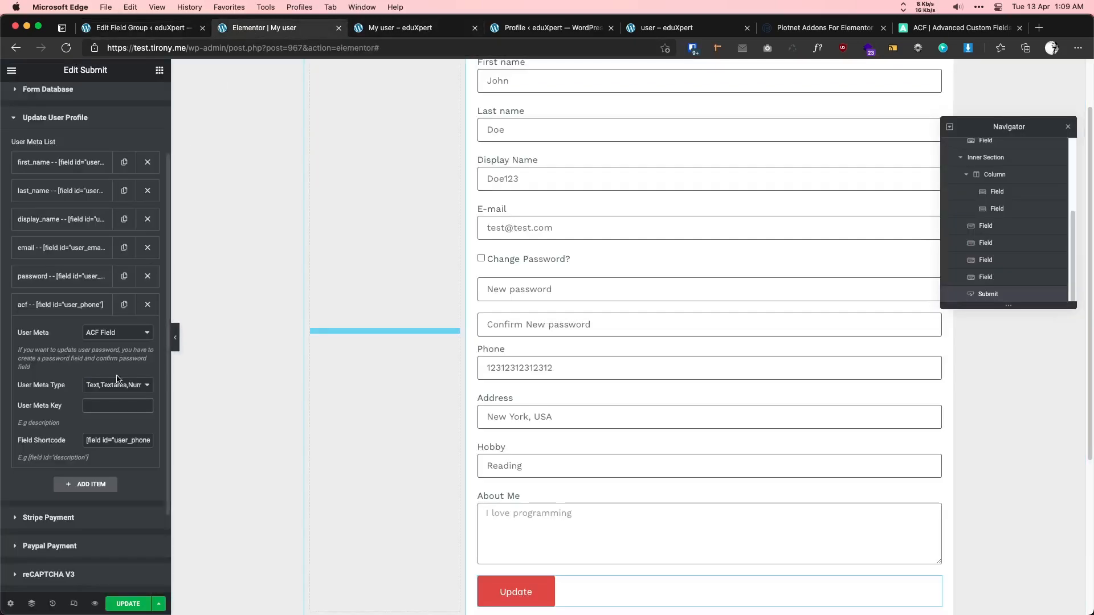
key("super+v")
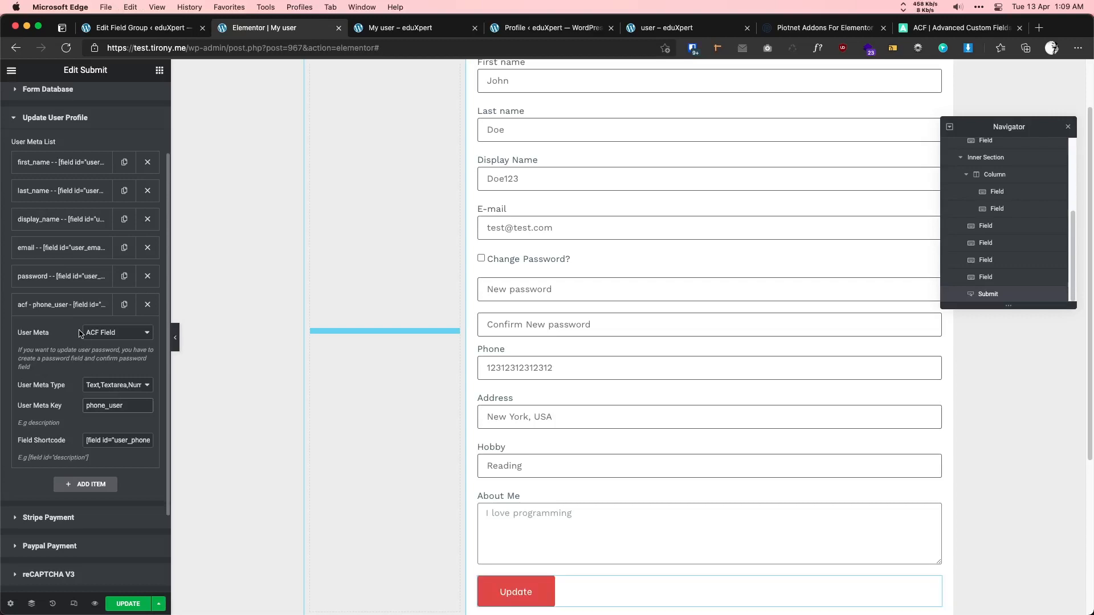
- Duplicate the phone_user mapping and give it the Address shortcode [field id="user_addr"]
left_click(77, 312)
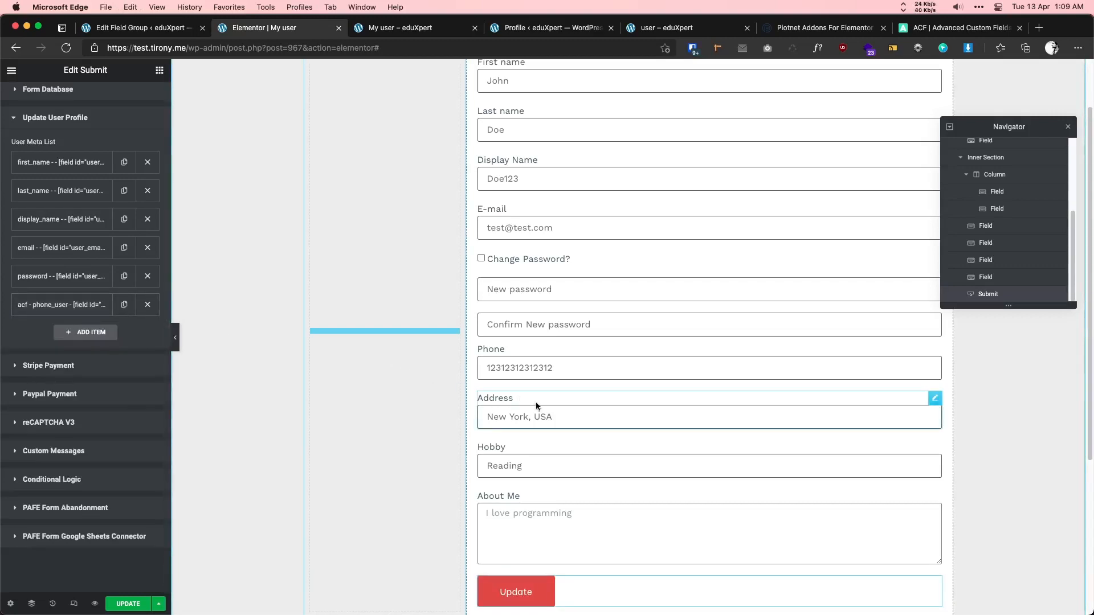
left_click(590, 408)
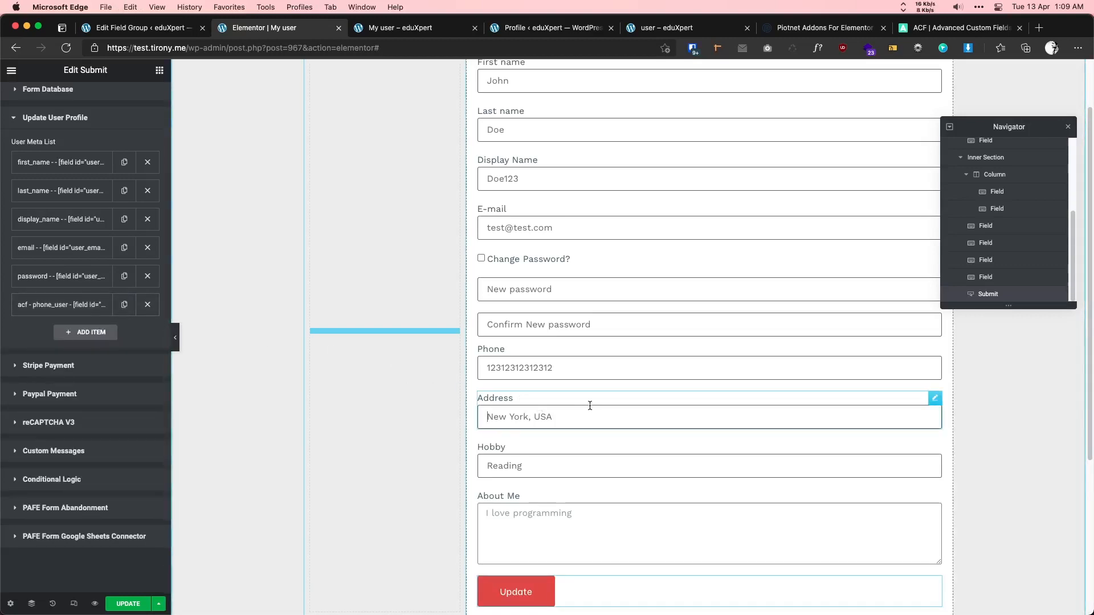
left_click_drag(158, 262, 78, 260)
key("super+c")
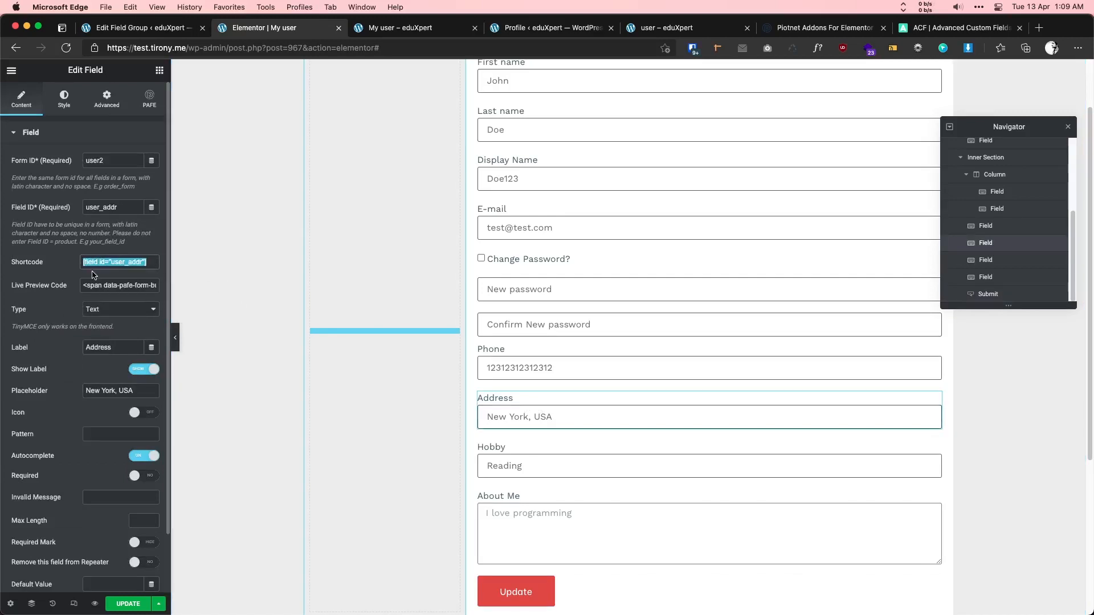
left_click(564, 584)
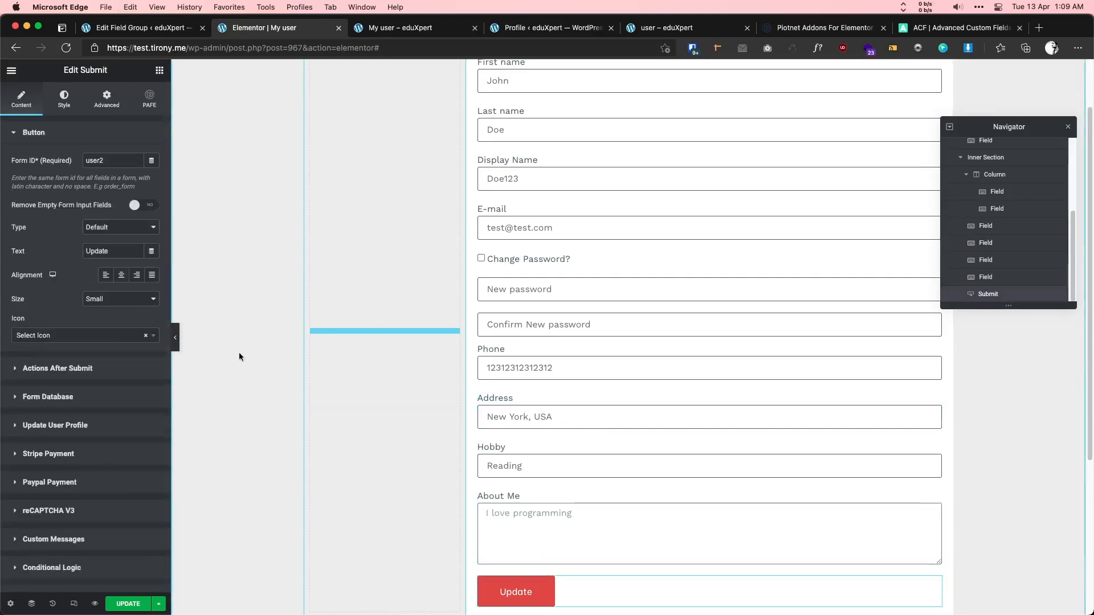
left_click(86, 426)
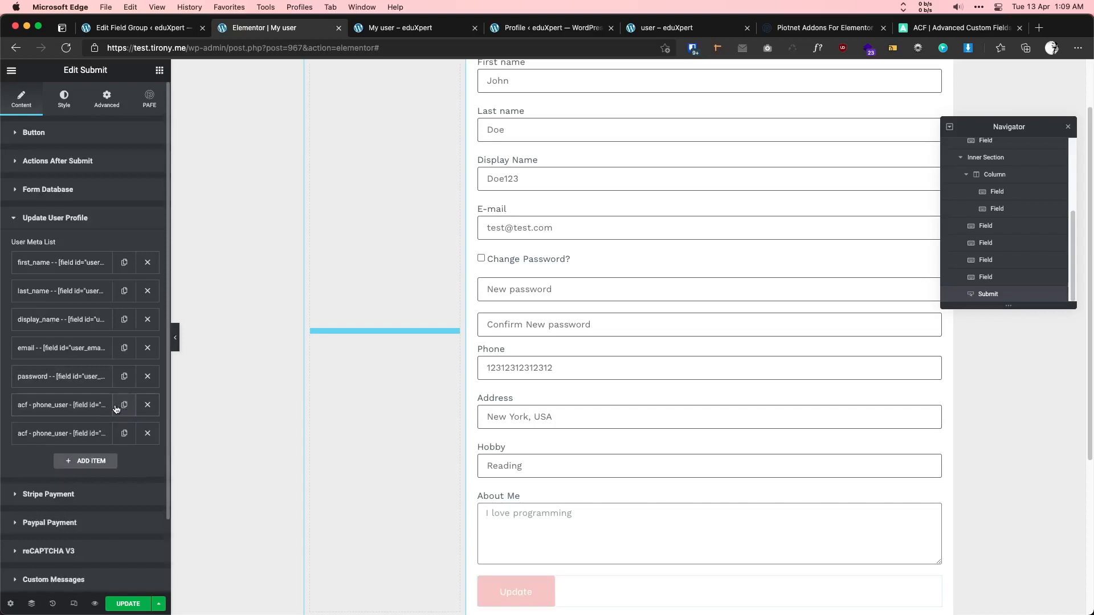
left_click(87, 432)
scroll(86, 430, "down", 3)
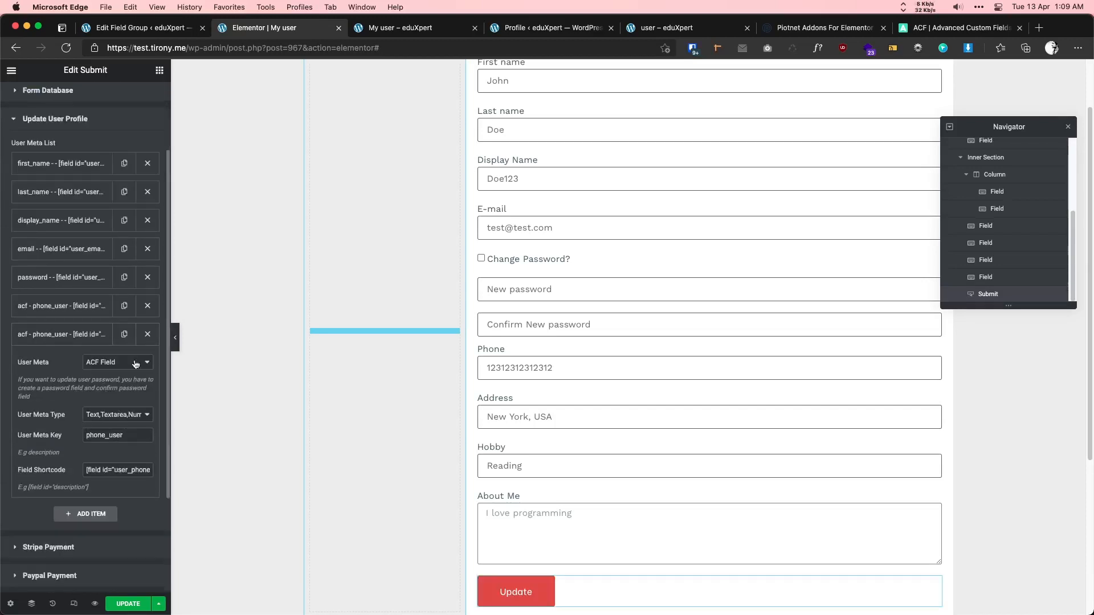
triple_click(132, 470)
key("super+v")
- Change the copied mapping's meta key to address_user
left_click(123, 29)
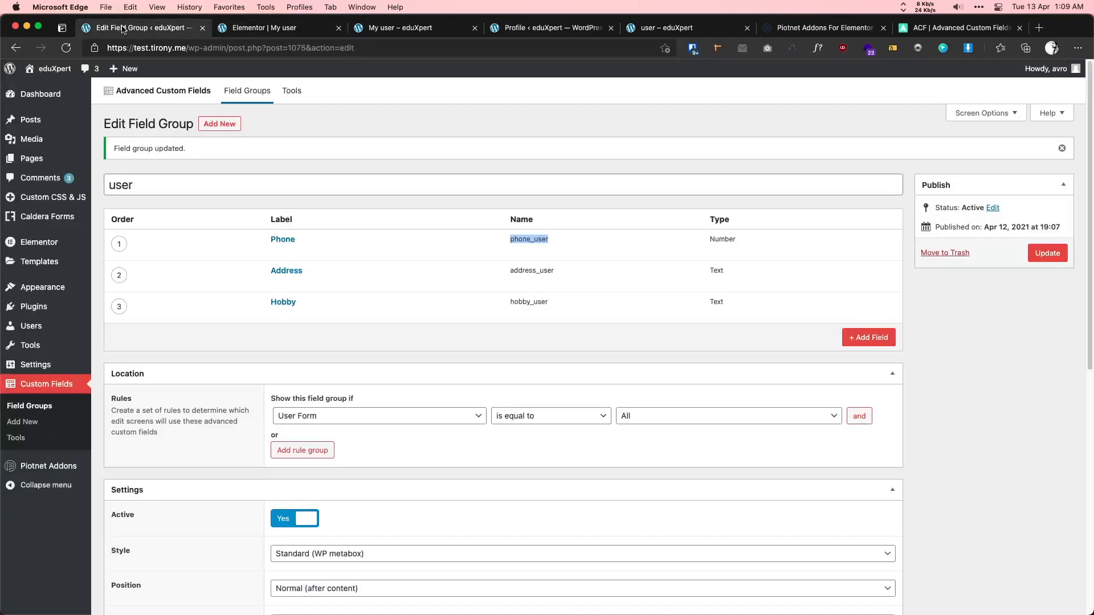
double_click(520, 271)
key("super+c")
left_click(300, 32)
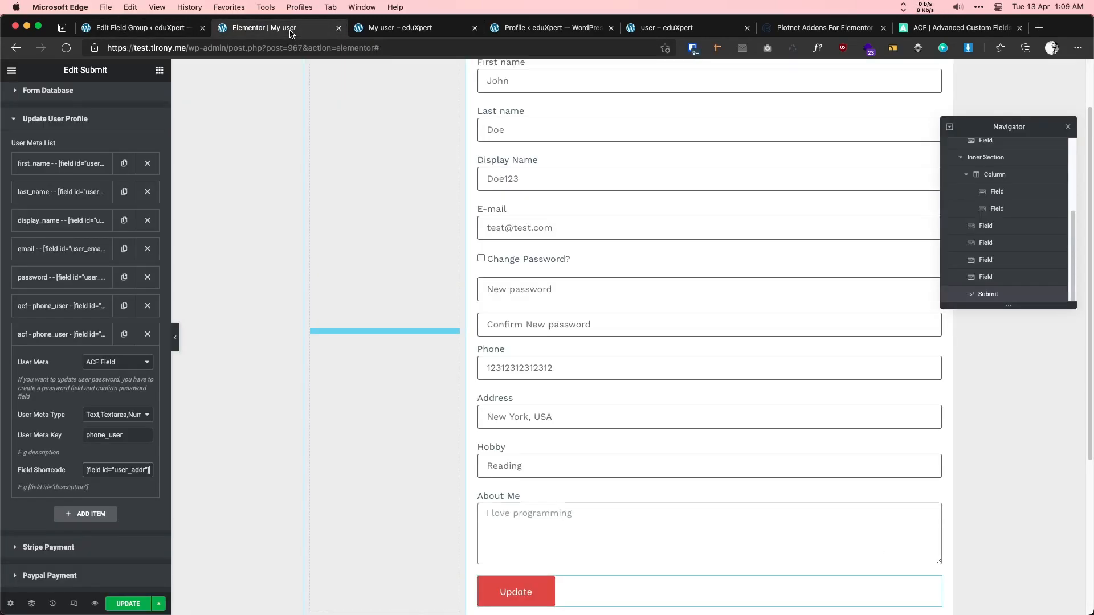
left_click_drag(129, 439, 32, 438)
key("super+v")
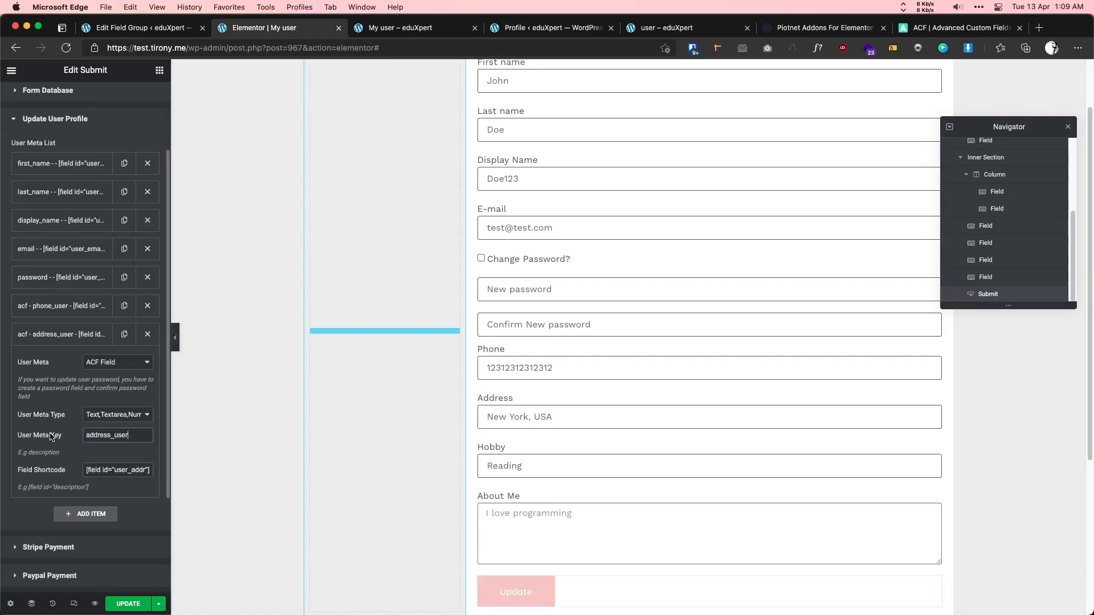
left_click(70, 338)
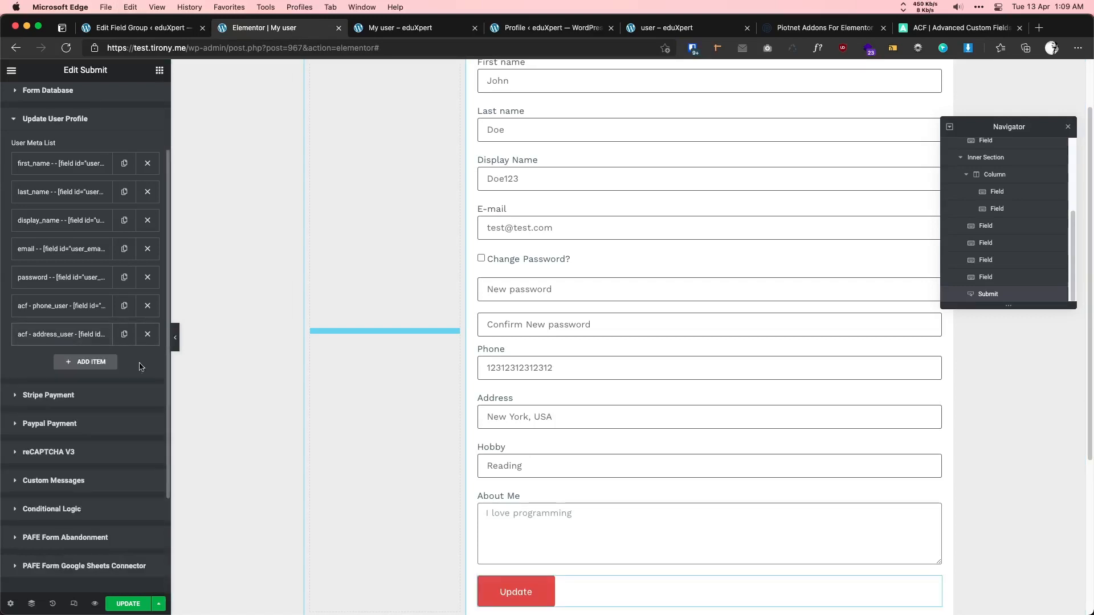
- Add a Hobby mapping with the user_hobby shortcode and key hobby_user, then save
left_click(532, 460)
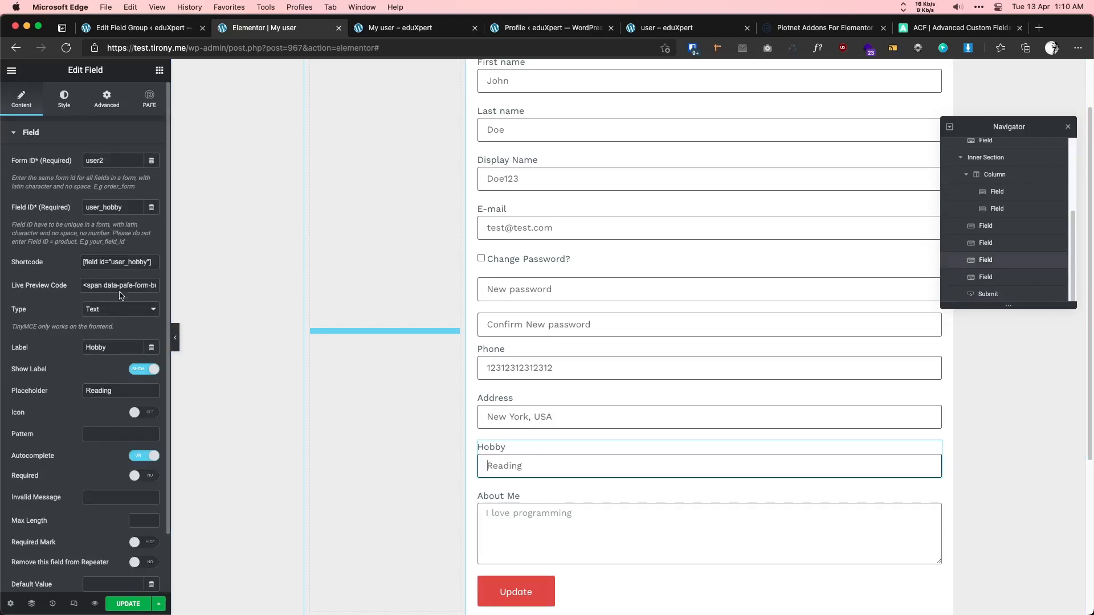
left_click(153, 263)
left_click(585, 589)
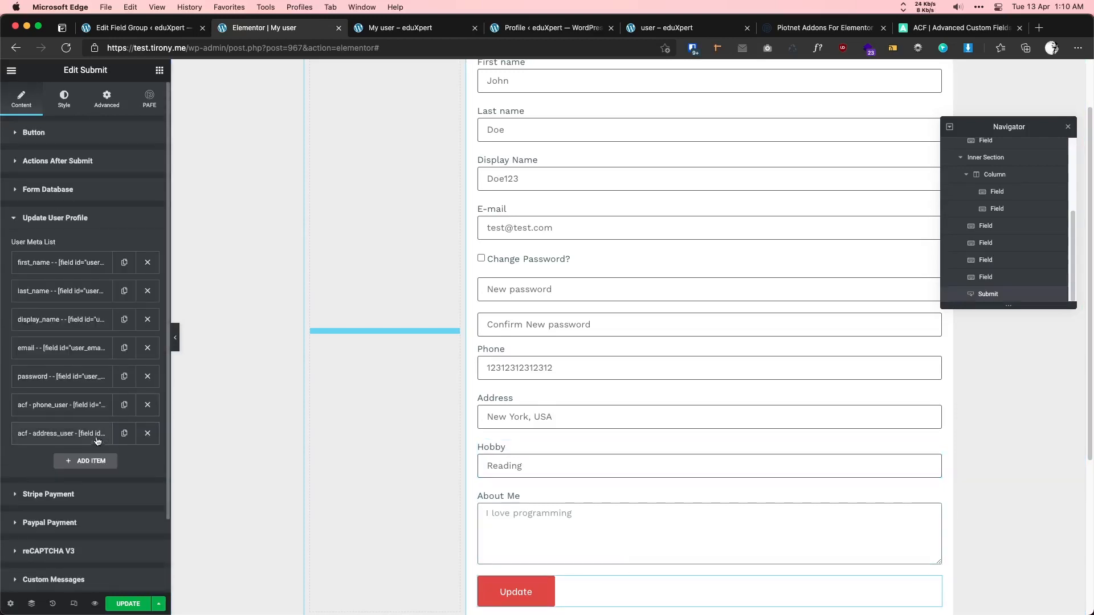
left_click(124, 433)
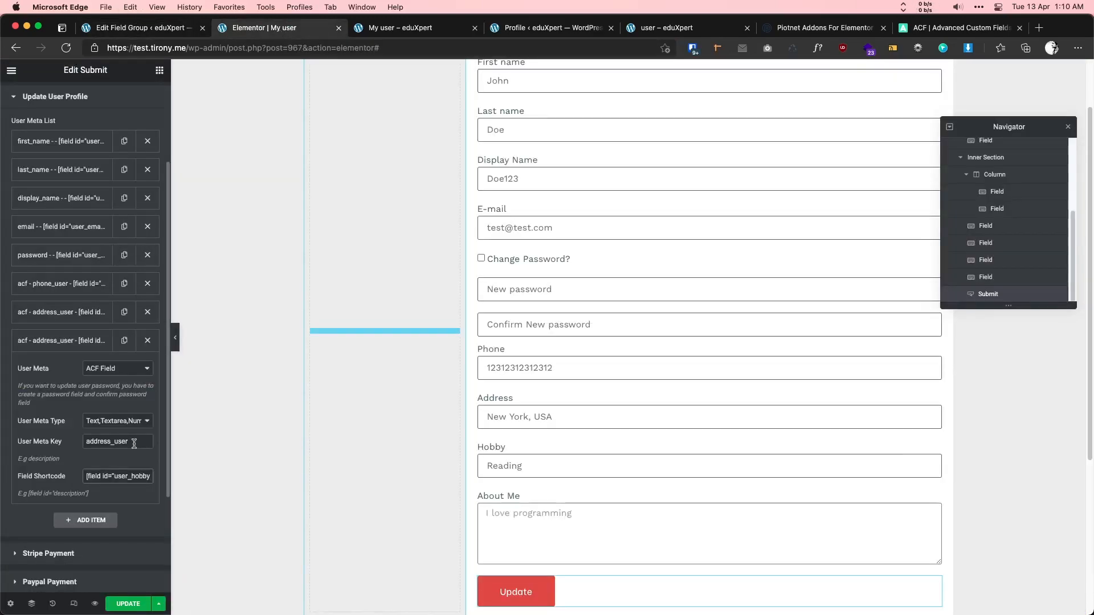
double_click(134, 444)
key("super+v")
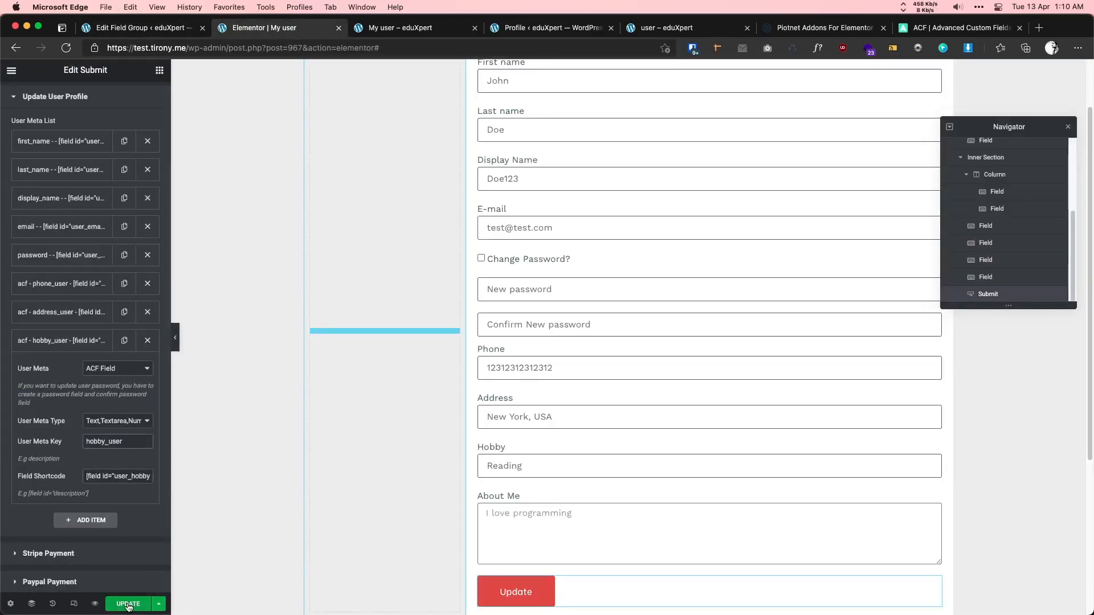
left_click(128, 603)
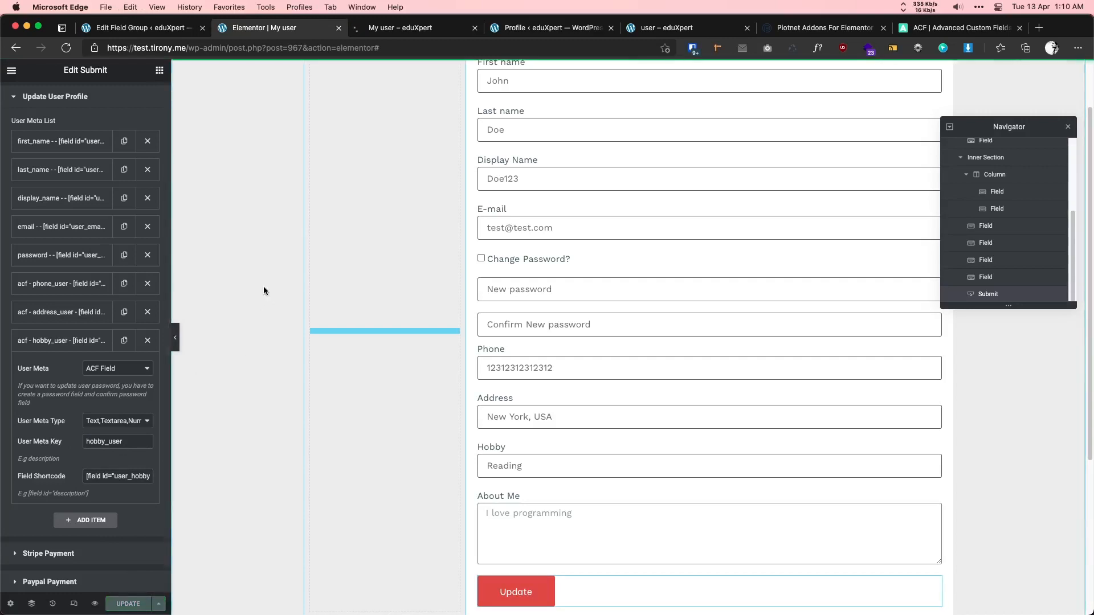
- Inspect the prefilled Address value on the live My user form
left_click(393, 30)
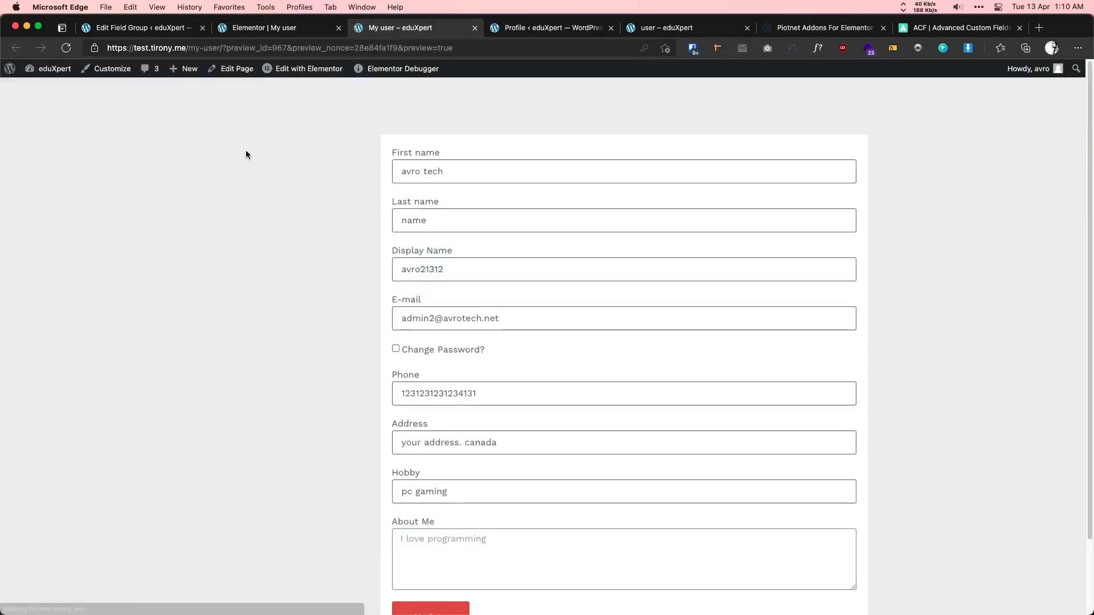
scroll(246, 154, "down", 3)
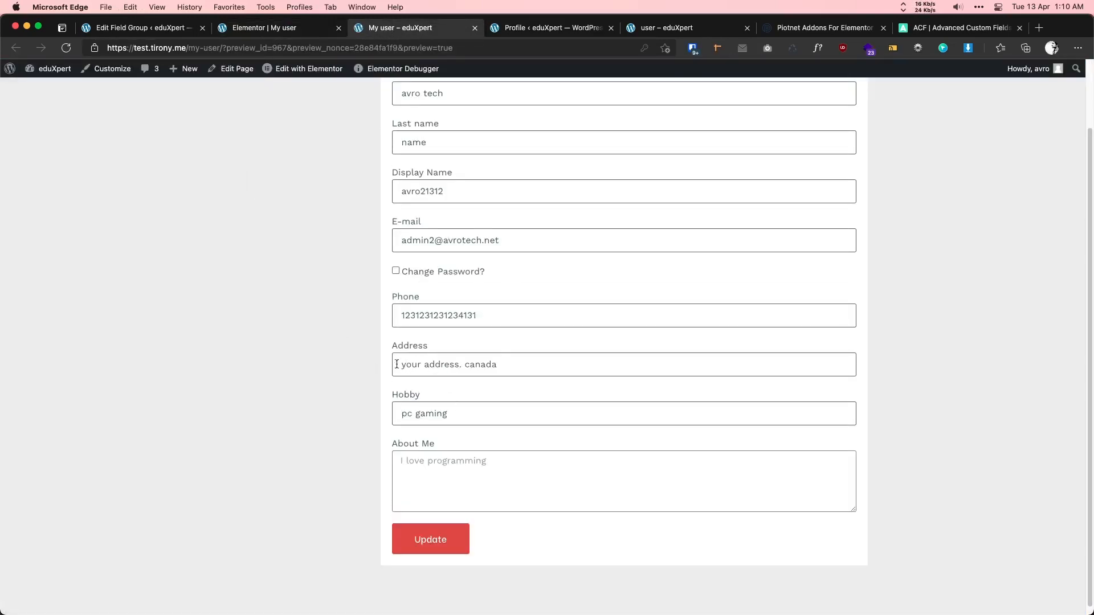
left_click_drag(397, 364, 506, 363)
left_click(506, 363)
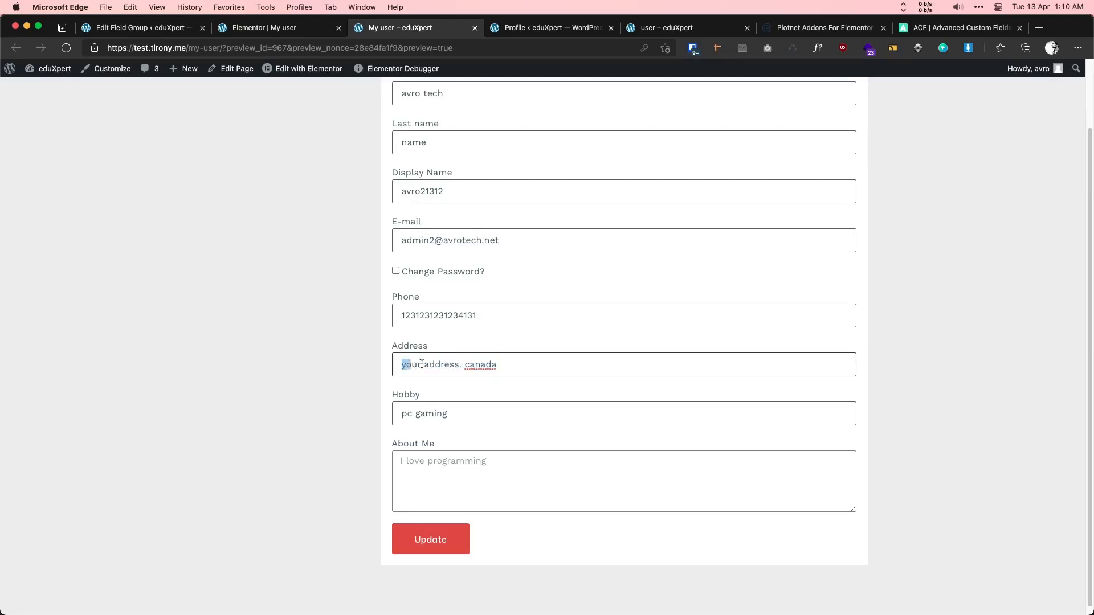
left_click_drag(422, 365, 494, 365)
left_click(433, 365)
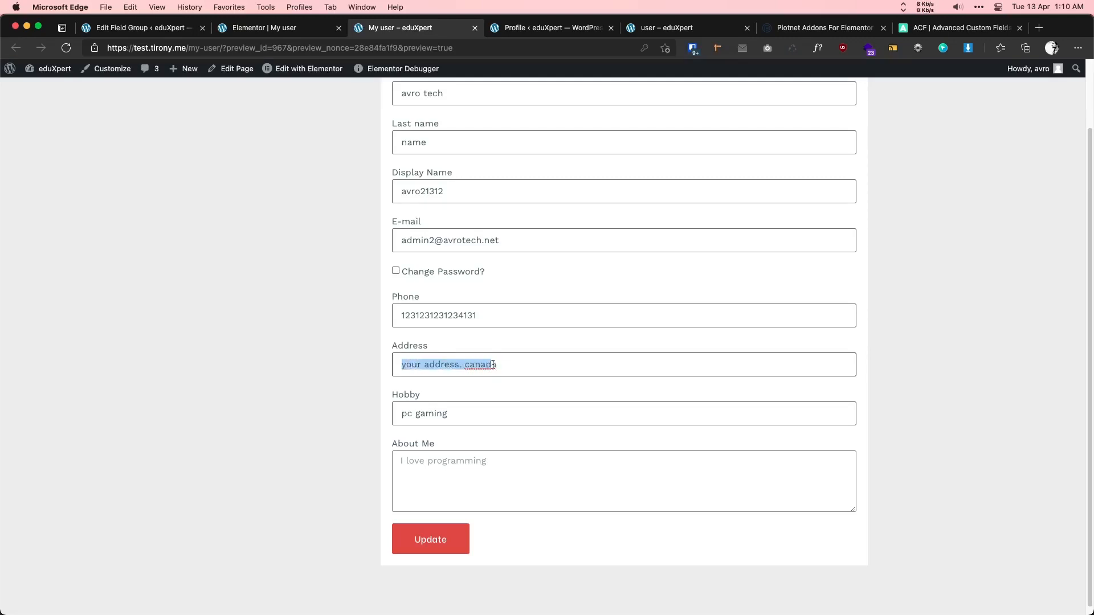
- Compare the Address and Hobby values on the admin profile with the live form
left_click(505, 30)
left_click_drag(323, 486, 220, 477)
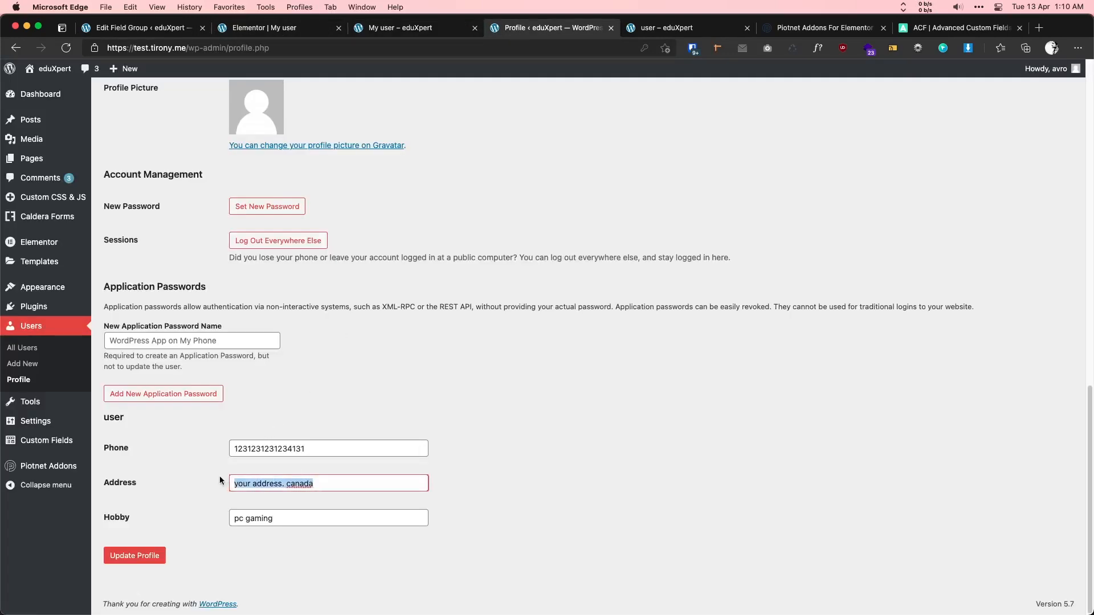
left_click(261, 483)
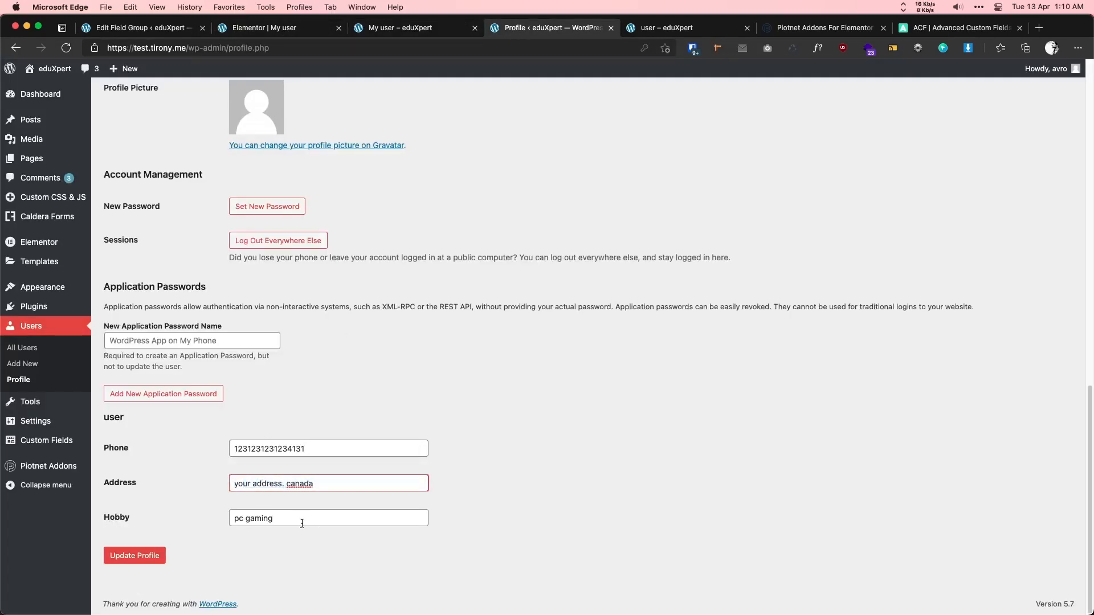
left_click_drag(302, 523, 227, 521)
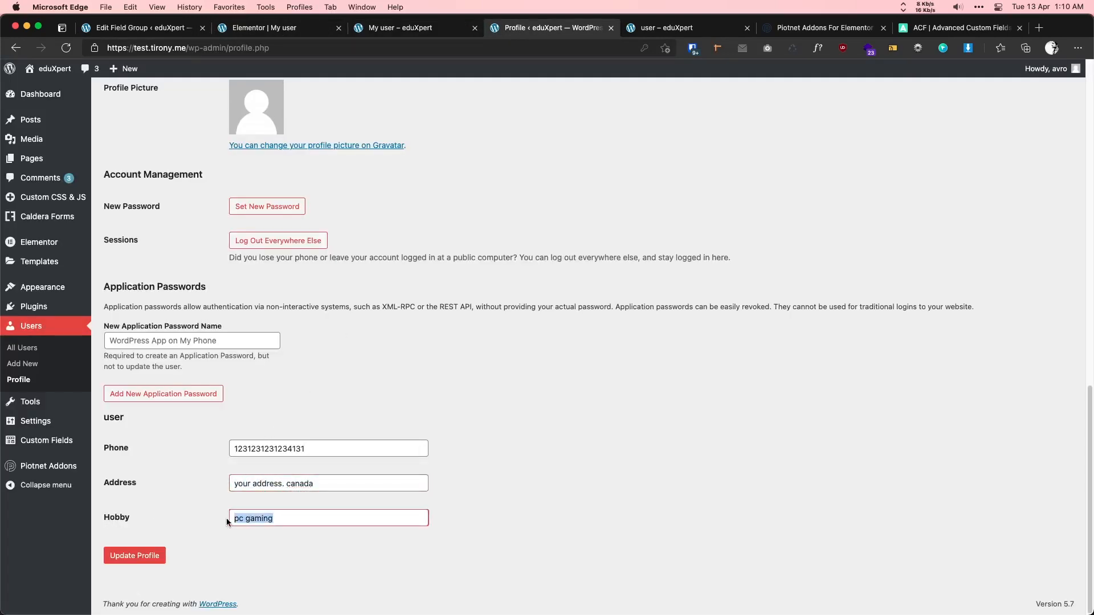
left_click(382, 34)
left_click_drag(451, 415, 390, 409)
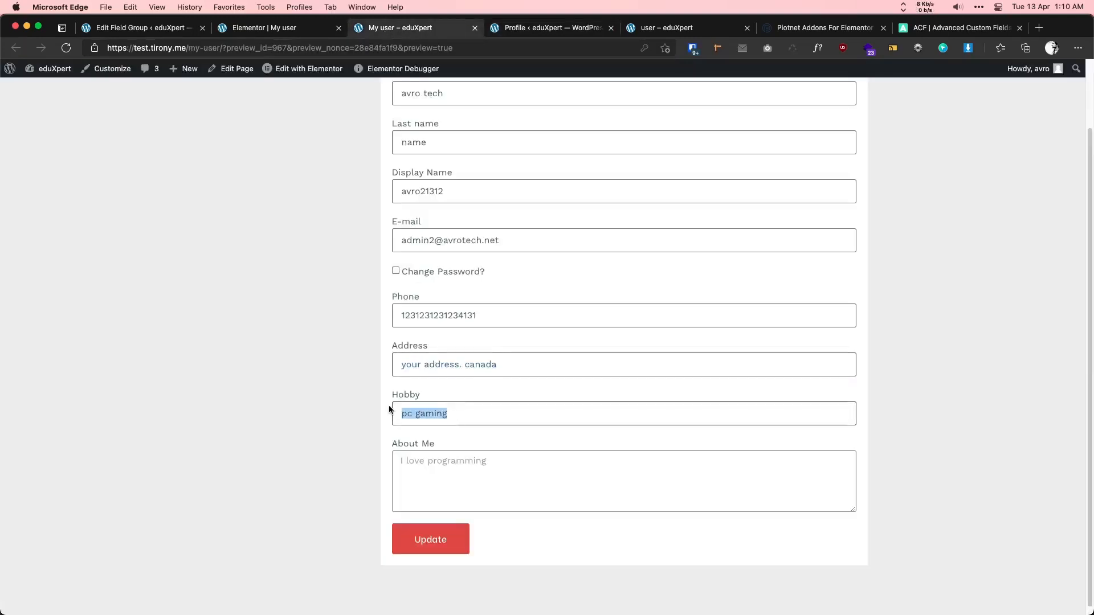
left_click(462, 419)
scroll(462, 454, "up", 3)
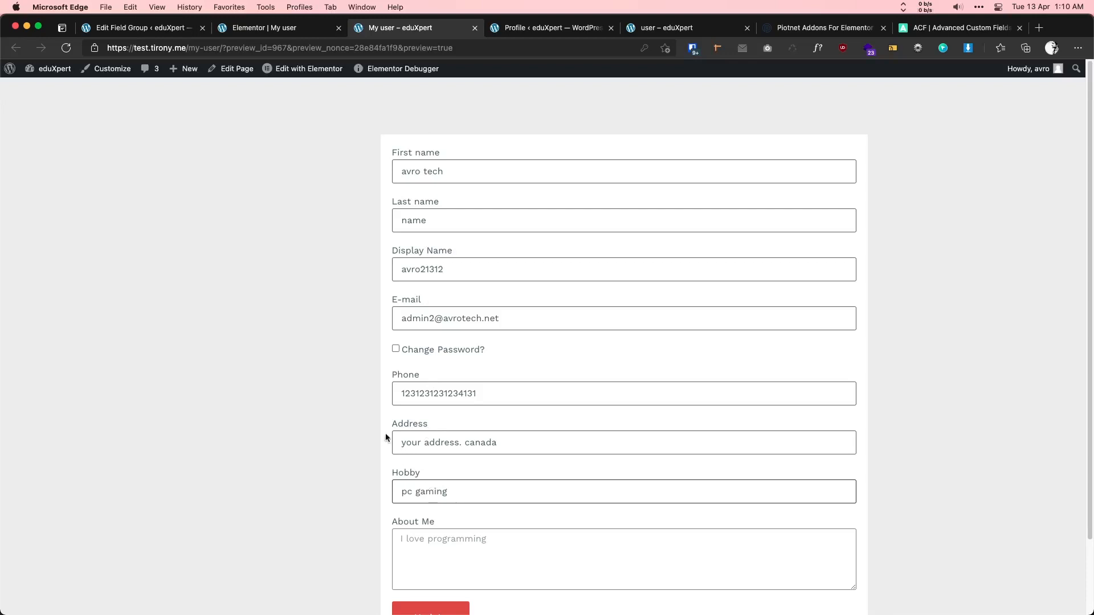
left_click(534, 29)
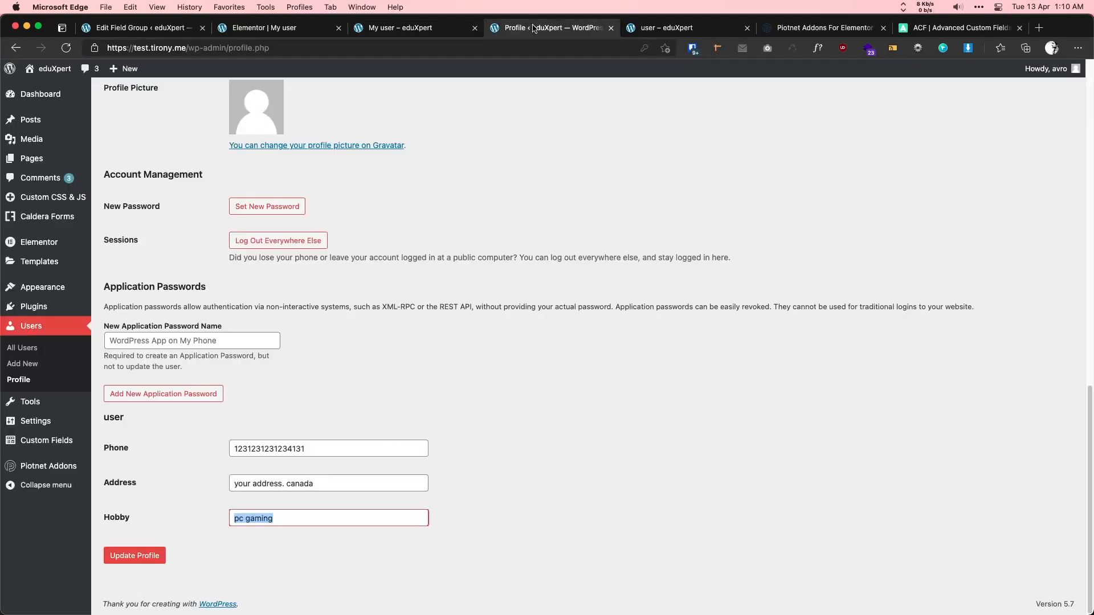
- On the live form, enter a new first name, last name and display name
left_click(400, 27)
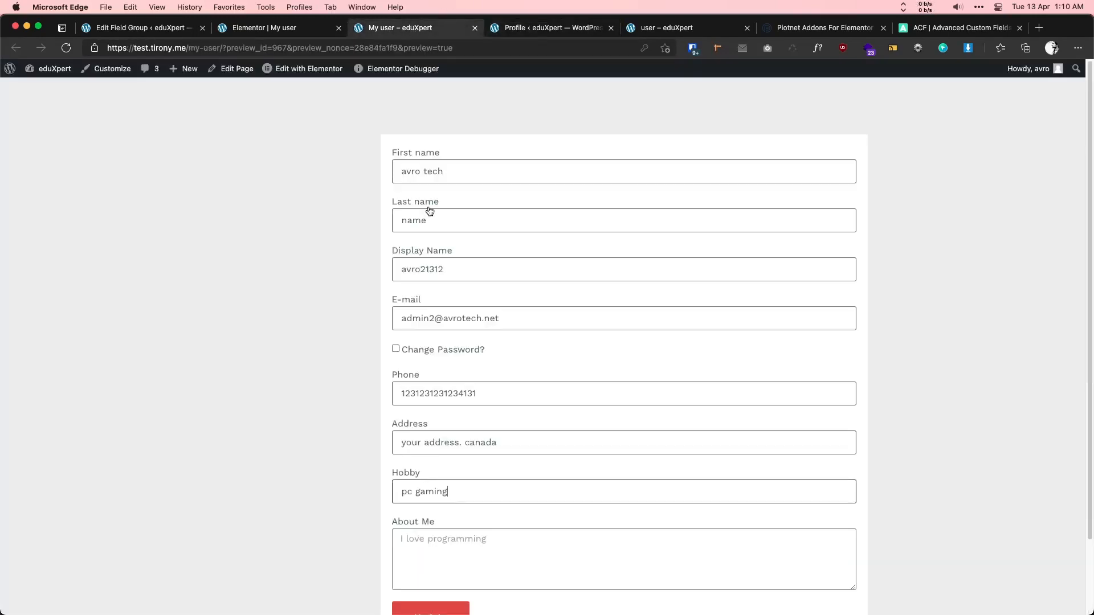
type("jhon")
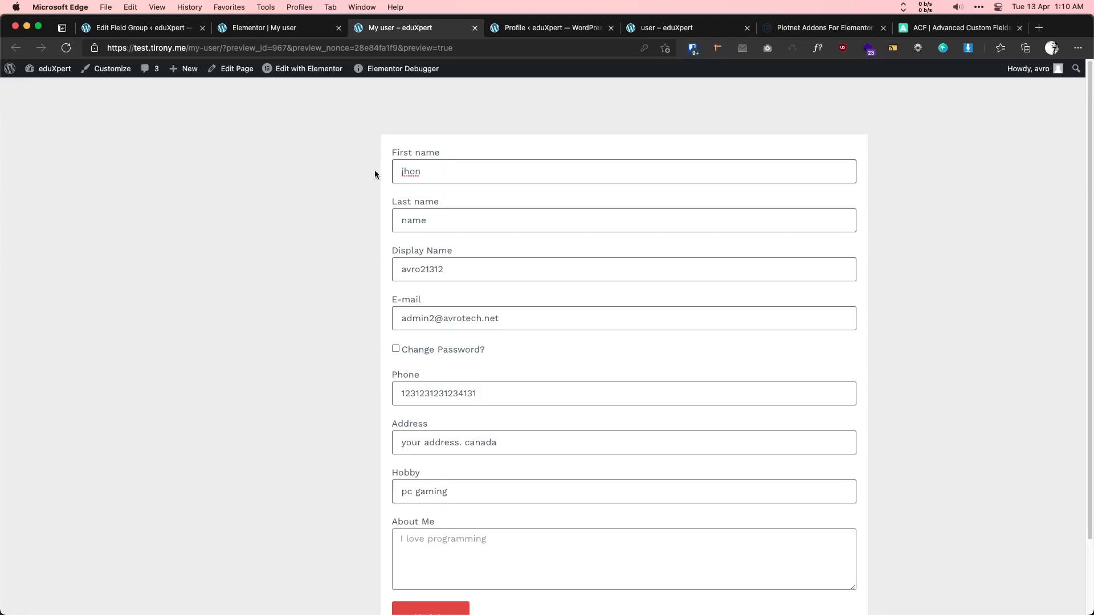
key("Down")
type("ohn")
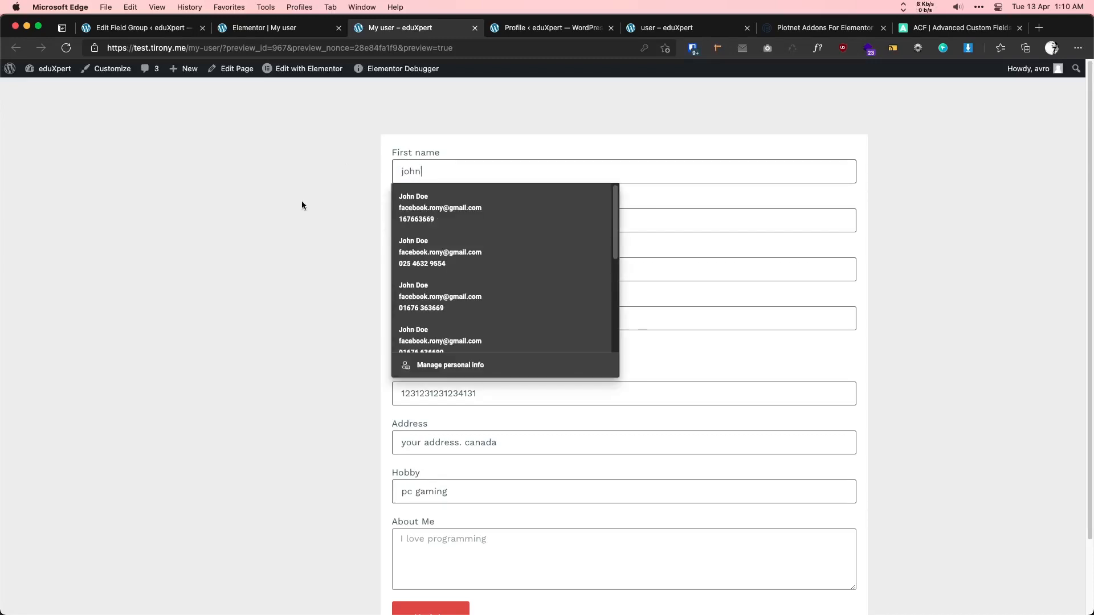
left_click_drag(429, 221, 391, 225)
type("mike")
left_click_drag(420, 270, 457, 267)
type("john123")
double_click(421, 318)
type("john")
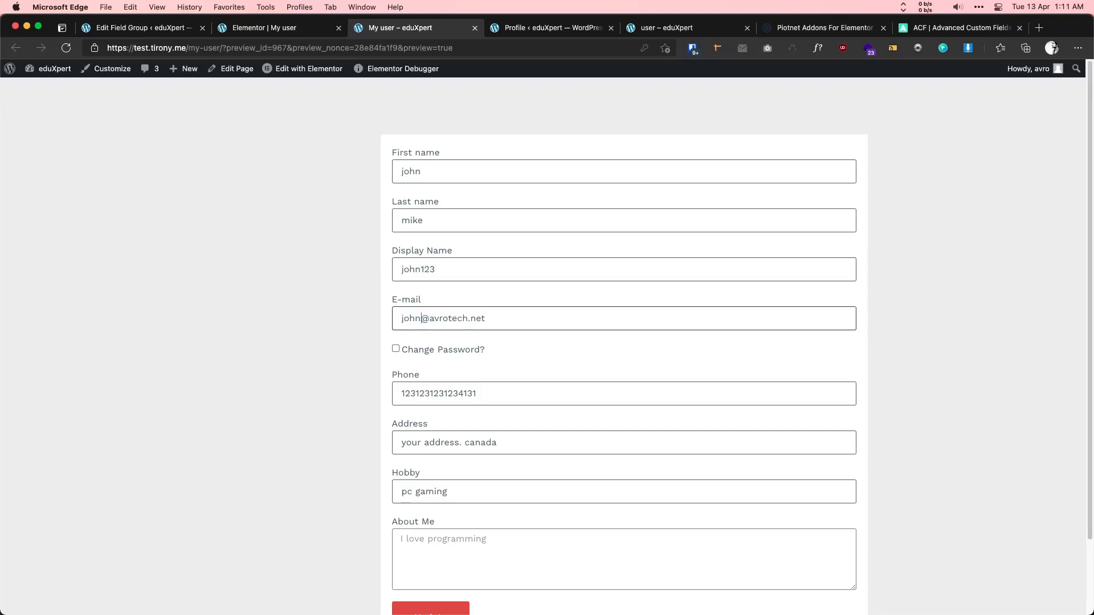
left_click(411, 350)
left_click(409, 350)
key("Tab")
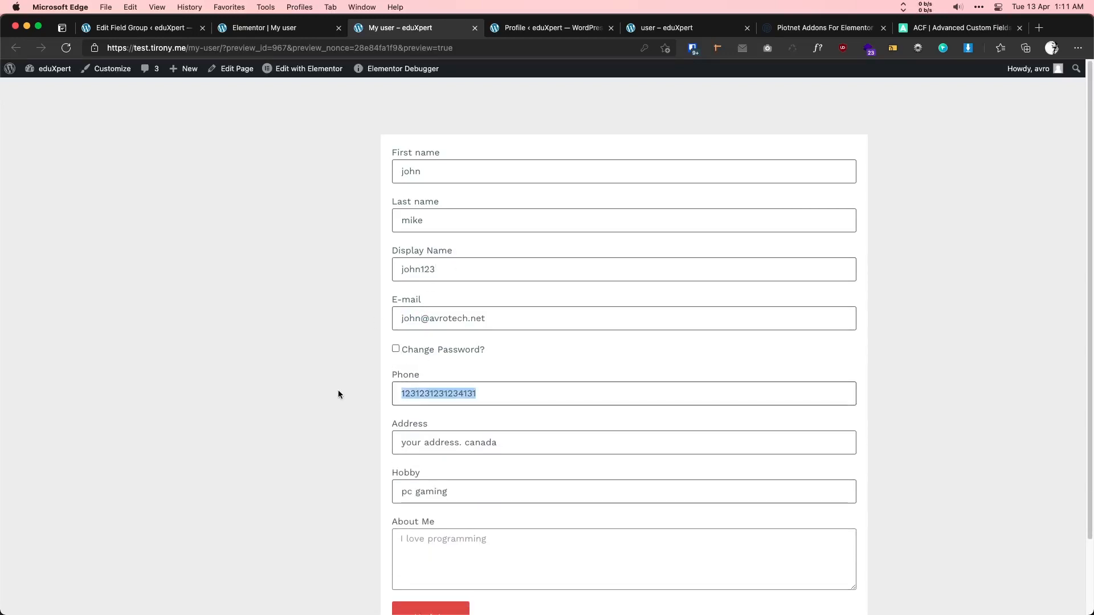
type("1111111111111")
key("Tab")
type("new")
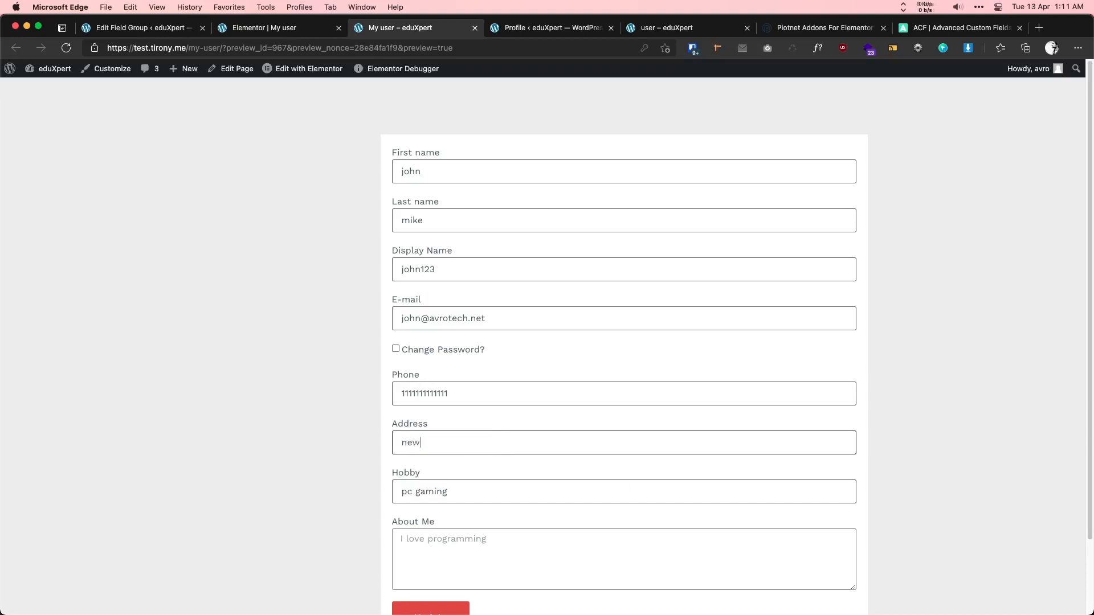
type("york usa")
key("Tab")
type("gardening")
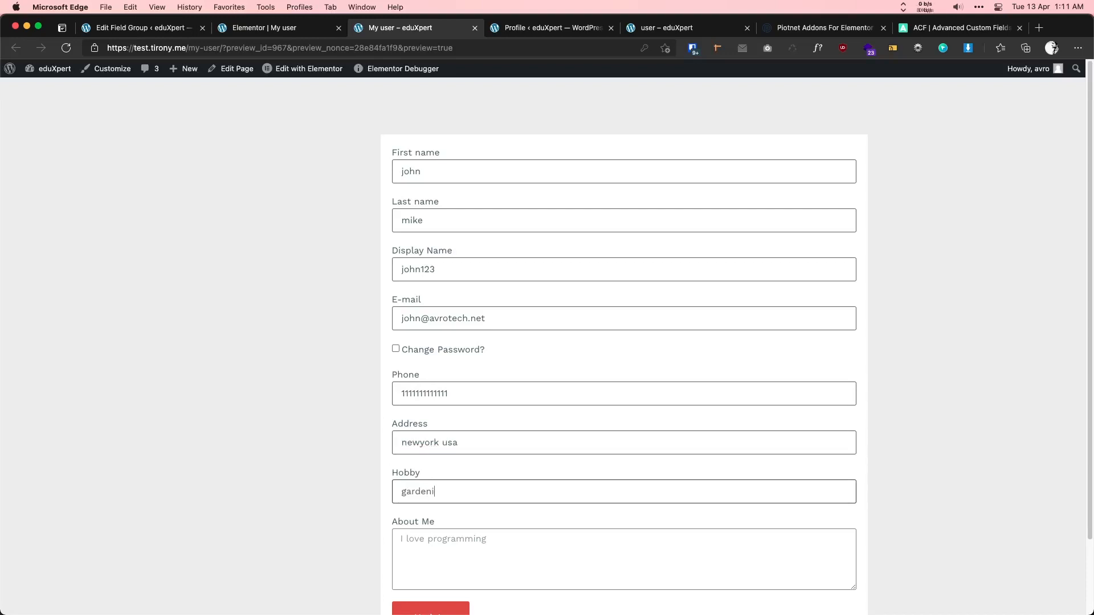
key("Tab")
type("I am a noob developer")
scroll(466, 320, "down", 3)
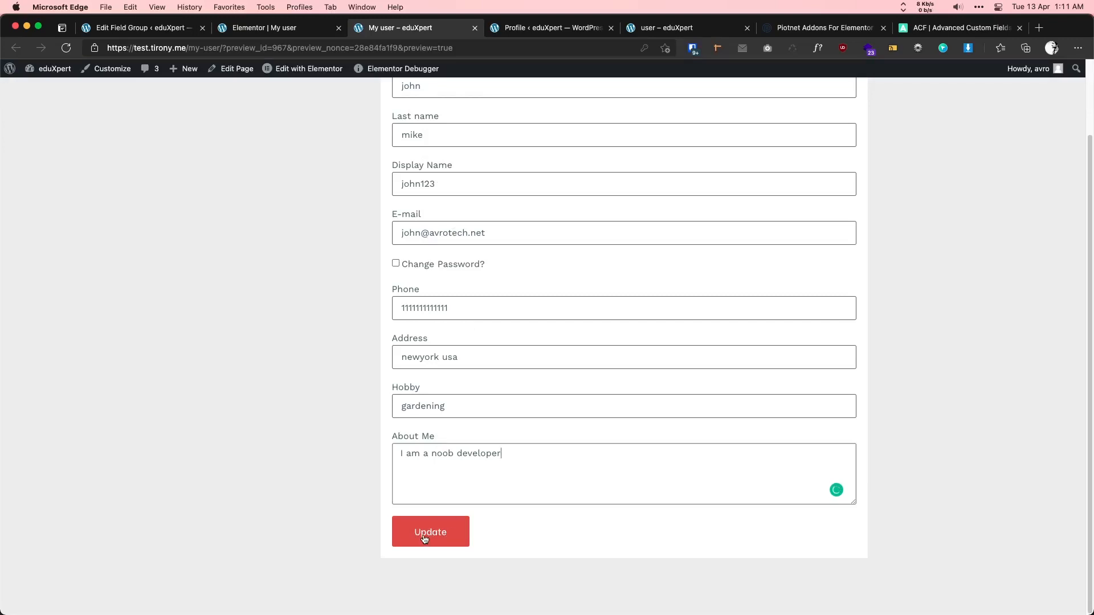
left_click(446, 537)
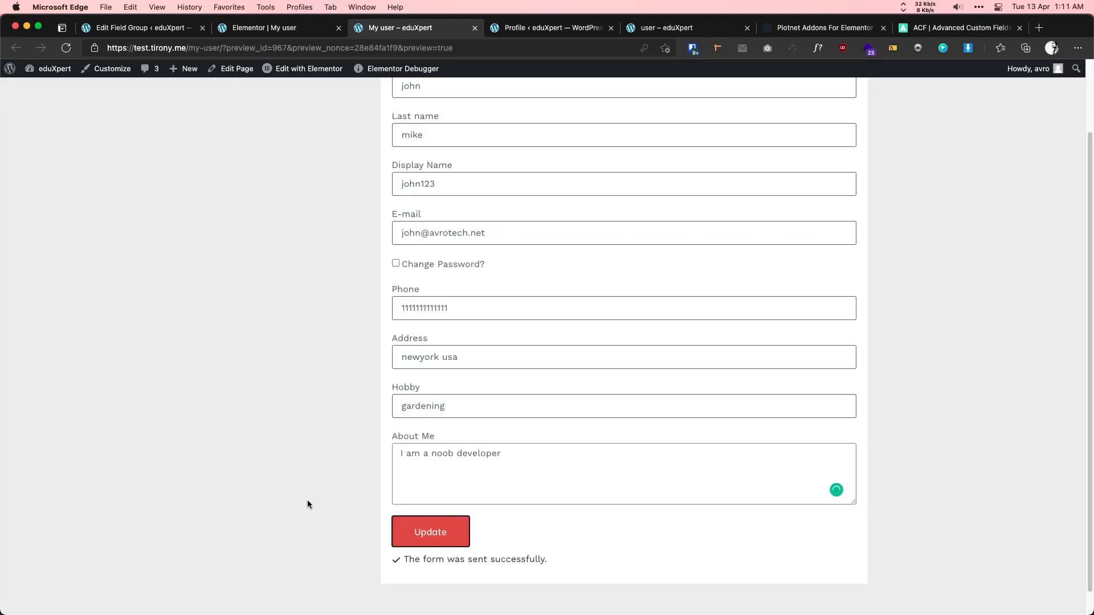
left_click_drag(404, 561, 530, 561)
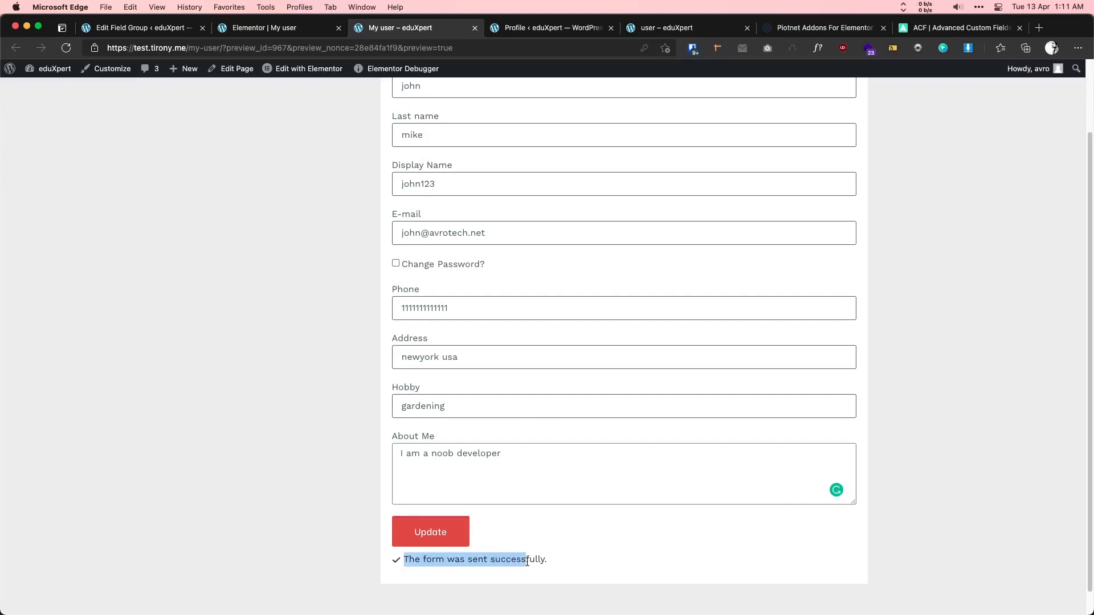
left_click(542, 561)
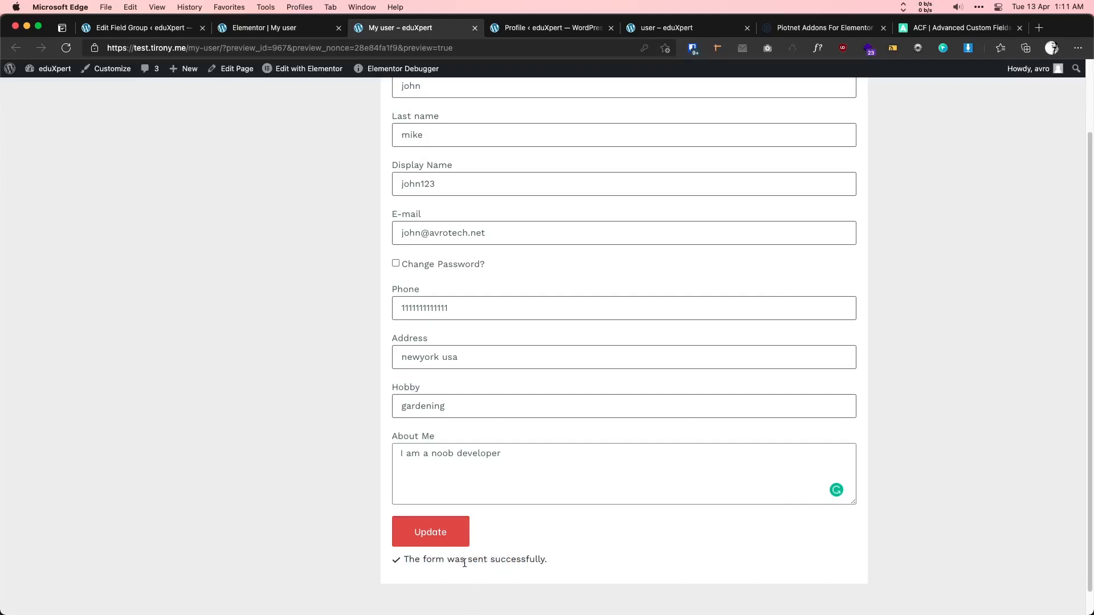
- Set the form's Success Message to 'Information updated' and save the page
left_click(263, 28)
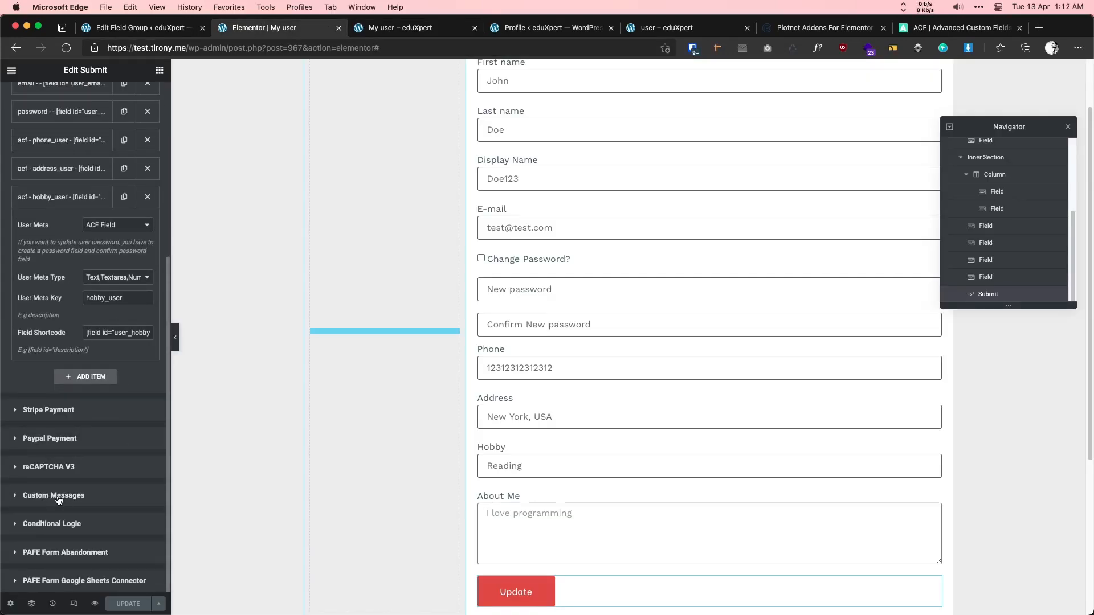
left_click(59, 500)
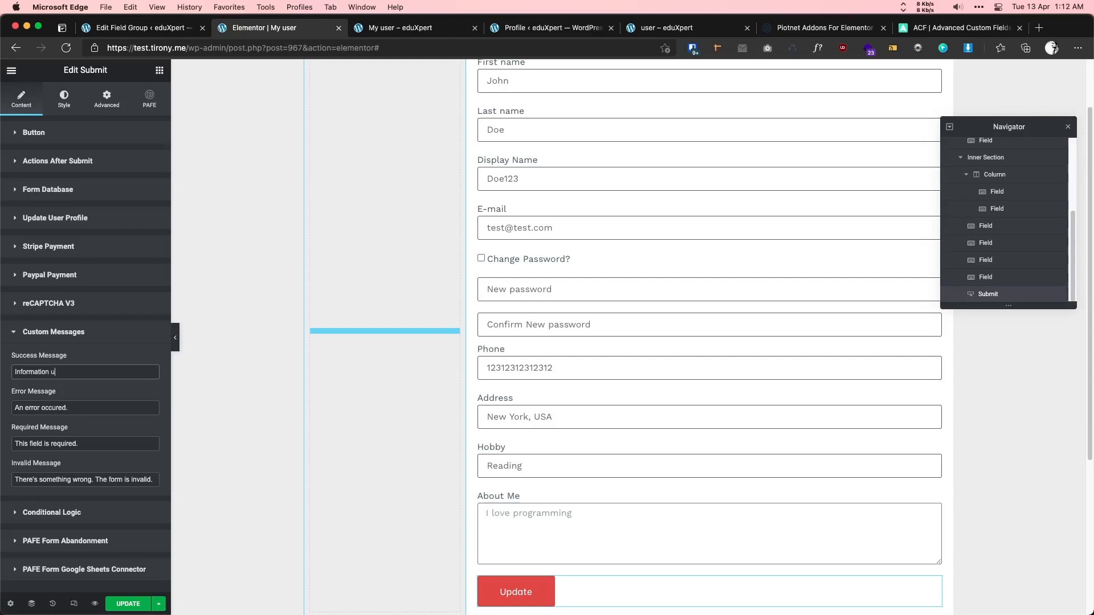
type("pdated")
left_click(129, 602)
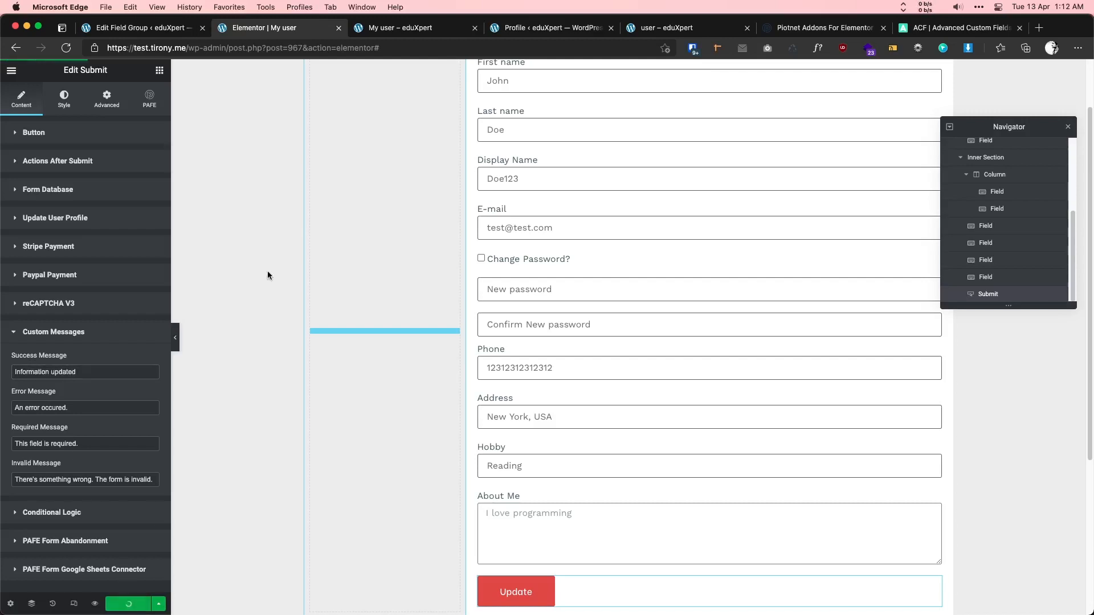
- Reload the WordPress profile page and check the updated last name
left_click(519, 33)
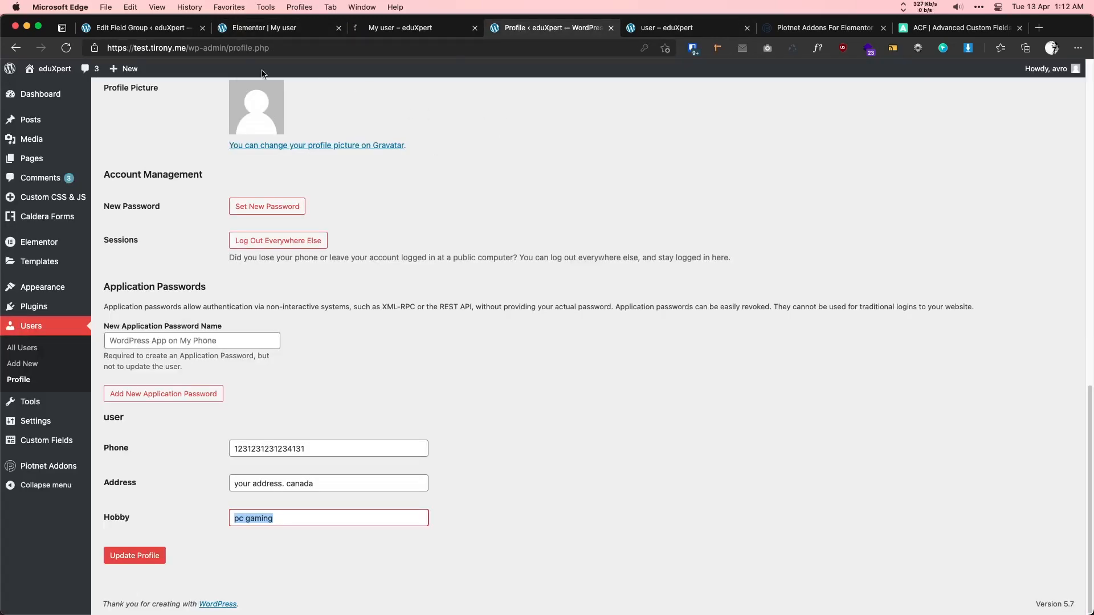
left_click(66, 48)
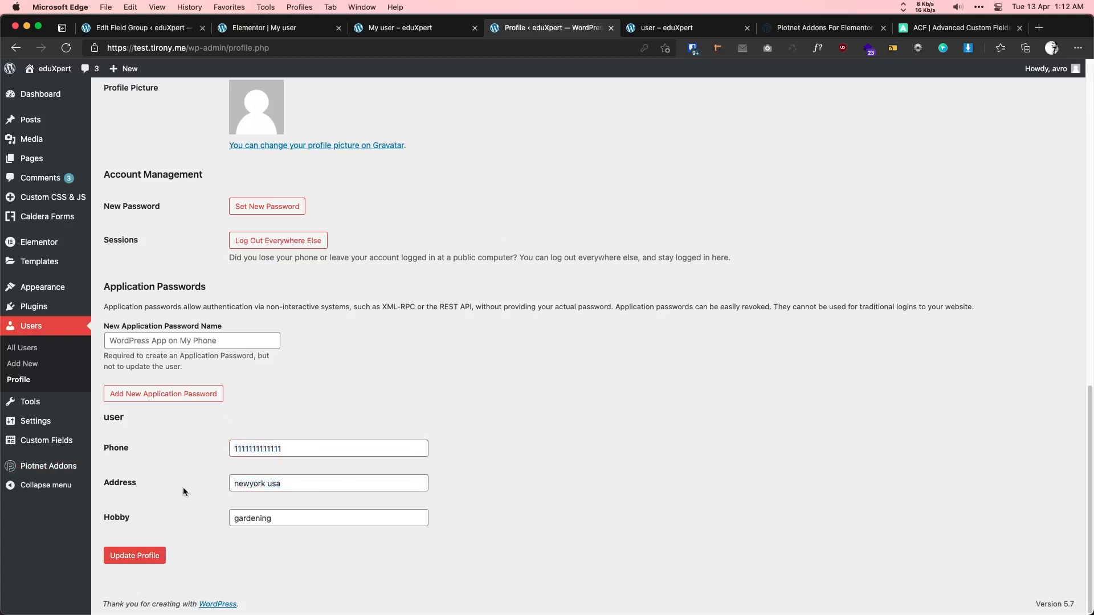
left_click_drag(277, 518, 193, 497)
scroll(194, 497, "up", 5)
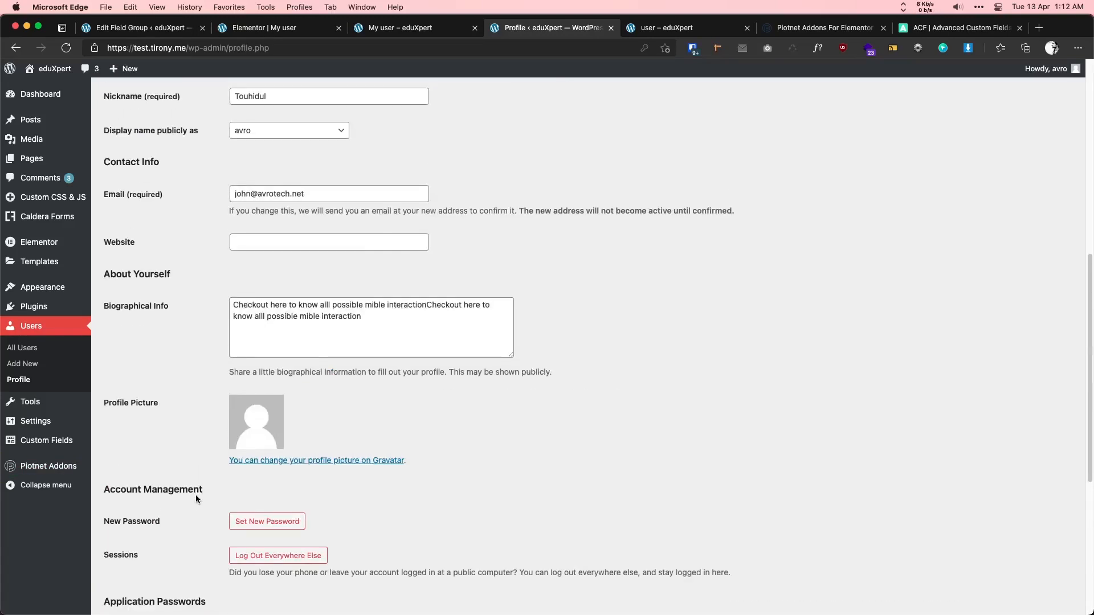
scroll(220, 458, "up", 3)
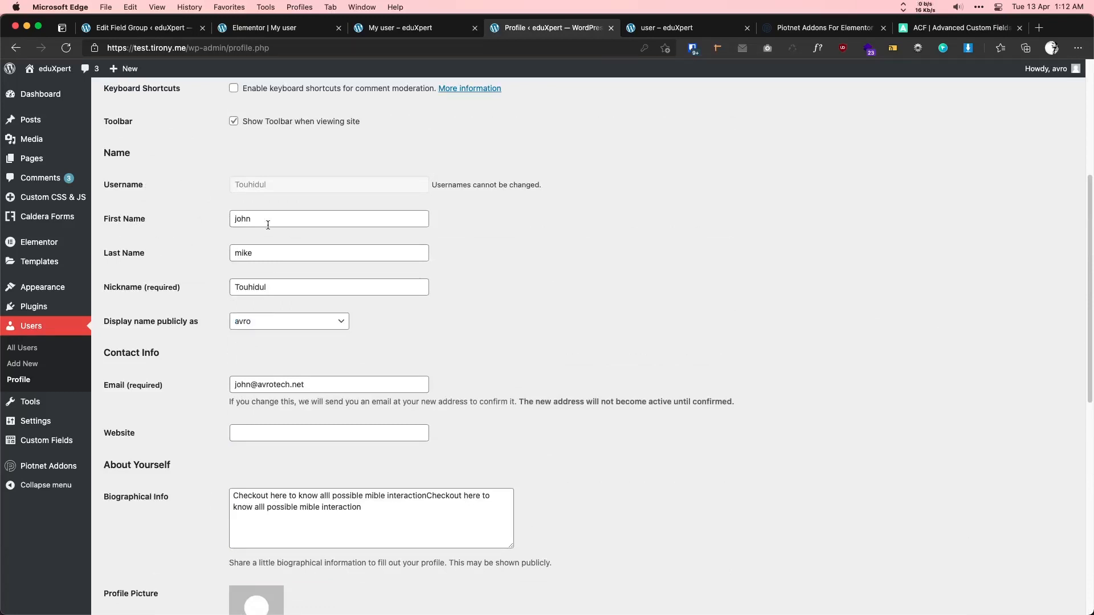
left_click_drag(262, 250, 196, 254)
left_click(194, 258)
- Check the display name, e-mail and biographical info, then reload the My user form
left_click(256, 319)
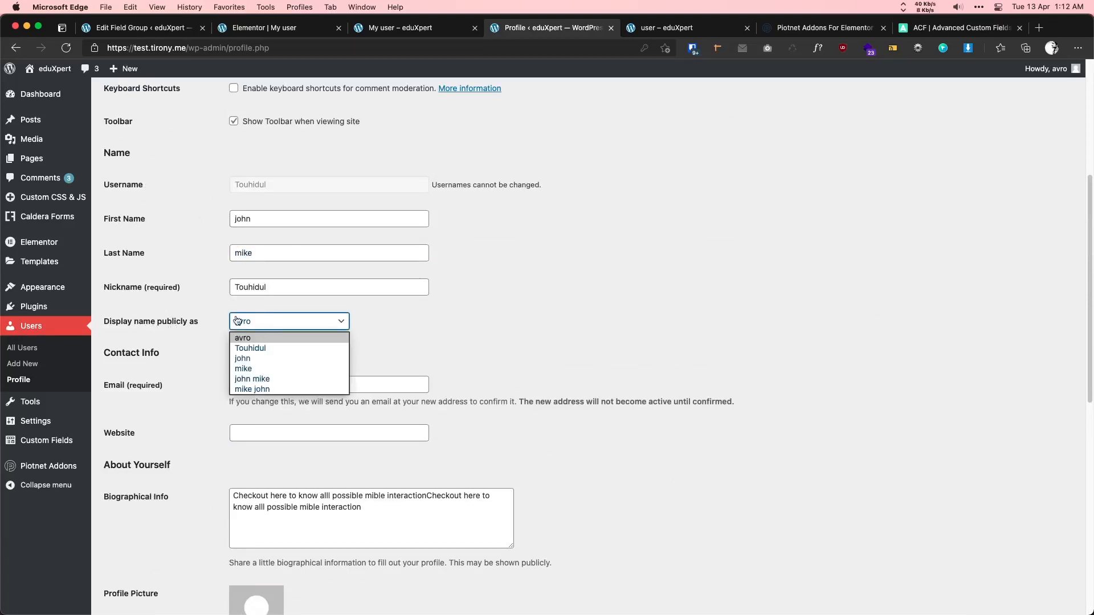
left_click(205, 308)
scroll(292, 306, "up", 3)
scroll(292, 308, "down", 2)
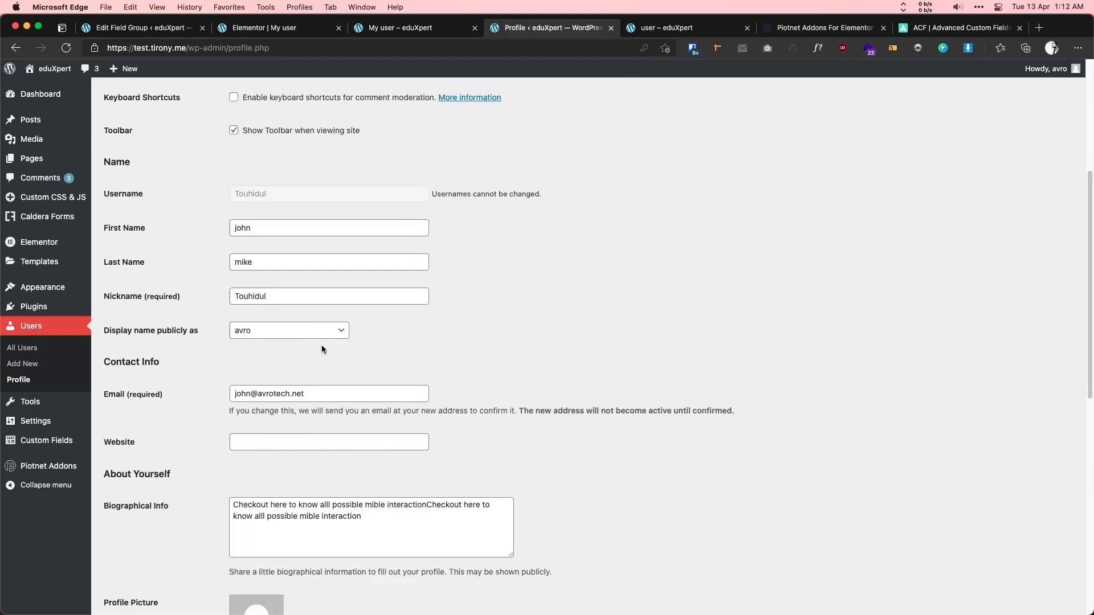
left_click_drag(253, 394, 234, 394)
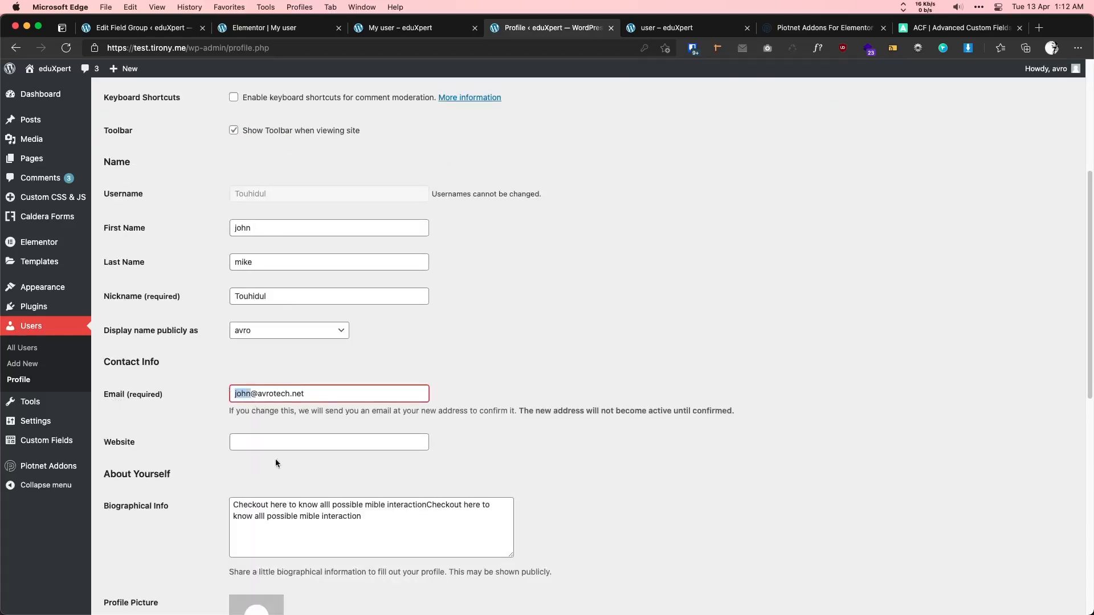
scroll(275, 460, "down", 1)
left_click_drag(377, 491, 278, 472)
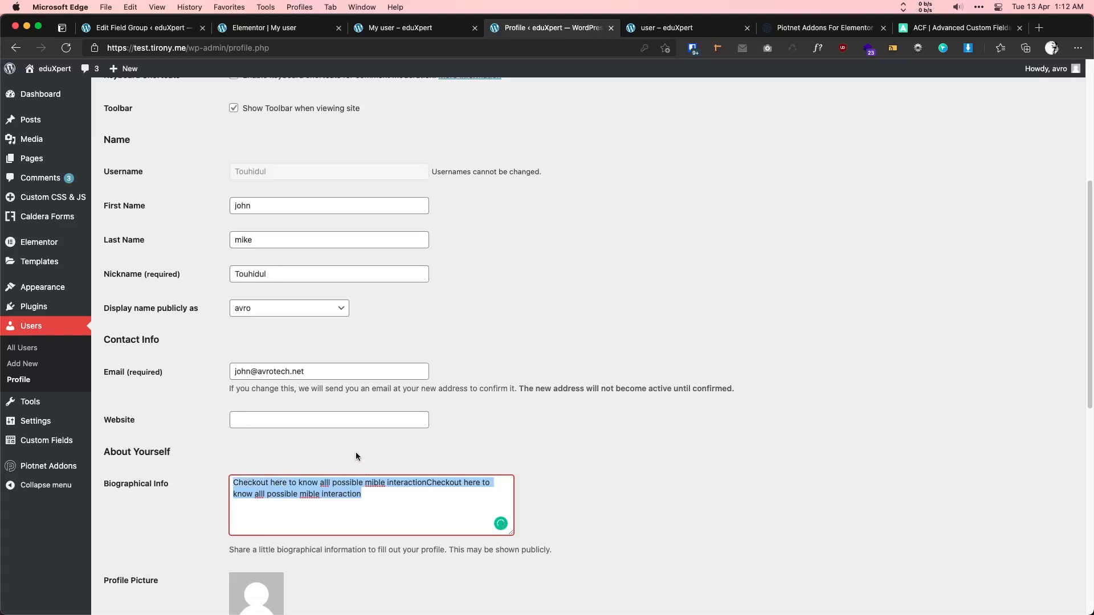
scroll(376, 461, "down", 7)
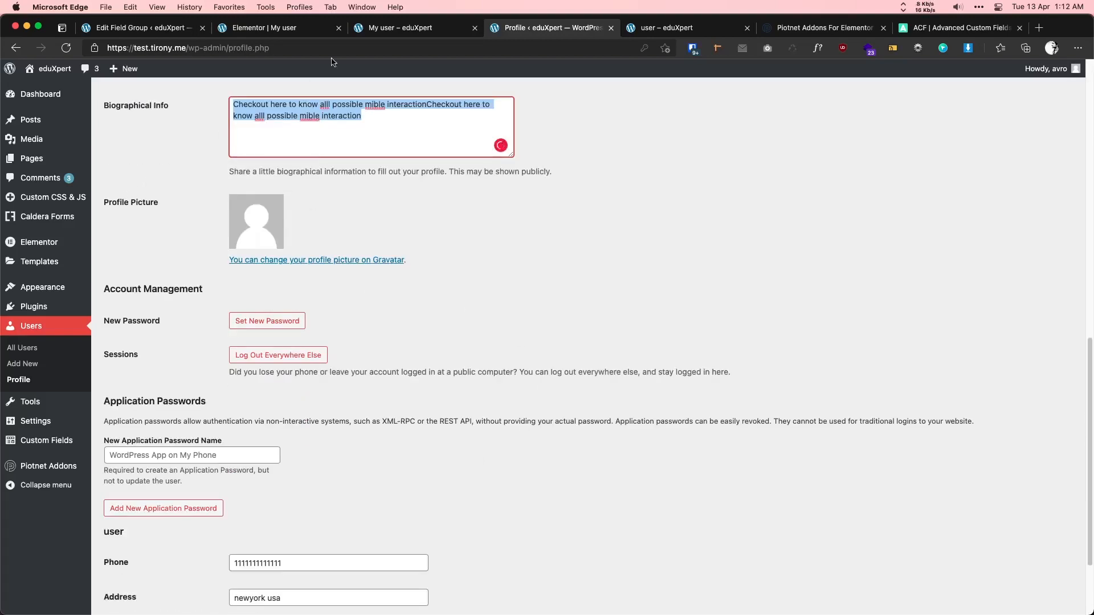
left_click(405, 25)
left_click(66, 48)
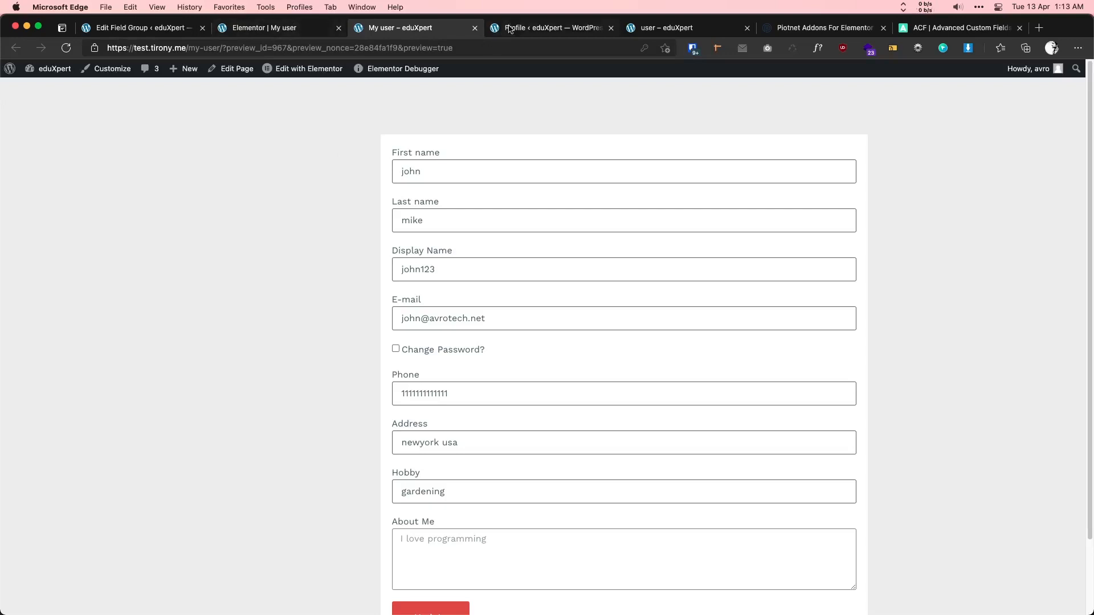
- View the eduXpert example profile page, then scroll the admin profile to its Phone, Address and Hobby fields
left_click(651, 32)
scroll(286, 166, "up", 3)
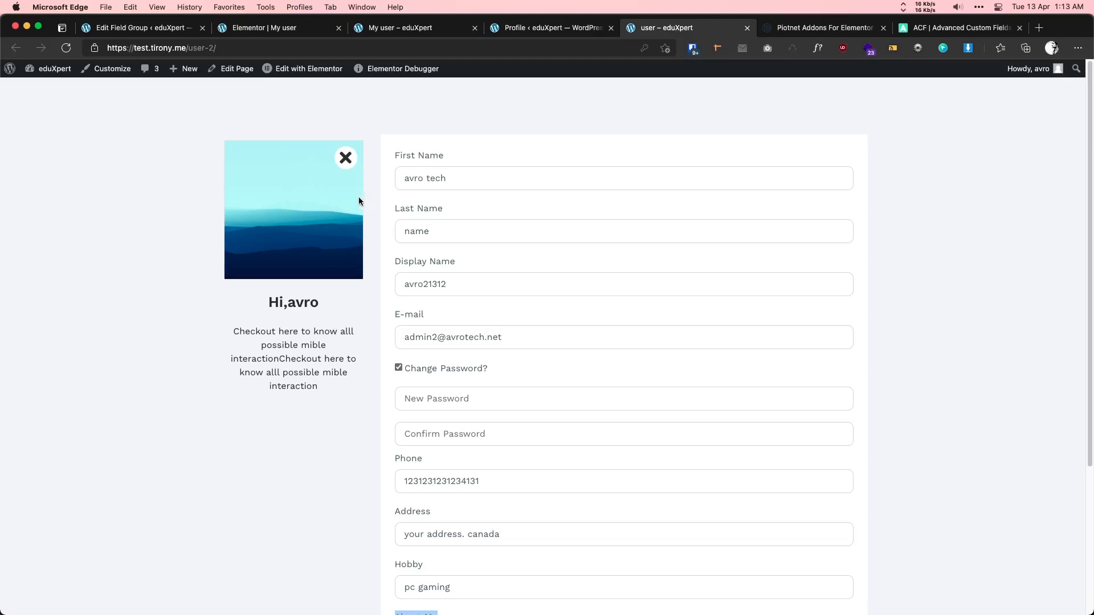
left_click(528, 30)
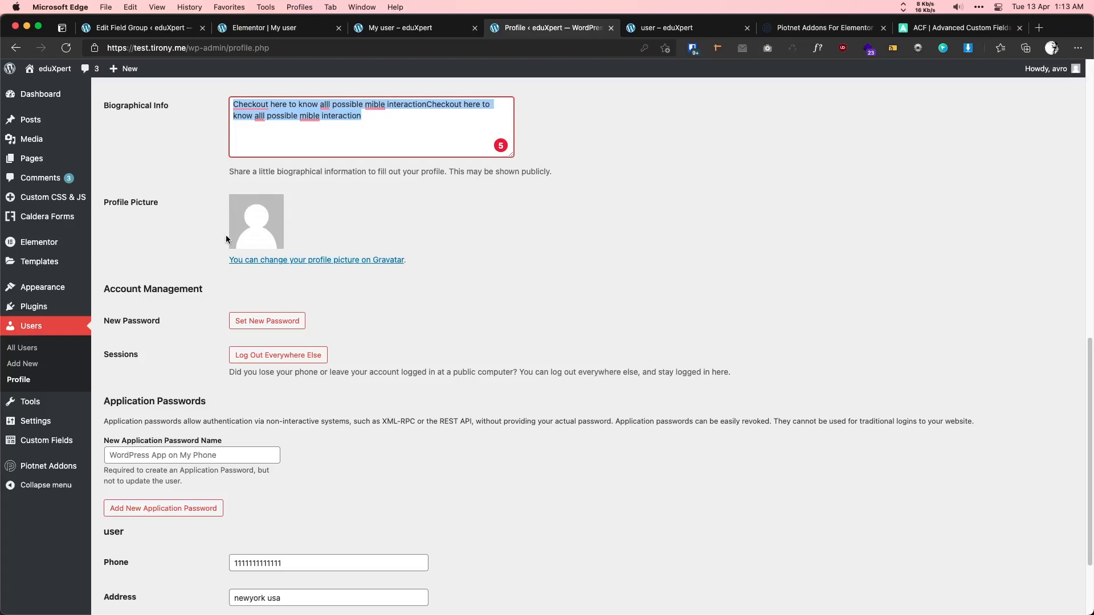
scroll(186, 273, "down", 2)
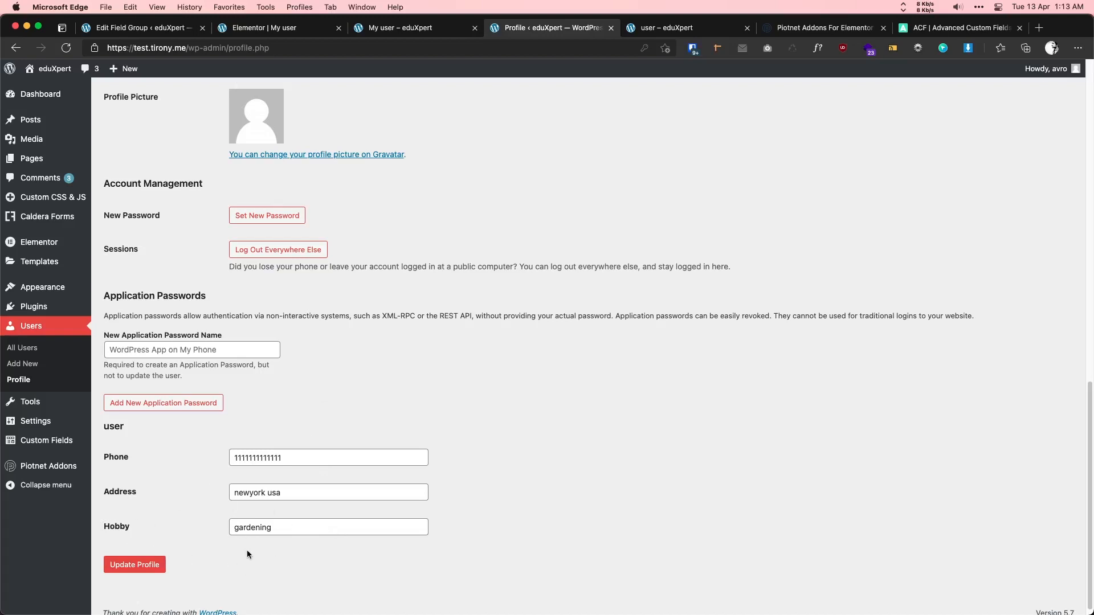
- Add an Image field labelled 'Profile Picture' to the user field group and update it
left_click(303, 28)
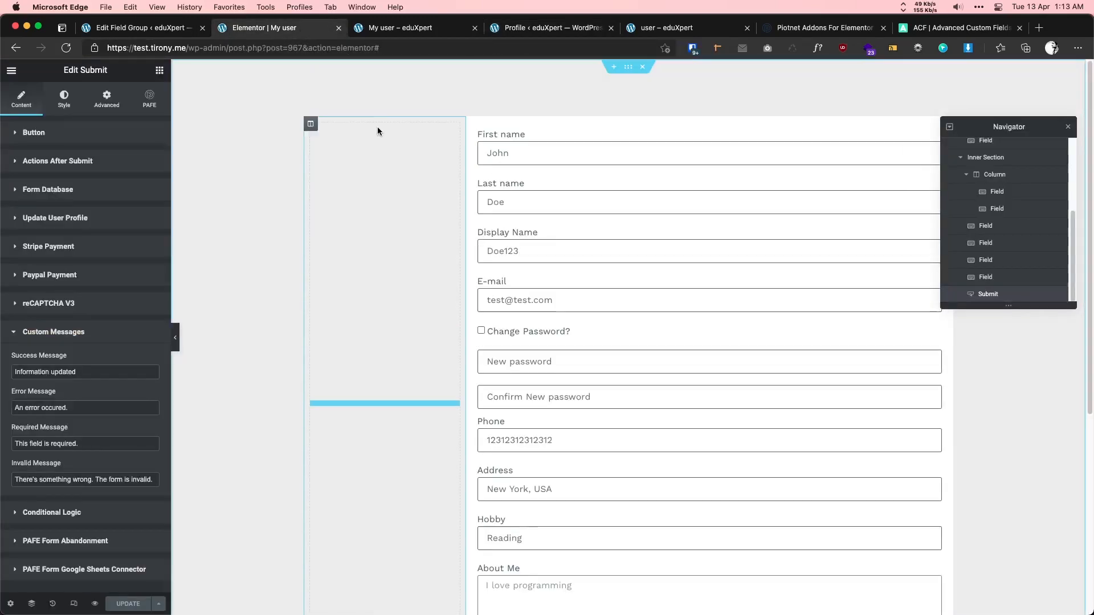
left_click(153, 29)
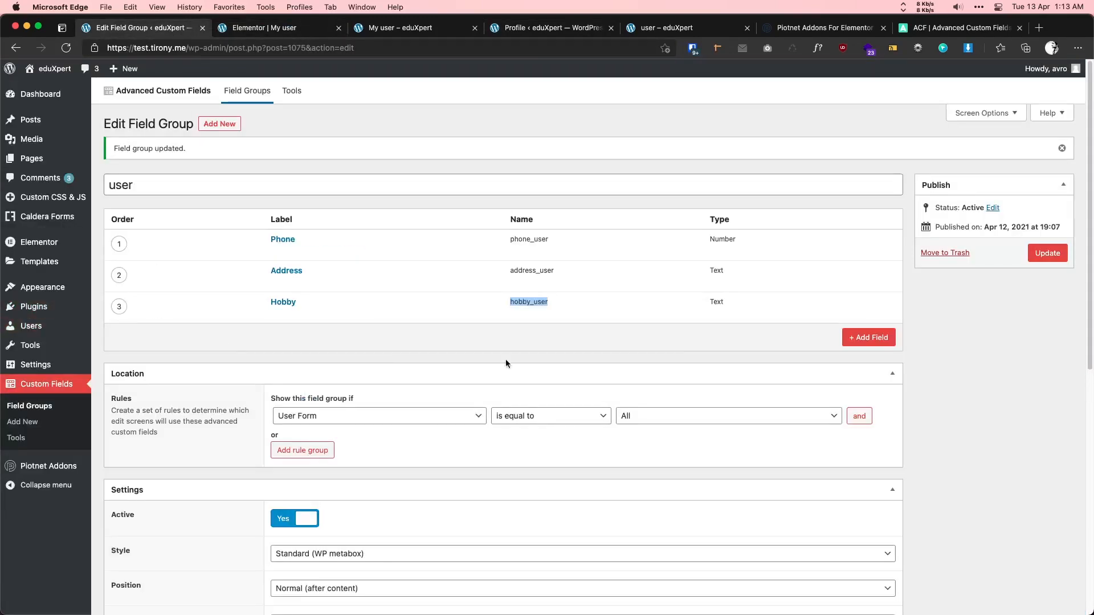
left_click(846, 339)
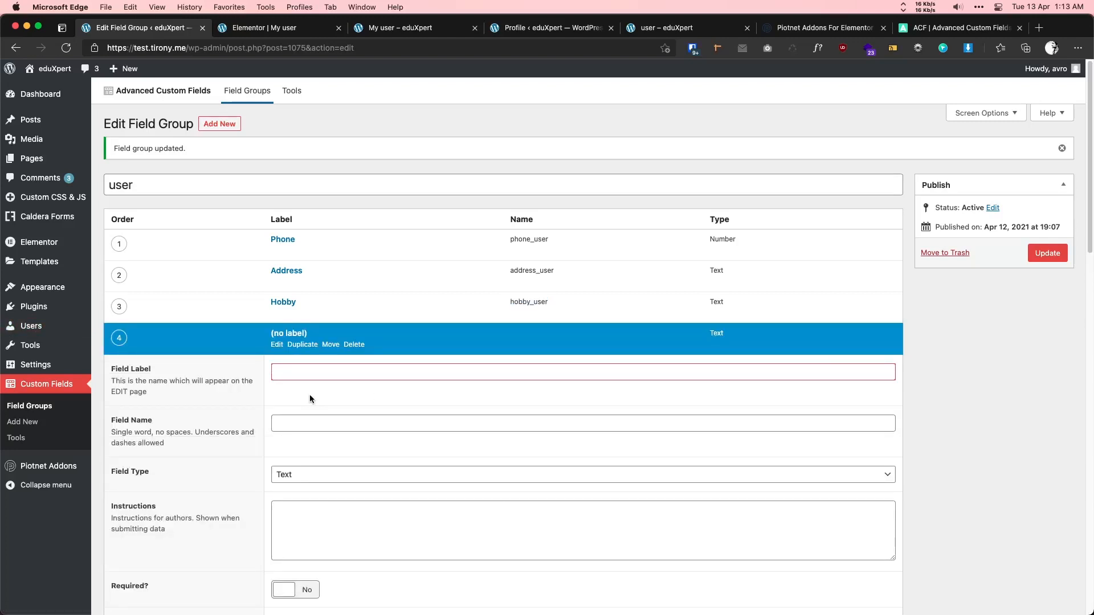
type("Avater")
double_click(296, 372)
type("Profile Picture")
left_click(294, 398)
left_click(307, 475)
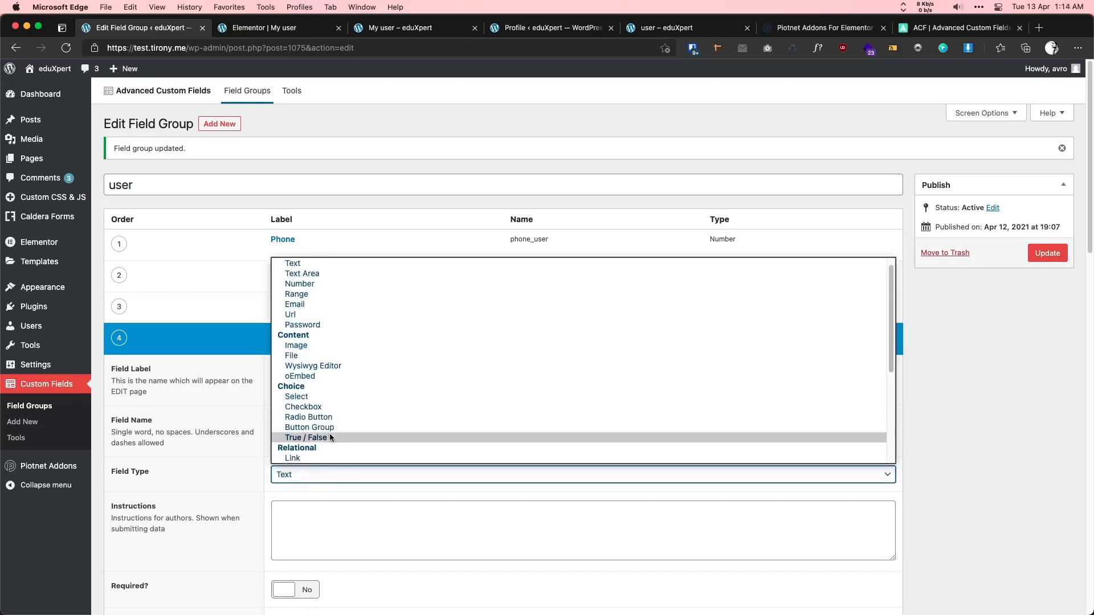
left_click(334, 347)
scroll(421, 365, "down", 1)
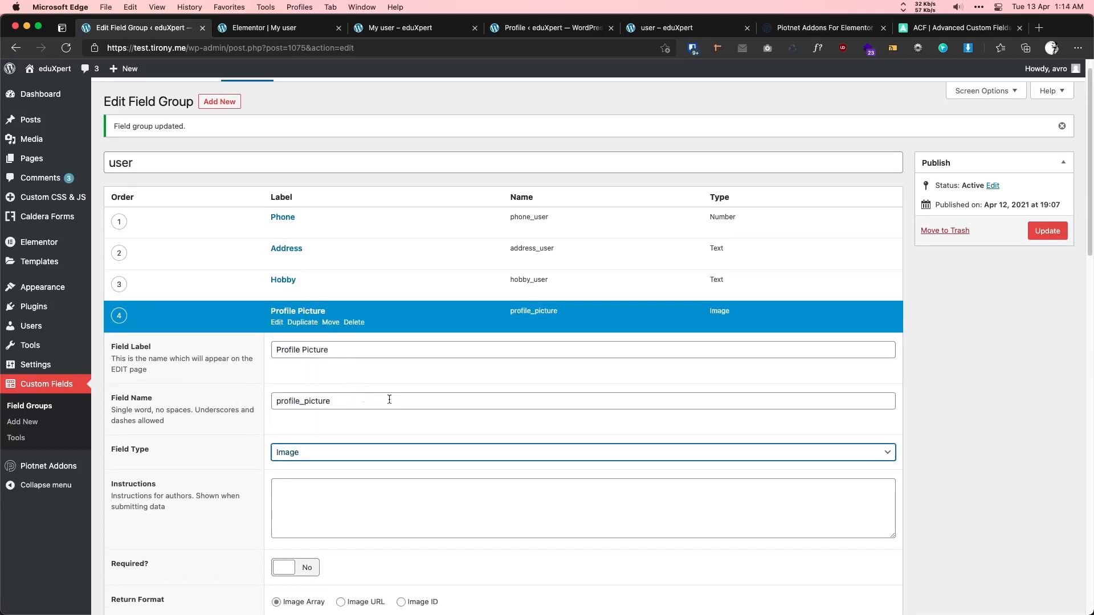
left_click(1048, 230)
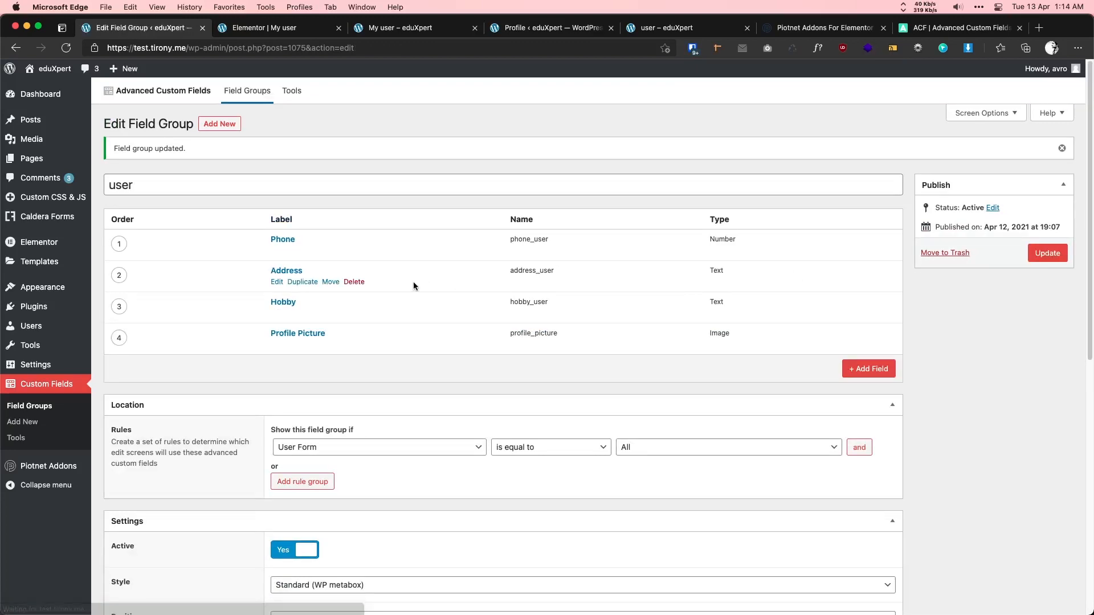
- Reload the admin Profile page so it shows the new Profile Picture field
left_click(530, 30)
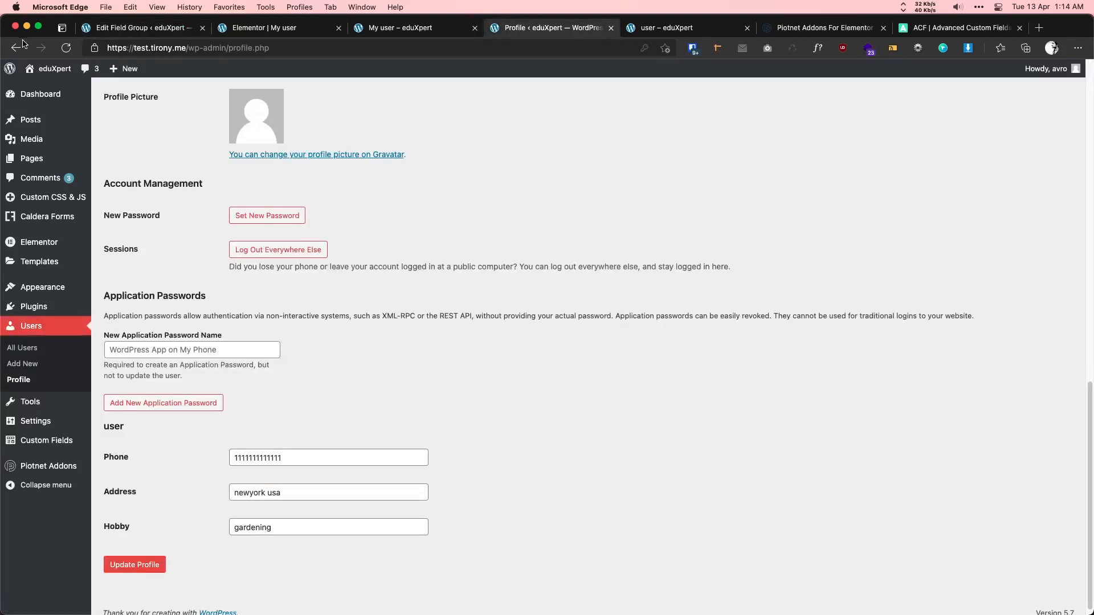
key("super+r")
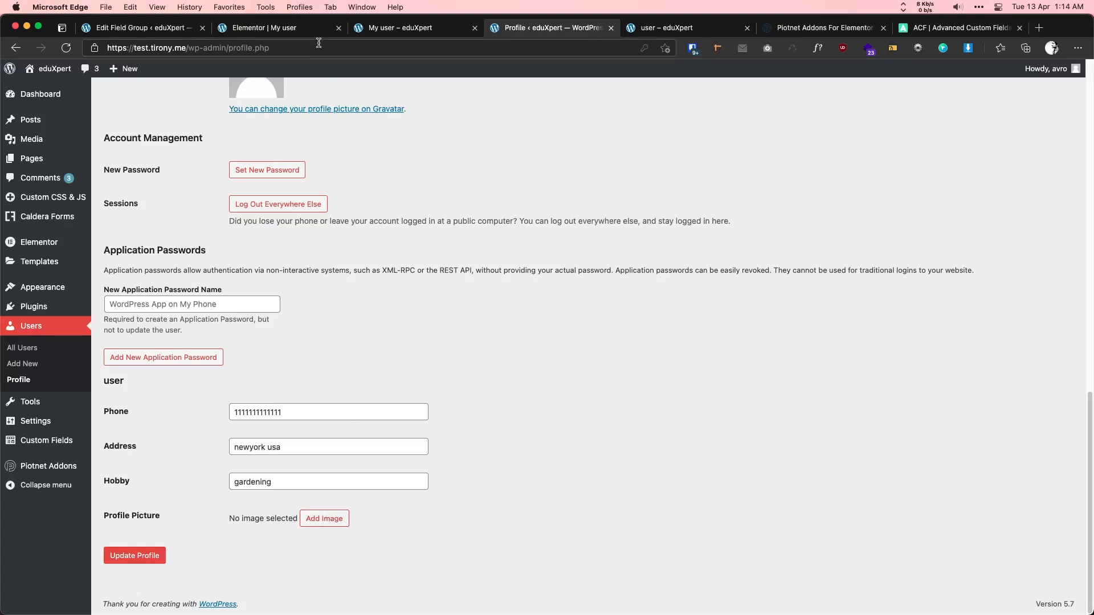
left_click(264, 28)
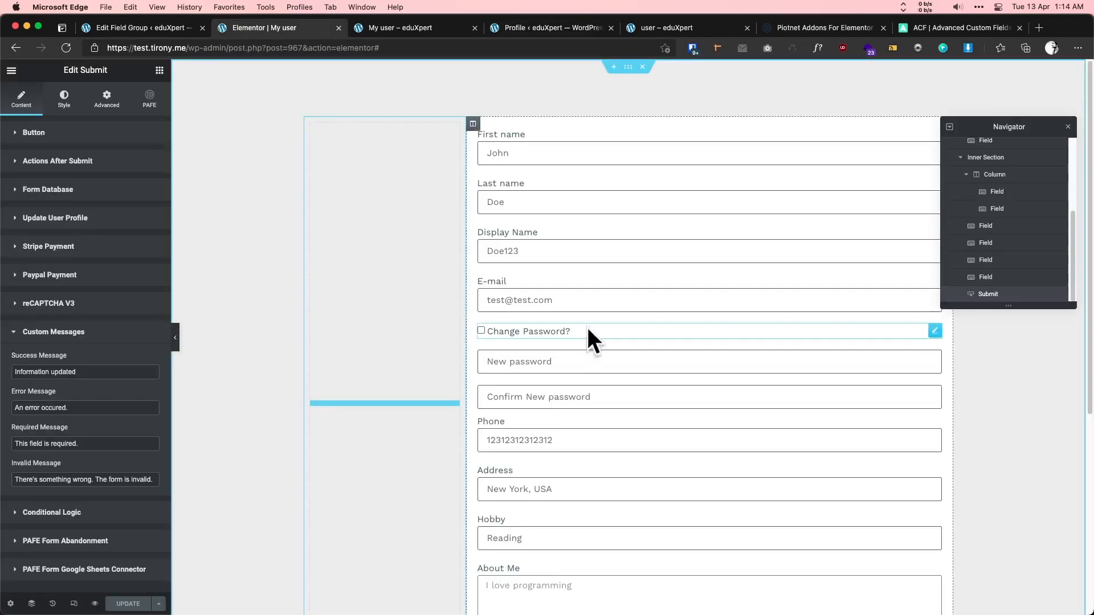
- Paste a copy of the First name field into the empty left column with ID user_profile_pic
right_click(527, 146)
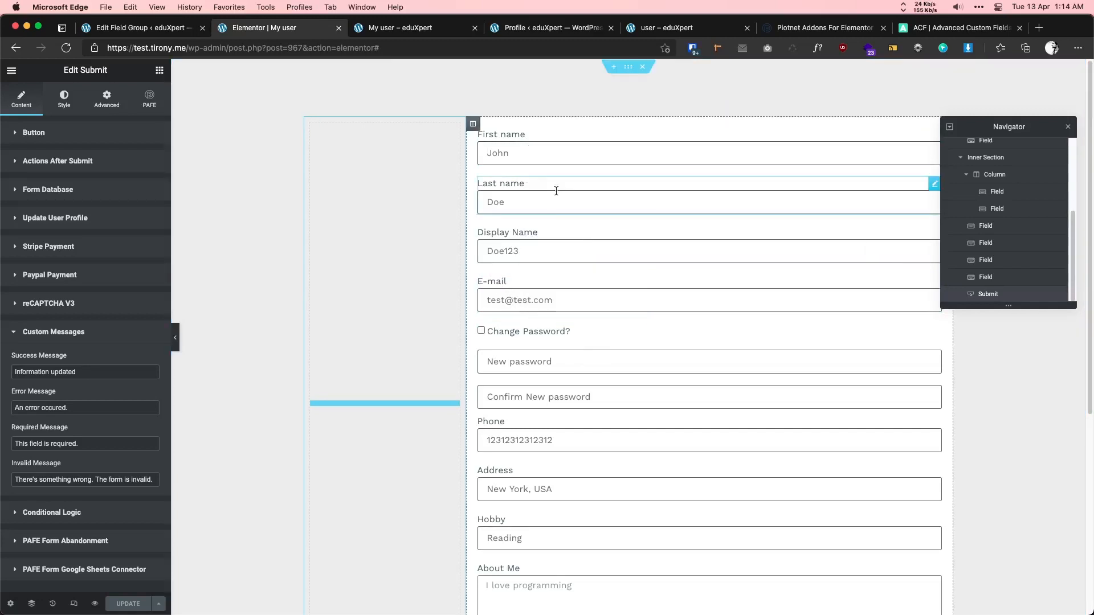
right_click(365, 182)
left_click(389, 268)
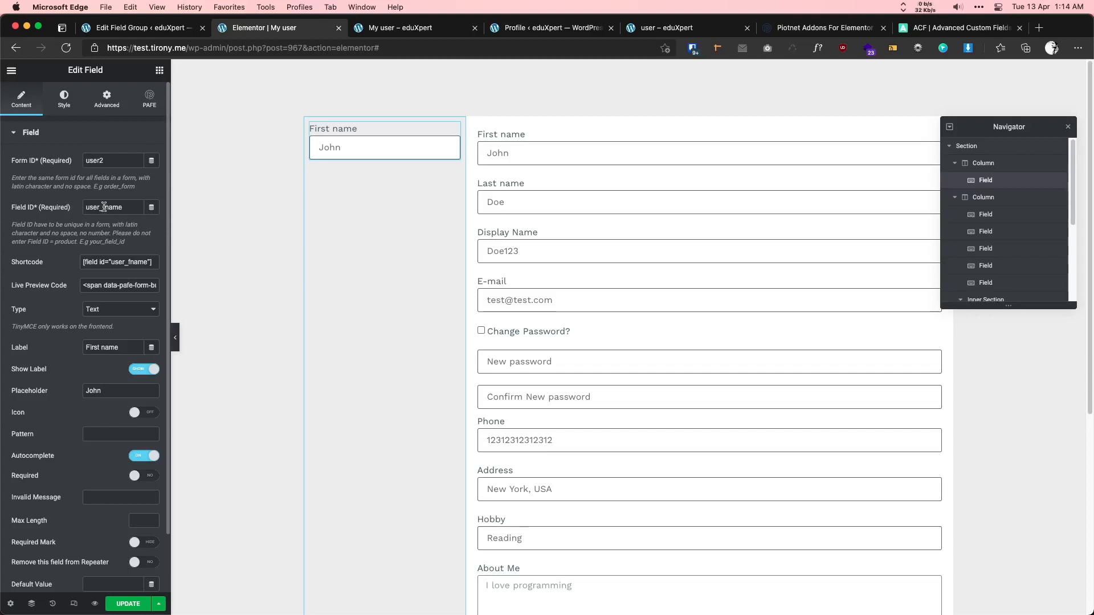
left_click_drag(103, 207, 147, 211)
type("profile_pic")
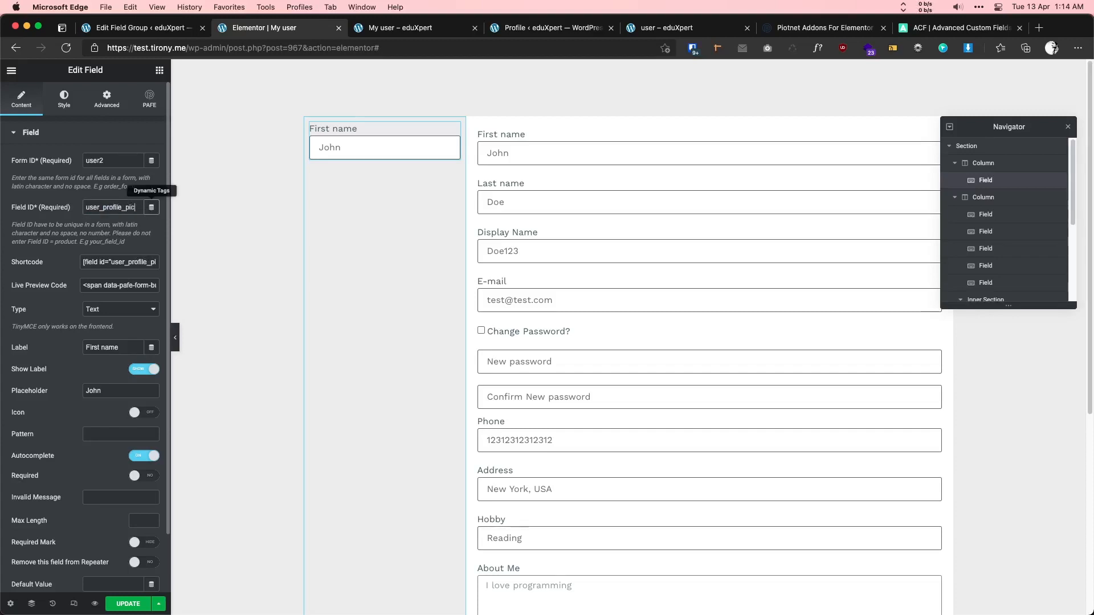
- Make the pasted field an Image Upload labelled 'Profile Picture' with its label hidden
left_click(113, 310)
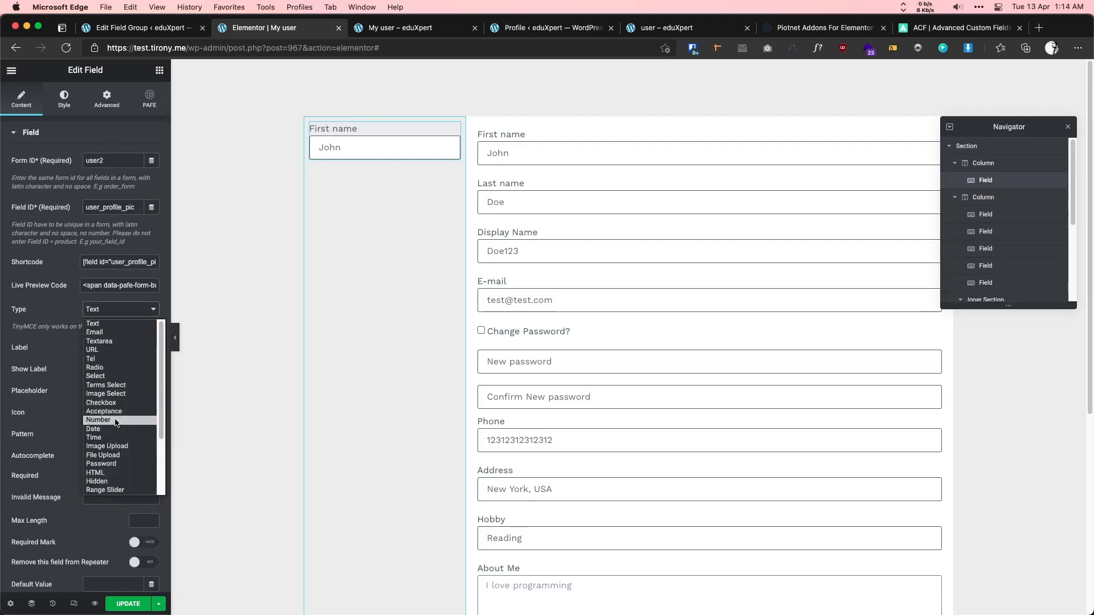
left_click(119, 450)
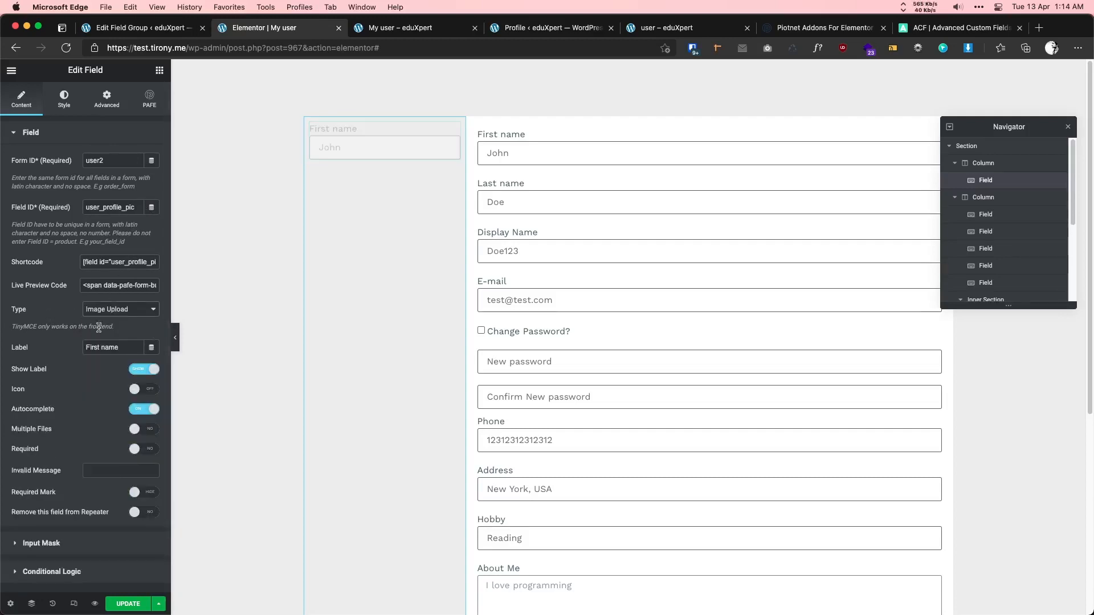
left_click(77, 350)
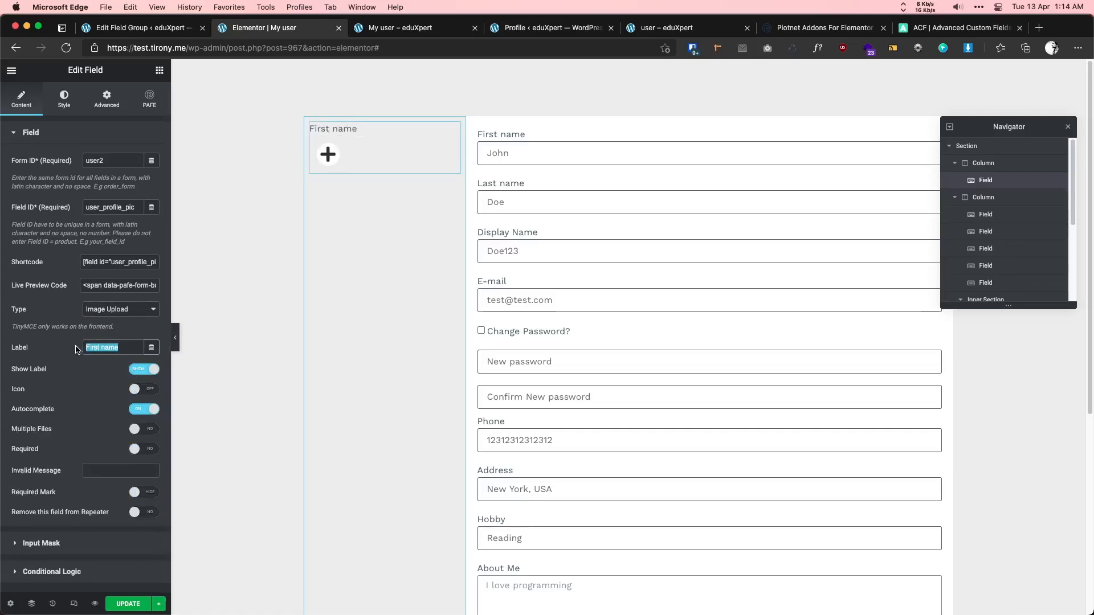
type("Profile")
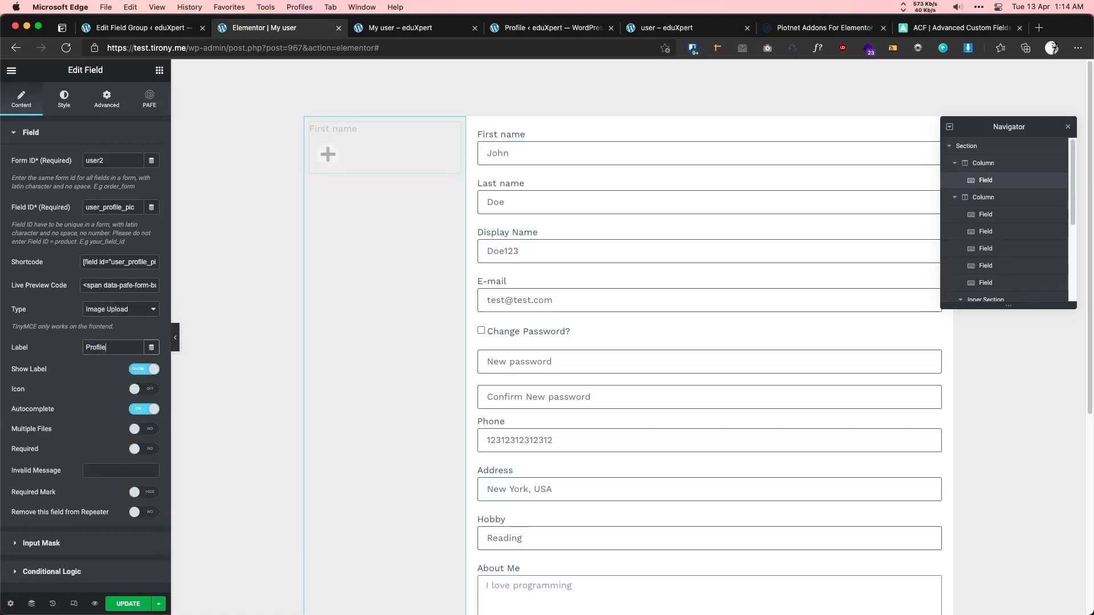
type(" Picture")
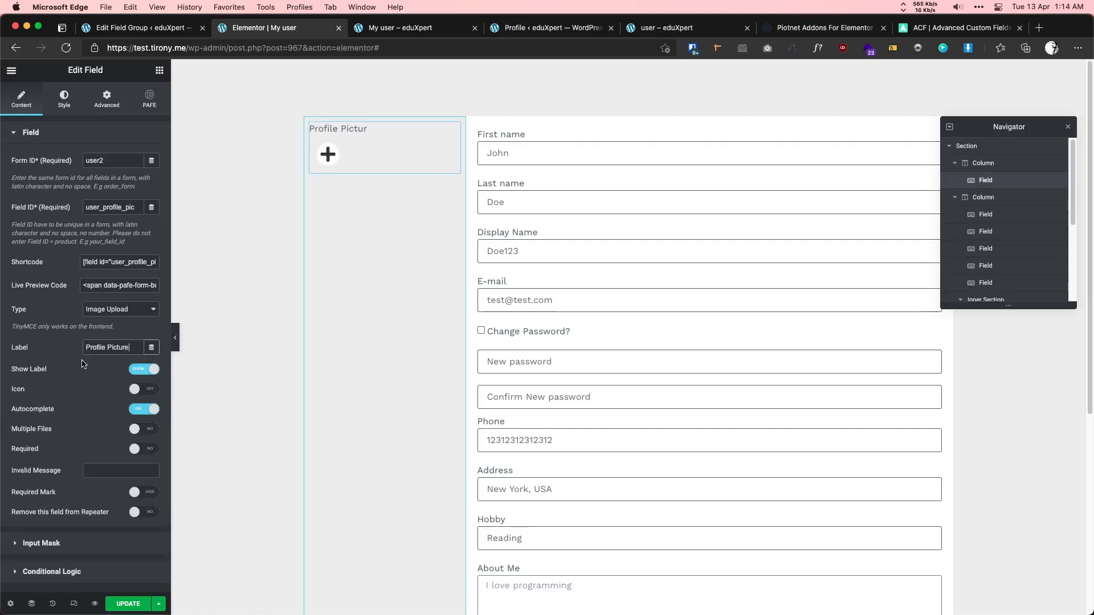
left_click(134, 370)
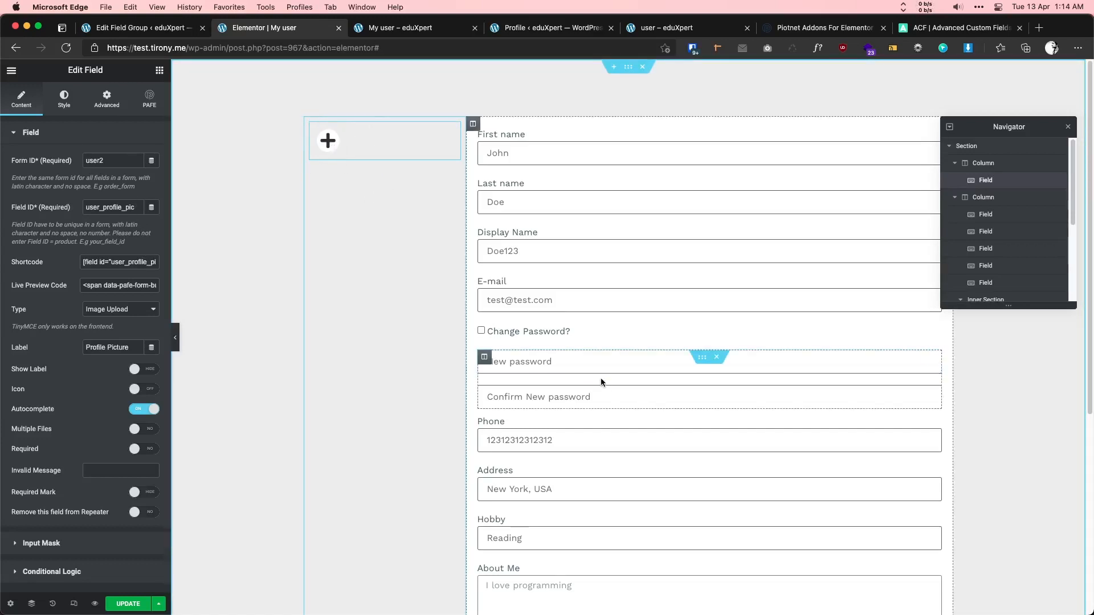
scroll(601, 377, "down", 5)
scroll(378, 364, "up", 4)
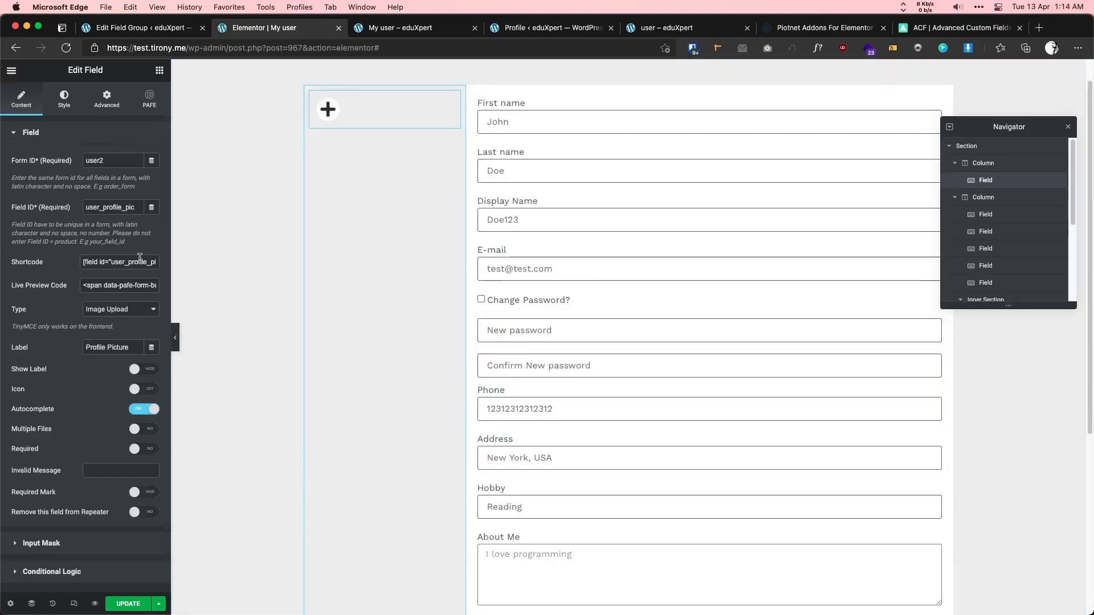
left_click_drag(144, 262, 83, 262)
scroll(526, 338, "down", 4)
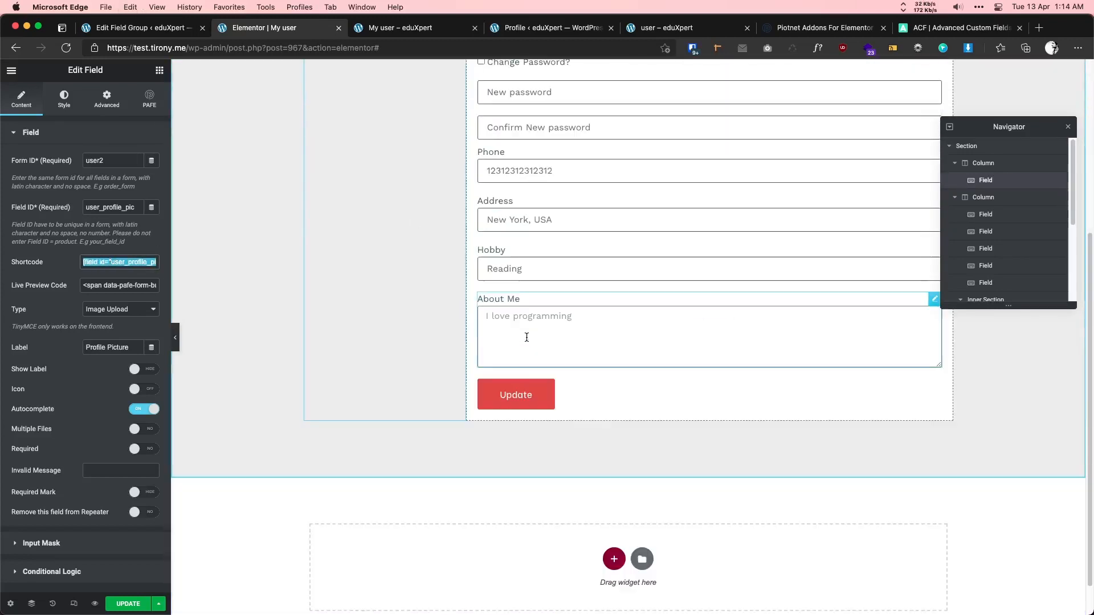
left_click(579, 393)
- Set the last profile meta item to an ACF Image using the [field id="user_profile_pic"] shortcode
left_click(93, 428)
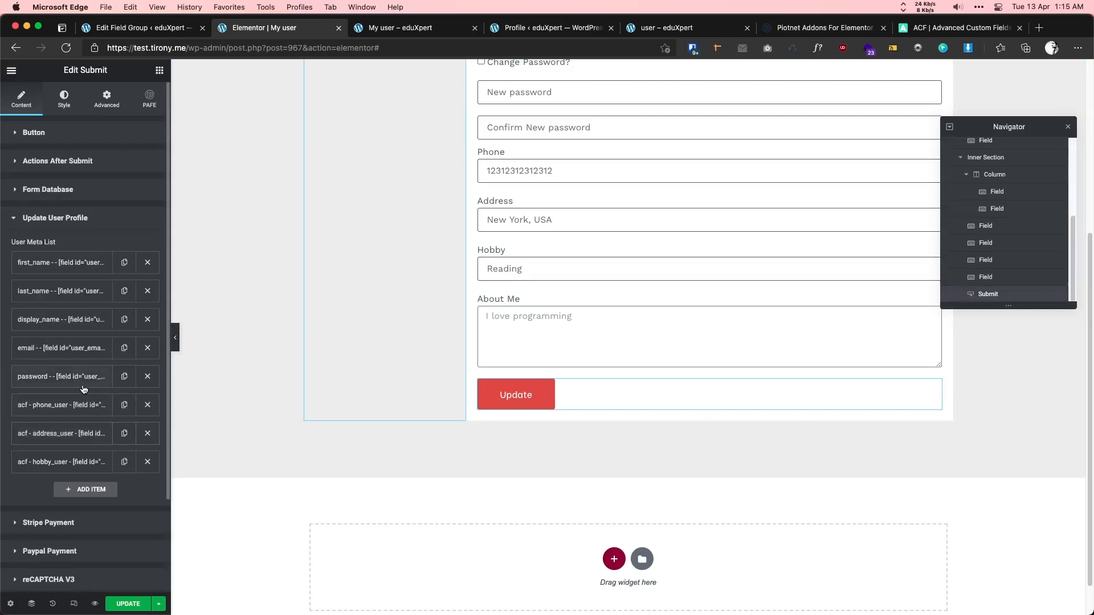
scroll(85, 390, "down", 3)
scroll(123, 373, "up", 1)
left_click(90, 392)
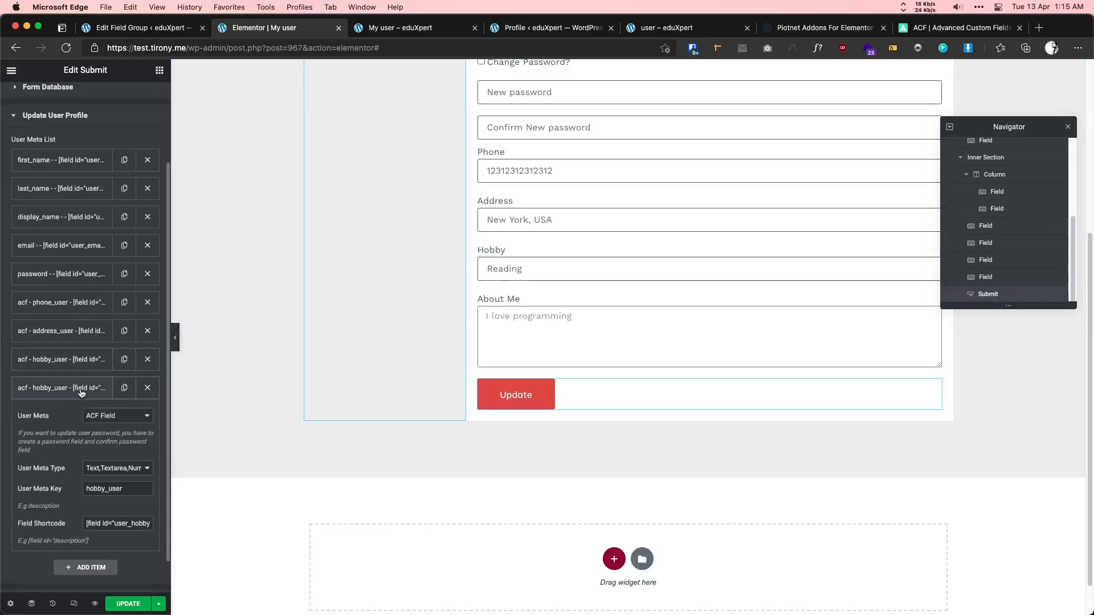
scroll(94, 393, "down", 1)
left_click(112, 396)
left_click(114, 489)
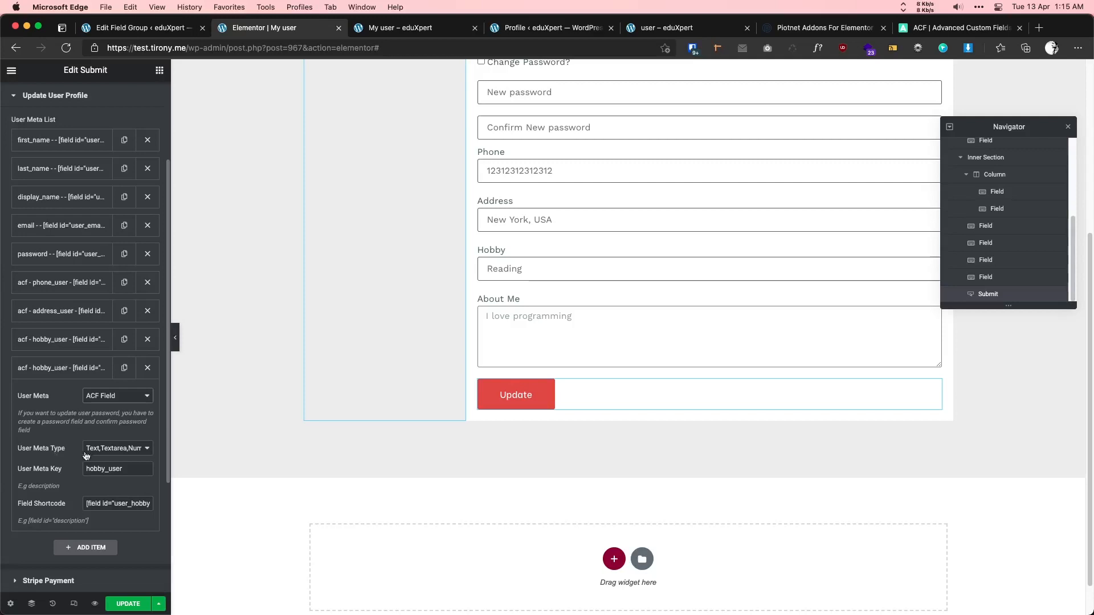
left_click(106, 450)
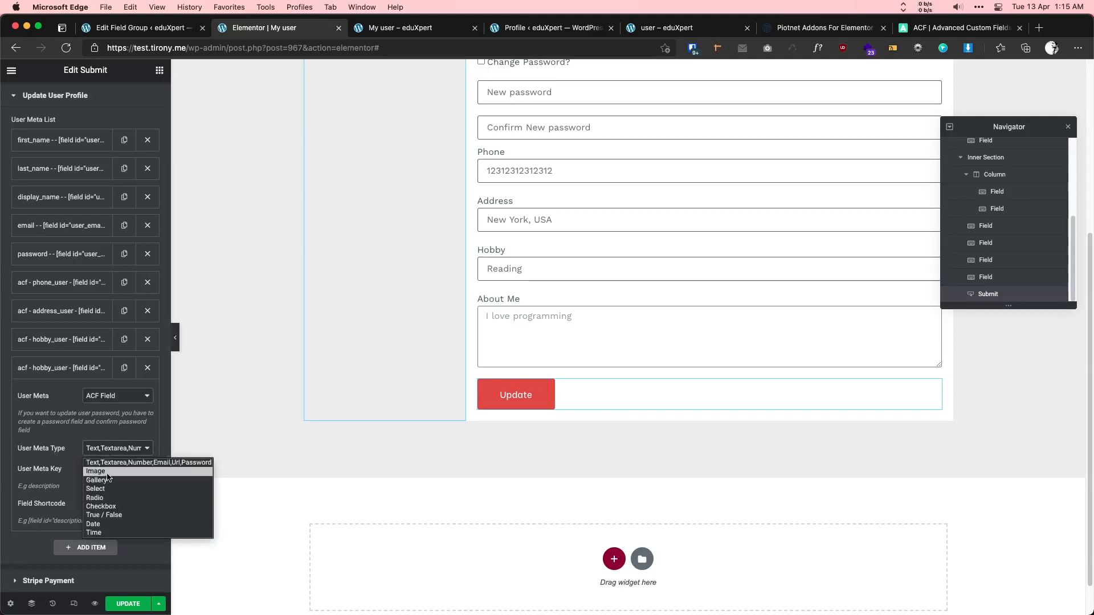
left_click(107, 472)
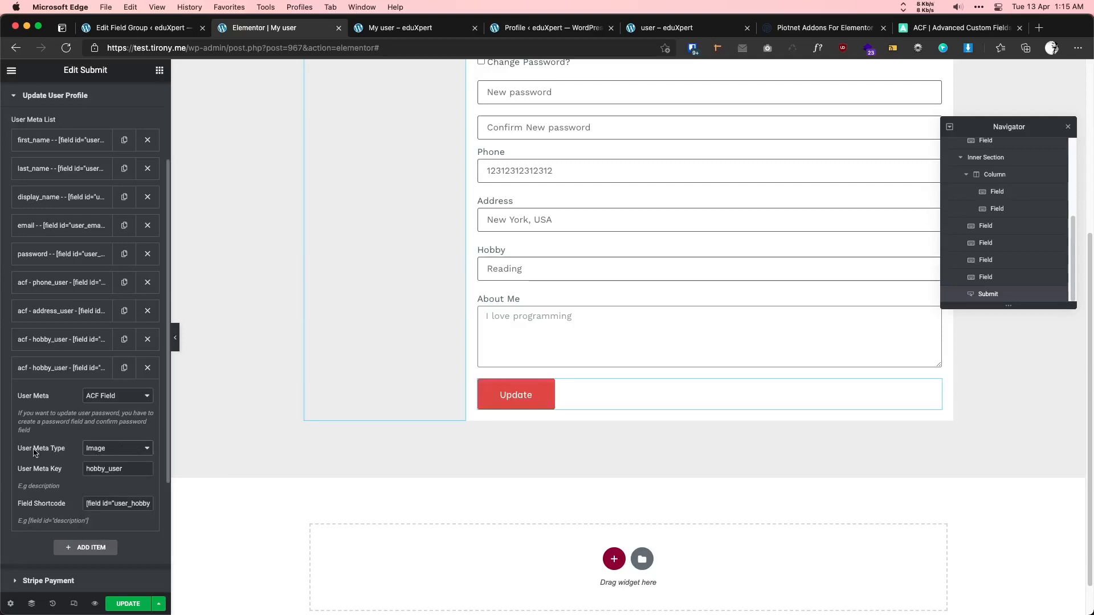
left_click(120, 504)
key("ctrl+a")
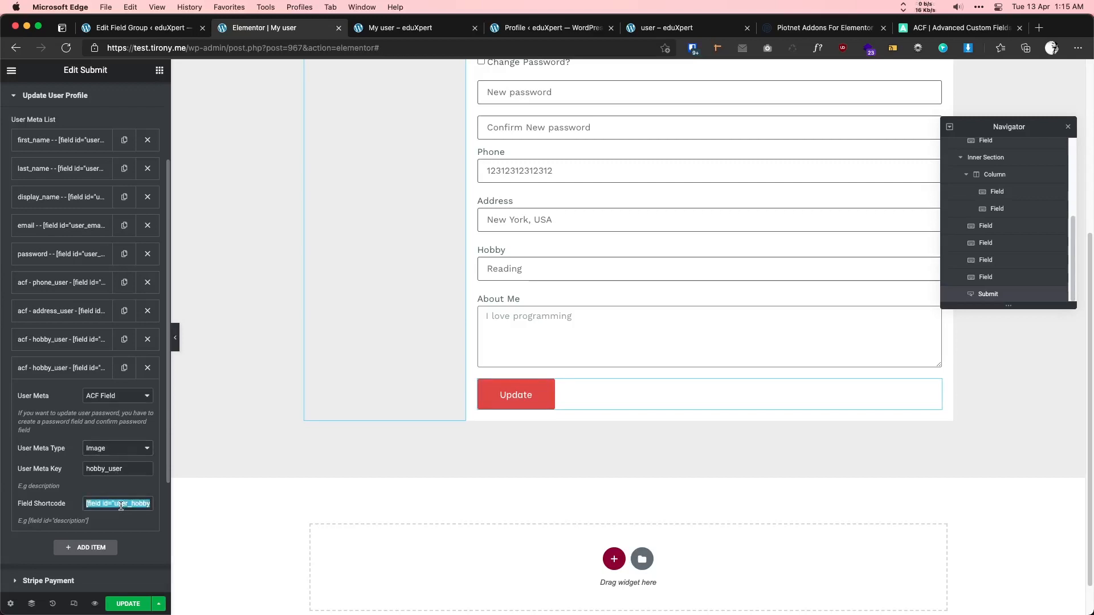
type("[field id=\"user_profile_pic\"]")
- Replace the hobby_user meta key with profile_picture copied from ACF, and save the page
left_click(133, 28)
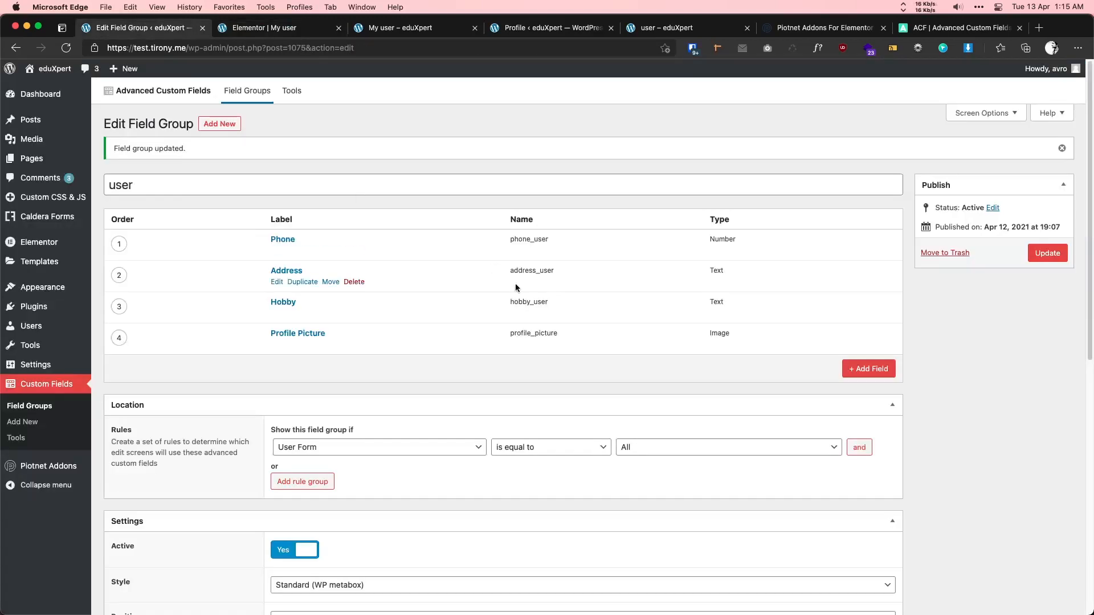
double_click(534, 335)
key("super+c")
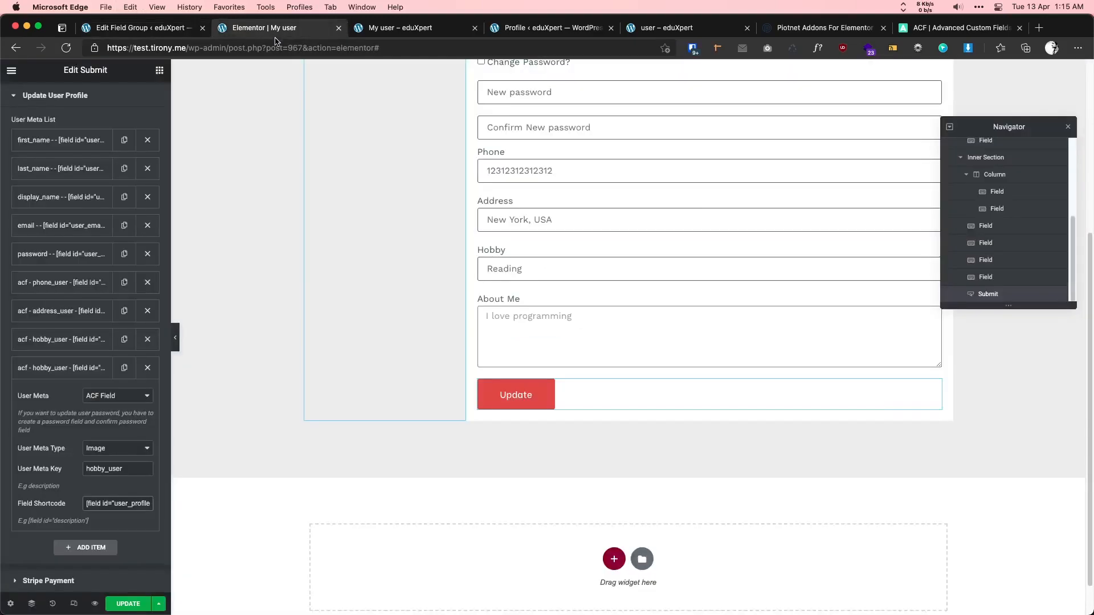
left_click(276, 29)
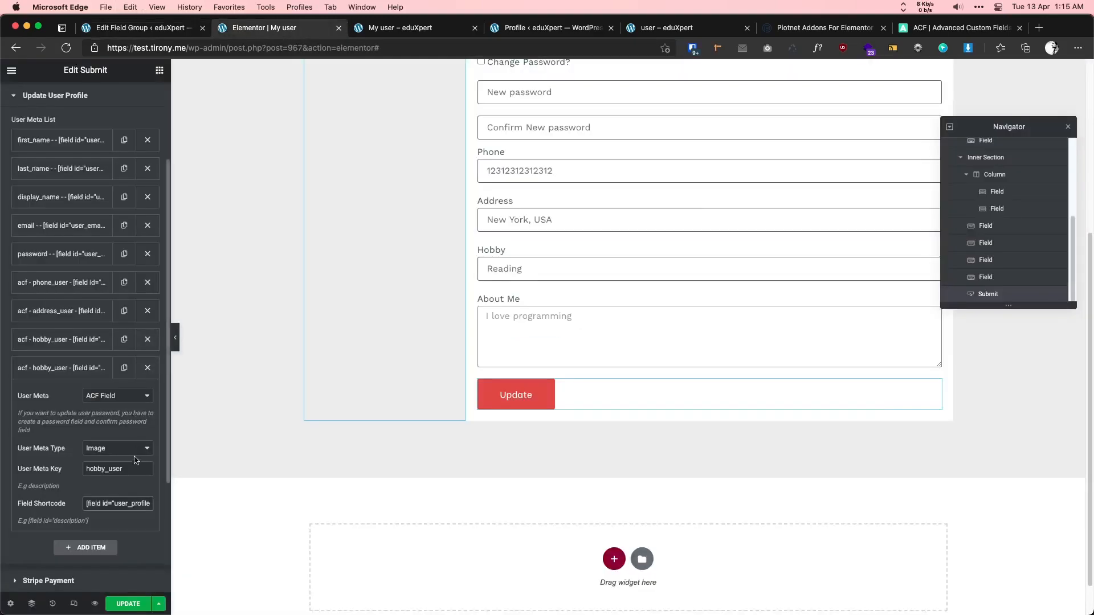
key("super+a")
key("super+v")
left_click(128, 604)
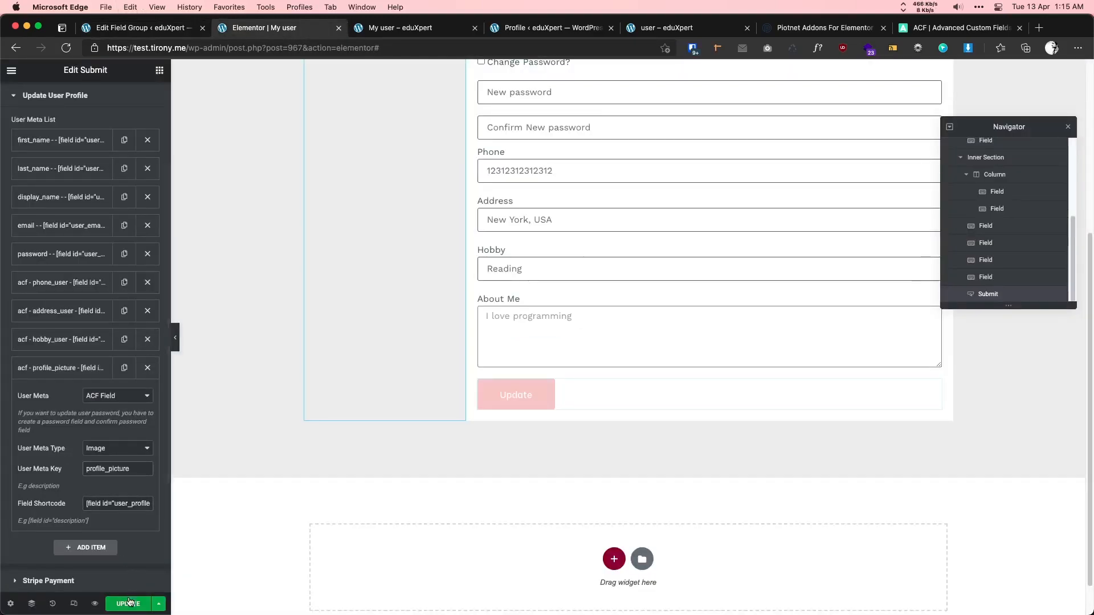
scroll(248, 330, "up", 3)
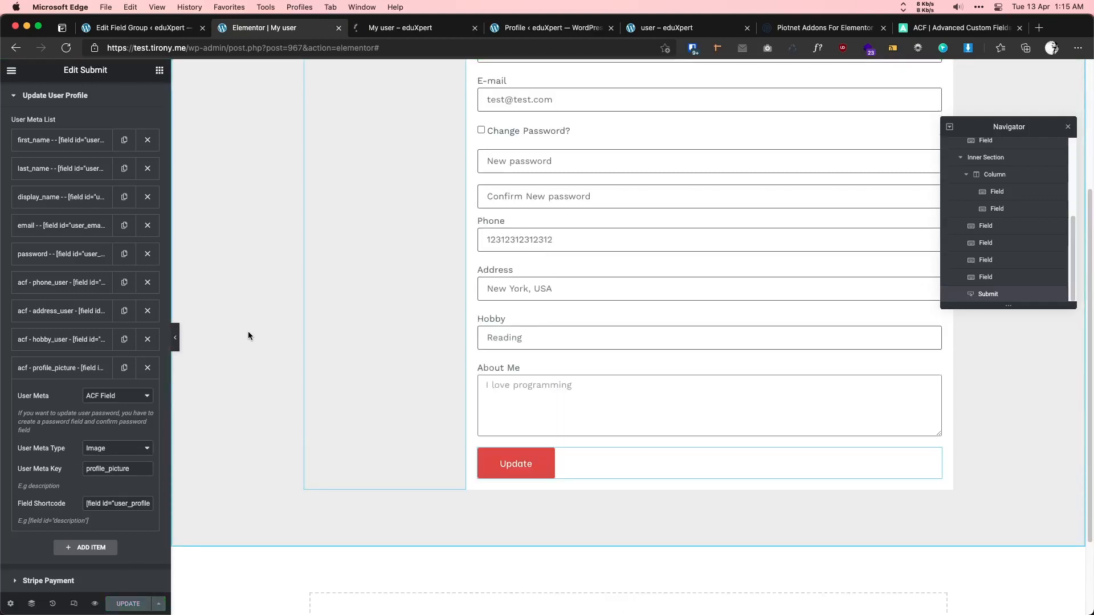
- Upload the landscape wallpaper image from Downloads as the profile picture and submit the form
left_click(400, 28)
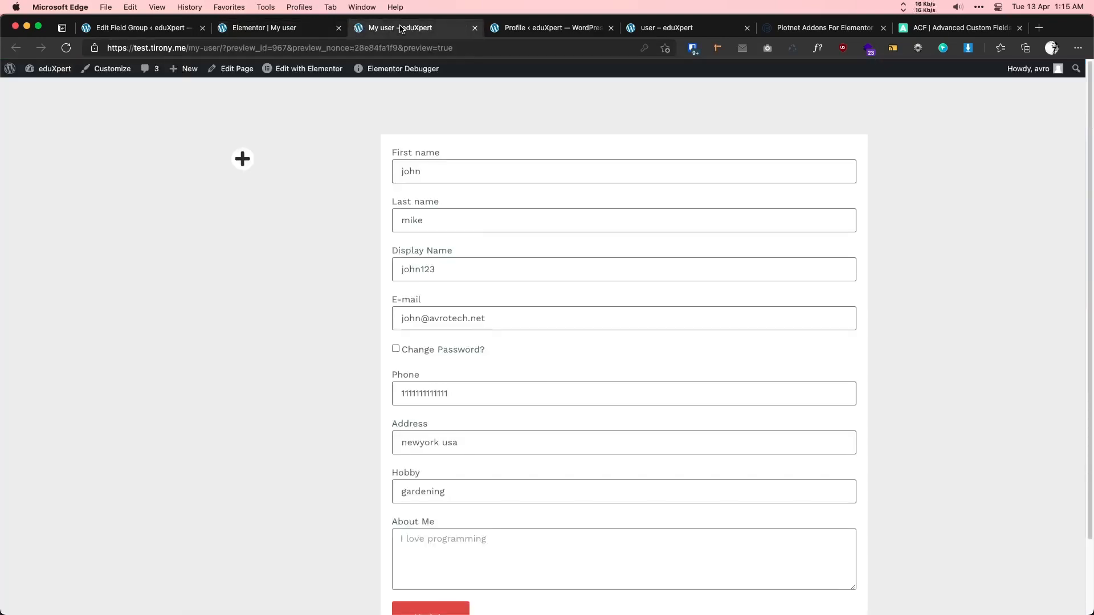
left_click(243, 159)
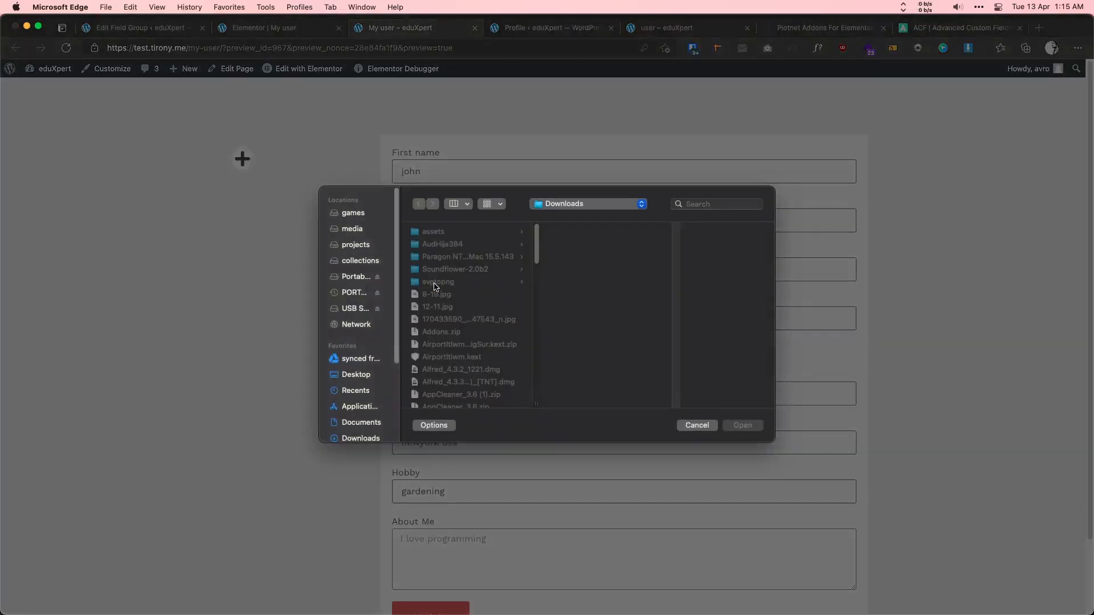
scroll(439, 283, "down", 20)
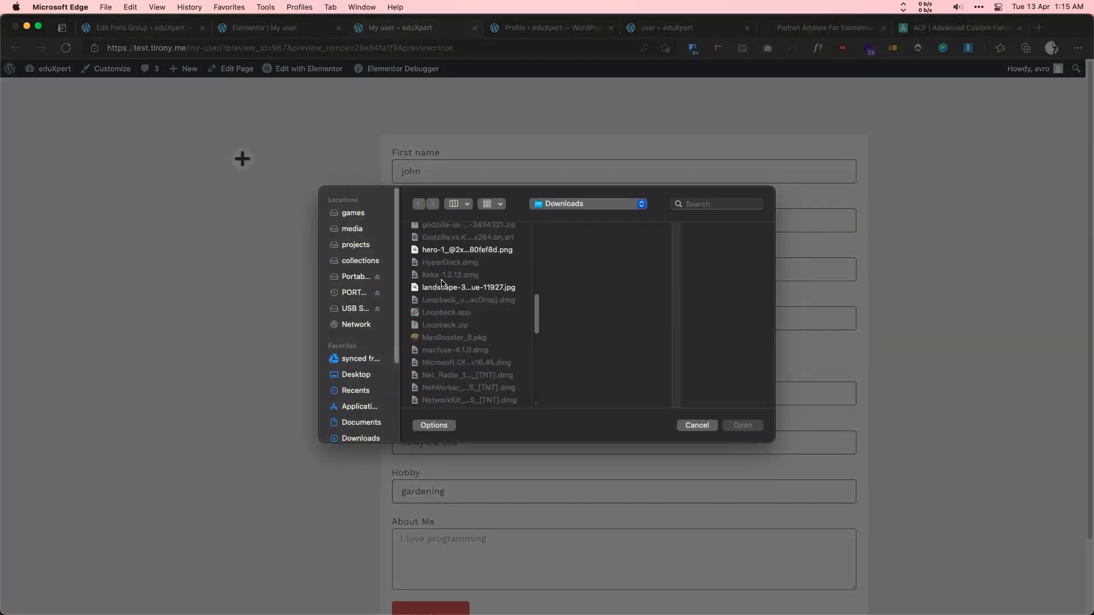
left_click(451, 251)
left_click(452, 288)
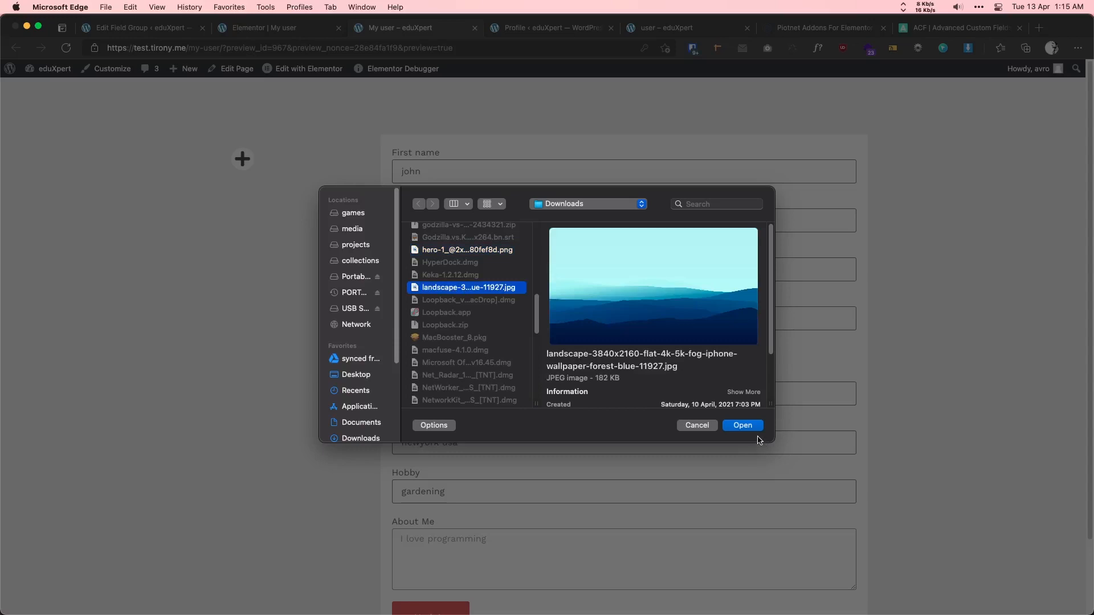
left_click(743, 427)
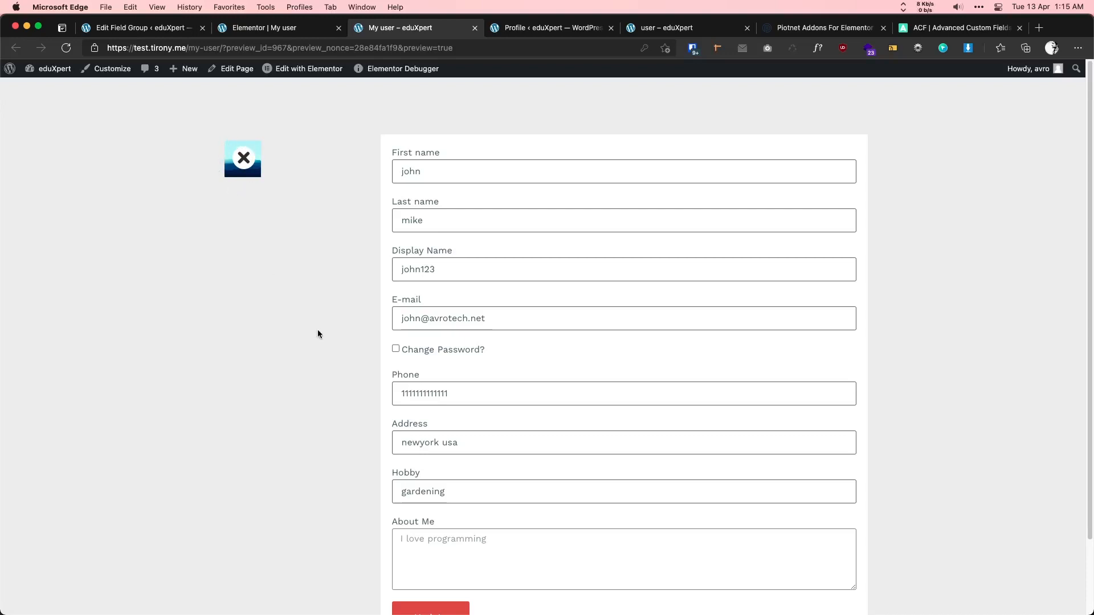
scroll(475, 532, "down", 3)
left_click(437, 539)
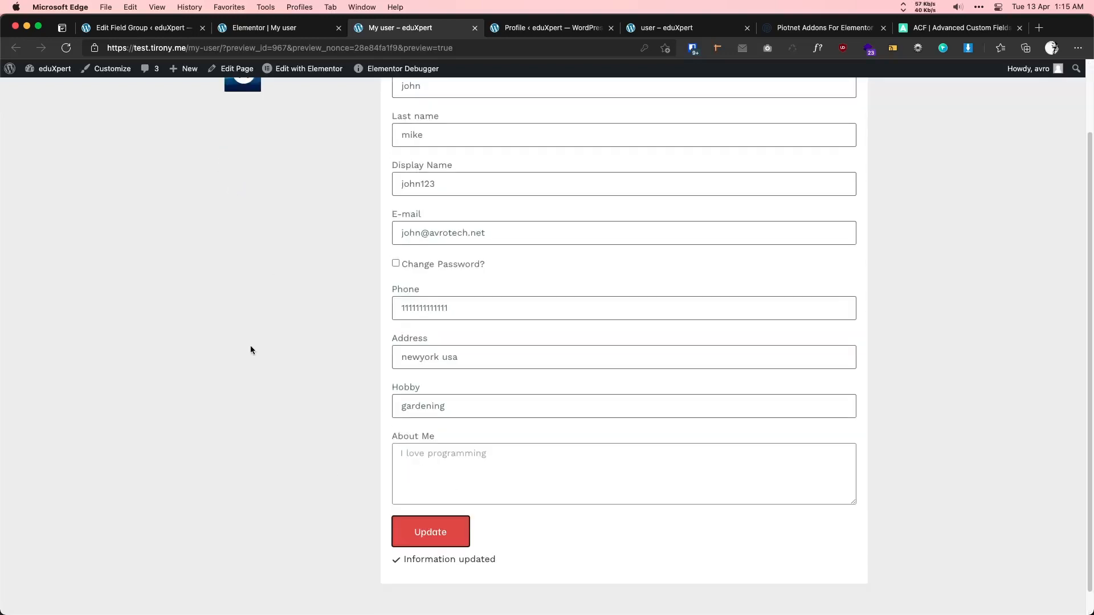
- Verify the picture on the reloaded admin profile and the form's 'Information updated' message
left_click(529, 28)
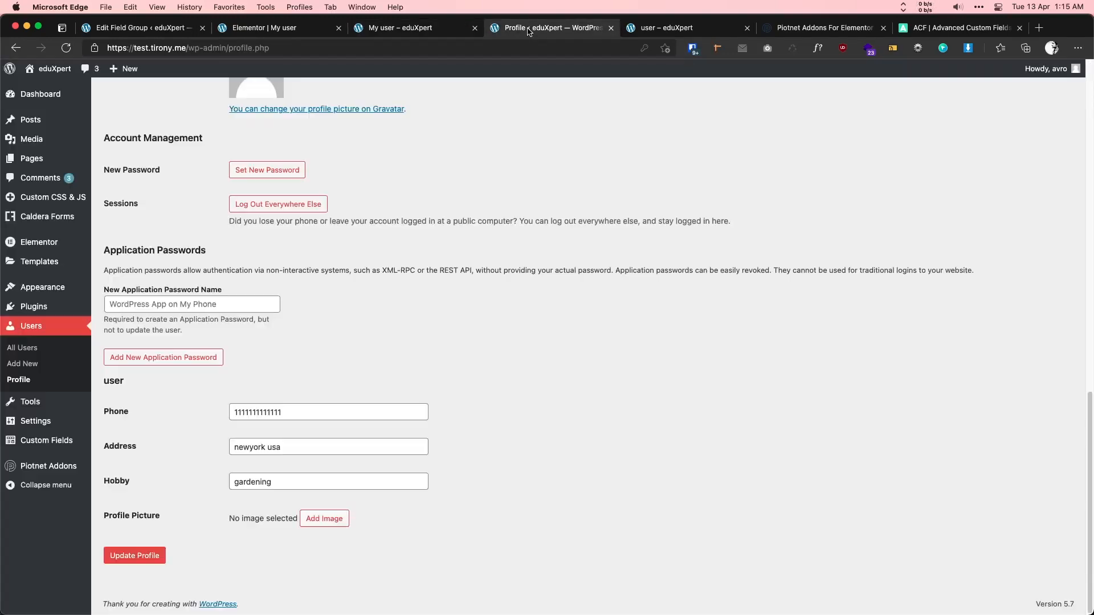
left_click(62, 49)
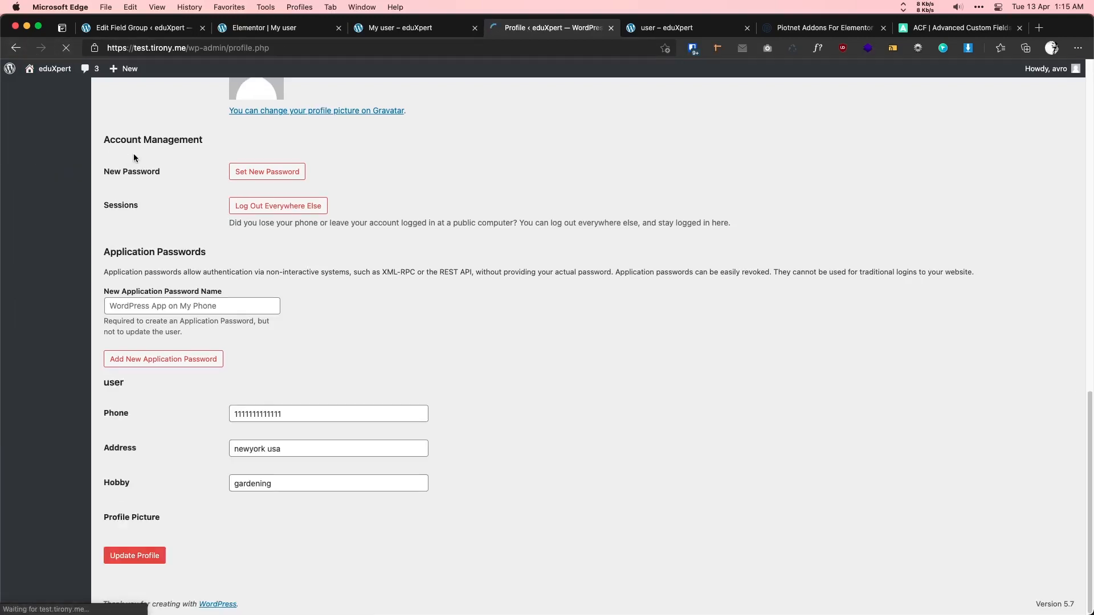
scroll(150, 181, "down", 2)
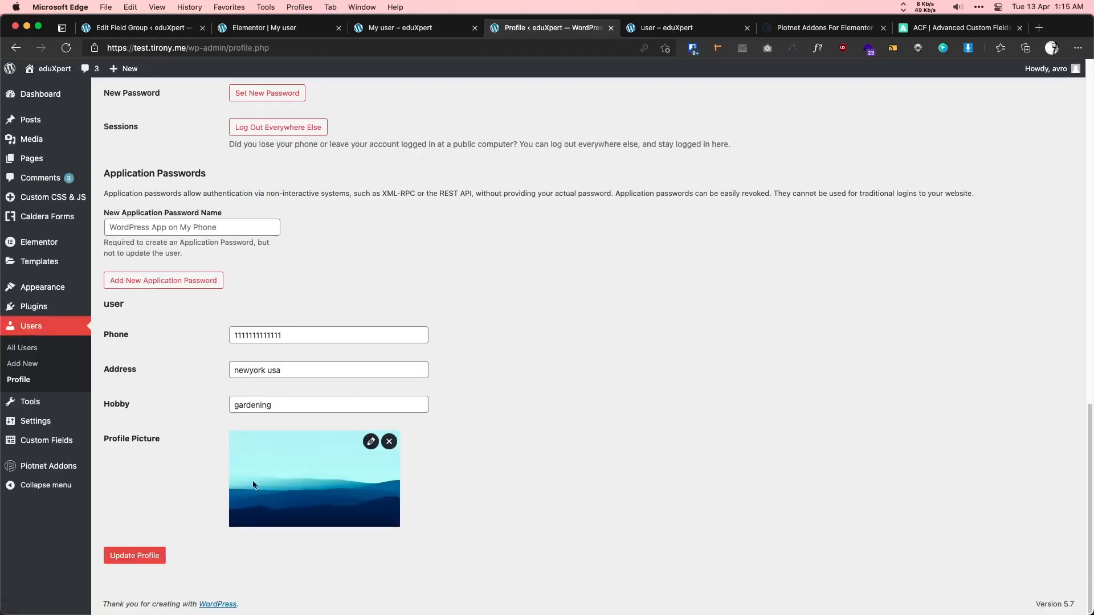
left_click(393, 30)
left_click_drag(406, 558, 494, 566)
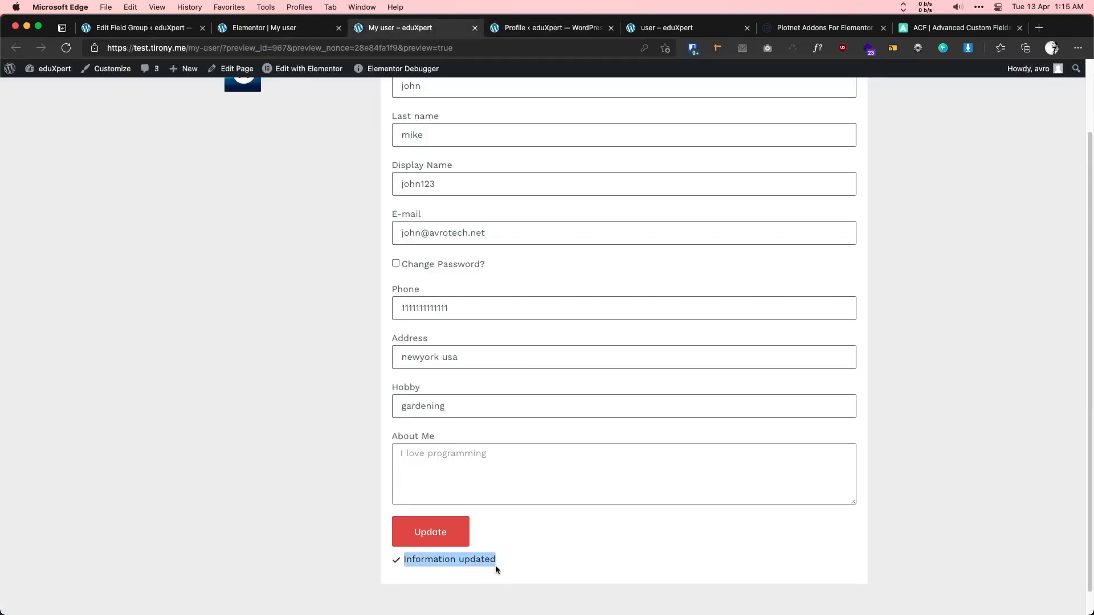
left_click(498, 564)
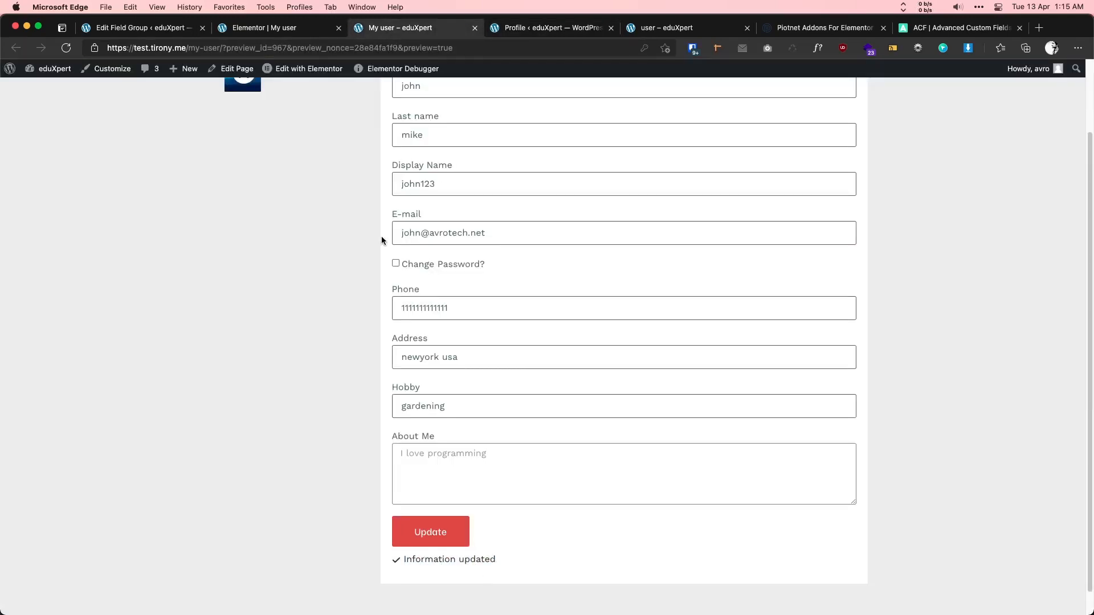
- Inspect the avatar and copy its .pafe-form-builder-image-upload-placeholder selector from DevTools Styles
scroll(338, 220, "up", 3)
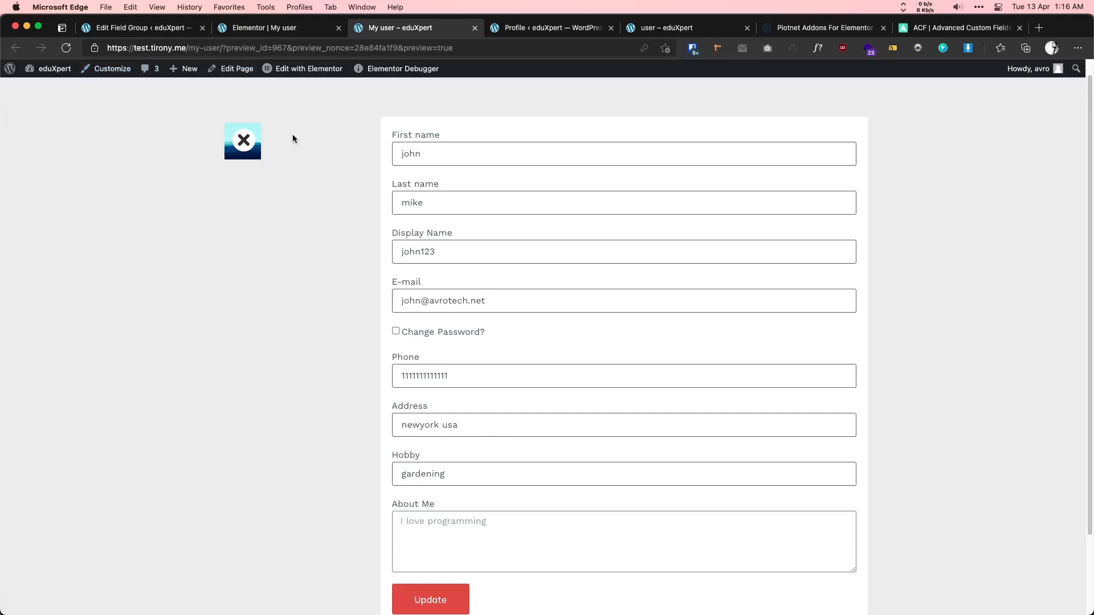
right_click(256, 161)
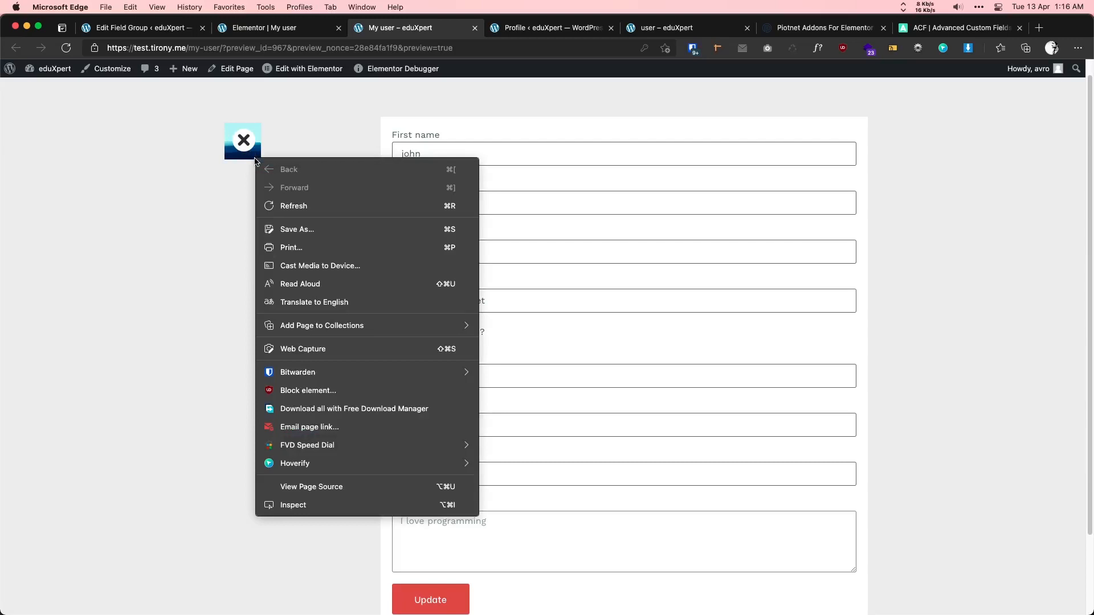
left_click(312, 506)
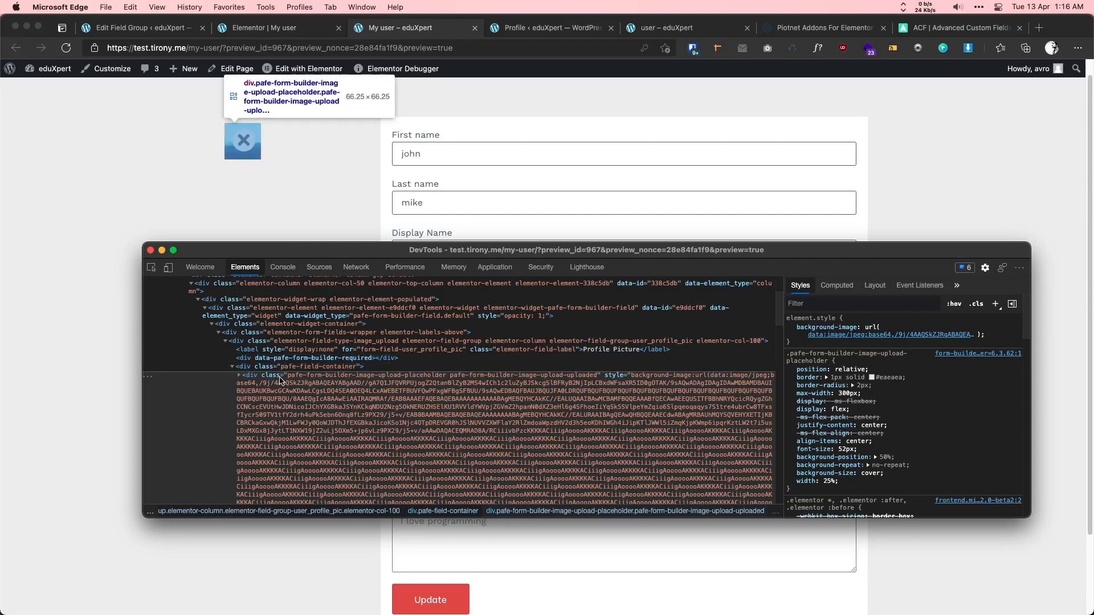
left_click(827, 354)
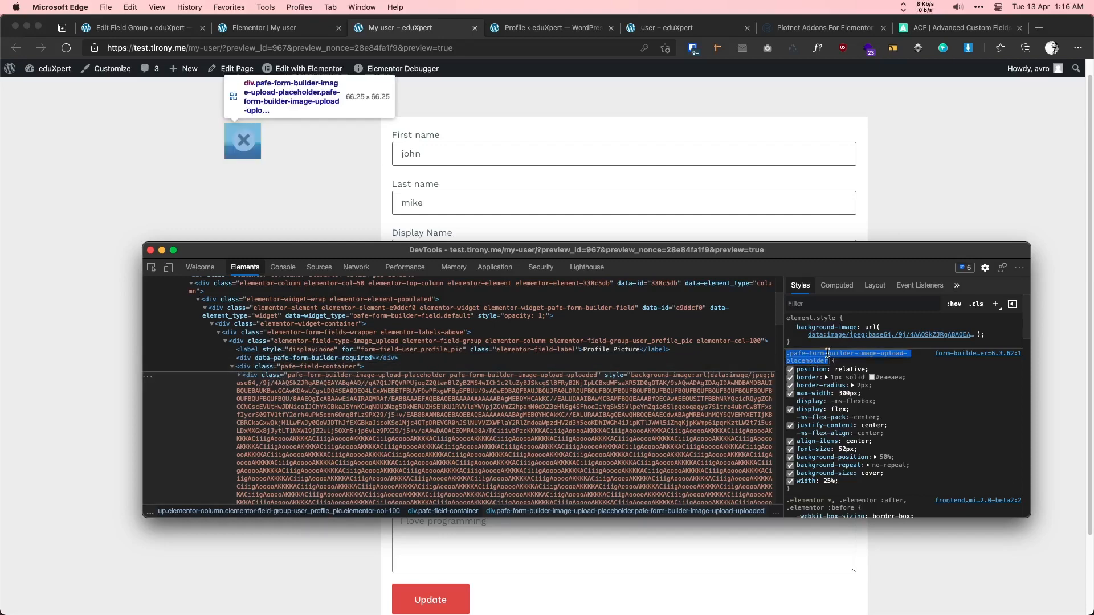
right_click(816, 359)
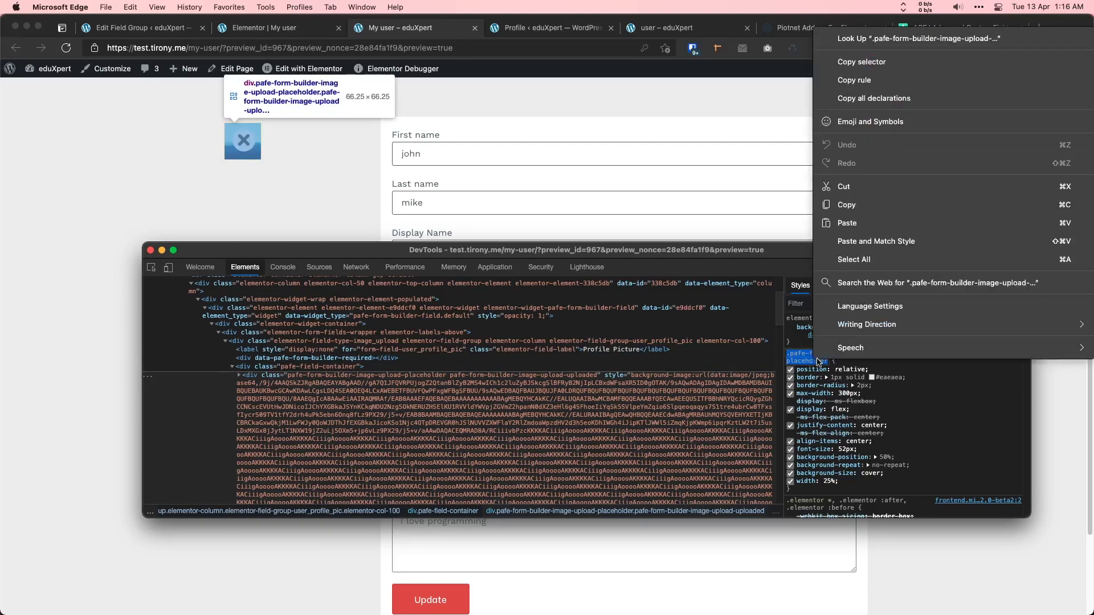
left_click(847, 204)
left_click(267, 27)
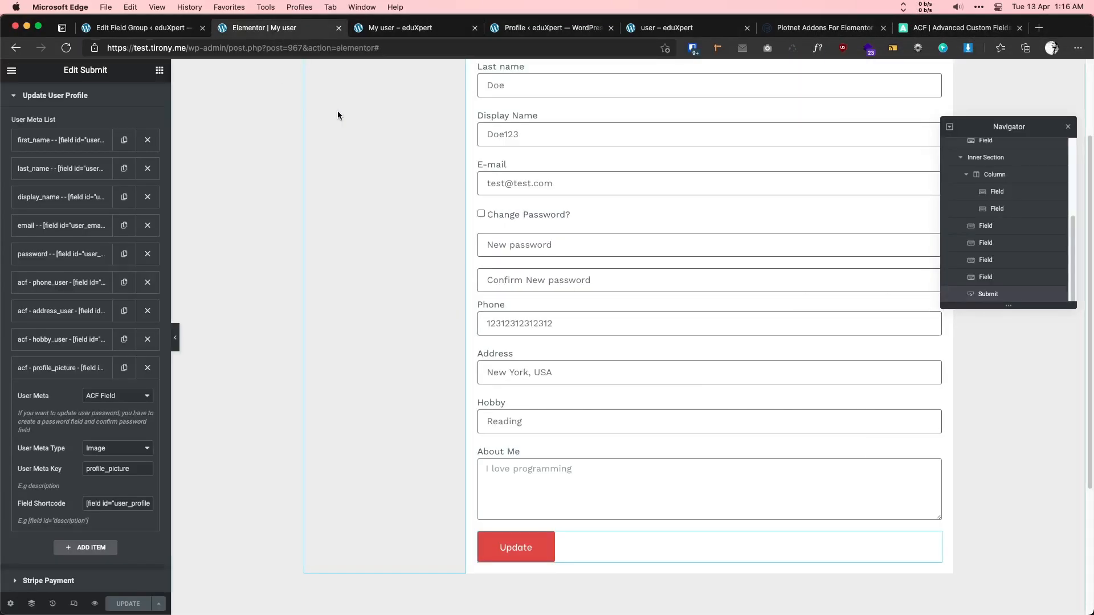
- Select the profile picture field and expand its Advanced Custom CSS section
left_click(138, 27)
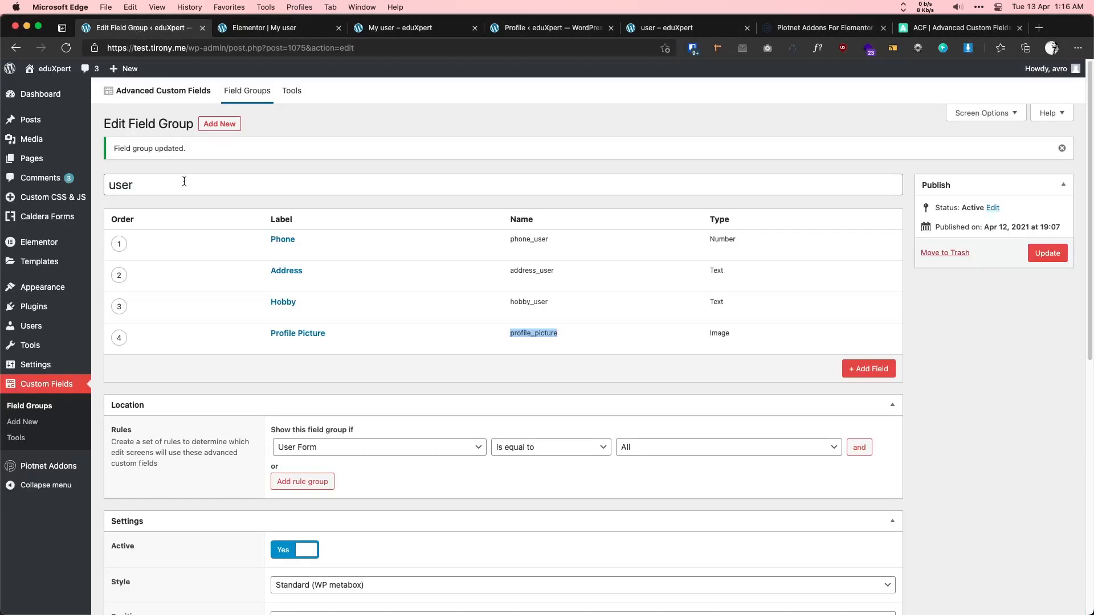
left_click(249, 29)
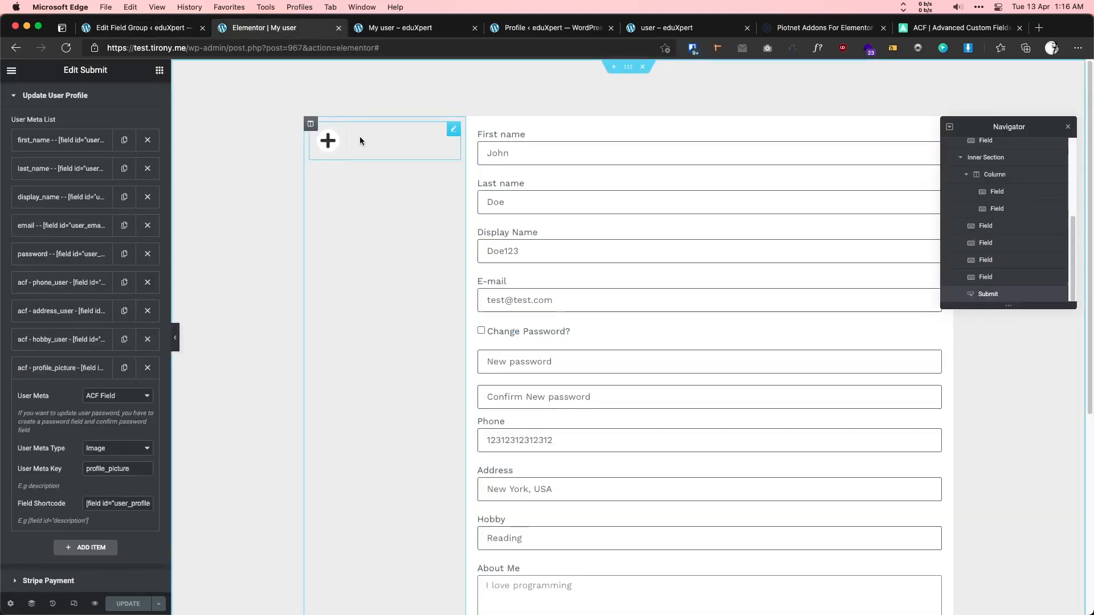
left_click(452, 131)
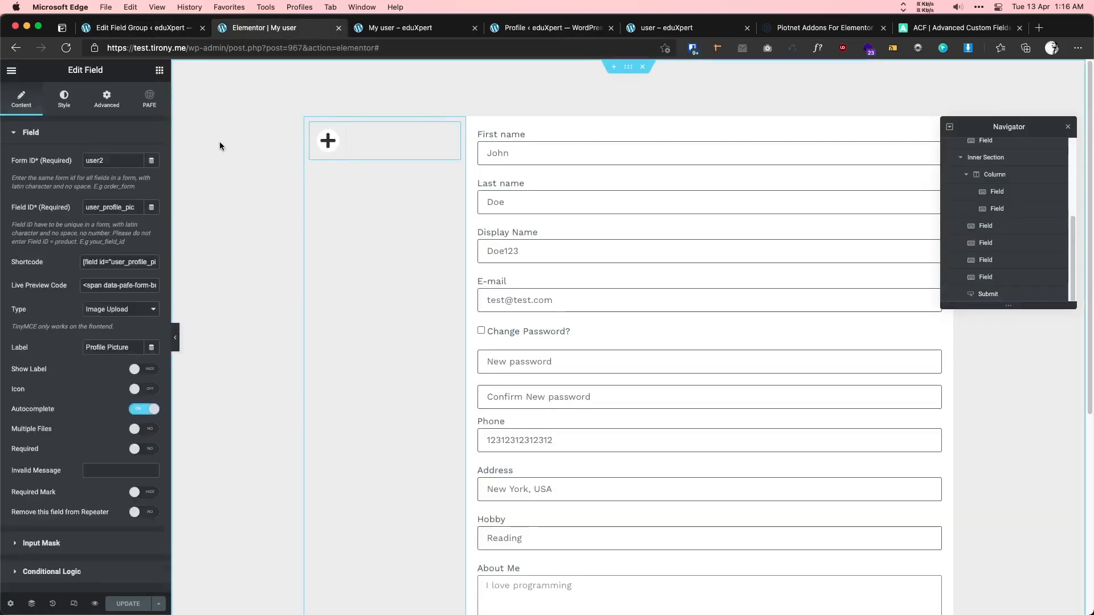
left_click(107, 98)
scroll(102, 428, "down", 5)
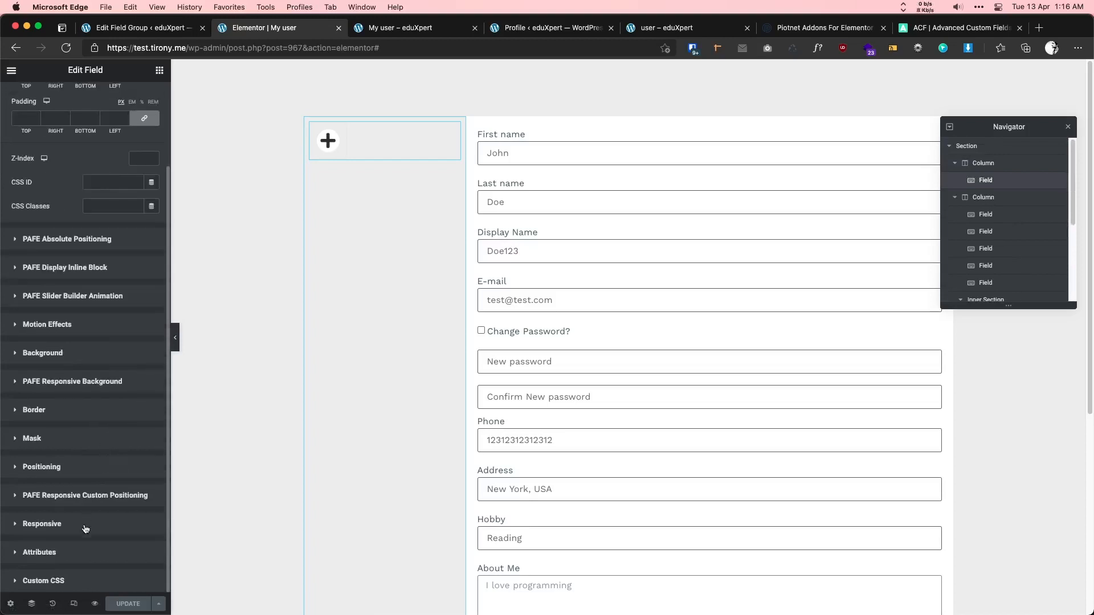
left_click(62, 585)
scroll(92, 498, "down", 3)
- Enter .pafe-form-builder-image-upload-placeholder{width:100%!important;} as custom CSS and save the page
left_click(81, 482)
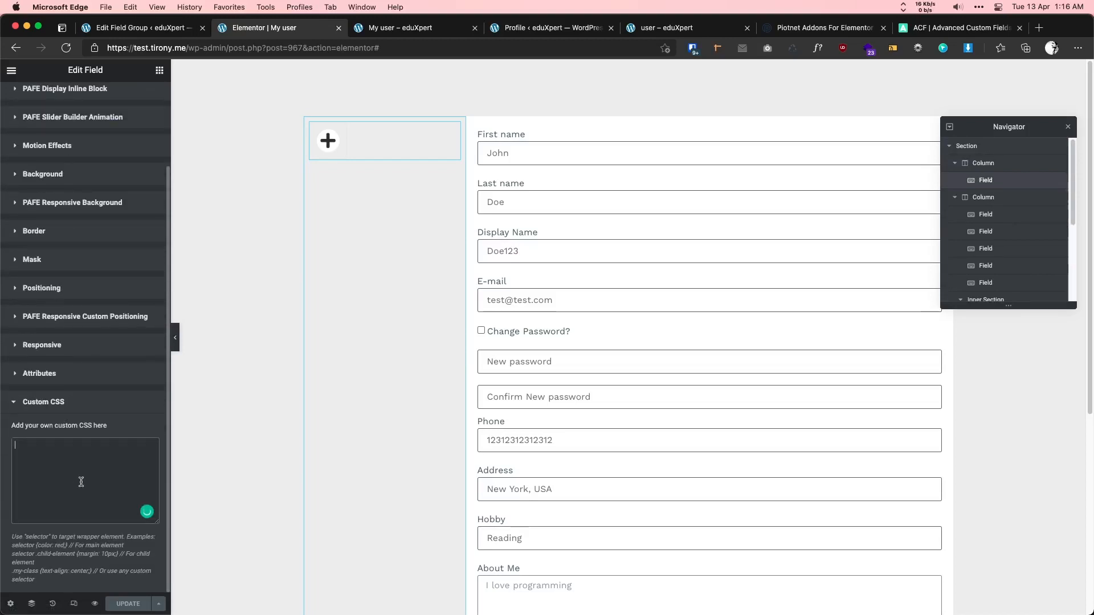
type(".")
key("super+v")
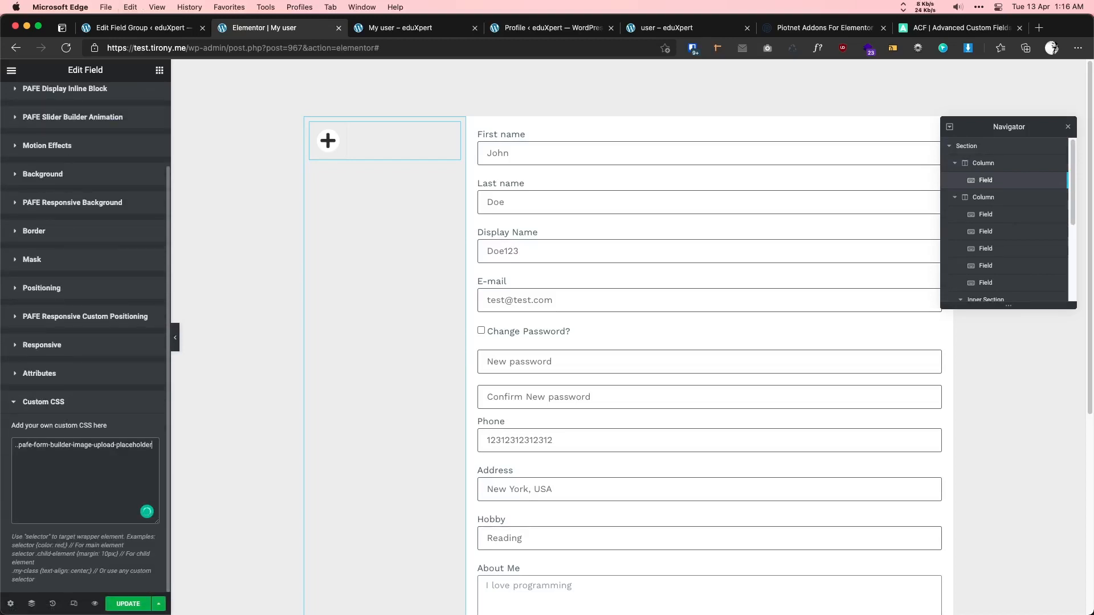
key("super+z")
key("super+v")
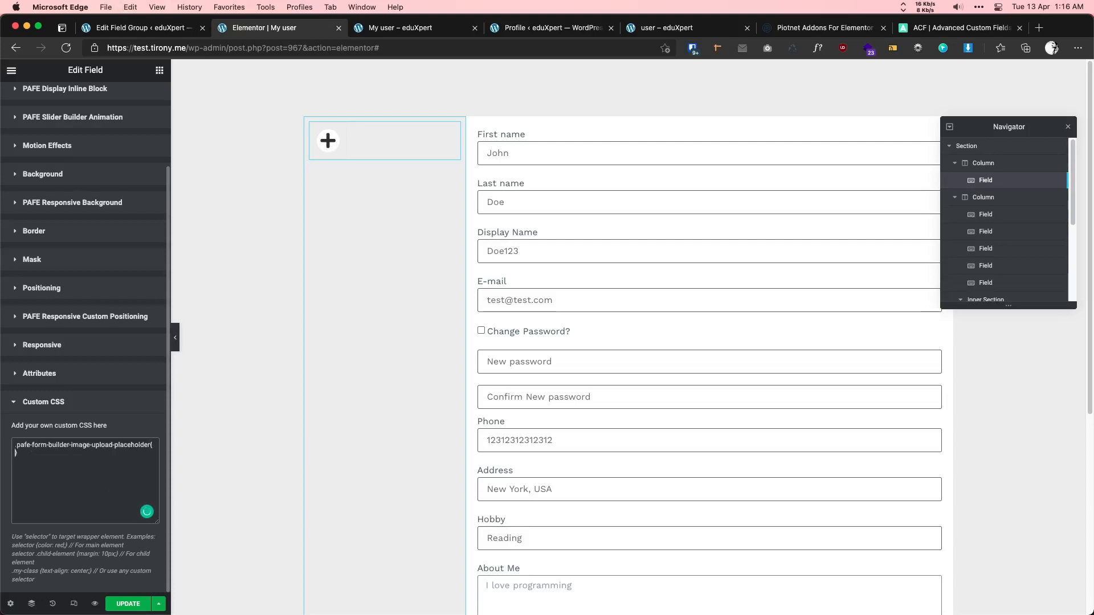
type("width:100%!impo")
type("rtant")
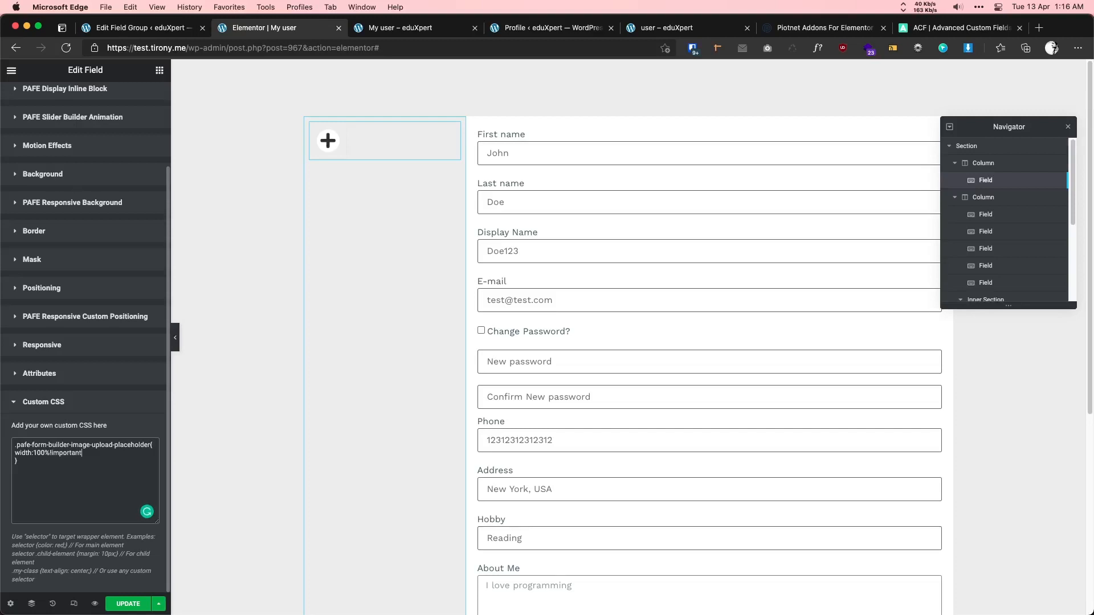
type(";")
left_click(127, 604)
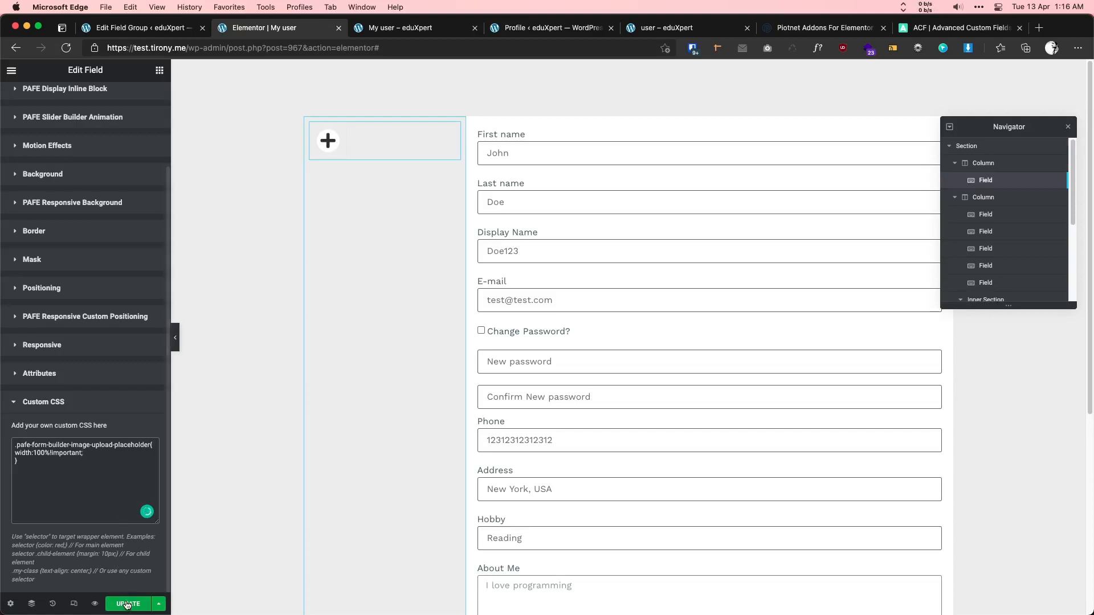
- Look over the user-2 reference page's avatar, 'Hi,avro' greeting and bio paragraph
left_click(392, 30)
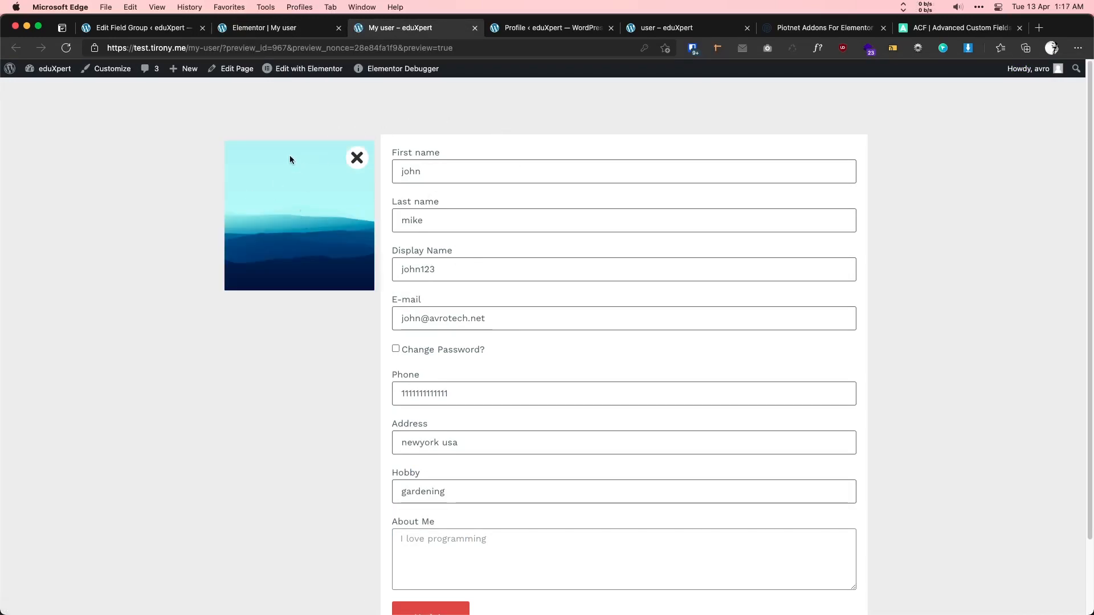
left_click(665, 31)
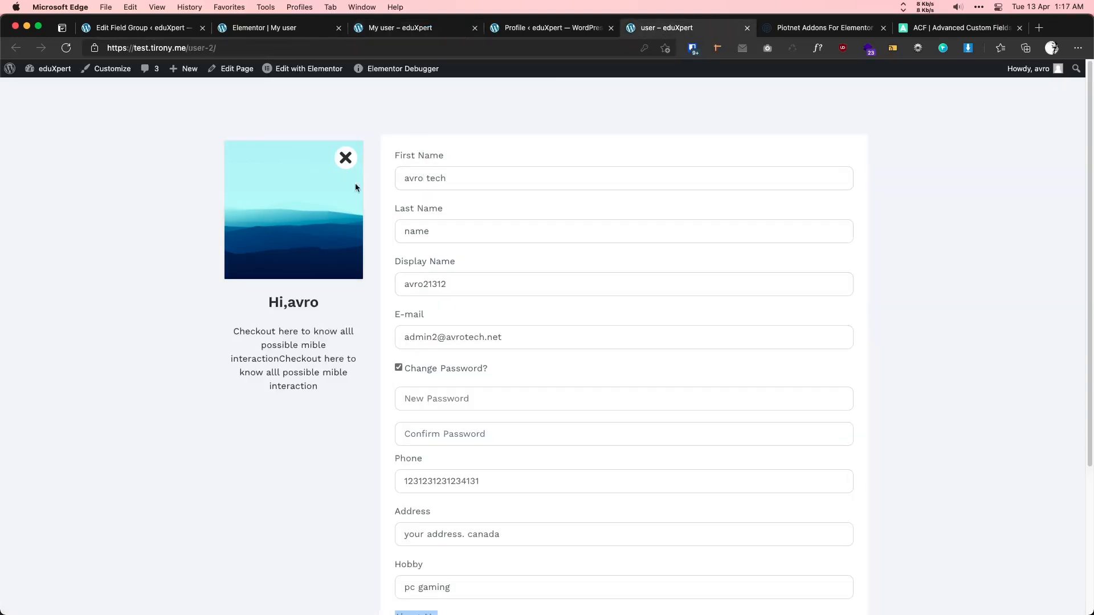
scroll(319, 209, "down", 3)
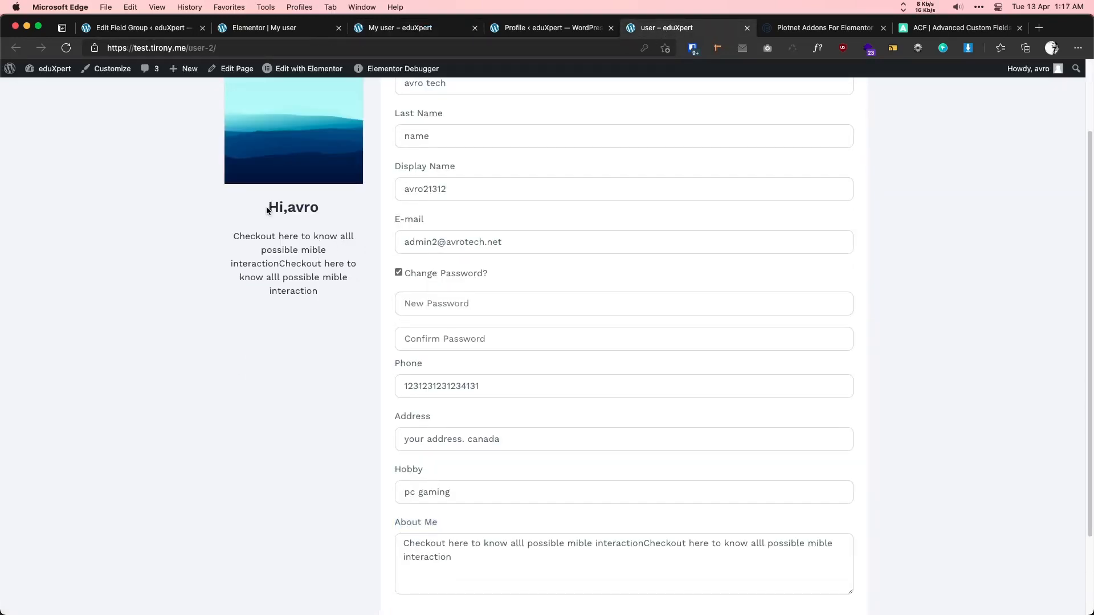
left_click_drag(288, 207, 312, 206)
triple_click(328, 250)
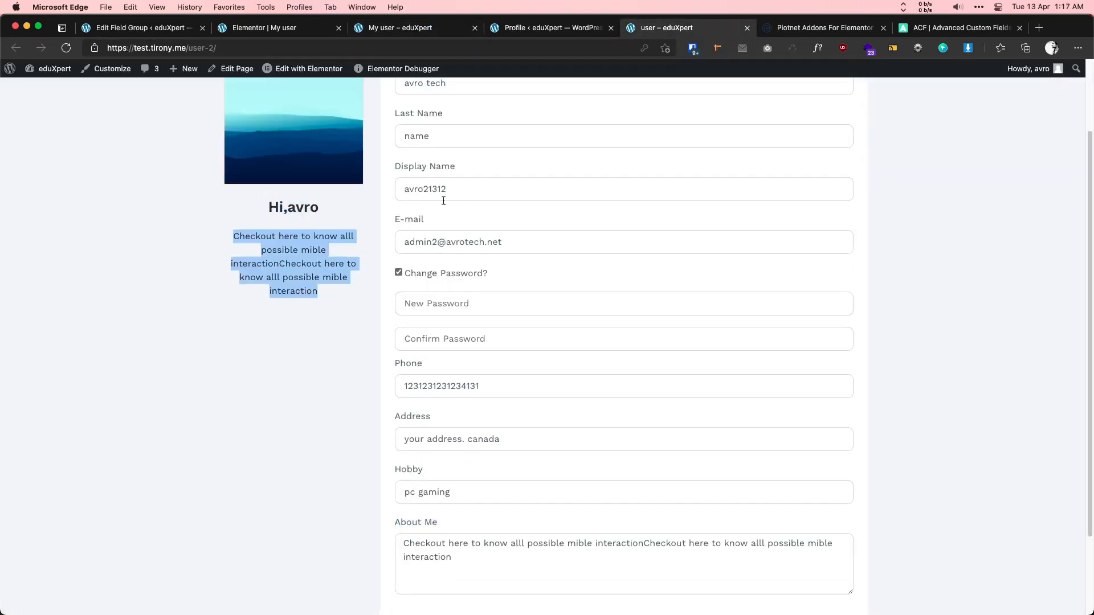
left_click(293, 29)
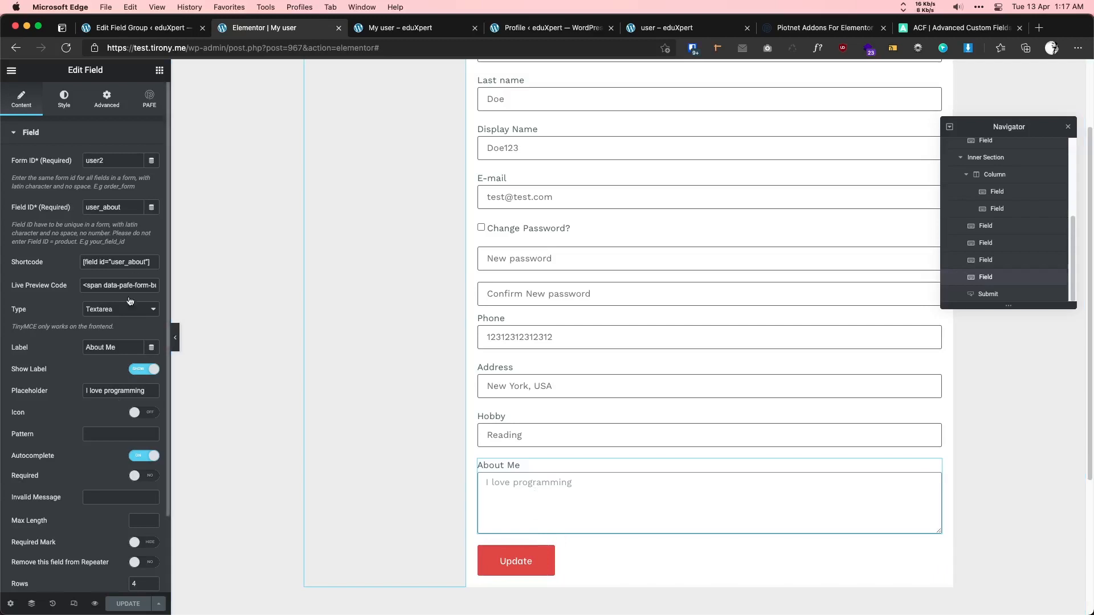
- Duplicate the profile_picture mapping in Update User Profile and set its User Meta to Bio
left_click(137, 263)
key("super+c")
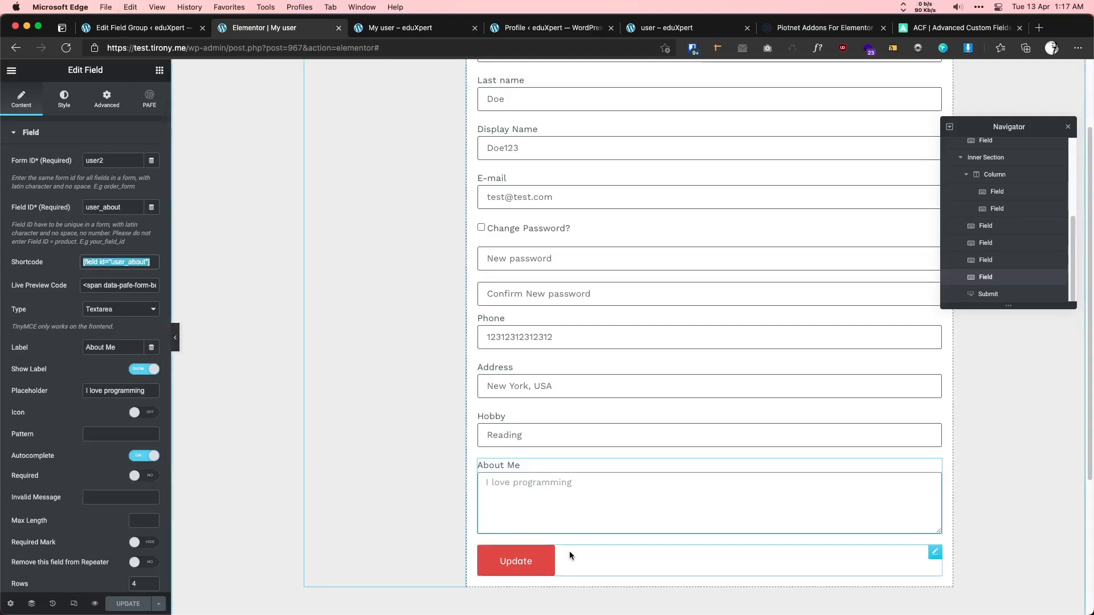
left_click(551, 564)
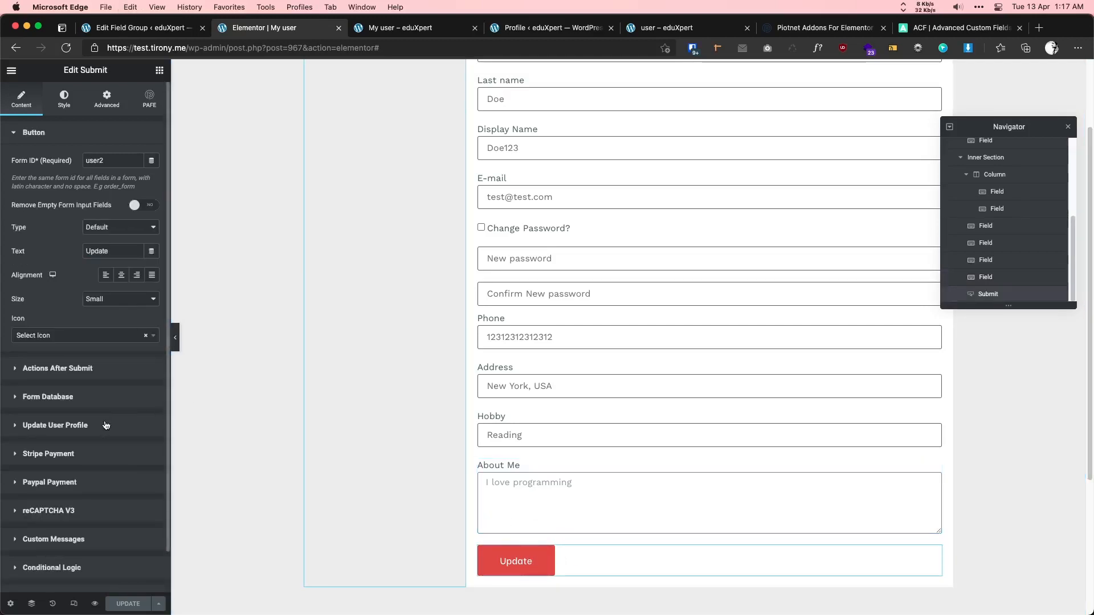
left_click(85, 426)
scroll(91, 387, "down", 3)
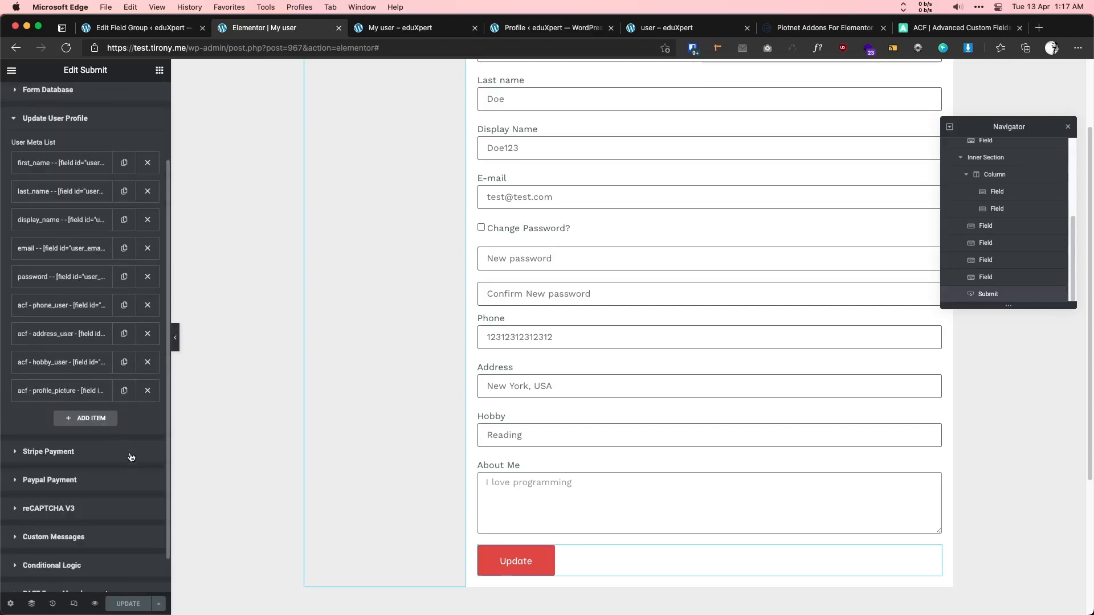
left_click(124, 392)
left_click(92, 422)
left_click(117, 446)
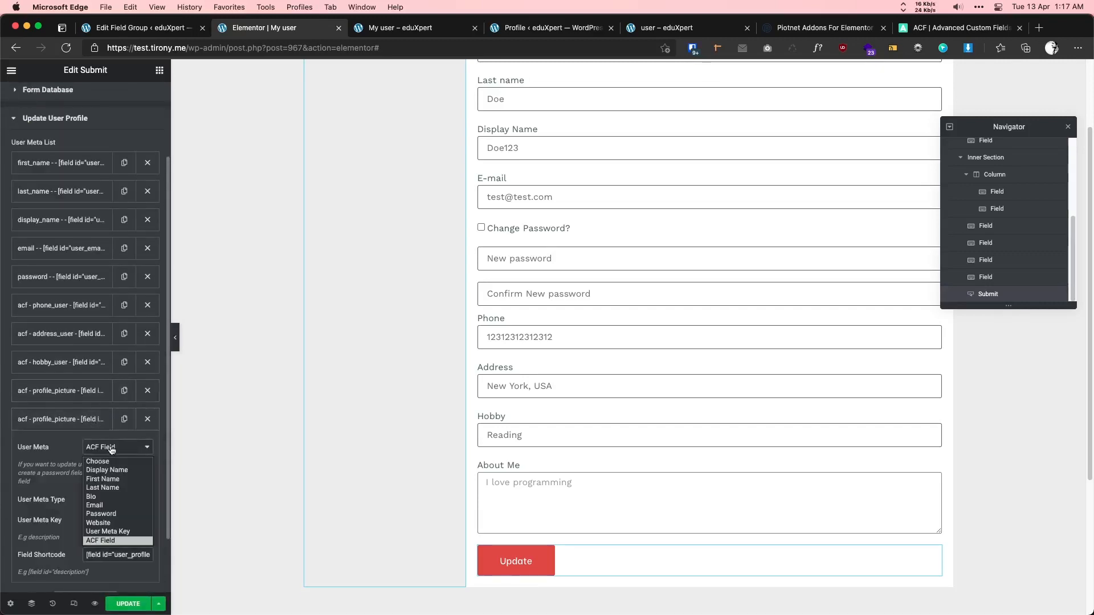
left_click(97, 496)
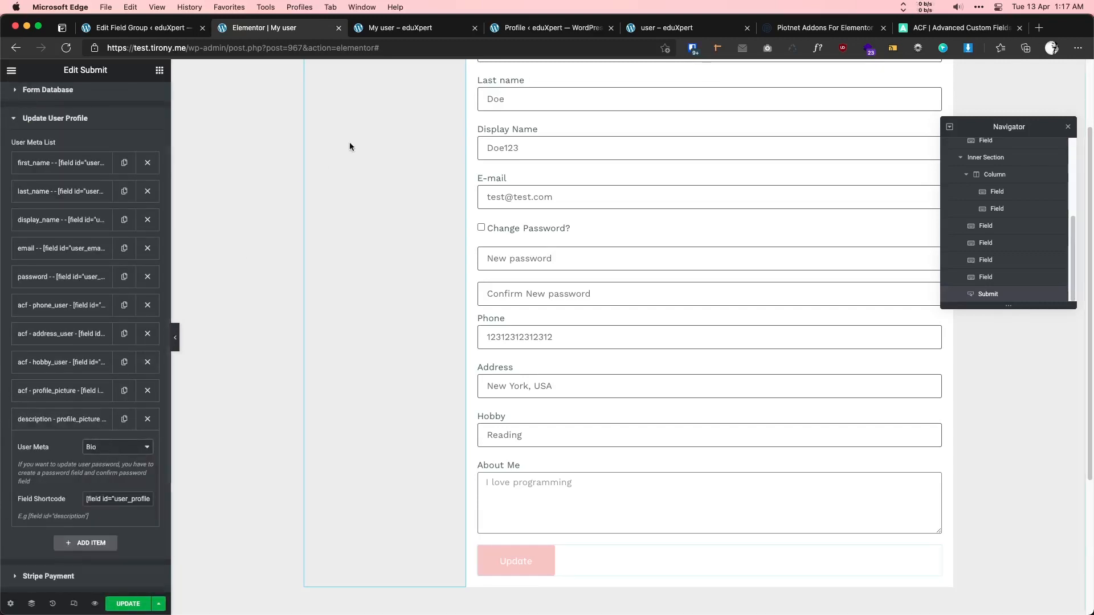
- Paste [field id="user_about"] into the new Bio item's Field Shortcode and save the page
left_click(554, 30)
scroll(298, 316, "up", 8)
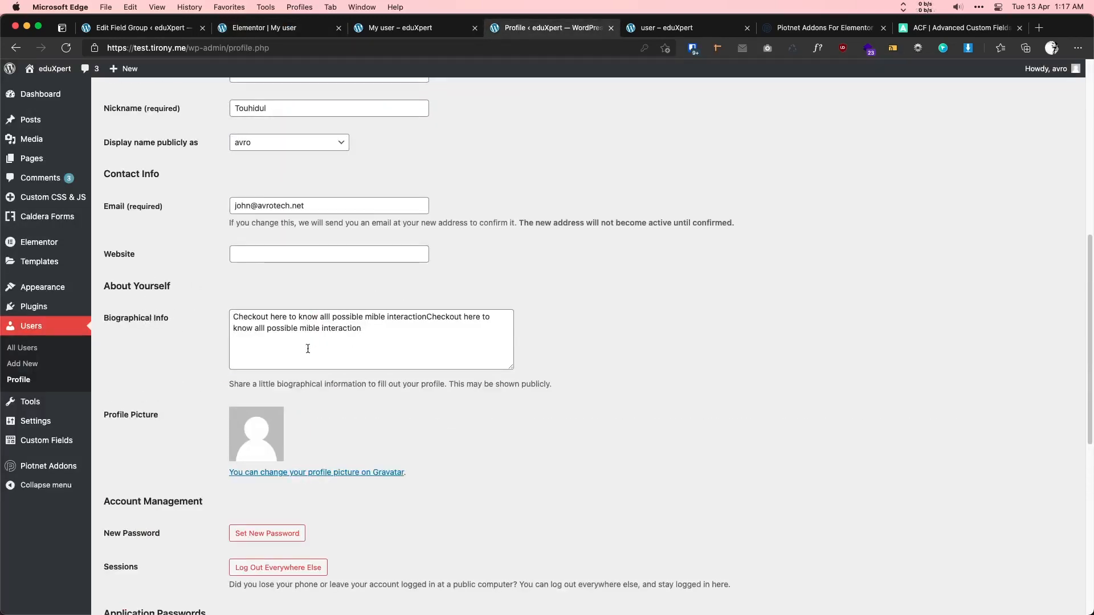
left_click(399, 28)
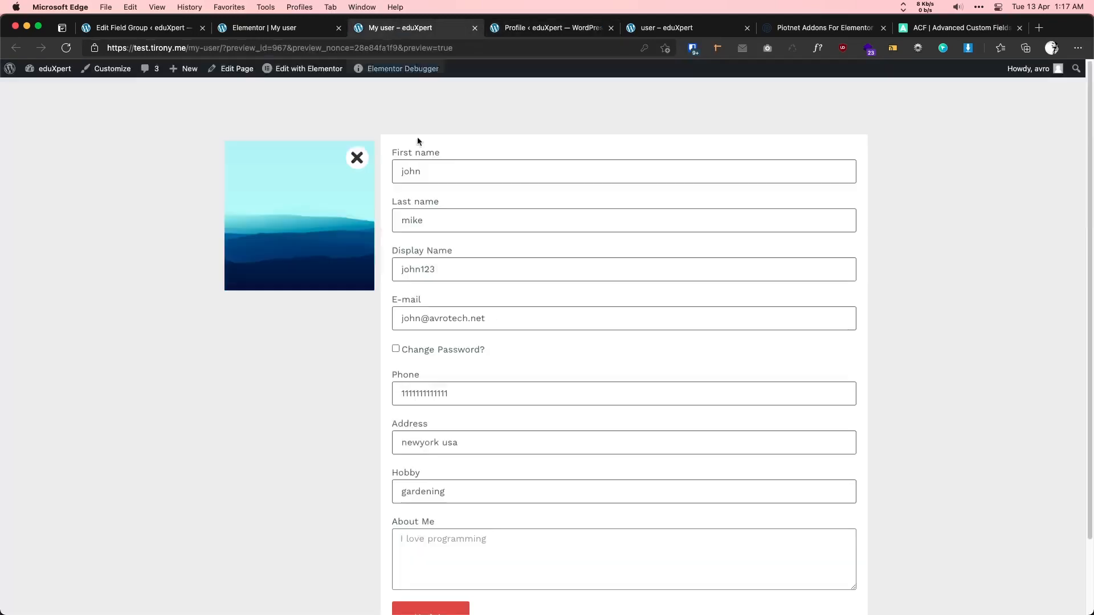
left_click(285, 27)
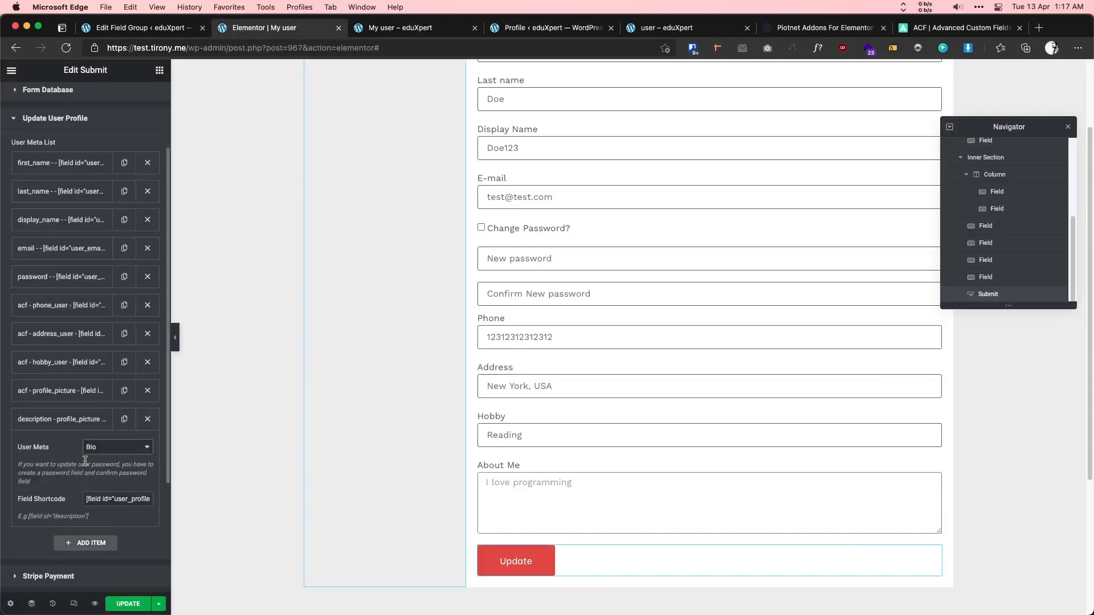
triple_click(127, 499)
key("super+v")
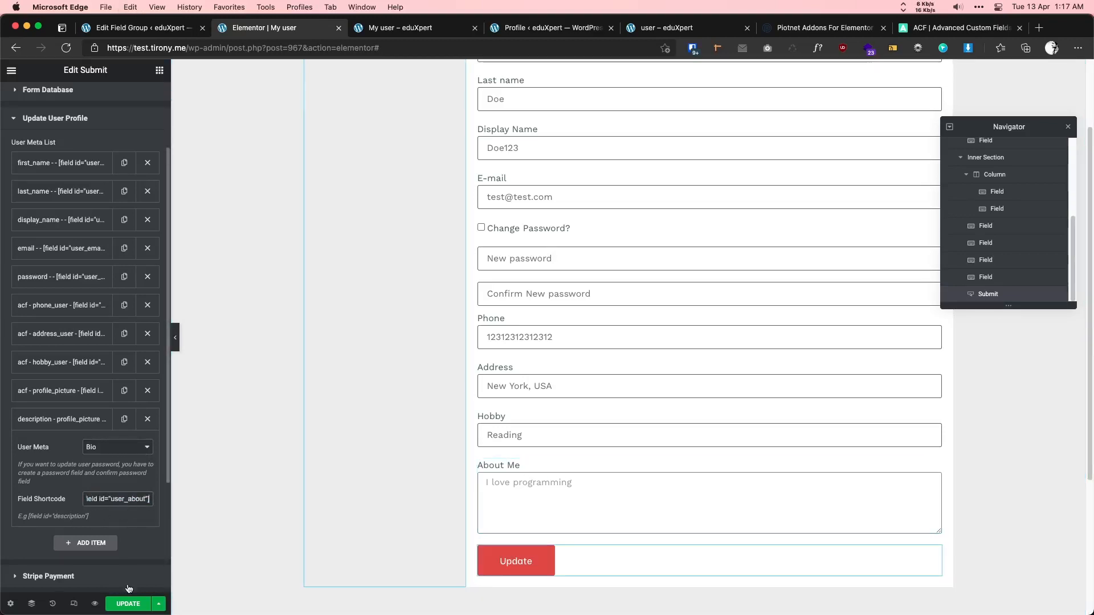
left_click(128, 604)
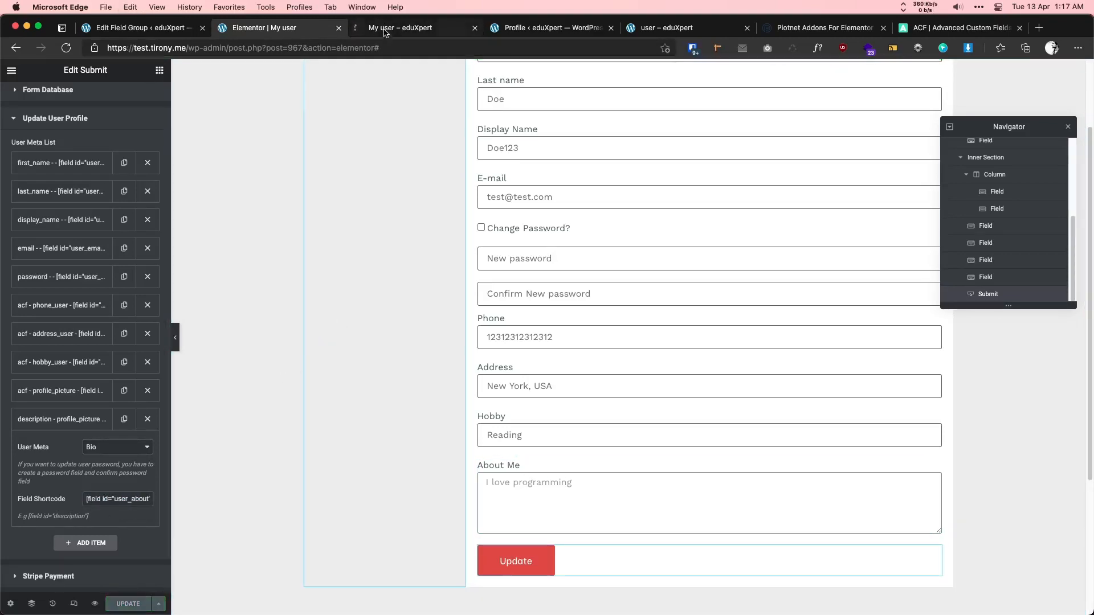
- Compare the front-end About Me text with the admin profile's Biographical Info
left_click(385, 30)
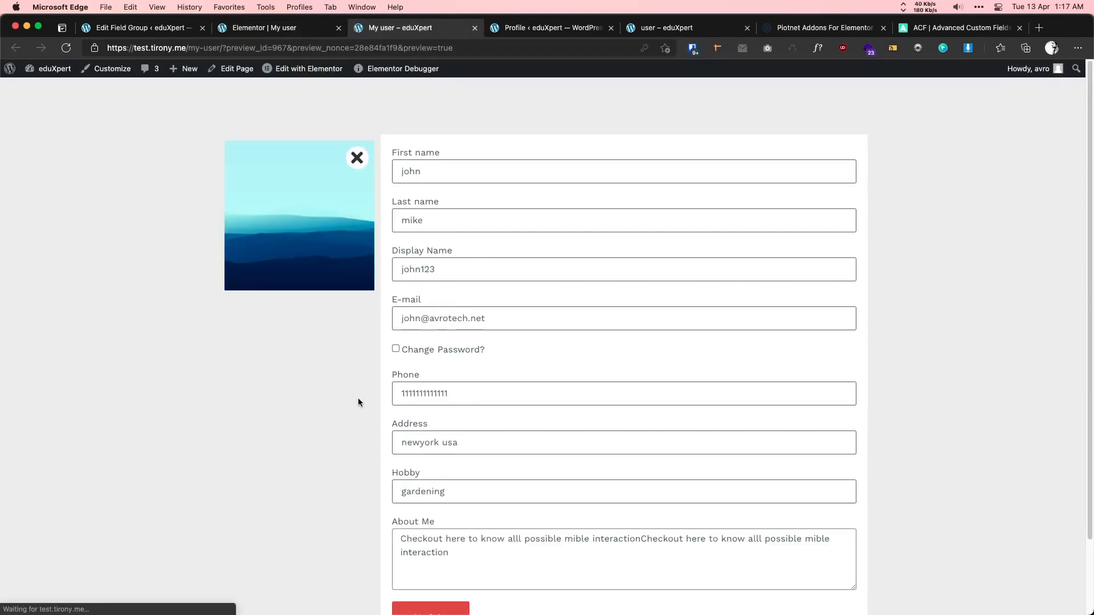
triple_click(454, 553)
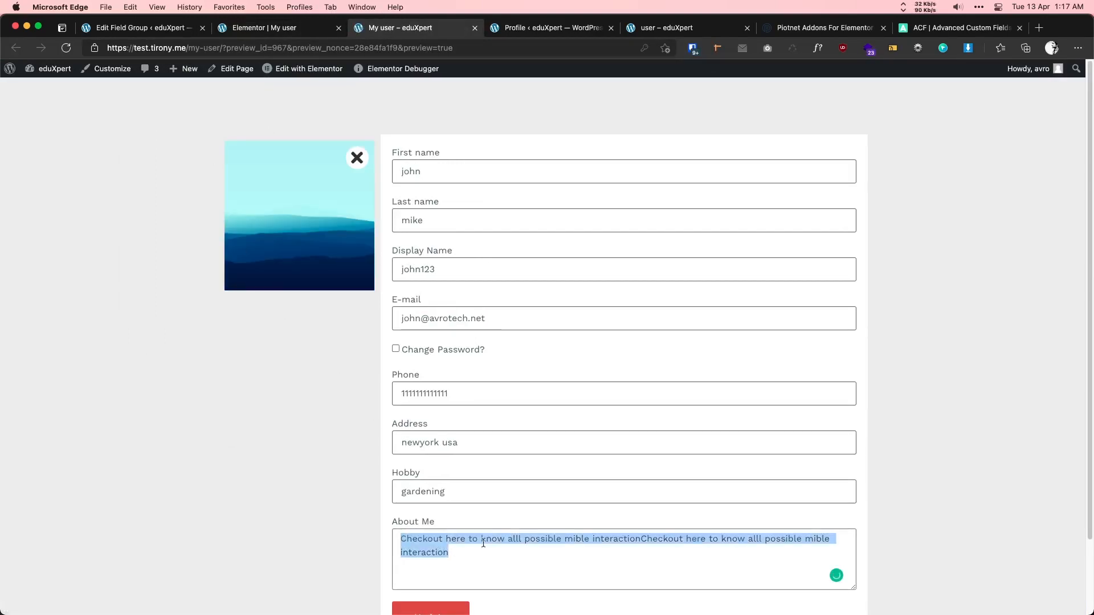
left_click(548, 30)
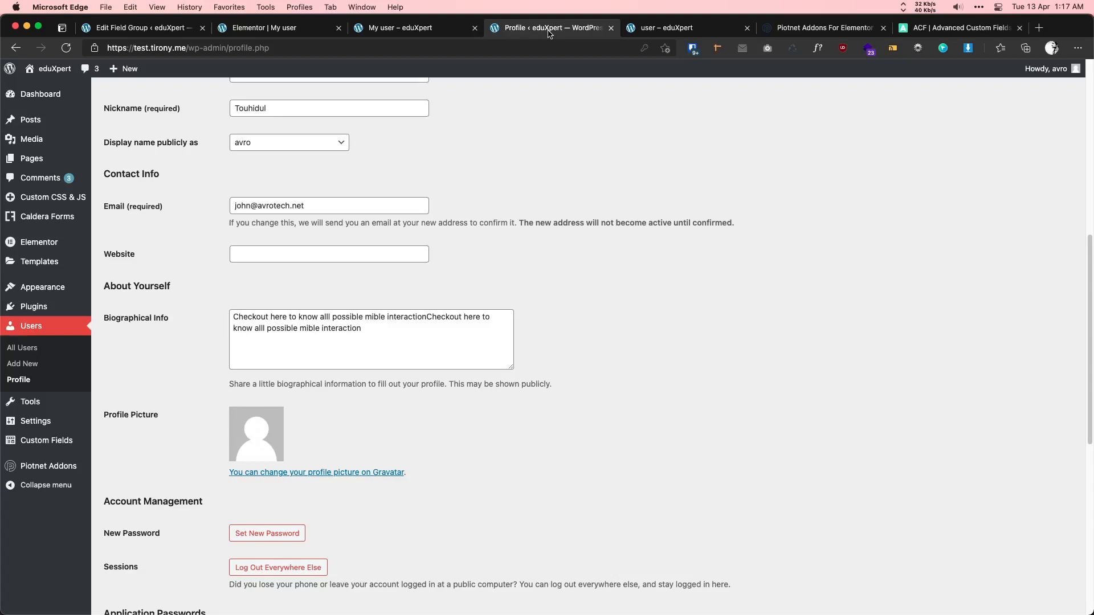
triple_click(369, 316)
left_click(376, 28)
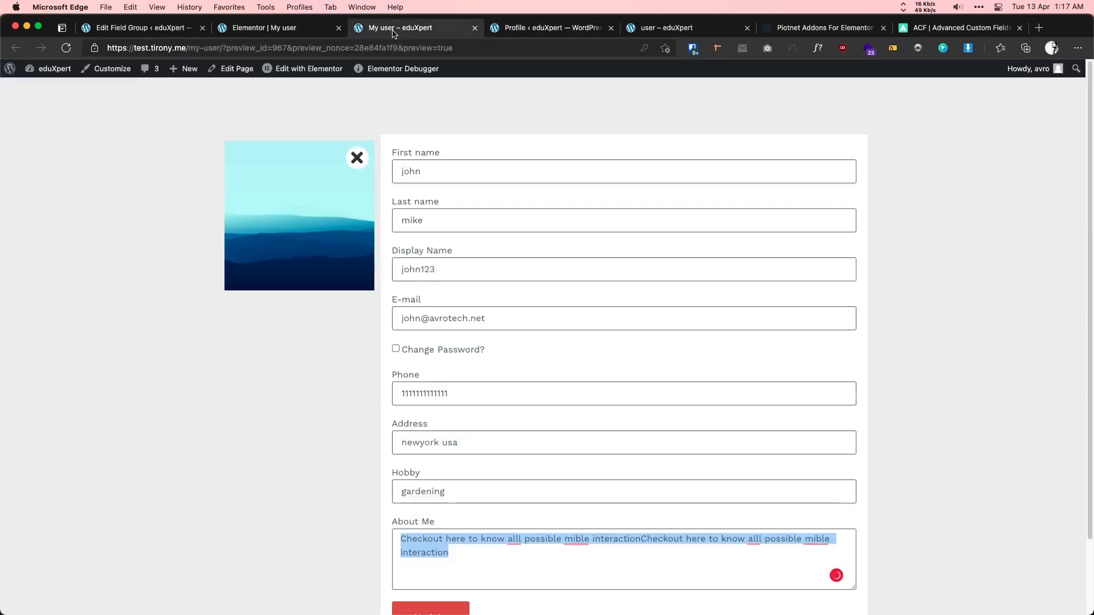
scroll(466, 531, "down", 1)
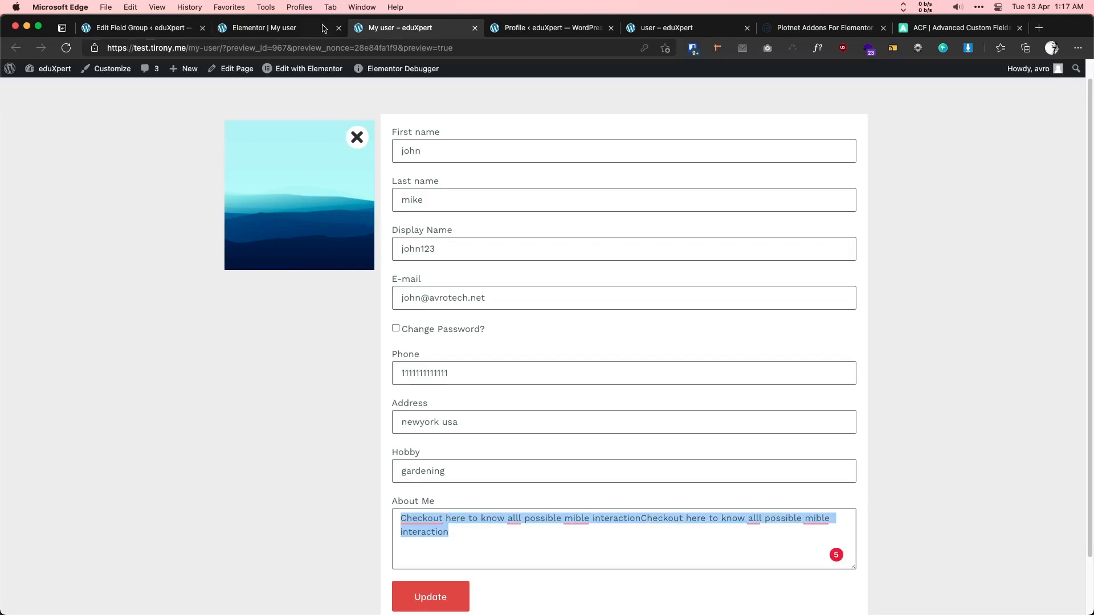
- Open the widget library and glance at the user-2 reference page again
left_click(292, 28)
scroll(399, 248, "up", 4)
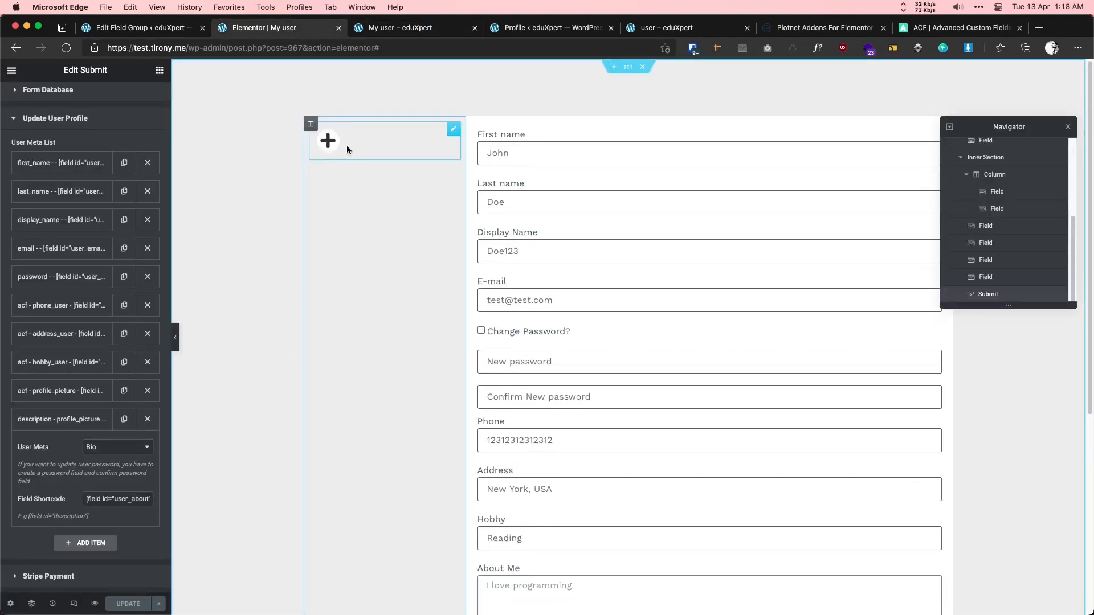
left_click(161, 72)
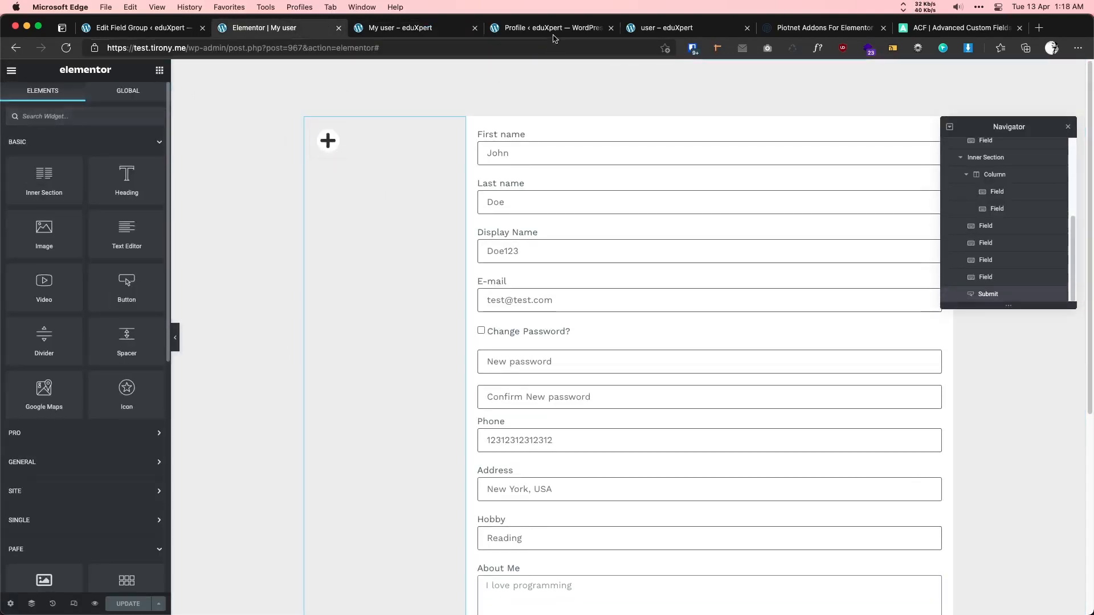
left_click(678, 29)
left_click(270, 211)
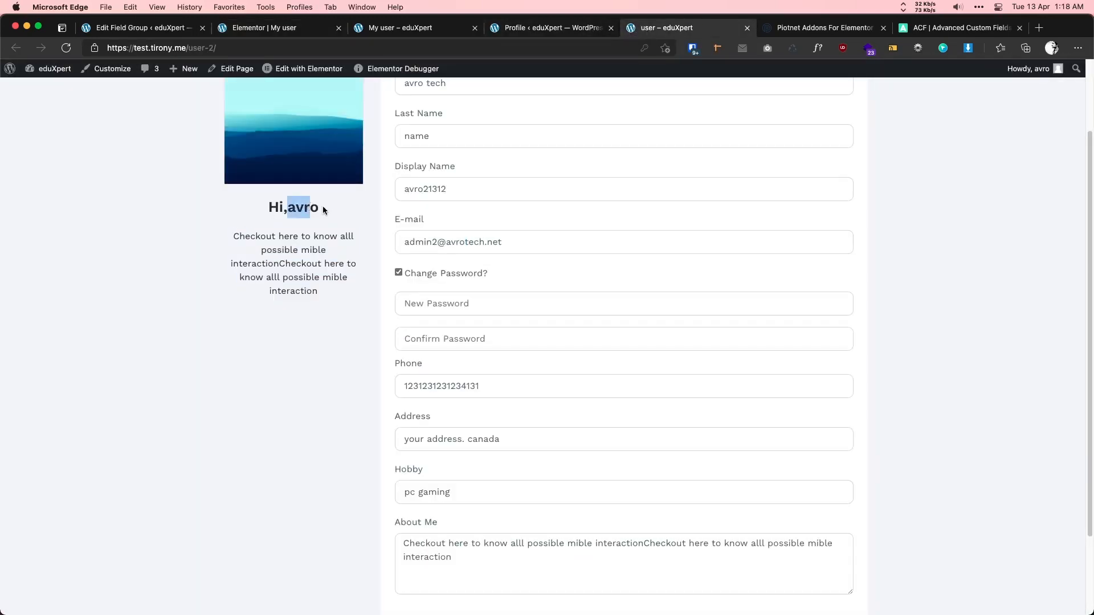
left_click(318, 26)
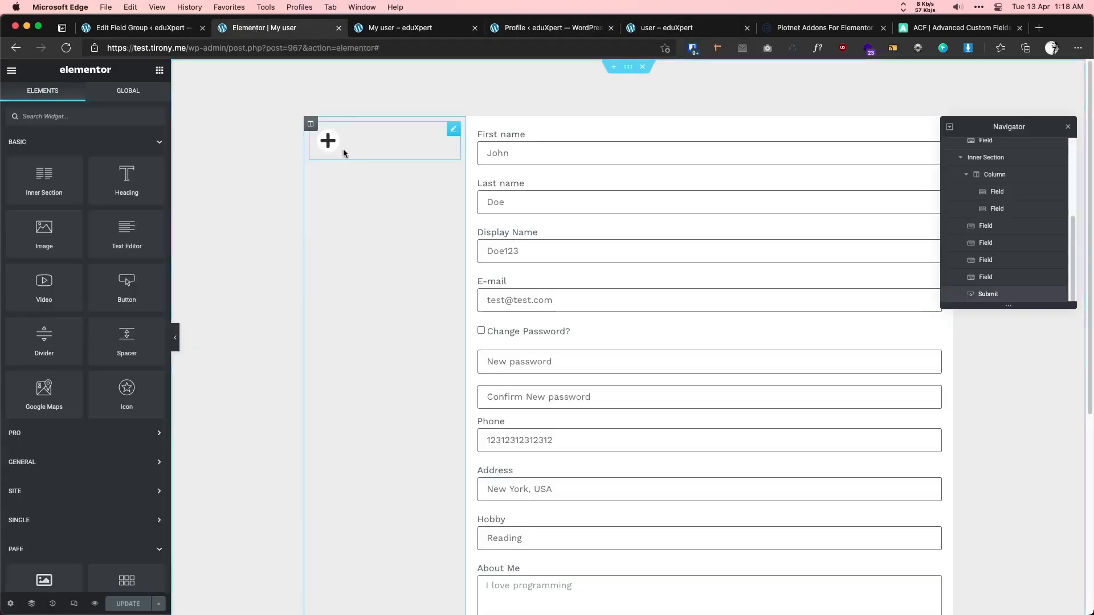
- Add a one-column, no-gap inner section to the left column and place a Heading widget in it
left_click_drag(48, 178, 374, 148)
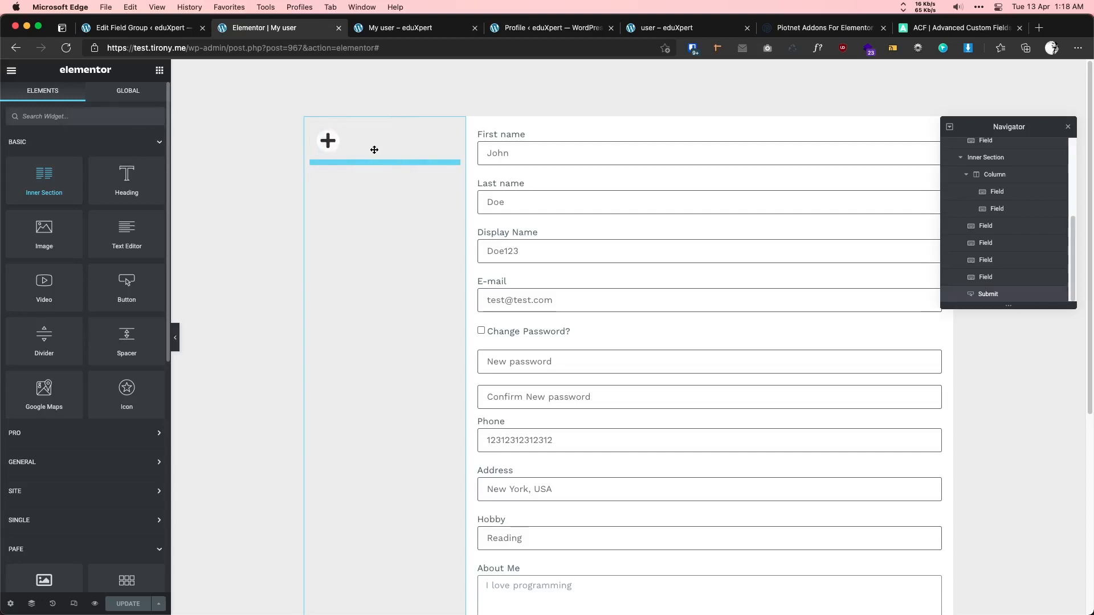
right_click(392, 181)
left_click(417, 345)
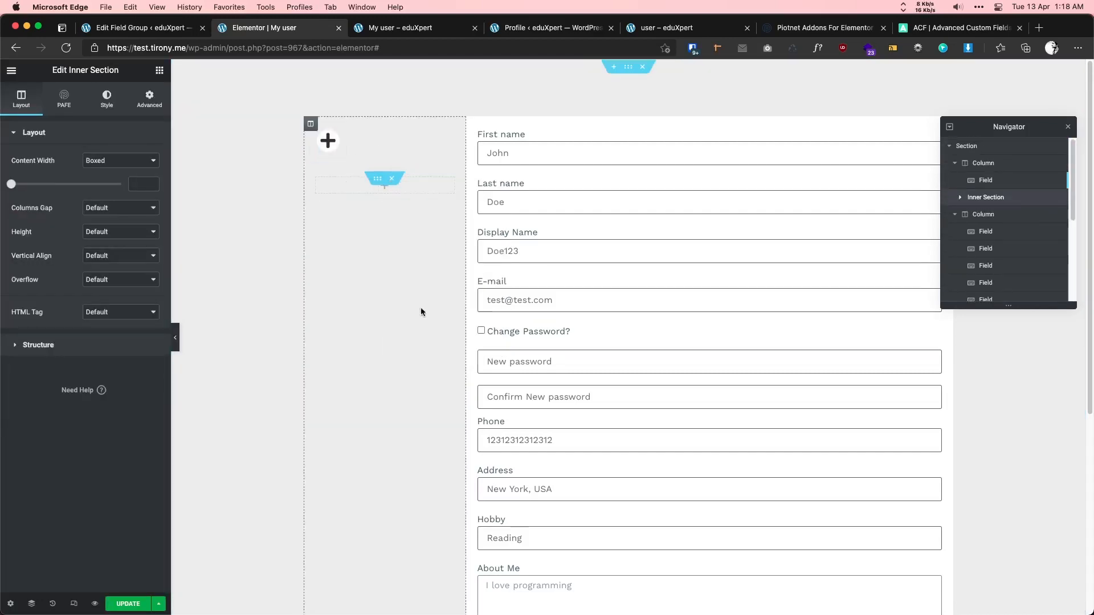
left_click(90, 213)
left_click(97, 225)
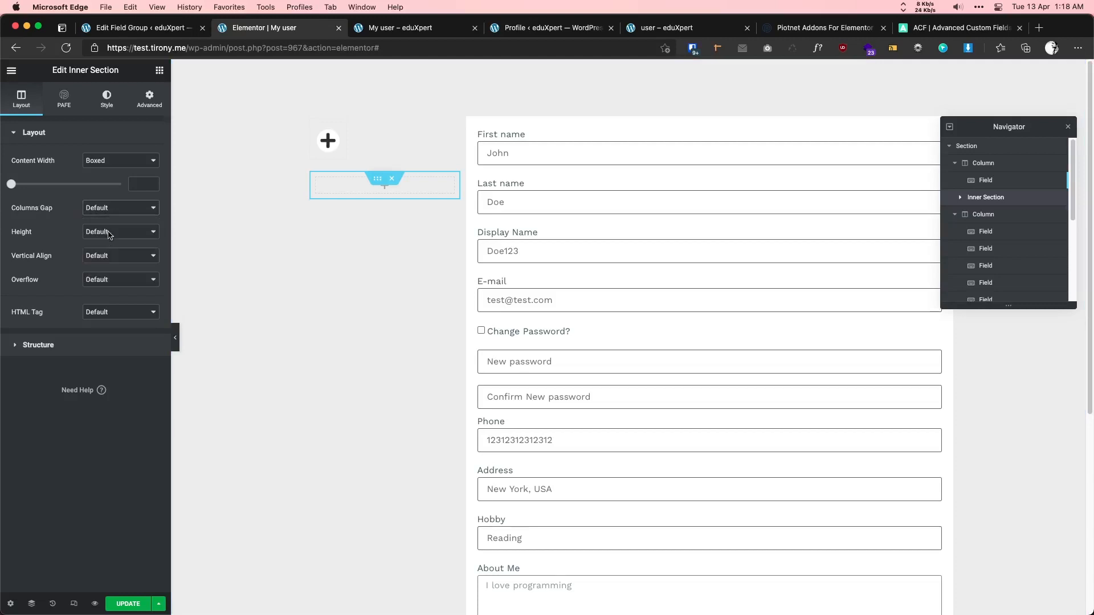
left_click(387, 191)
left_click_drag(127, 179, 377, 189)
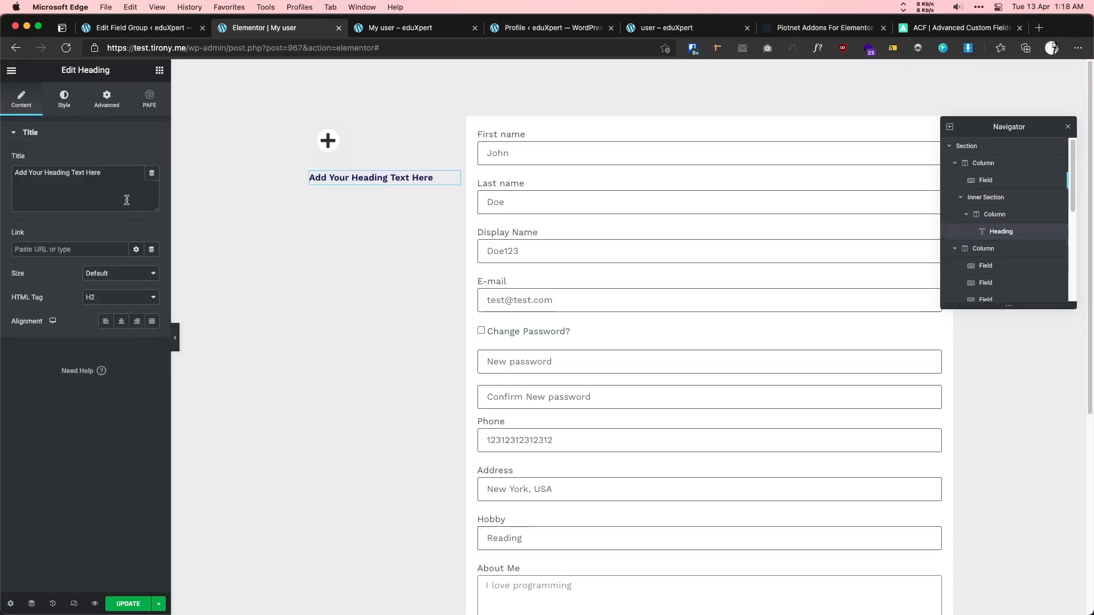
- Duplicate the new heading and retitle the first copy 'Hi,'
right_click(341, 177)
left_click(367, 205)
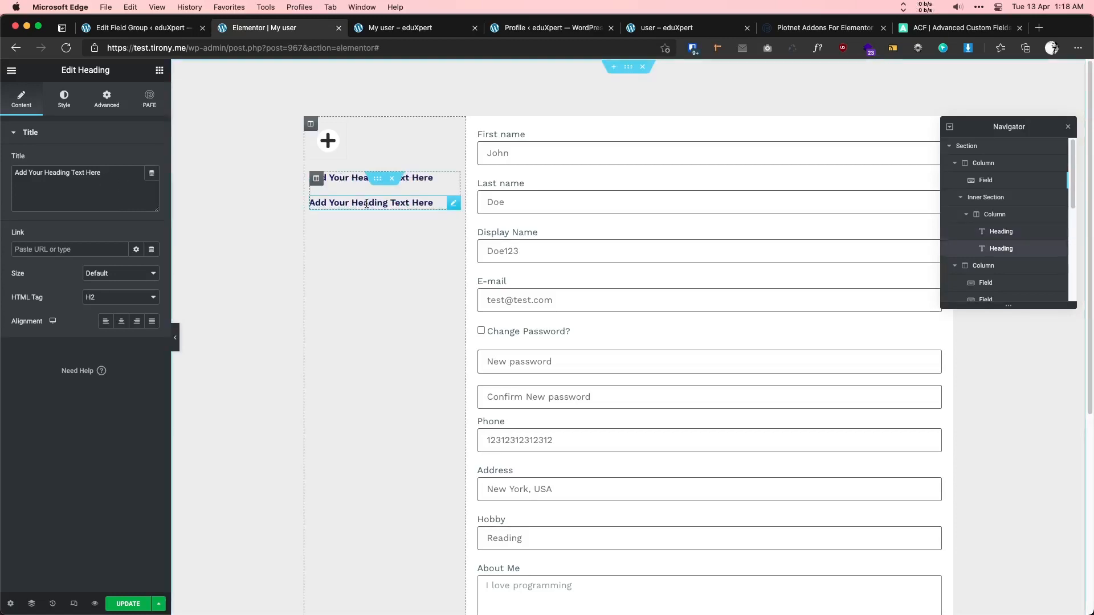
left_click(343, 179)
left_click_drag(111, 173, 9, 171)
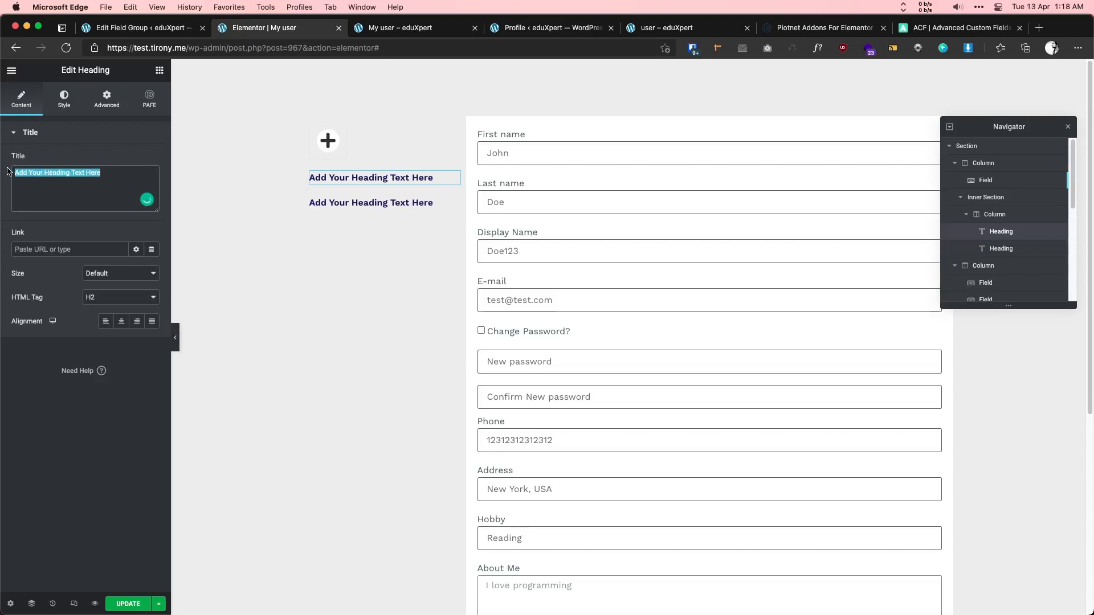
type("Hi,")
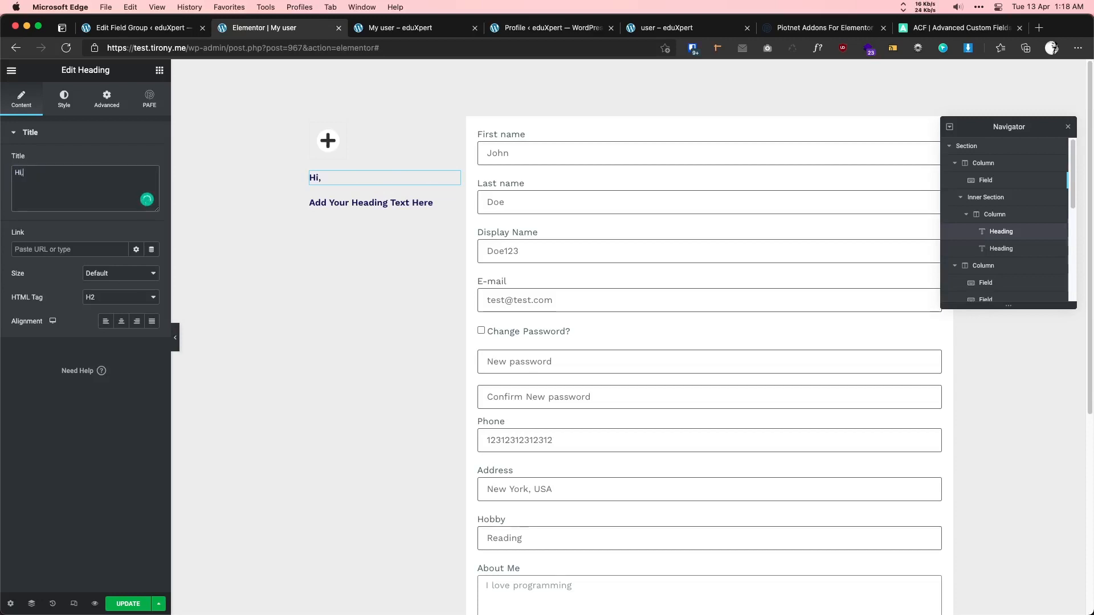
- Give the 'Hi,' heading a dark preset text colour and 26 px typography size
left_click(64, 98)
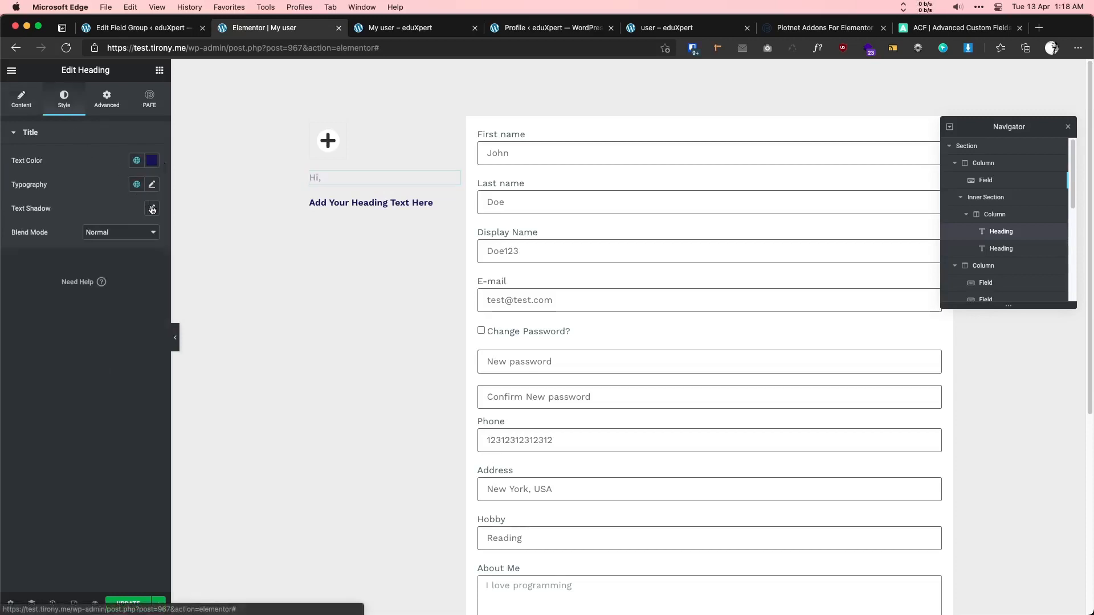
left_click(137, 160)
scroll(44, 331, "down", 4)
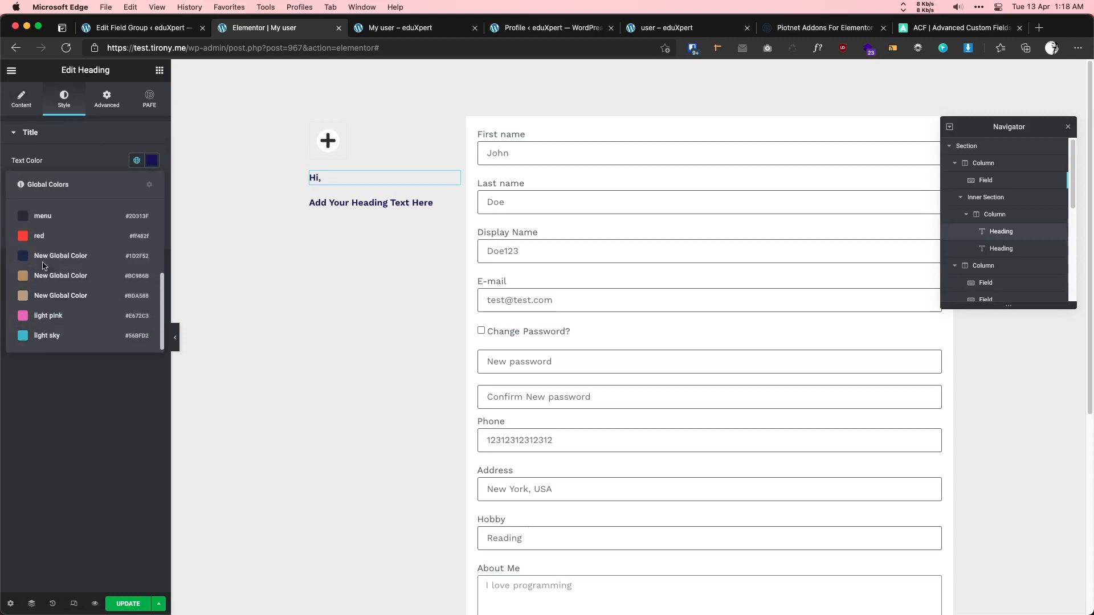
left_click(41, 219)
left_click(151, 184)
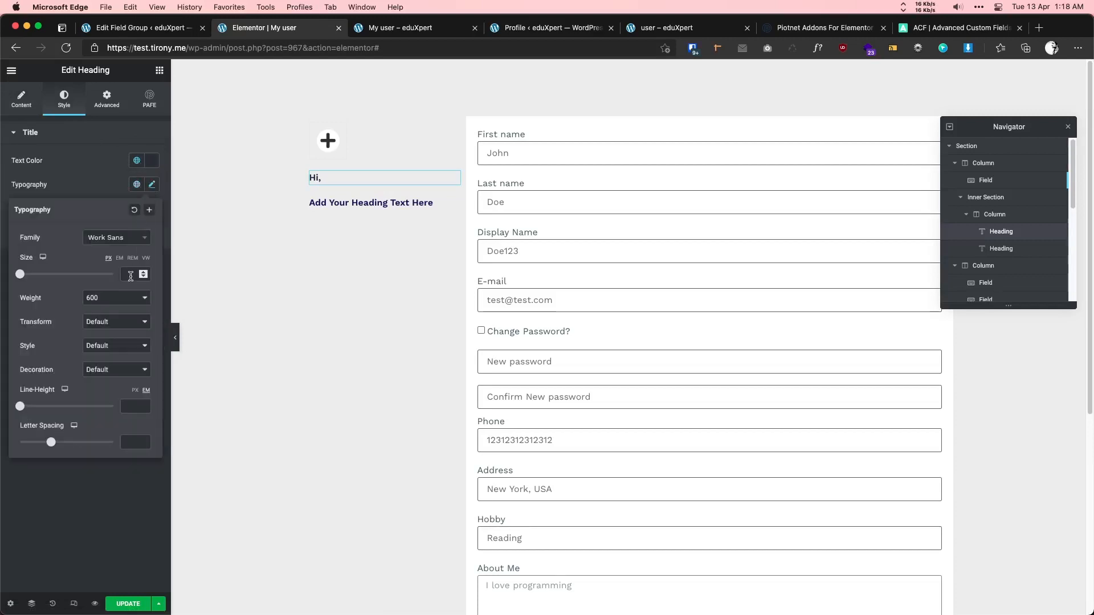
type("26")
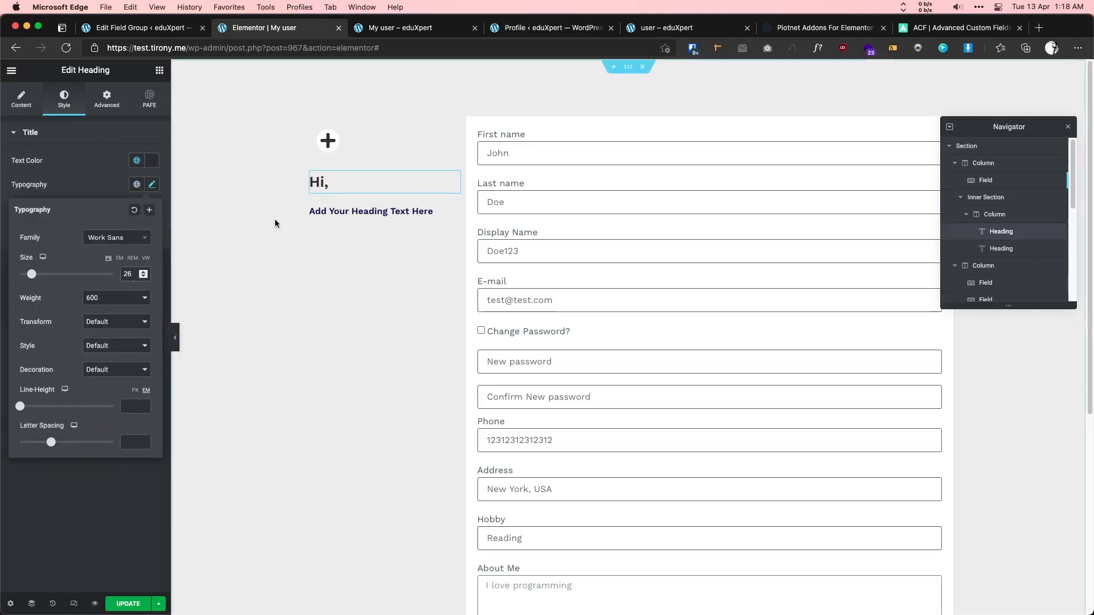
right_click(335, 186)
left_click(359, 230)
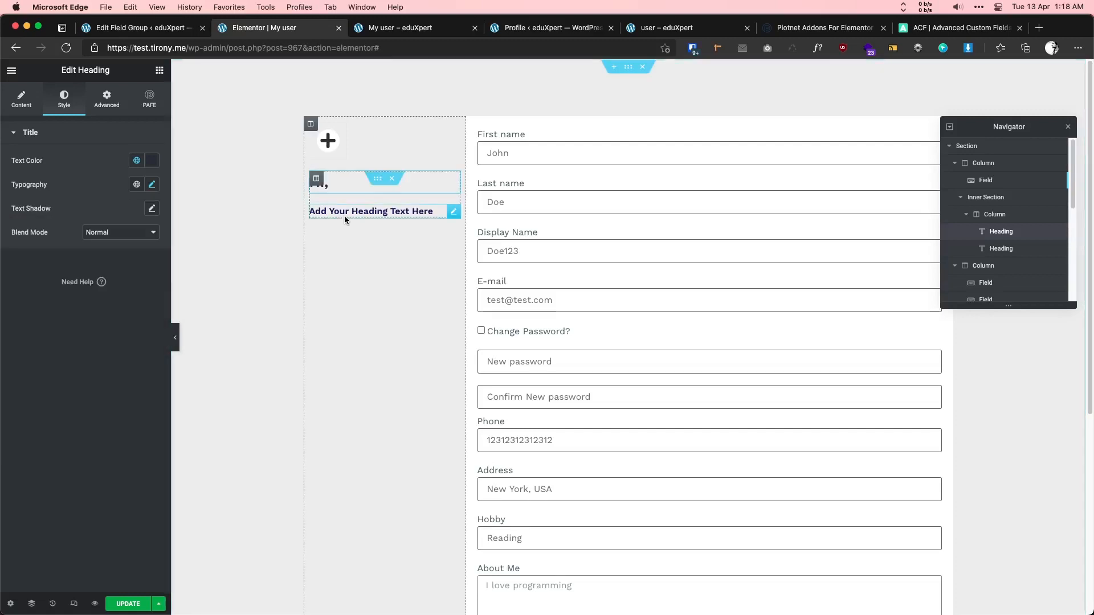
- Set the 'Hi,' heading's positioning width to Inline
left_click(335, 186)
left_click(107, 98)
scroll(112, 459, "down", 1)
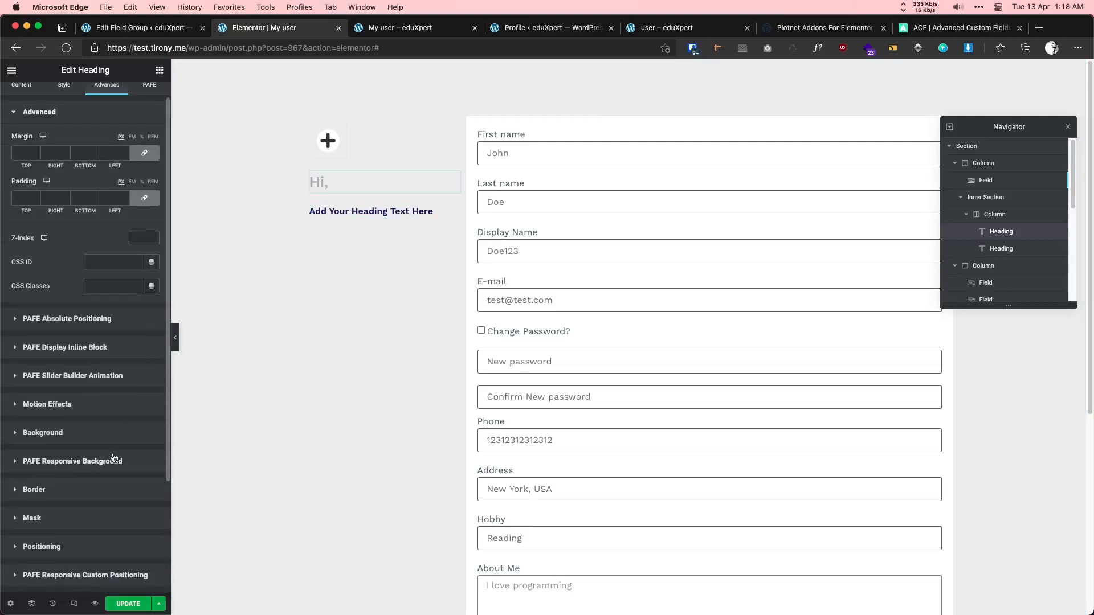
left_click(66, 547)
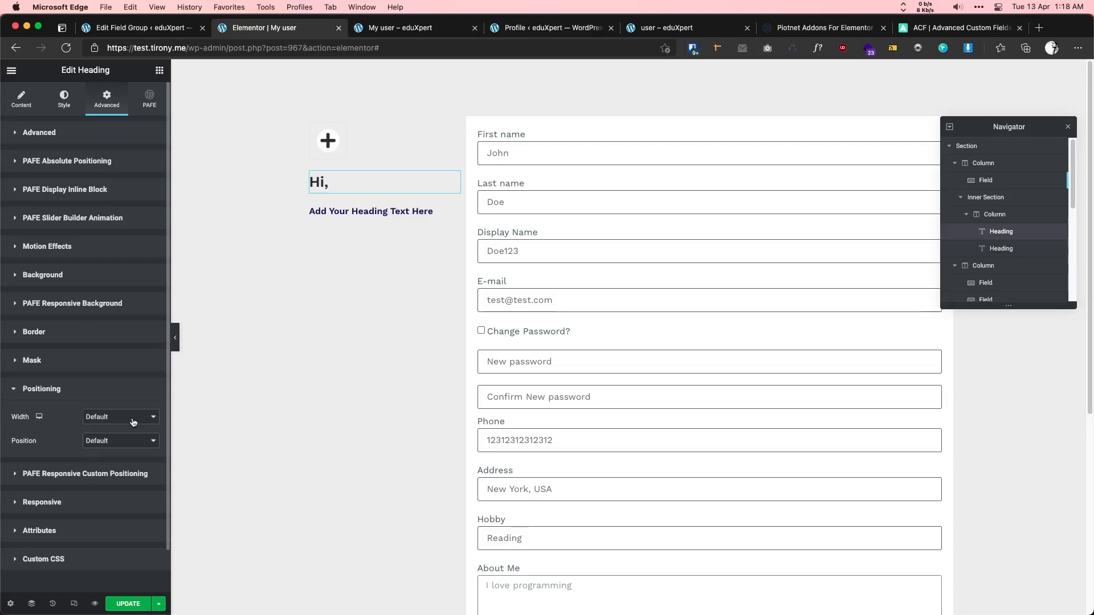
left_click(133, 422)
left_click(113, 453)
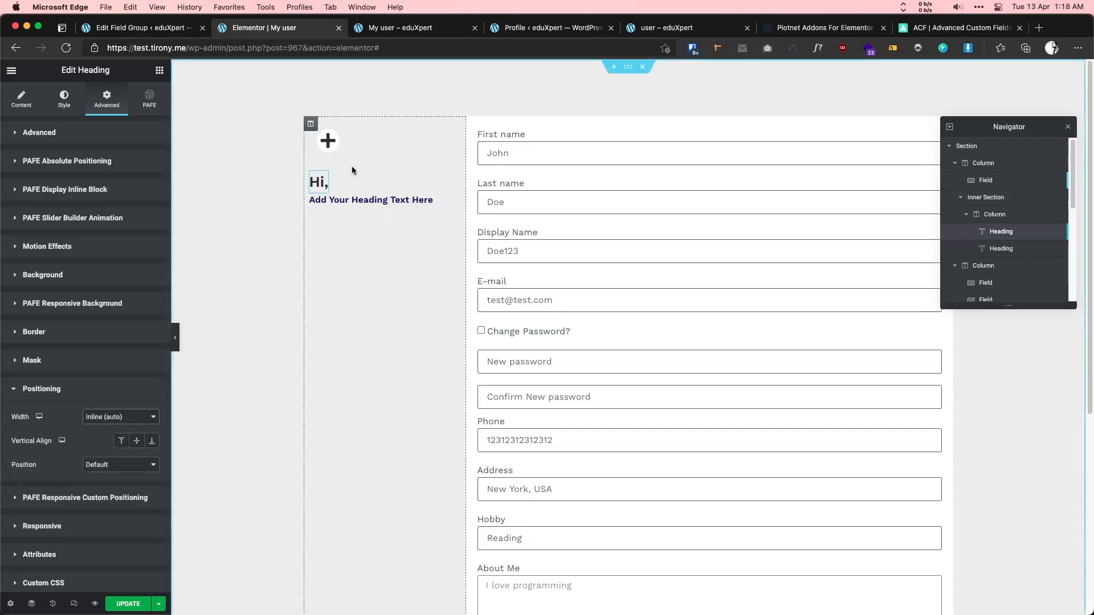
- Copy the 'Hi,' heading and paste its style onto the second heading
right_click(323, 190)
left_click(350, 241)
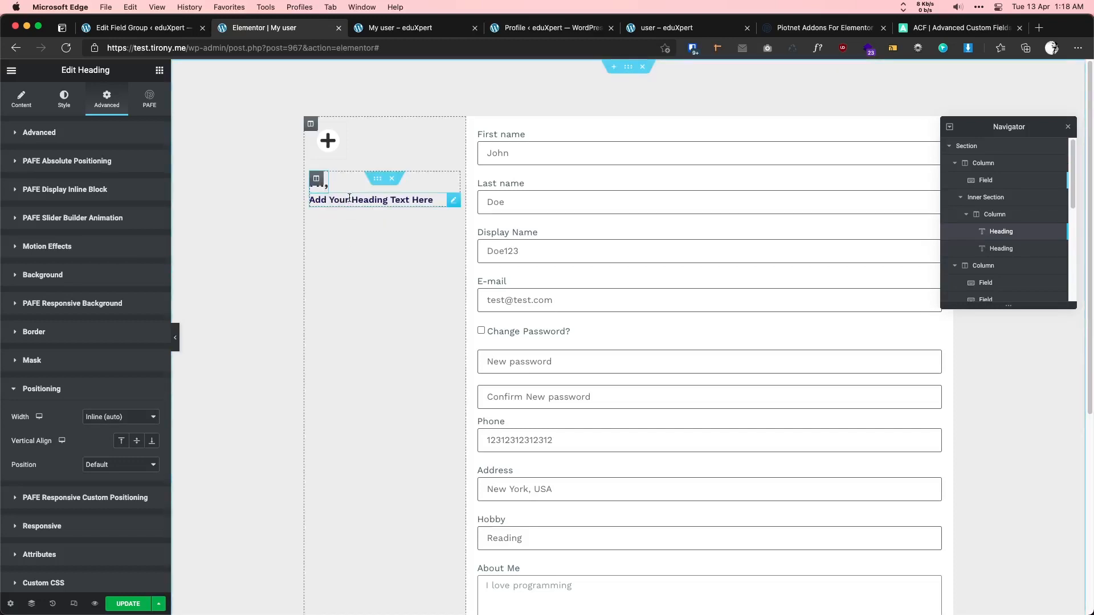
right_click(349, 198)
left_click(400, 280)
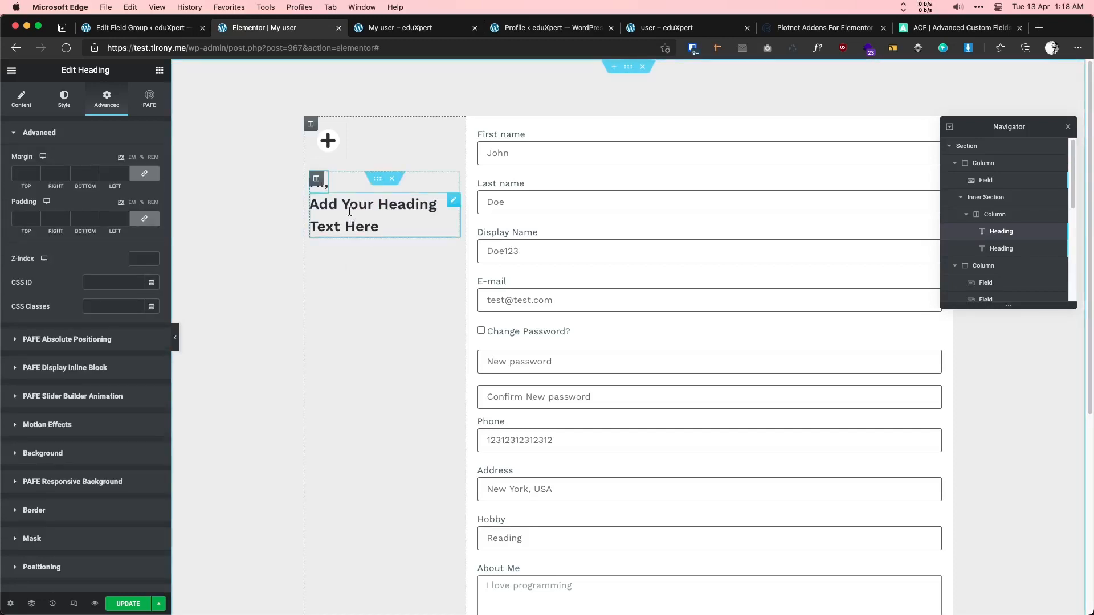
left_click(387, 209)
left_click(152, 179)
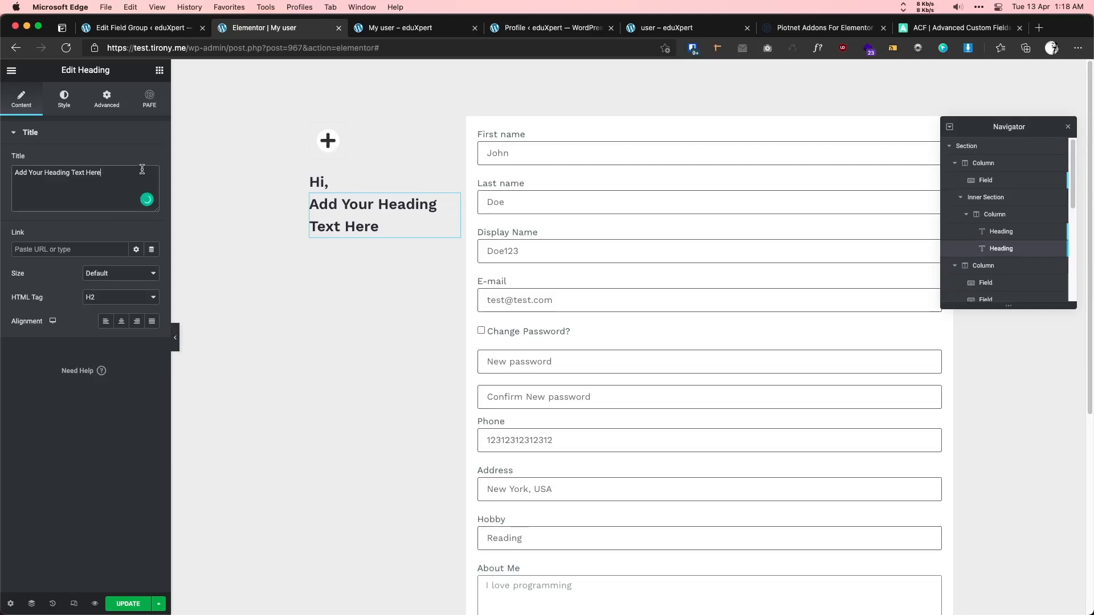
- Replace the second heading's title with the User Info dynamic tag set to First Name
left_click(107, 248)
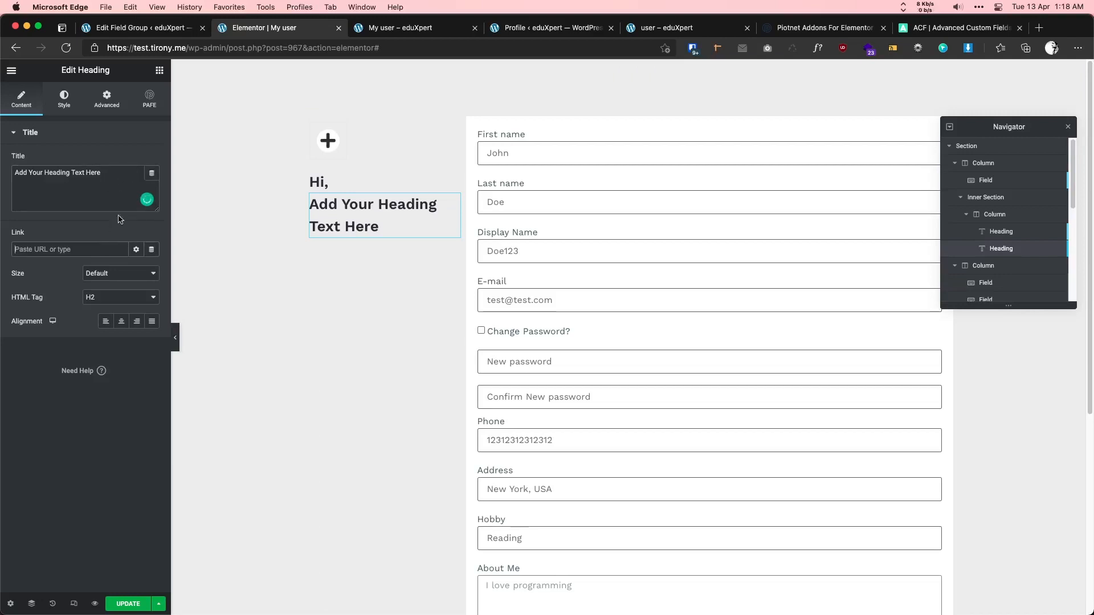
left_click(153, 174)
scroll(105, 273, "down", 5)
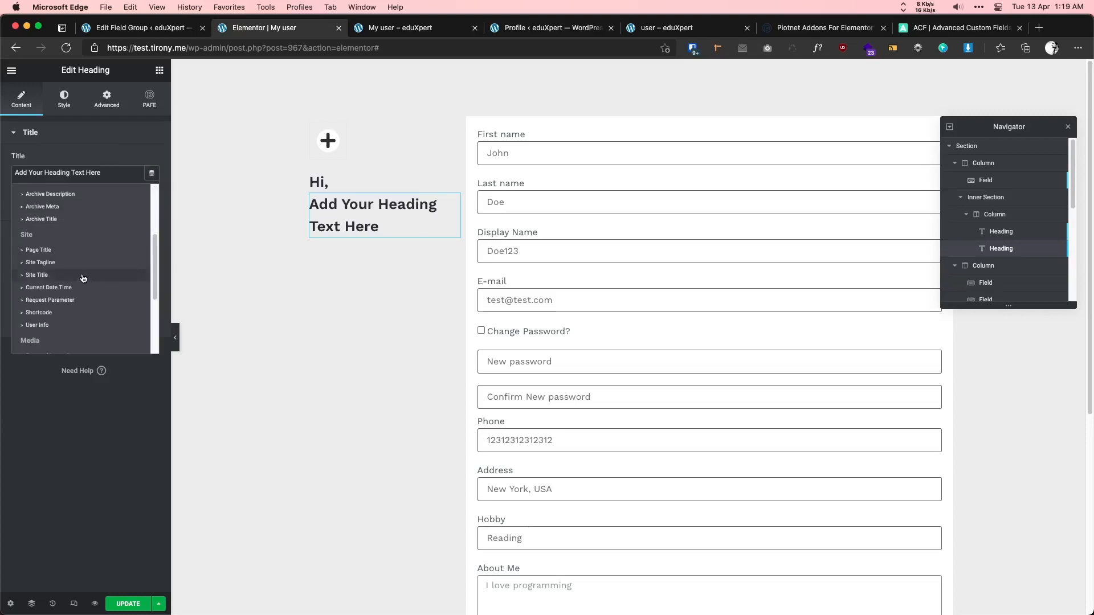
left_click(85, 325)
left_click(73, 173)
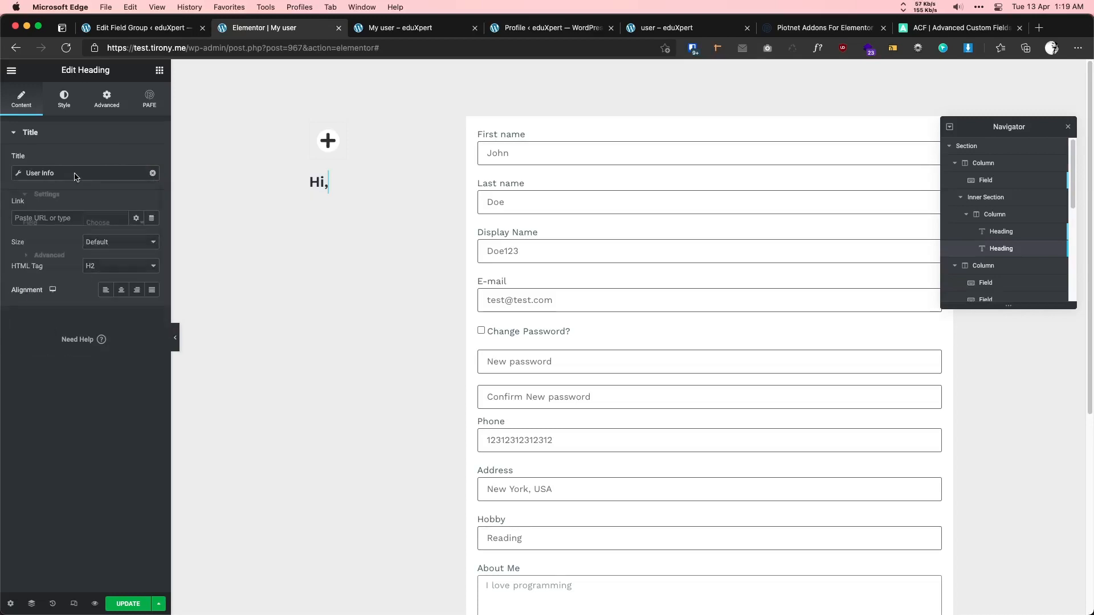
left_click(108, 225)
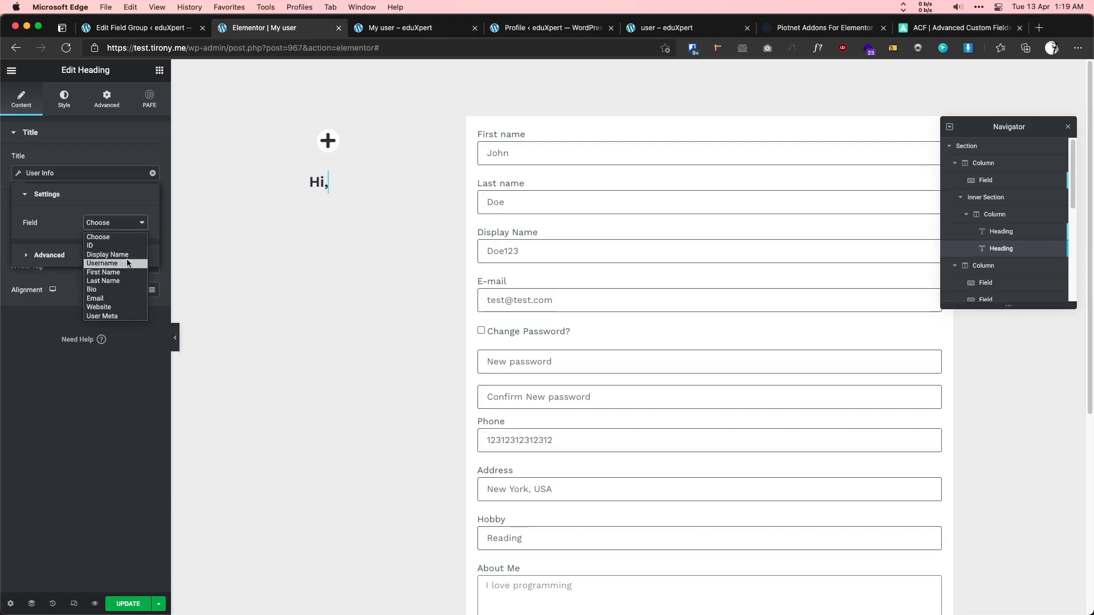
left_click(124, 273)
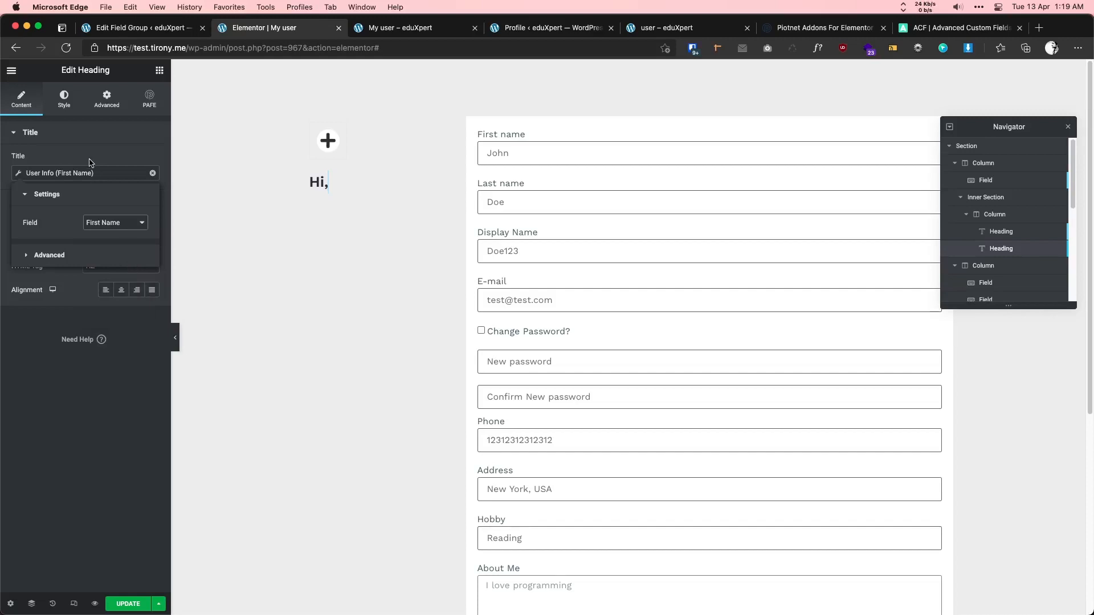
left_click(119, 410)
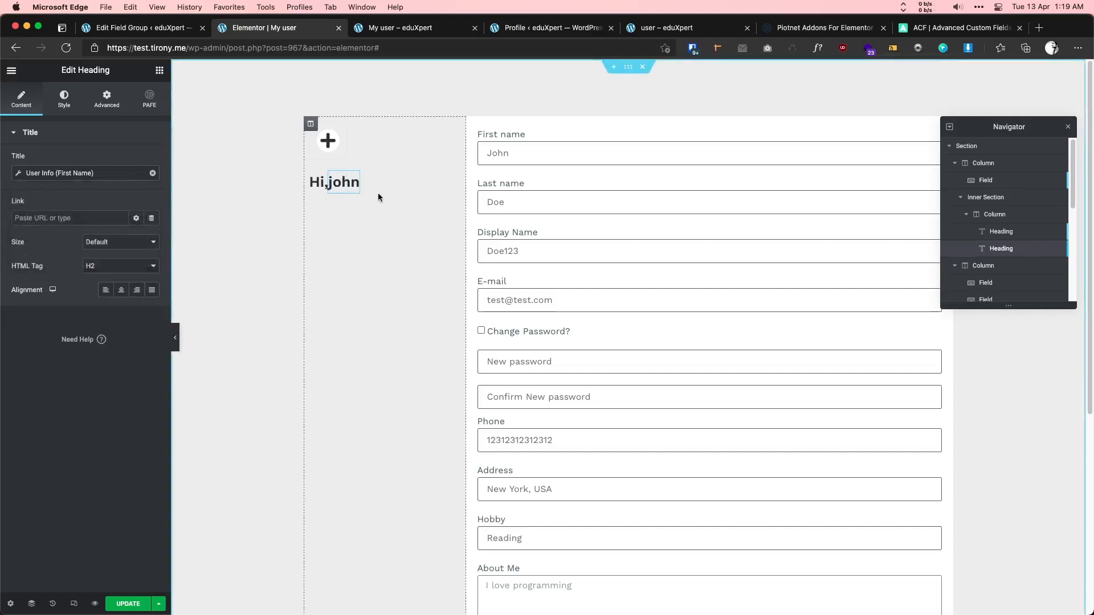
- Duplicate the first-name heading and switch its User Info field to Last Name
right_click(343, 183)
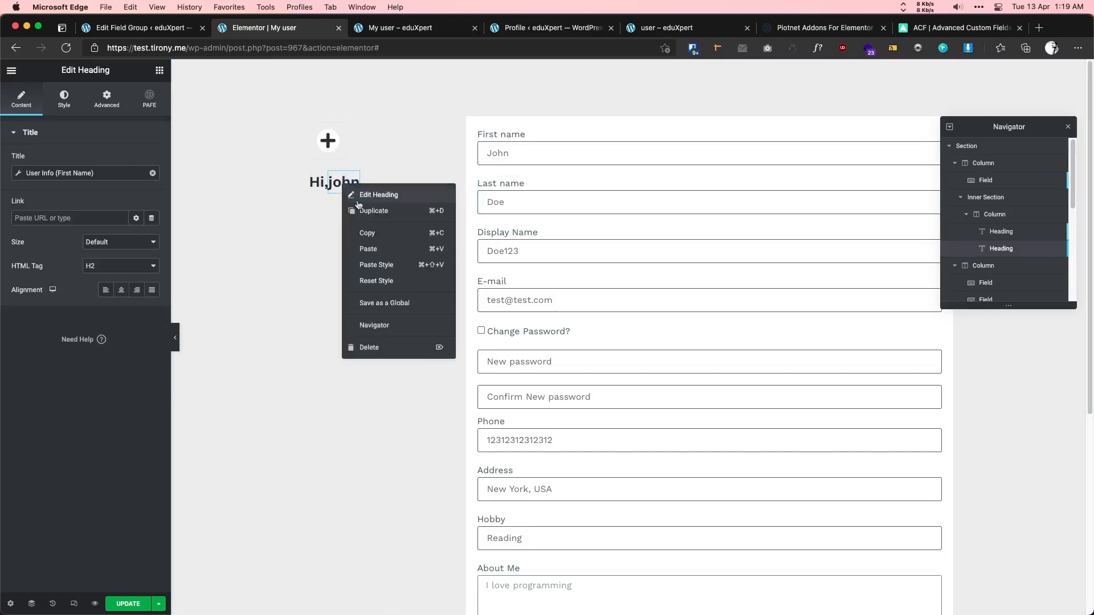
left_click(368, 209)
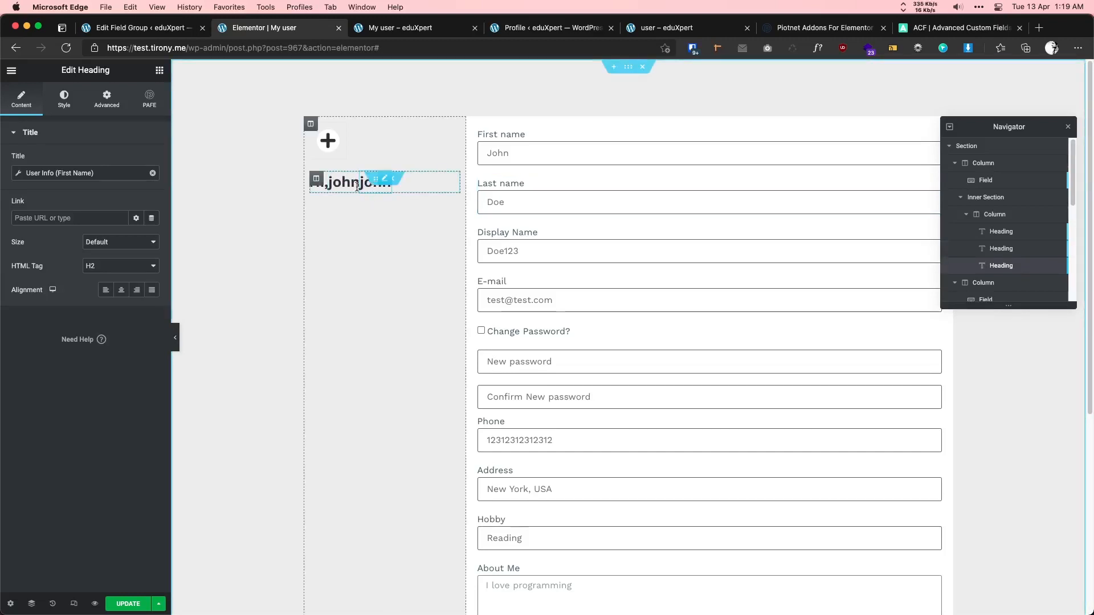
left_click(80, 173)
left_click(114, 222)
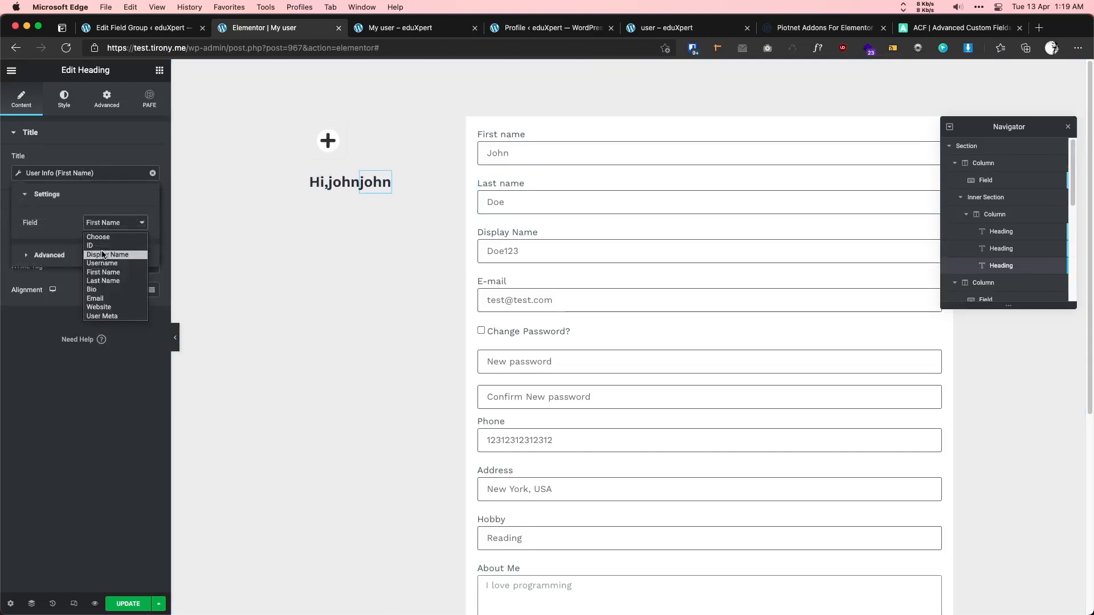
left_click(113, 281)
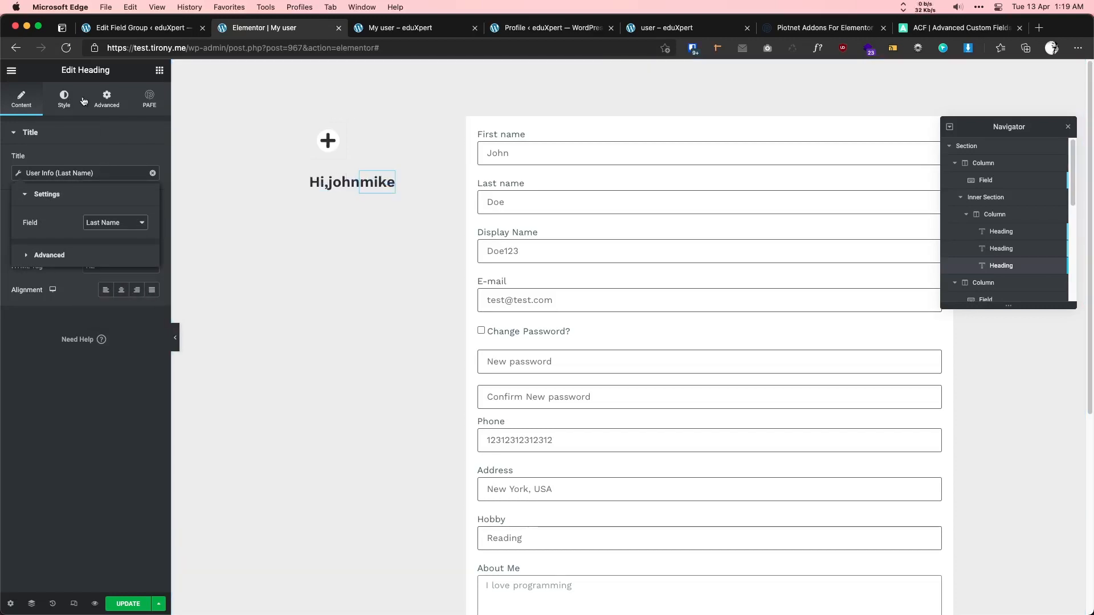
- Give the last-name heading an unlinked 5 px left margin and copy its style
left_click(106, 98)
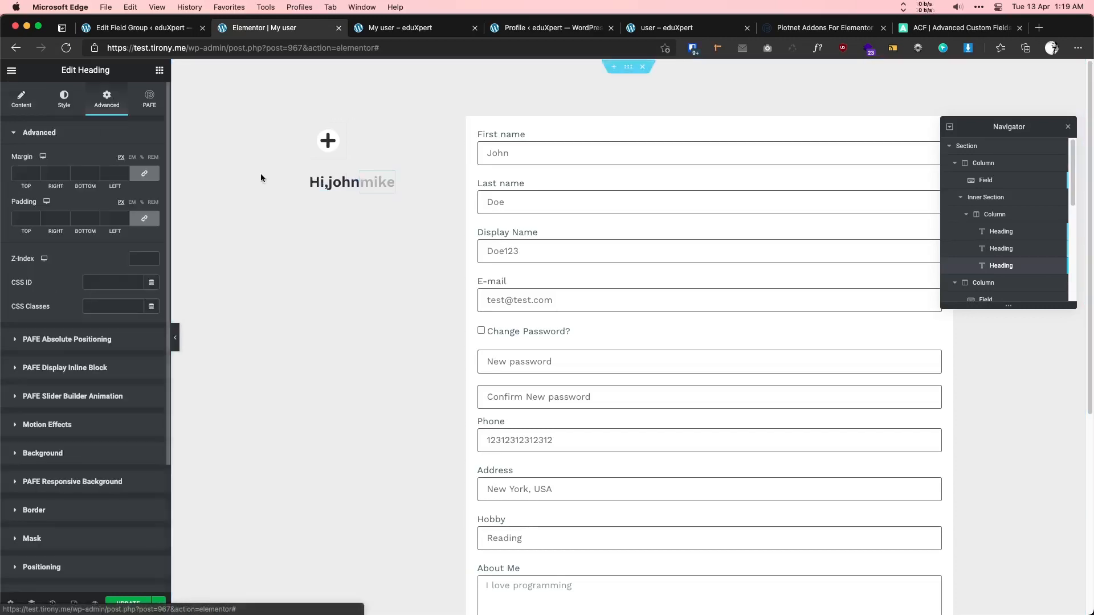
left_click(137, 179)
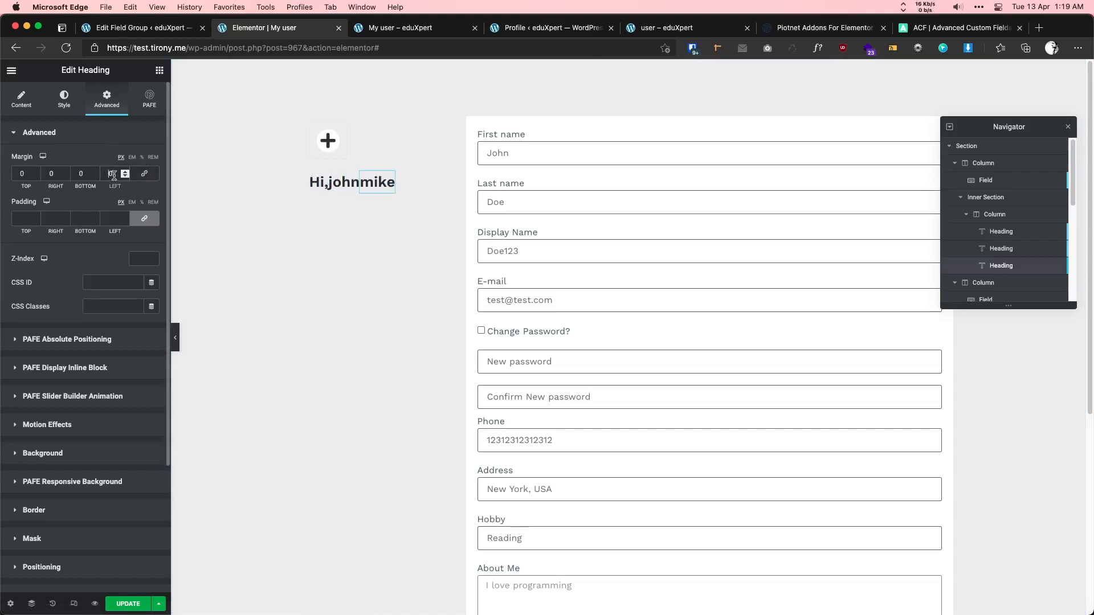
type("5")
right_click(370, 185)
left_click(391, 236)
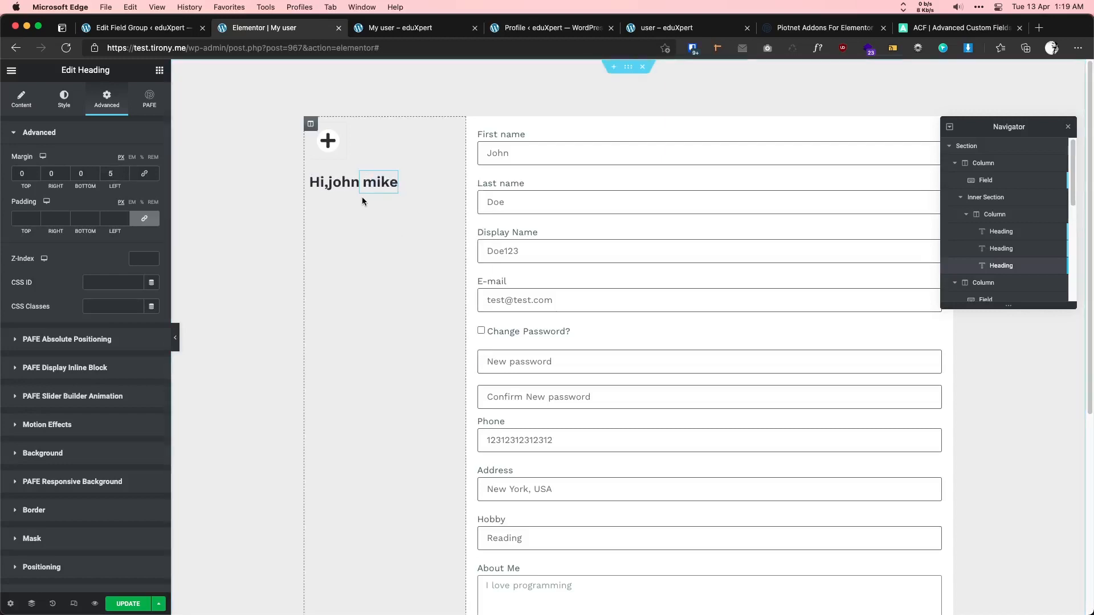
right_click(362, 200)
- Paste the copied style onto the heading, save the page, and reload the live My user page
left_click(383, 262)
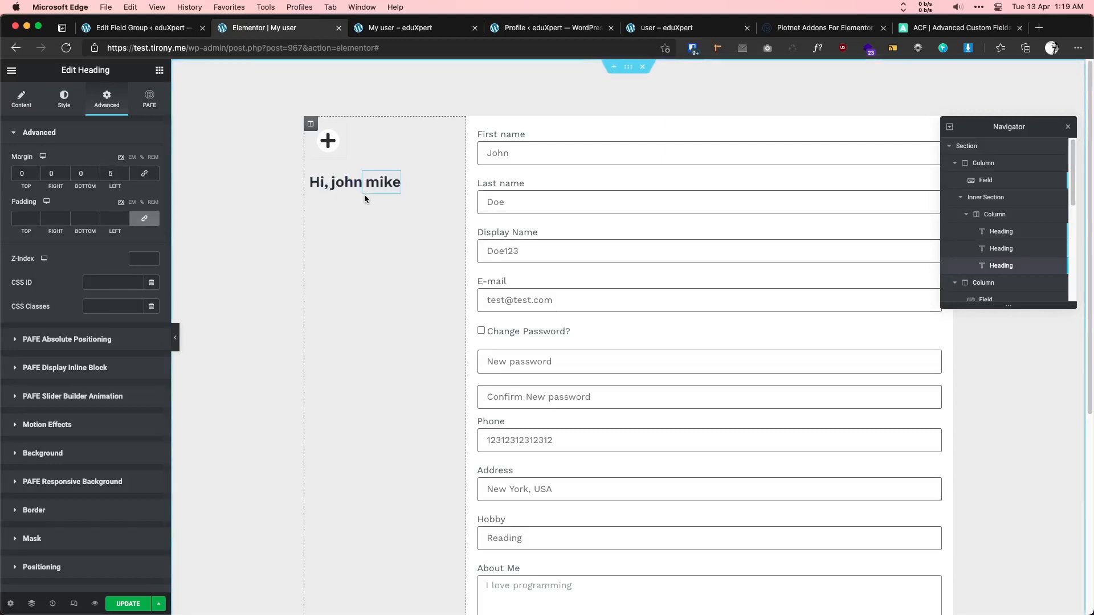
left_click(128, 604)
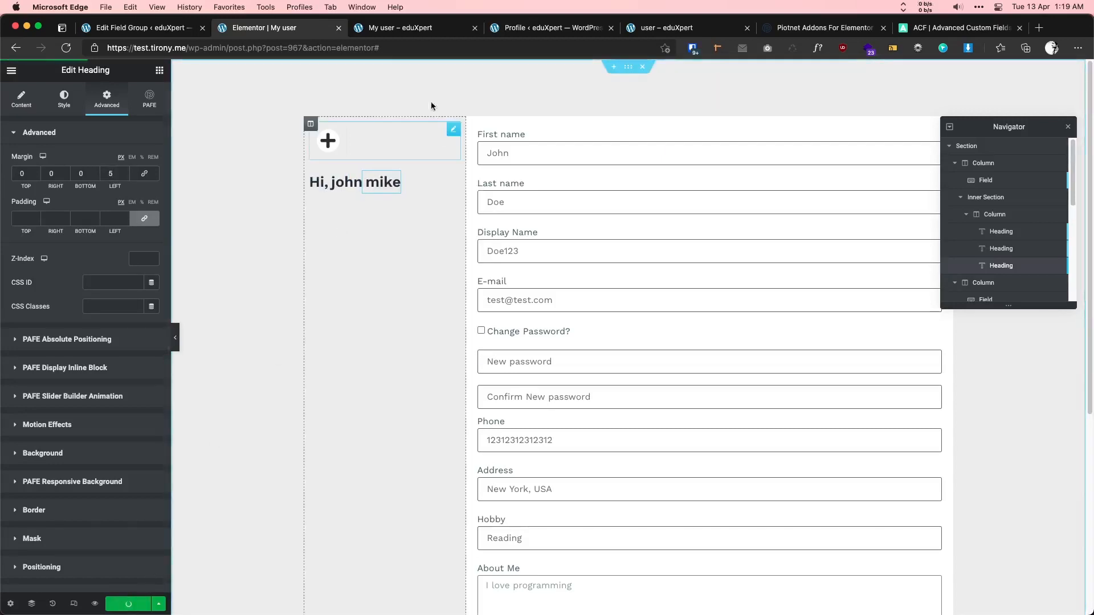
left_click(399, 27)
key("super+r")
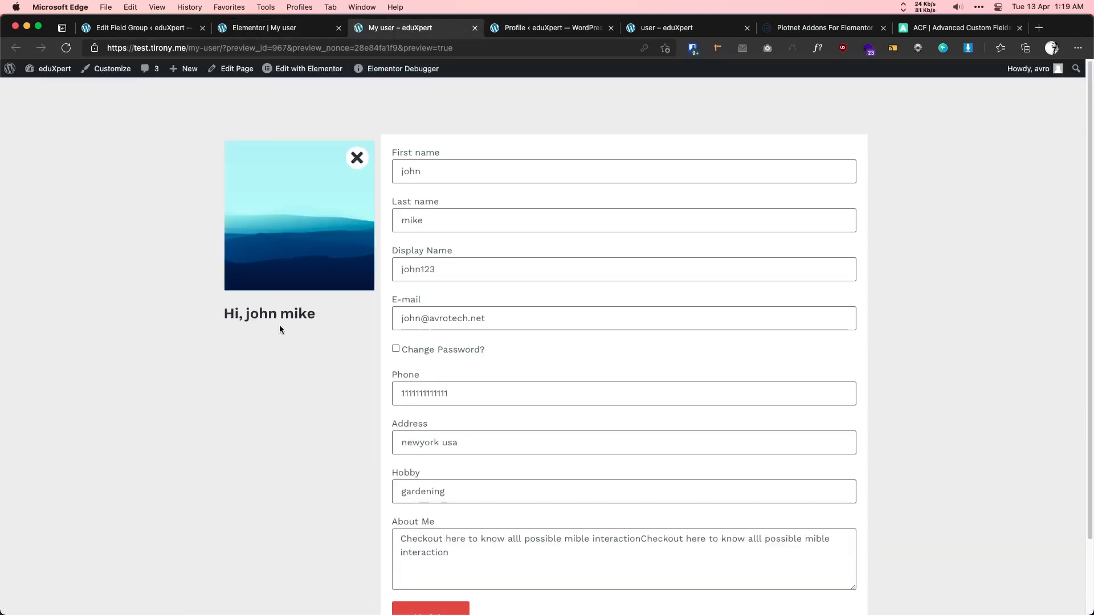
- Check the live greeting shows the user's first and last name, then return to the editor
left_click_drag(246, 315, 310, 313)
left_click(314, 313)
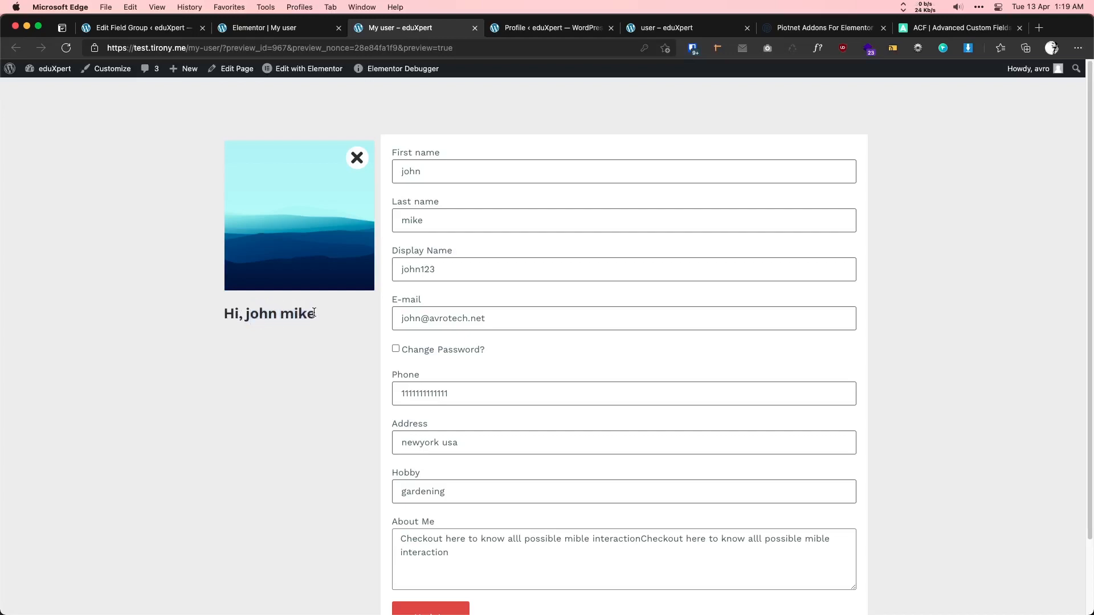
double_click(302, 314)
left_click(297, 326)
left_click_drag(244, 315, 316, 311)
left_click(311, 320)
left_click(269, 28)
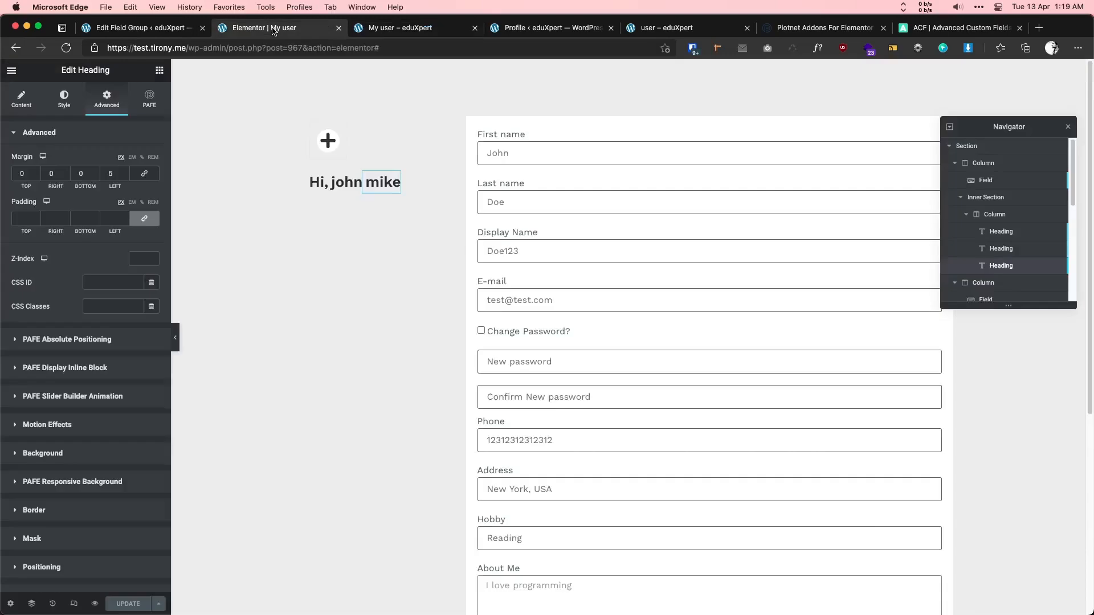
- Centre the greeting's column horizontally and drop a Text Editor widget above the headings
left_click(315, 179)
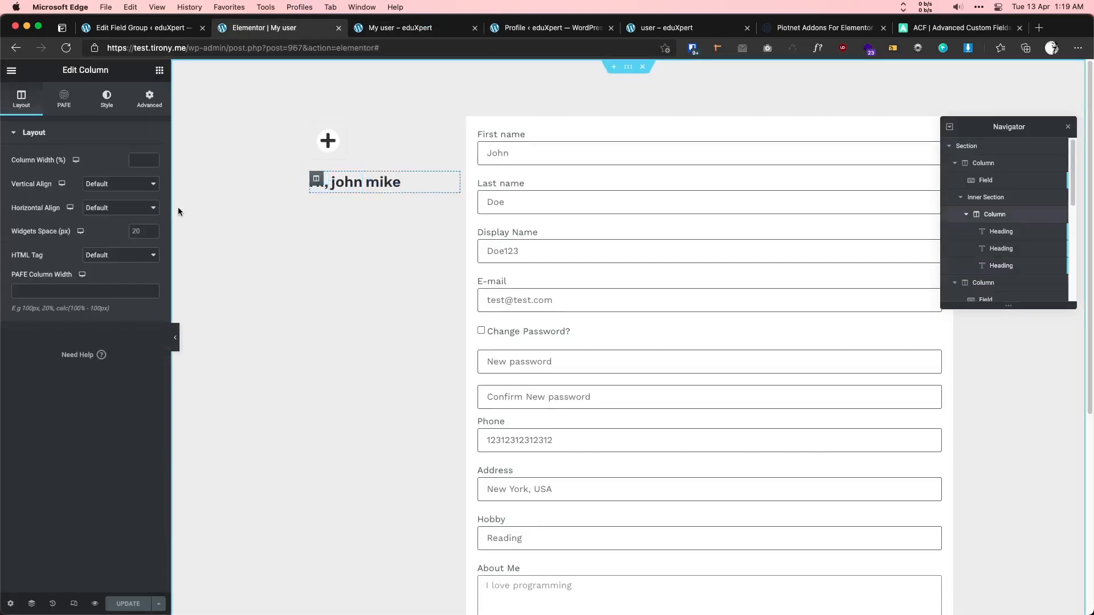
left_click(106, 209)
left_click(103, 239)
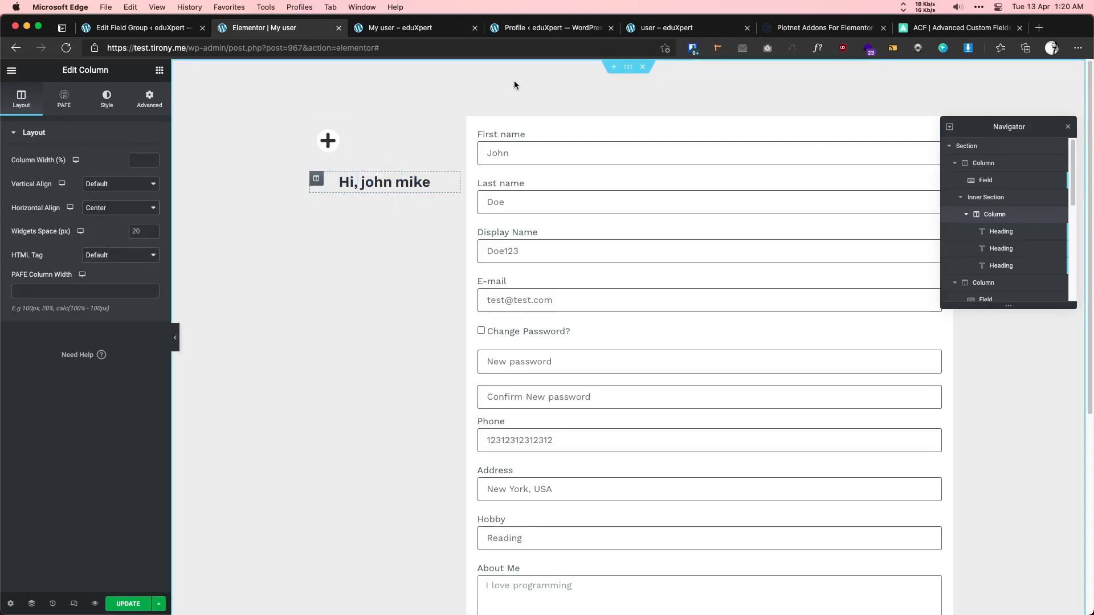
left_click(159, 70)
left_click_drag(126, 242, 347, 156)
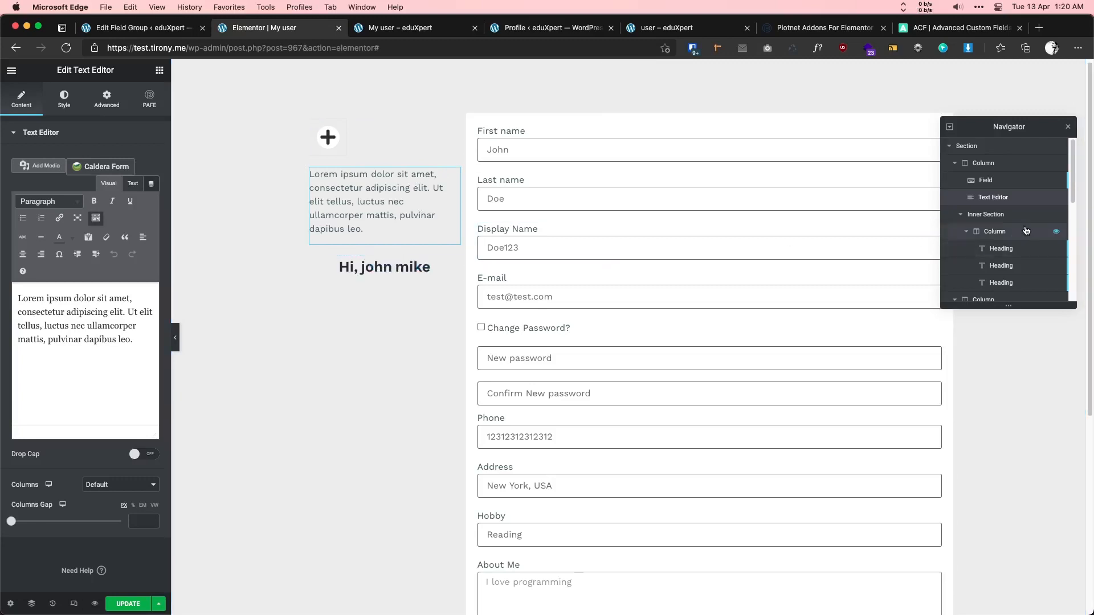
- Move the greeting's inner section above the Lorem ipsum text block
mouse_move(993, 197)
left_mouse_down()
mouse_move(999, 227)
mouse_move(982, 196)
left_mouse_up()
left_click(963, 216)
left_click(962, 216)
left_click_drag(434, 236, 405, 200)
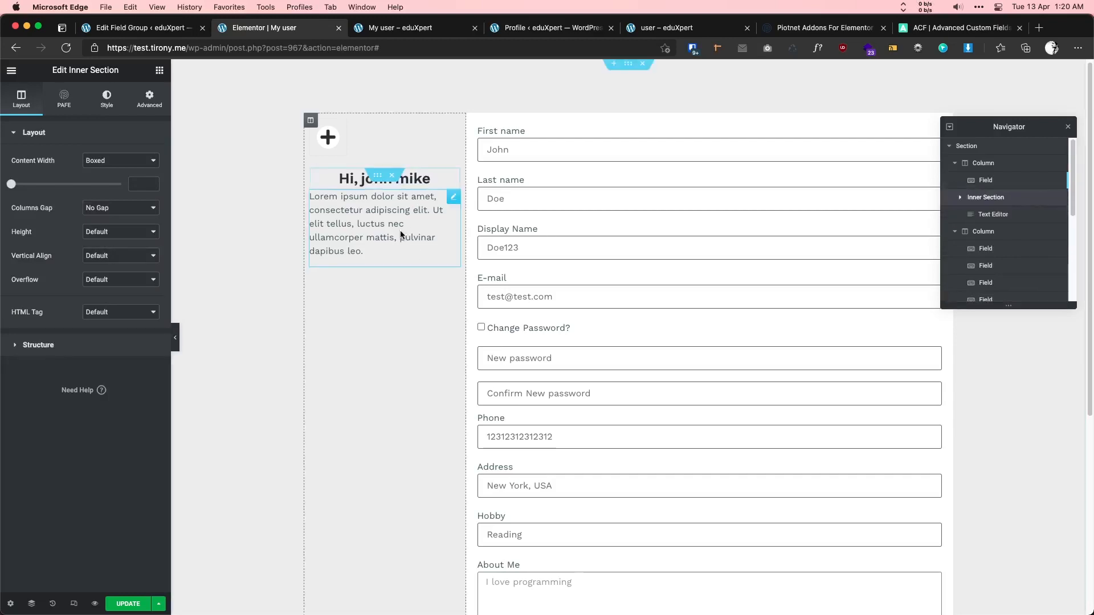
left_click(451, 197)
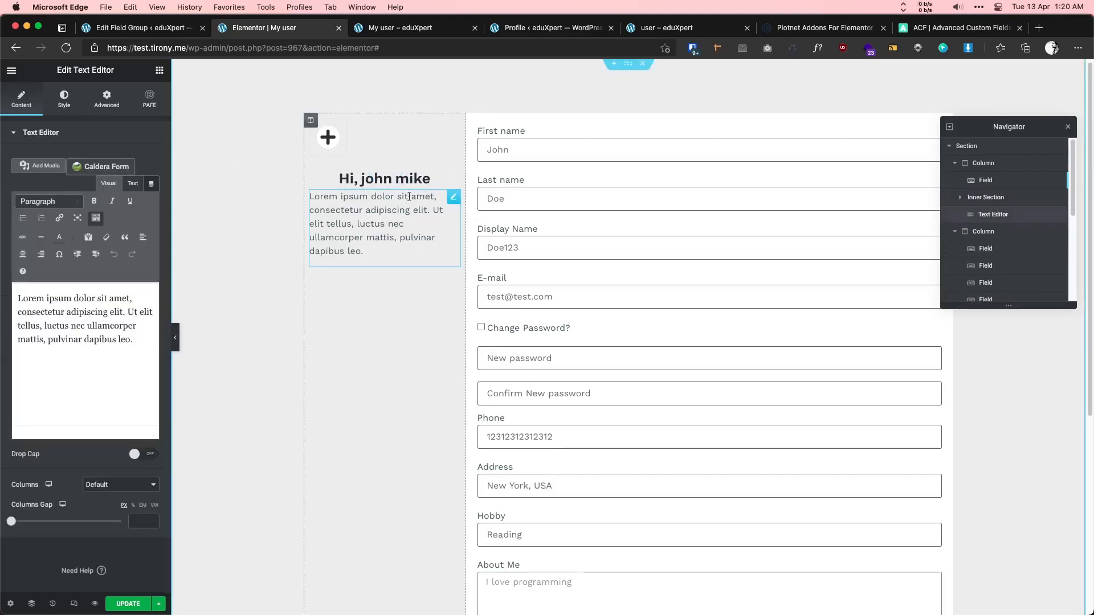
- Give the greeting's inner section a 20 px bottom margin
left_click(378, 177)
left_click(150, 100)
left_click(80, 173)
type("20")
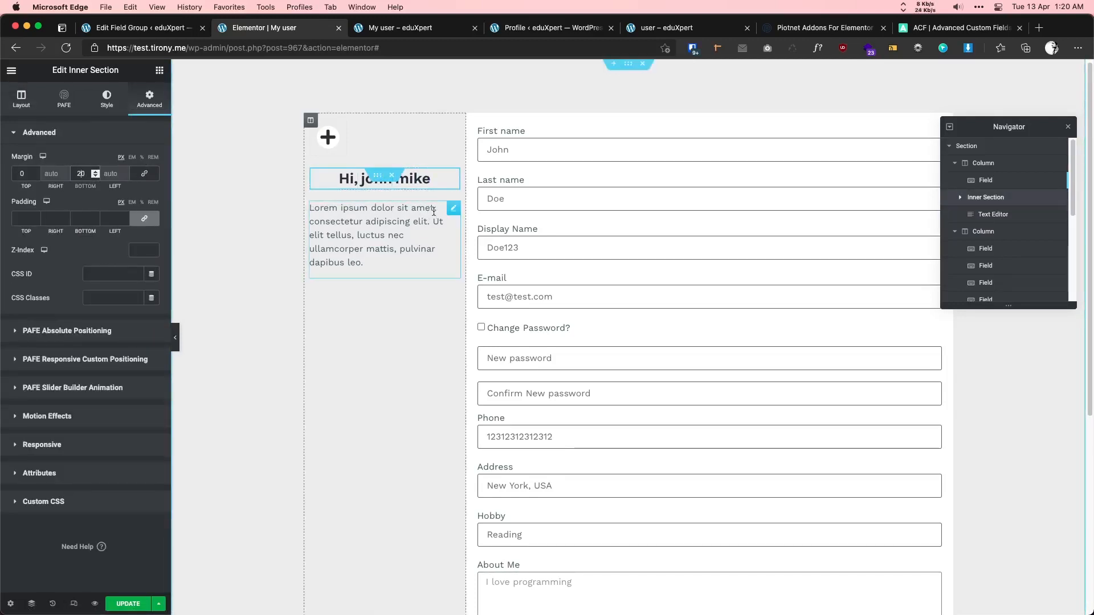
left_click(378, 230)
left_click(151, 186)
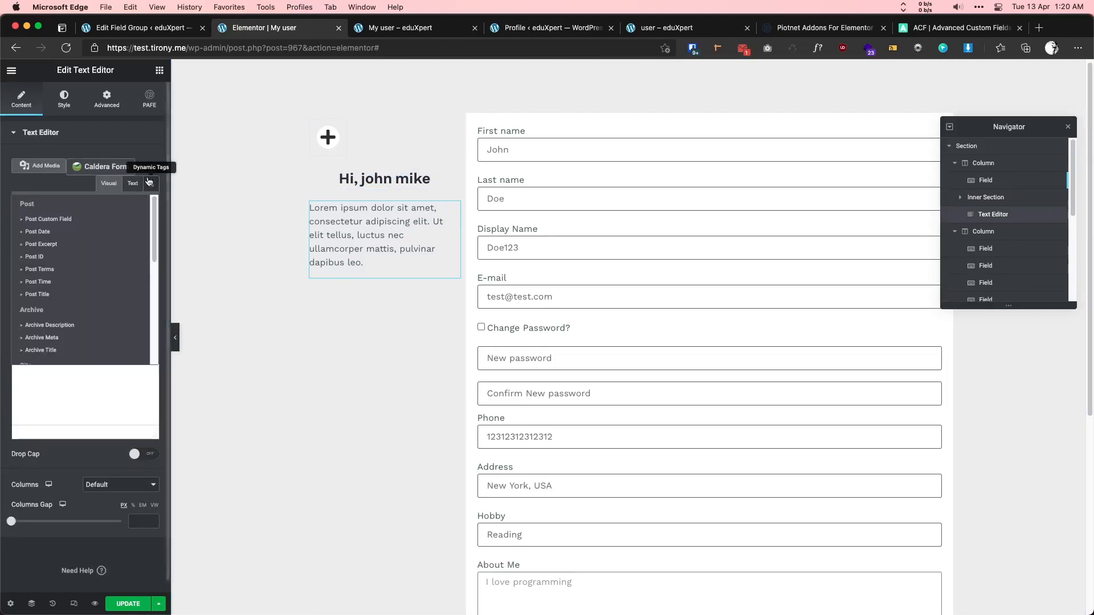
- Set the paragraph's content to the User Info dynamic tag with Field Bio
left_click(151, 187)
left_click(151, 188)
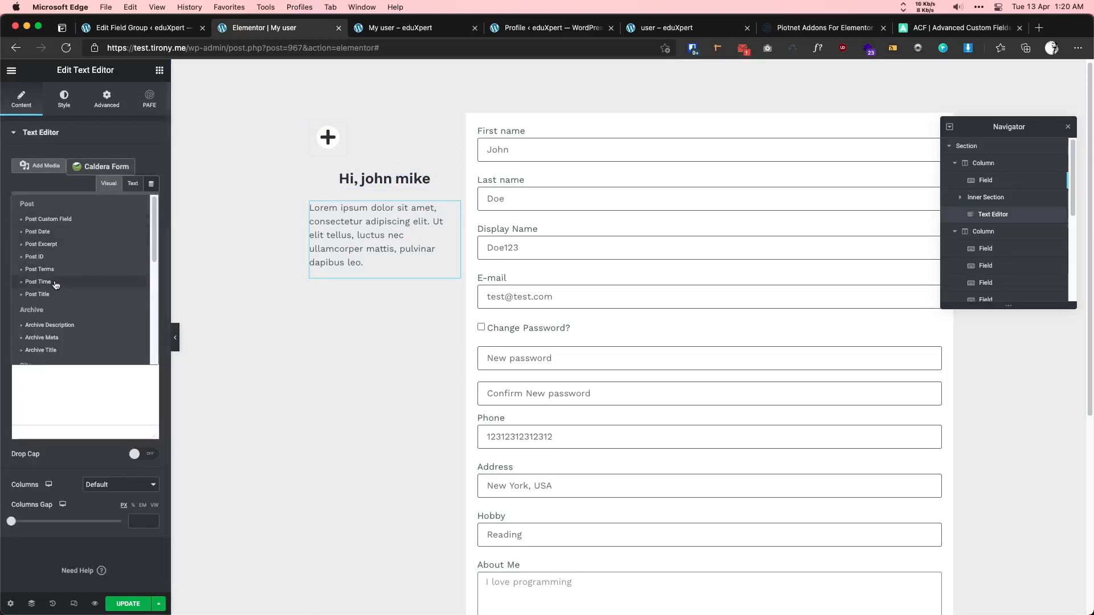
scroll(56, 288, "down", 3)
scroll(56, 287, "down", 3)
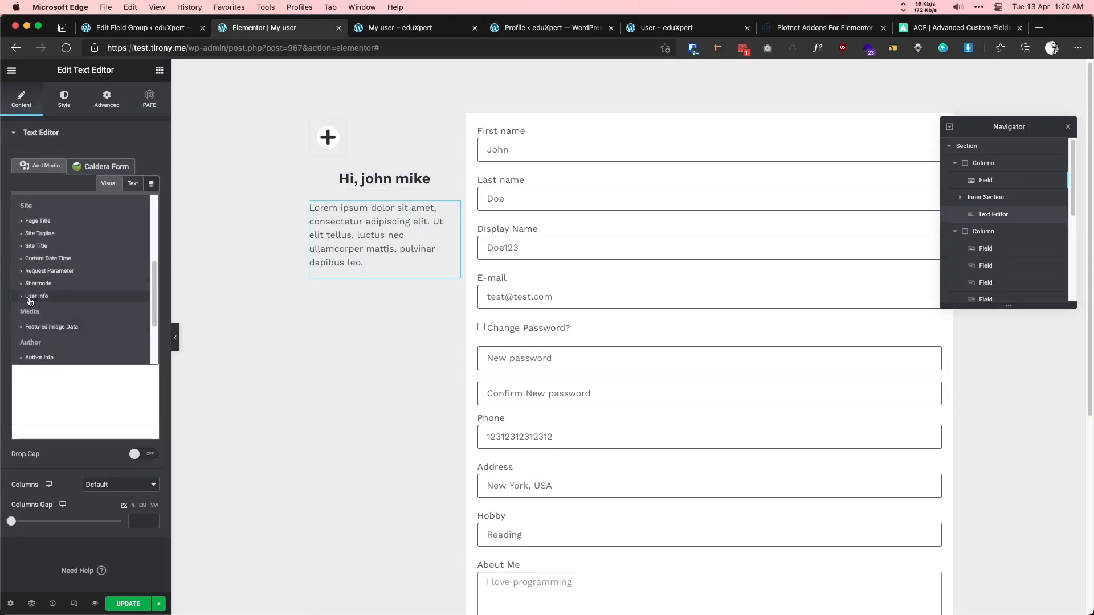
left_click(73, 273)
left_click(70, 168)
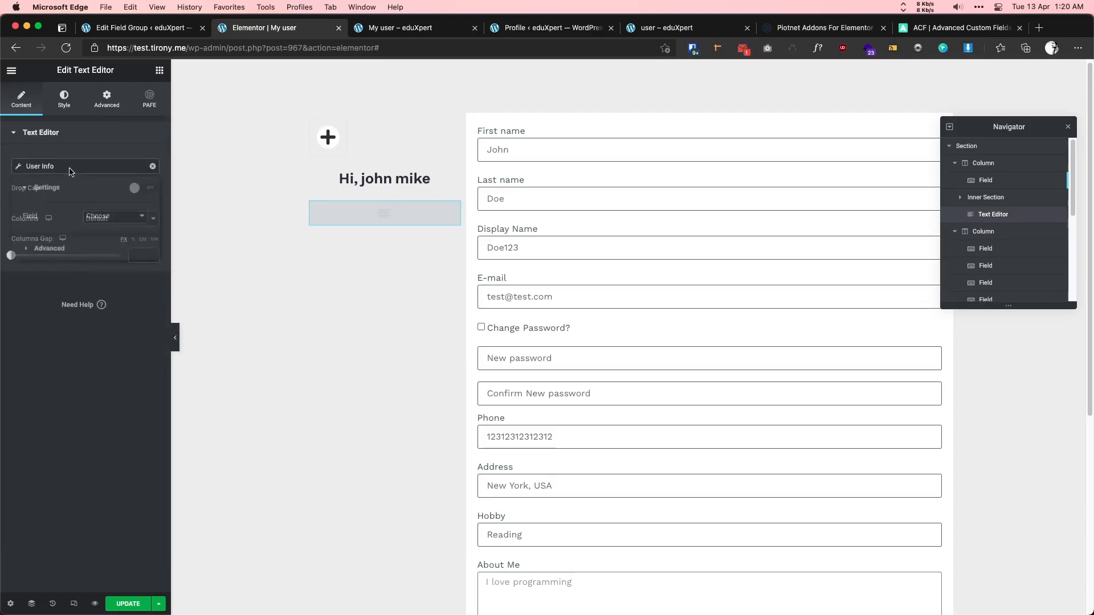
left_click(101, 220)
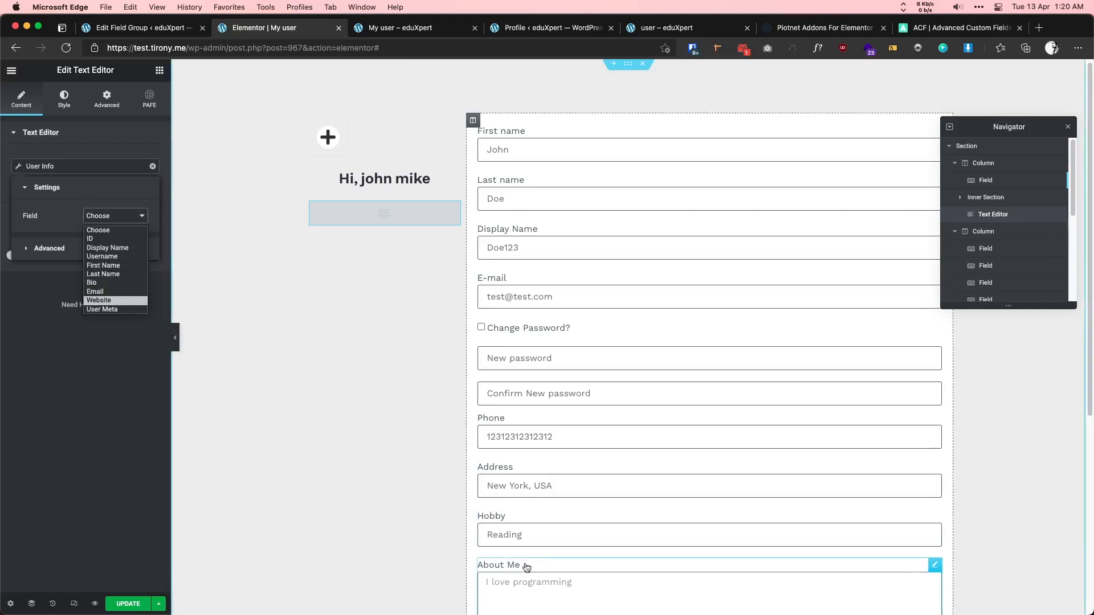
left_click(105, 283)
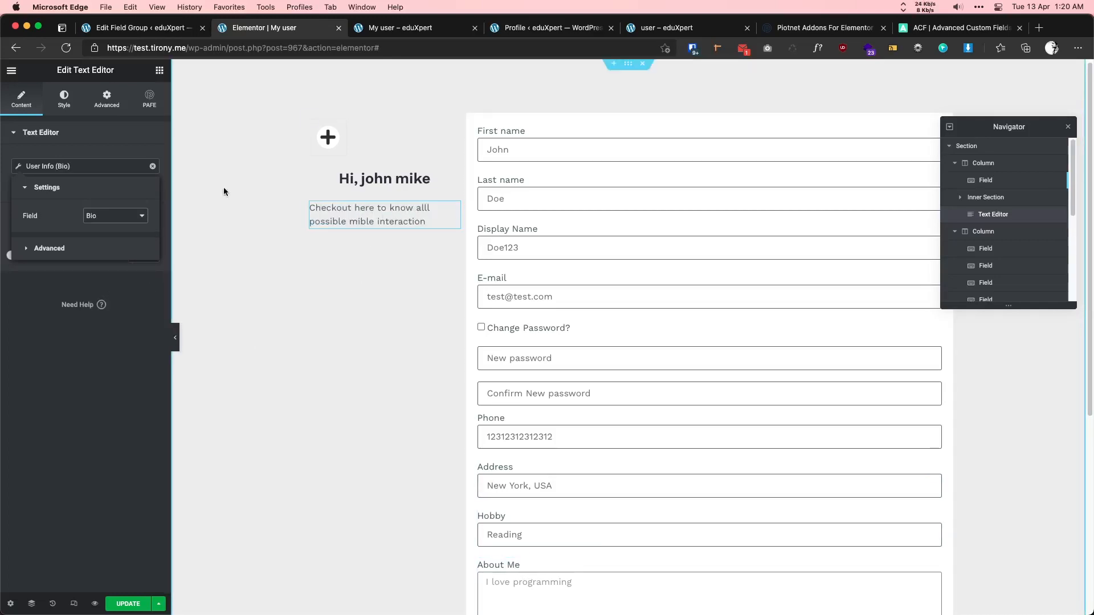
- Centre-align the bio paragraph, save the page, and view the preview tab
left_click(64, 98)
left_click(120, 161)
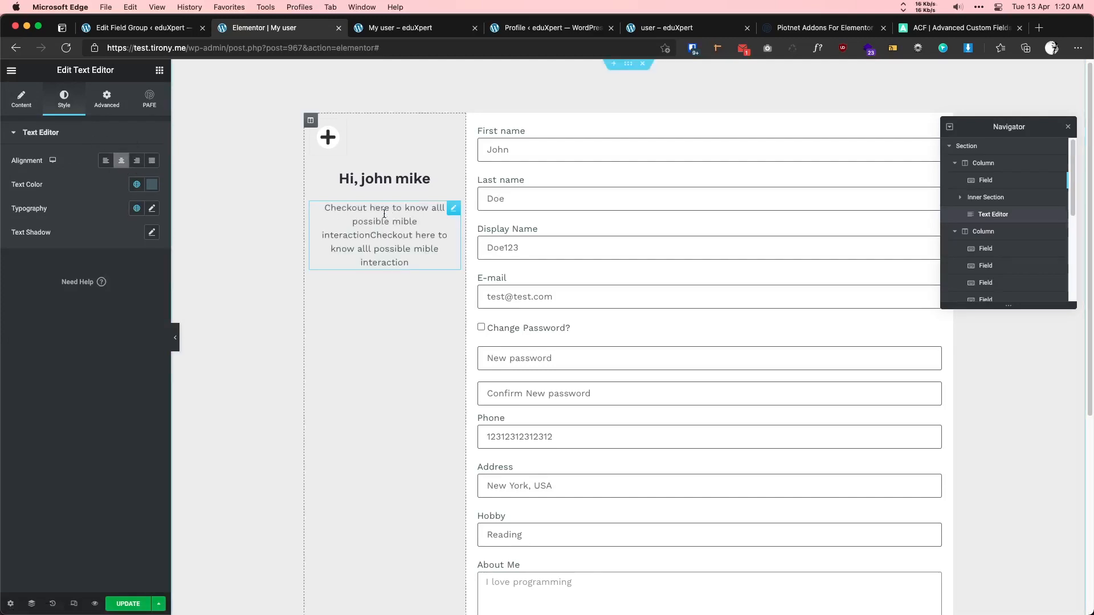
left_click(126, 606)
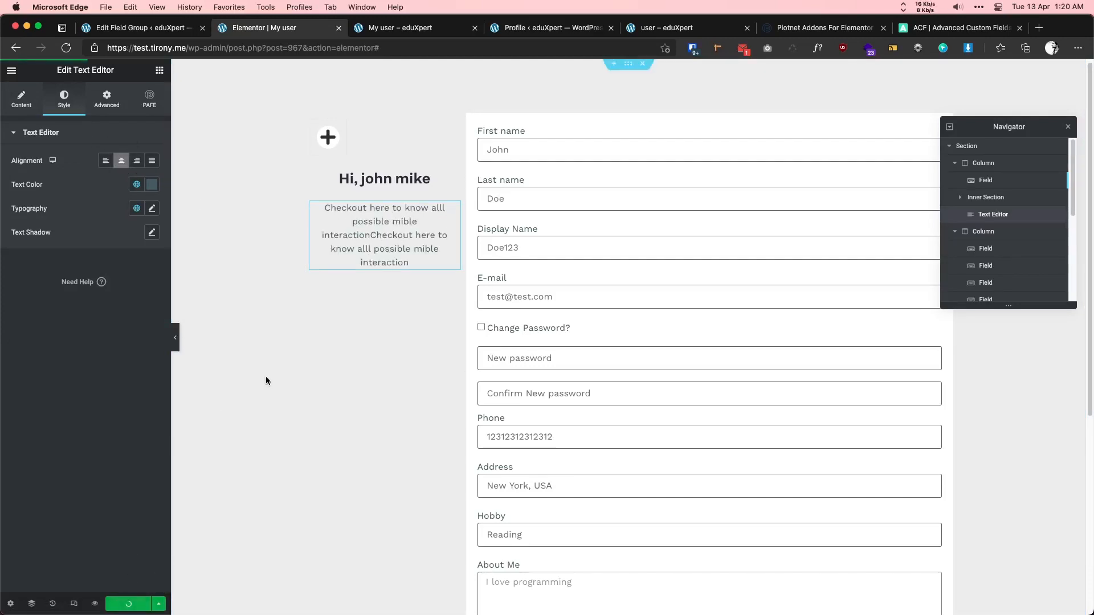
left_click(405, 30)
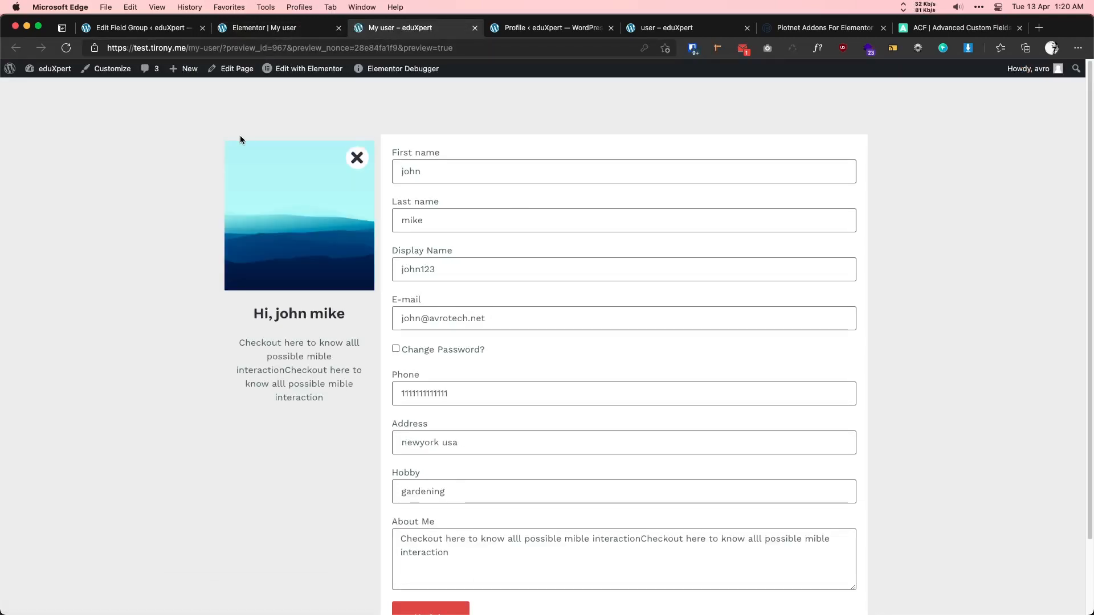
scroll(471, 216, "down", 3)
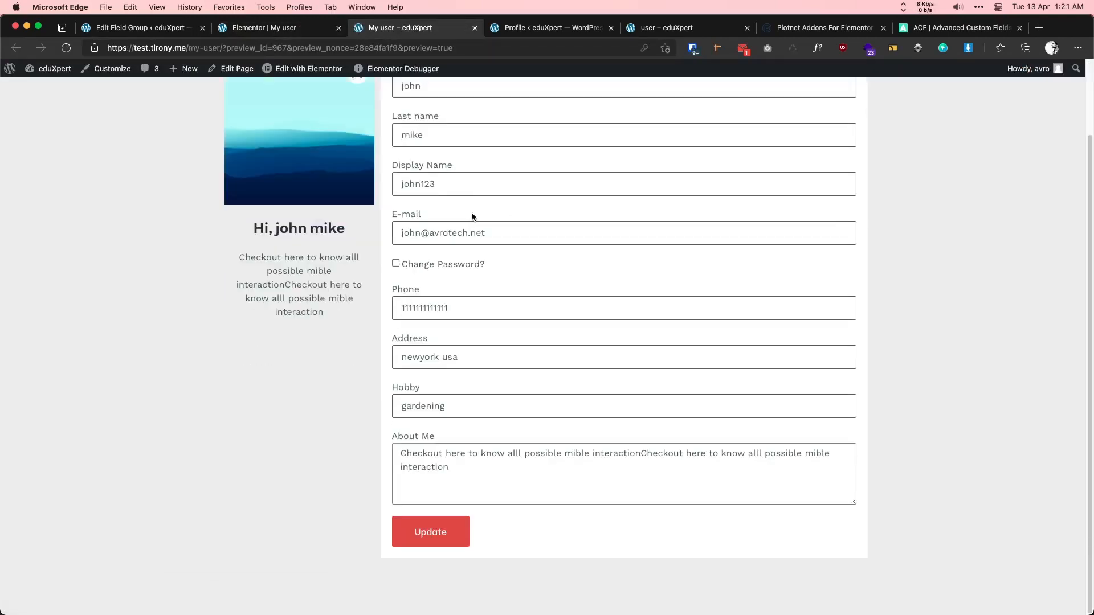
scroll(295, 279, "up", 3)
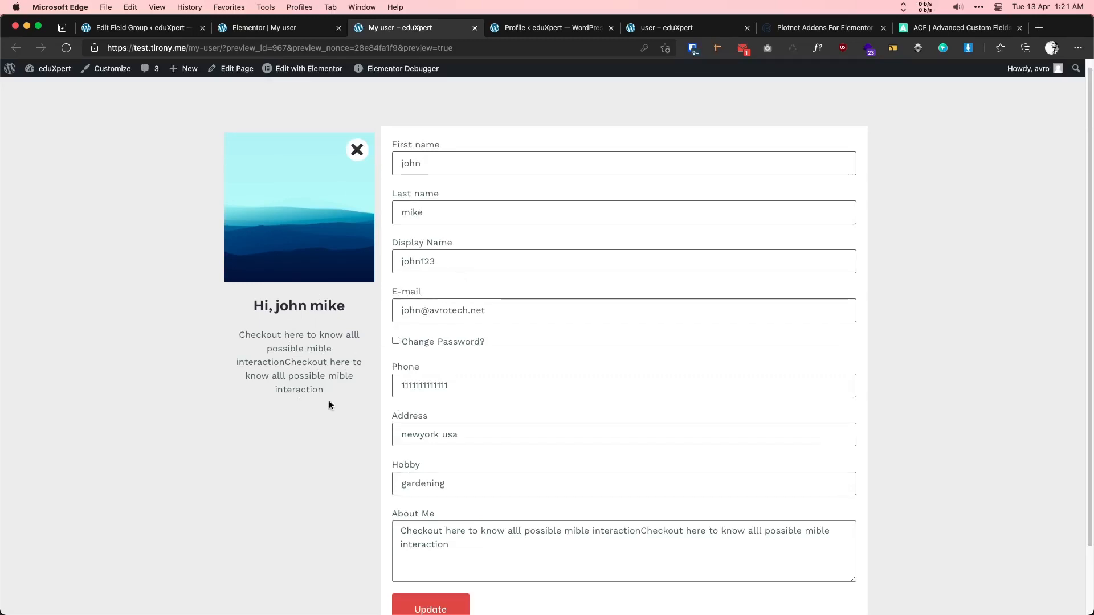
scroll(306, 393, "down", 3)
scroll(314, 381, "up", 3)
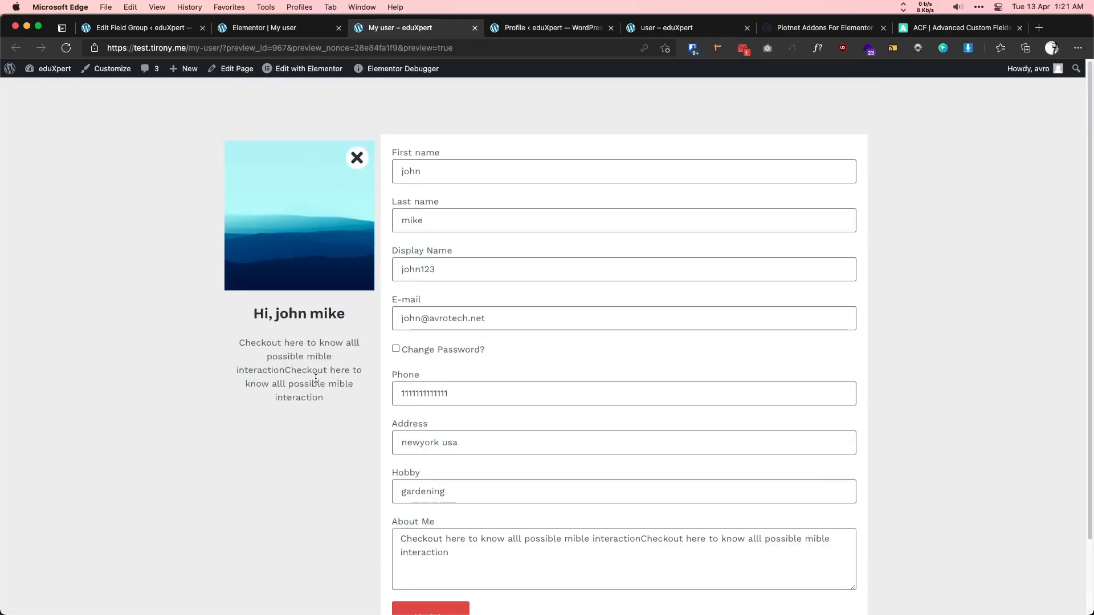
scroll(561, 269, "down", 1)
left_click(518, 164)
left_click(94, 210)
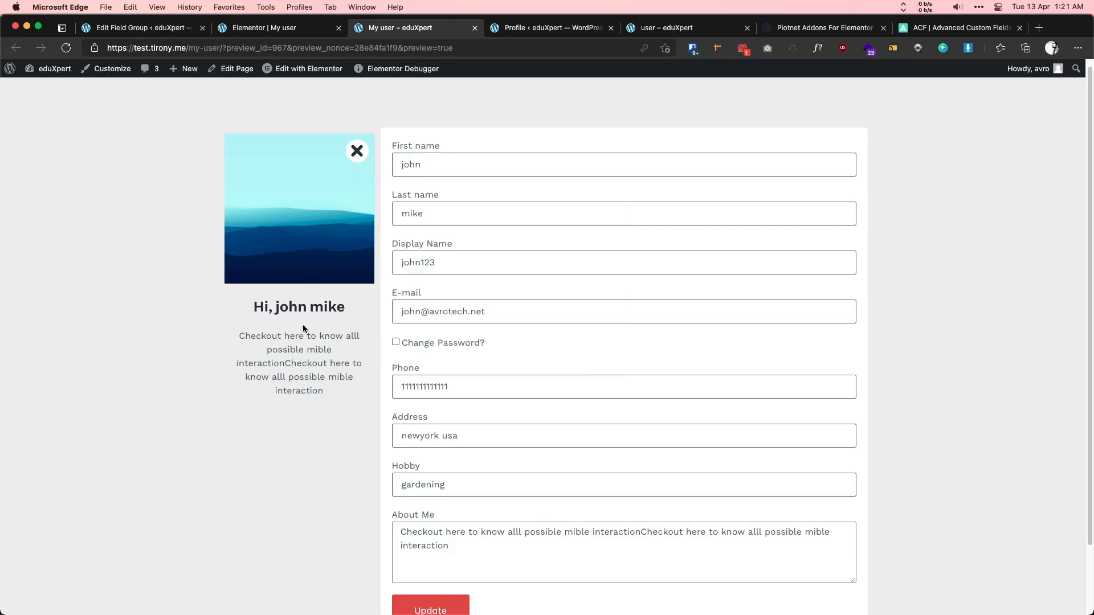
left_click_drag(276, 307, 345, 306)
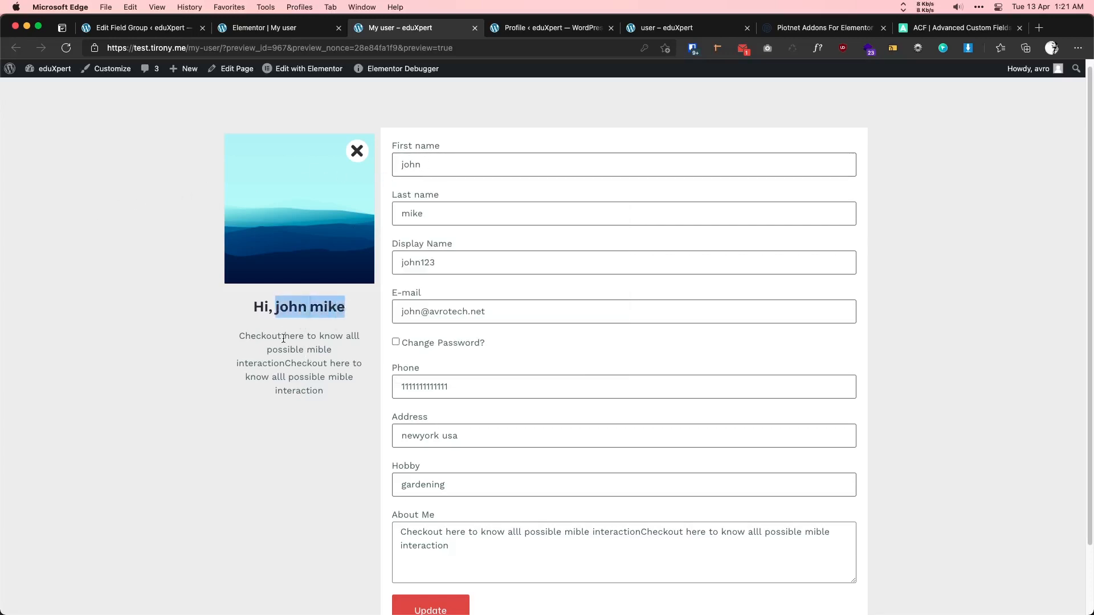
double_click(410, 163)
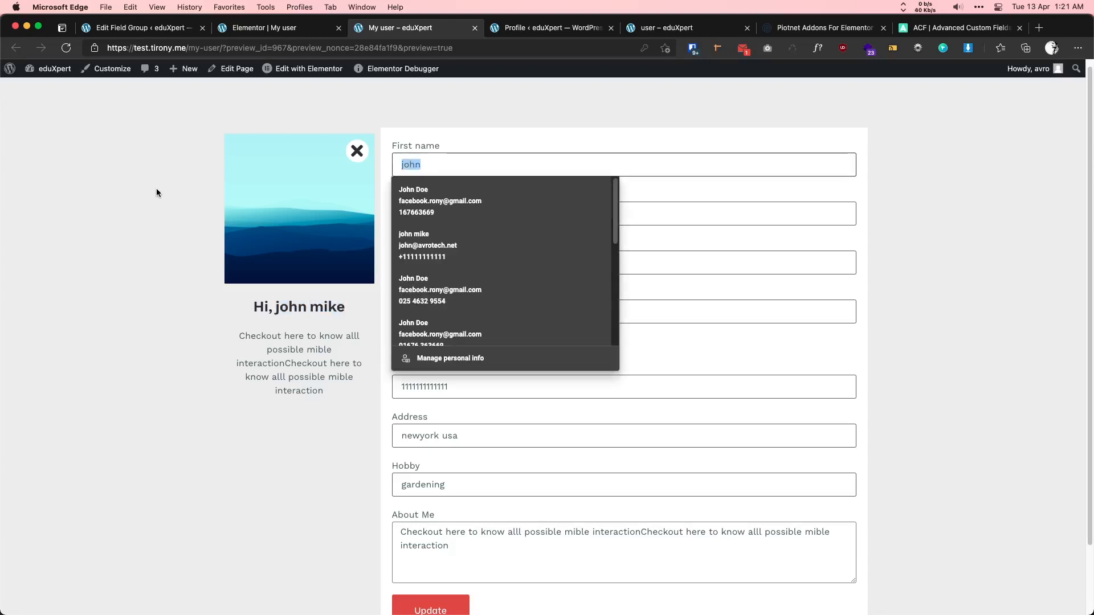
- Swap the first and last names and change the display name and e-mail to match
left_click(156, 193)
double_click(411, 164)
type("Mike")
double_click(413, 213)
type("john")
left_click_drag(421, 263, 401, 264)
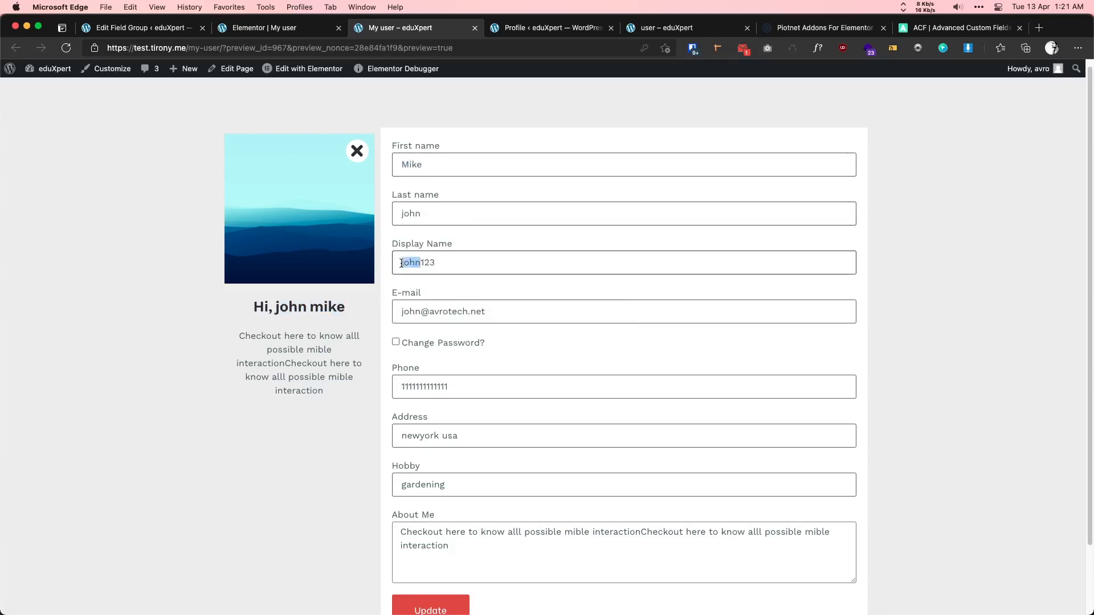
type("mike")
double_click(410, 311)
type("mike")
- Enter a new phone number and address, set hobby to 'gaming', and double the About Me text
scroll(399, 342, "down", 1)
left_click_drag(450, 368, 362, 364)
type("342342342342")
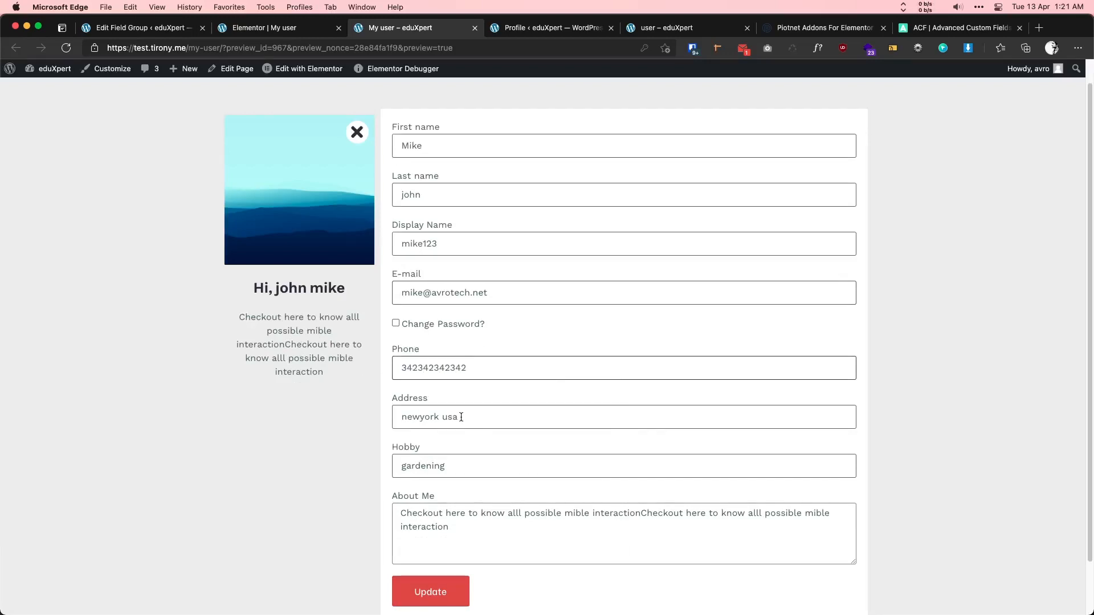
triple_click(461, 417)
type("my address")
double_click(433, 470)
type("gaming")
triple_click(453, 529)
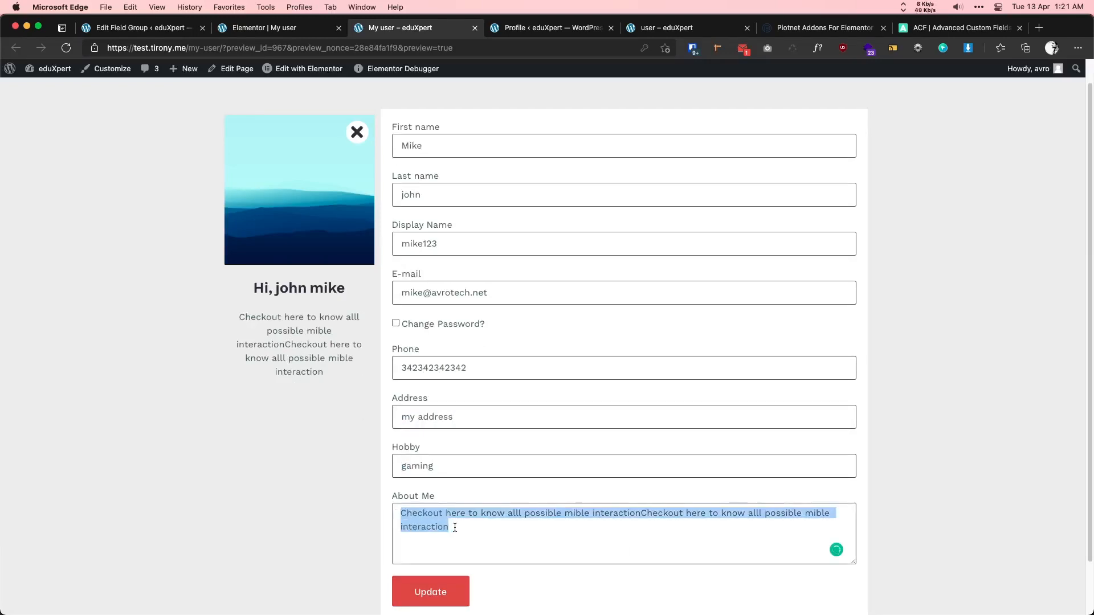
key("super+c")
key("super+v")
key("super+v")
key("super+v")
- Submit the profile form and reload to confirm the updated greeting and bio
left_click(428, 592)
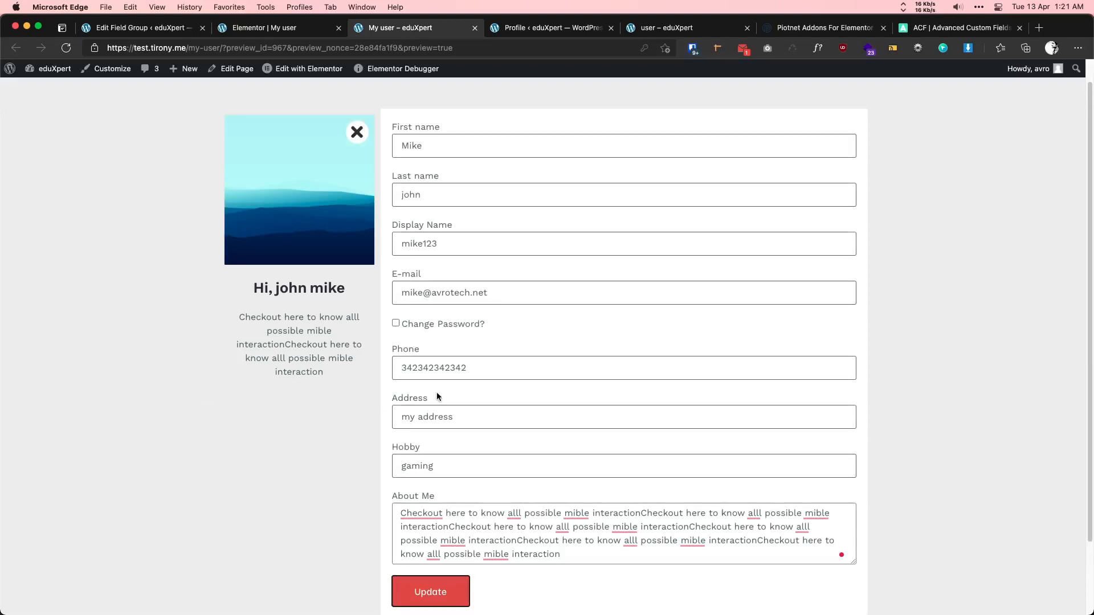
left_click(66, 48)
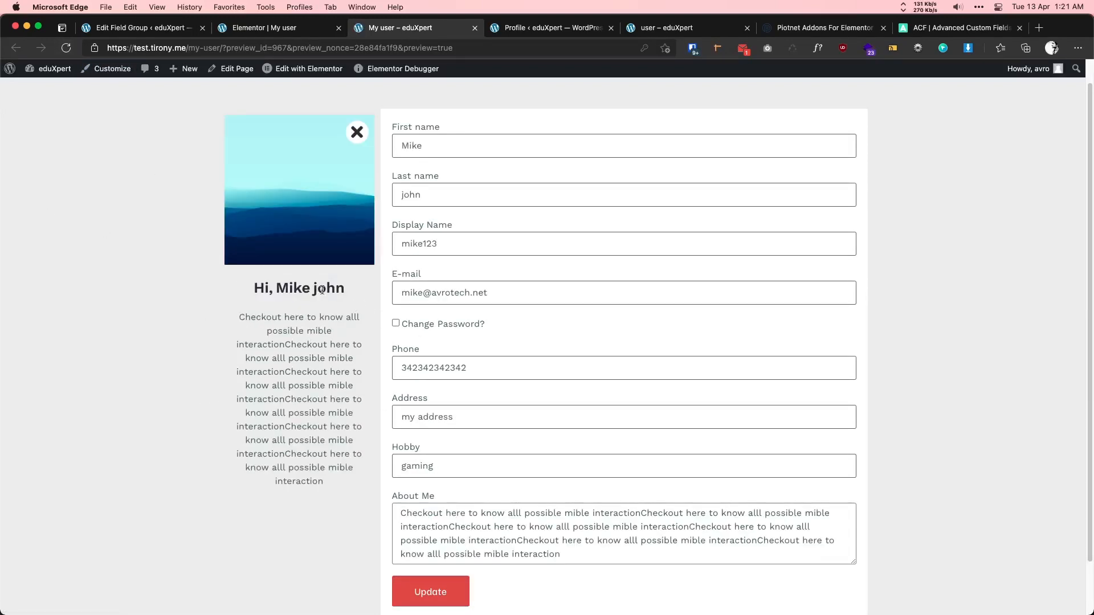
left_click_drag(289, 288, 327, 347)
left_click(325, 421)
scroll(309, 385, "up", 1)
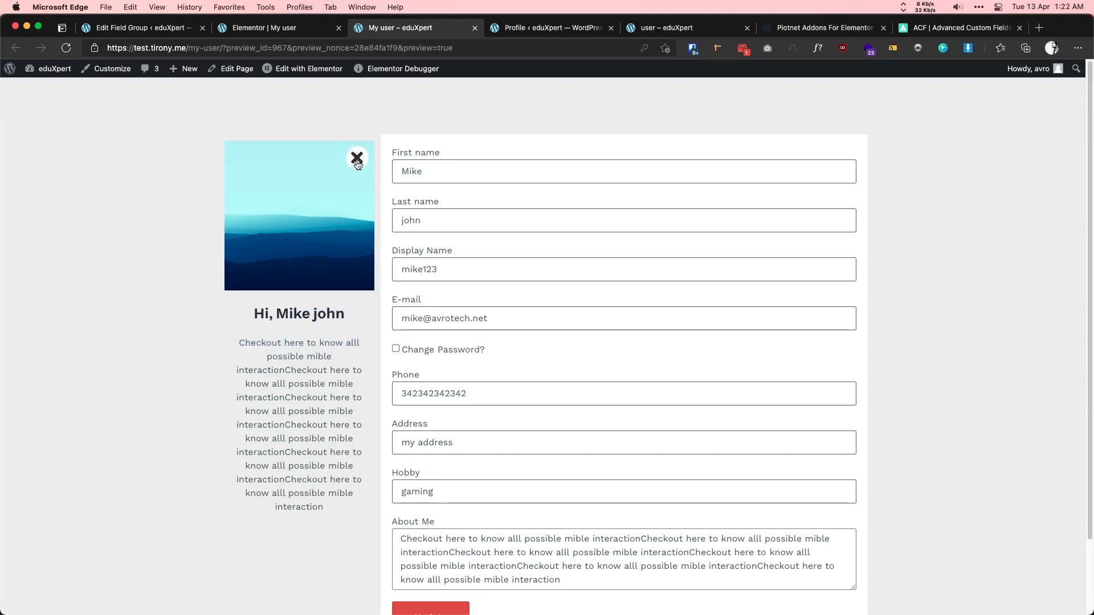
- Remove the current profile photo and upload a new portrait image
left_click(358, 162)
left_click(242, 159)
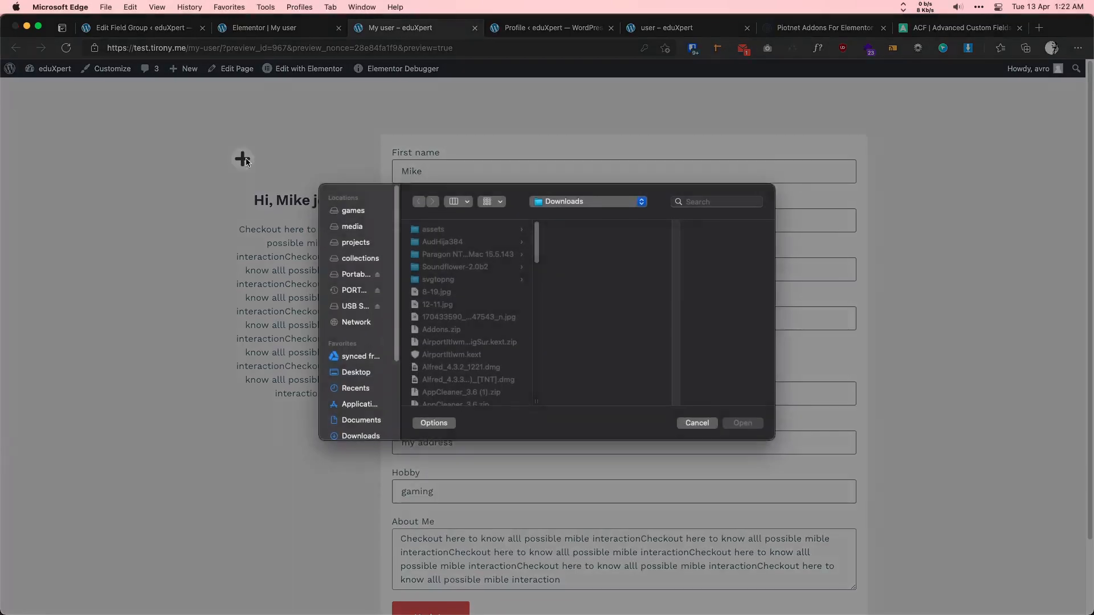
scroll(447, 317, "down", 5)
left_click(451, 285)
left_click(743, 425)
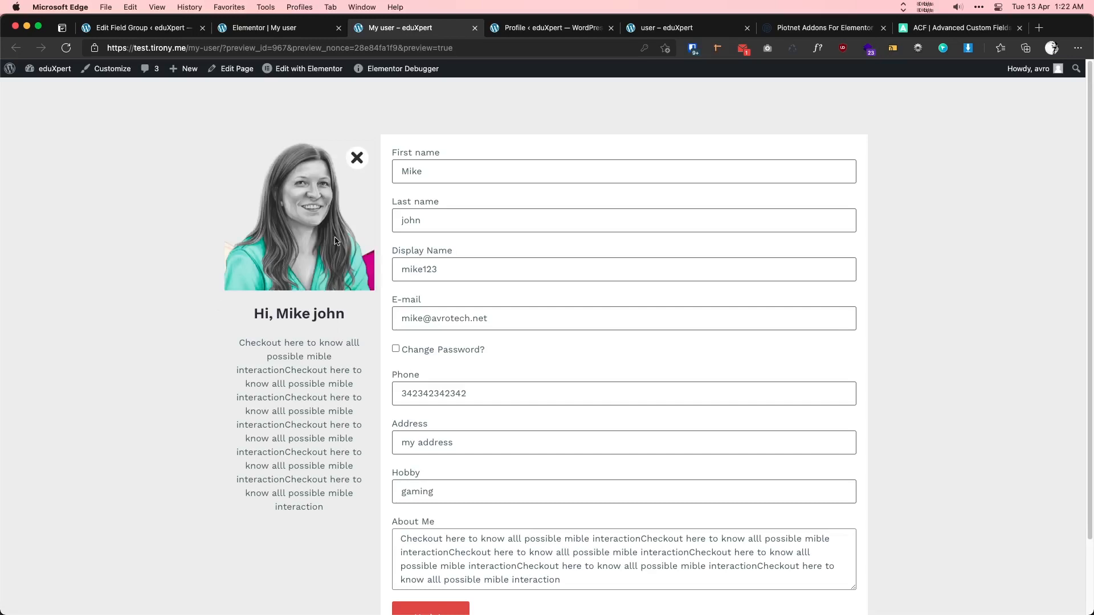
- Submit the form with the new photo and reload to confirm it persisted
scroll(264, 291, "down", 3)
left_click(466, 532)
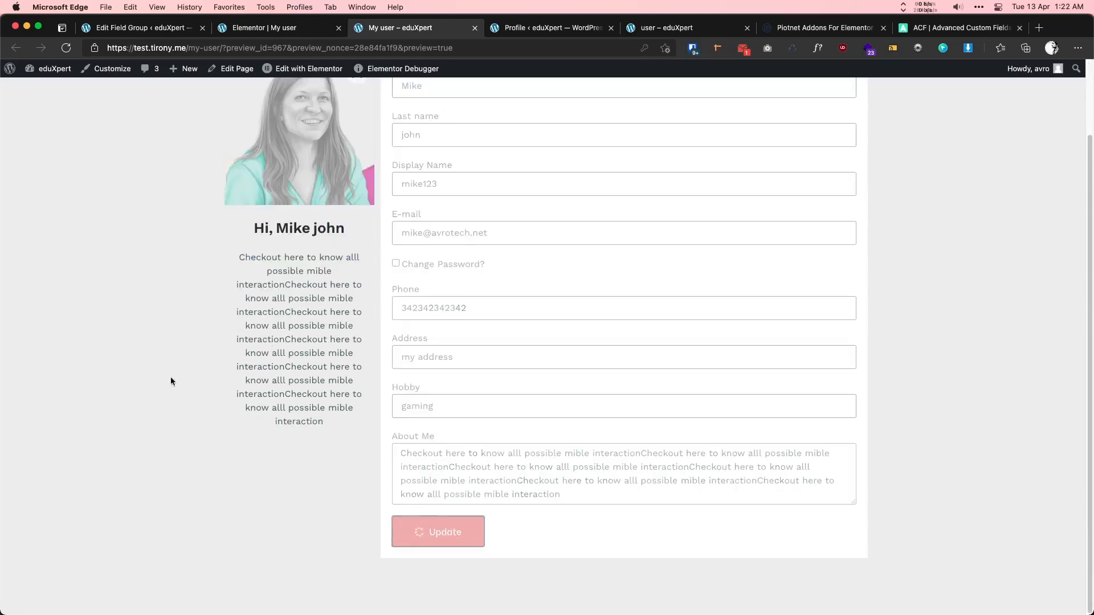
scroll(120, 181, "up", 3)
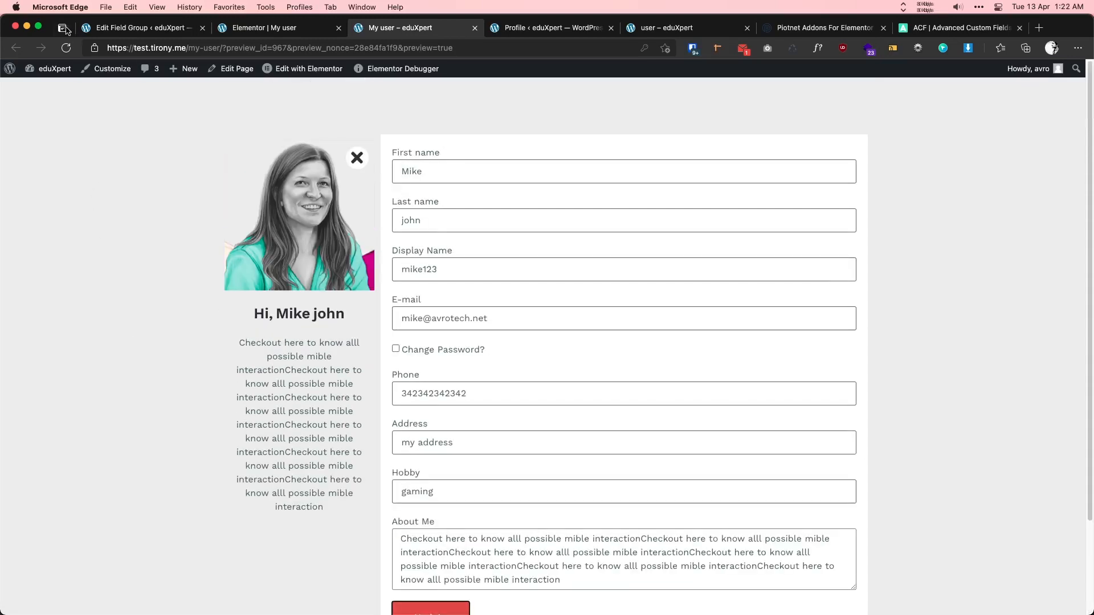
left_click(66, 48)
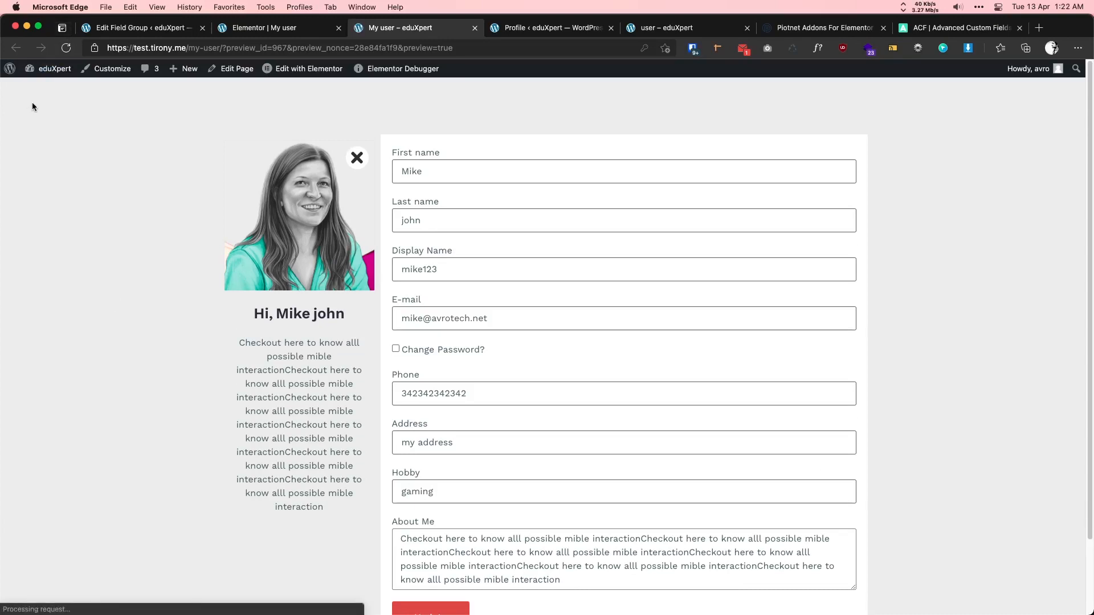
scroll(612, 302, "down", 3)
scroll(612, 301, "up", 3)
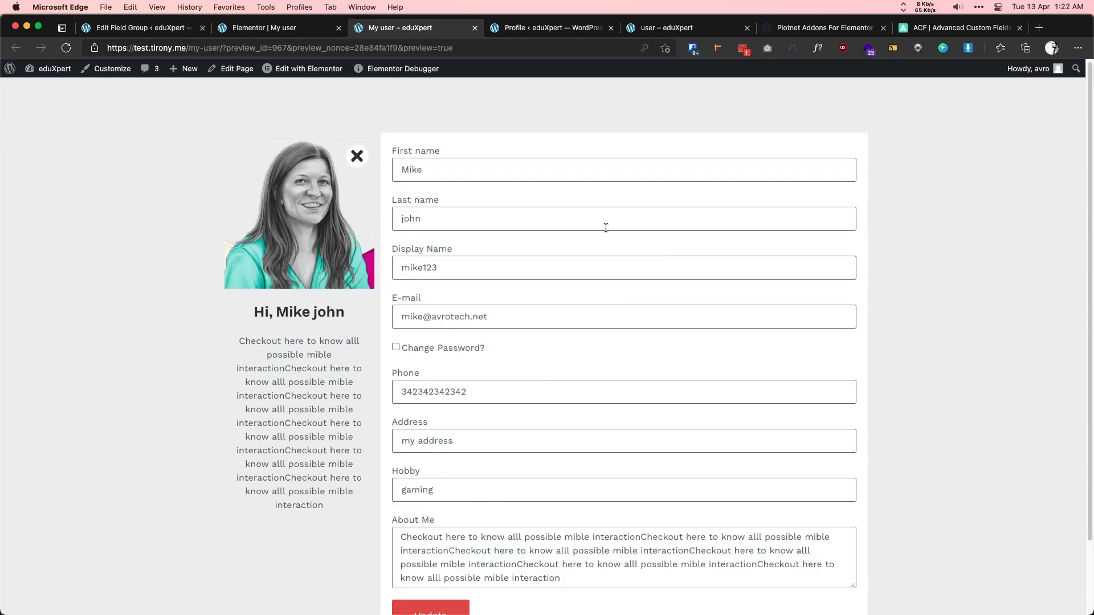